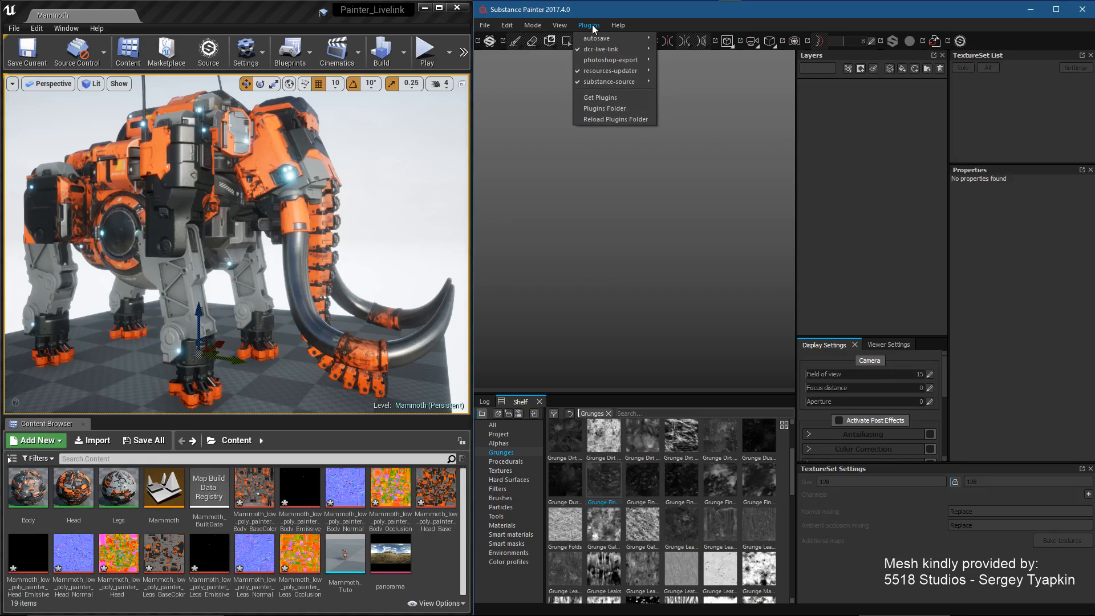
Step: Check the dcc-live-link plugin's options in Substance Painter and the installed Substance plugin in Unreal Editor
{"action": "mouse_move", "coordinate": [603, 50]}
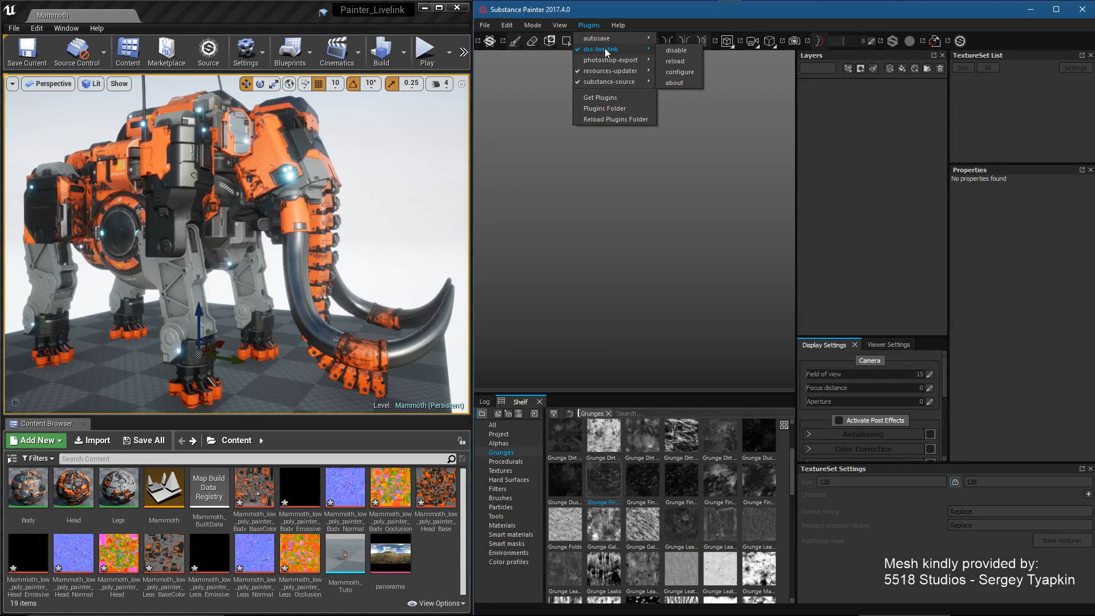
{"action": "left_click", "coordinate": [908, 50]}
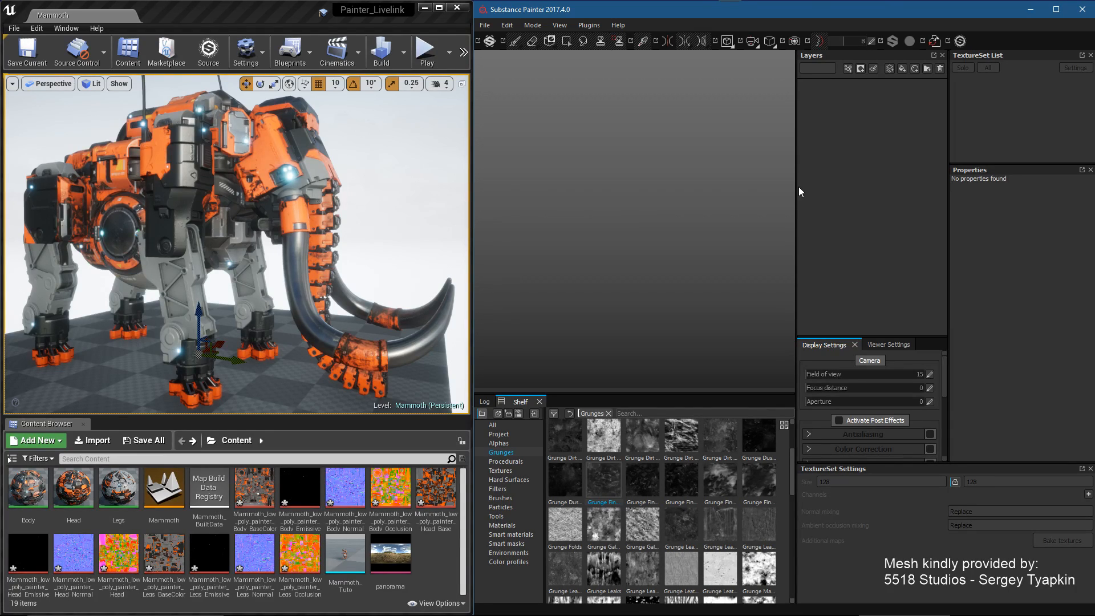
{"action": "left_click", "coordinate": [284, 20]}
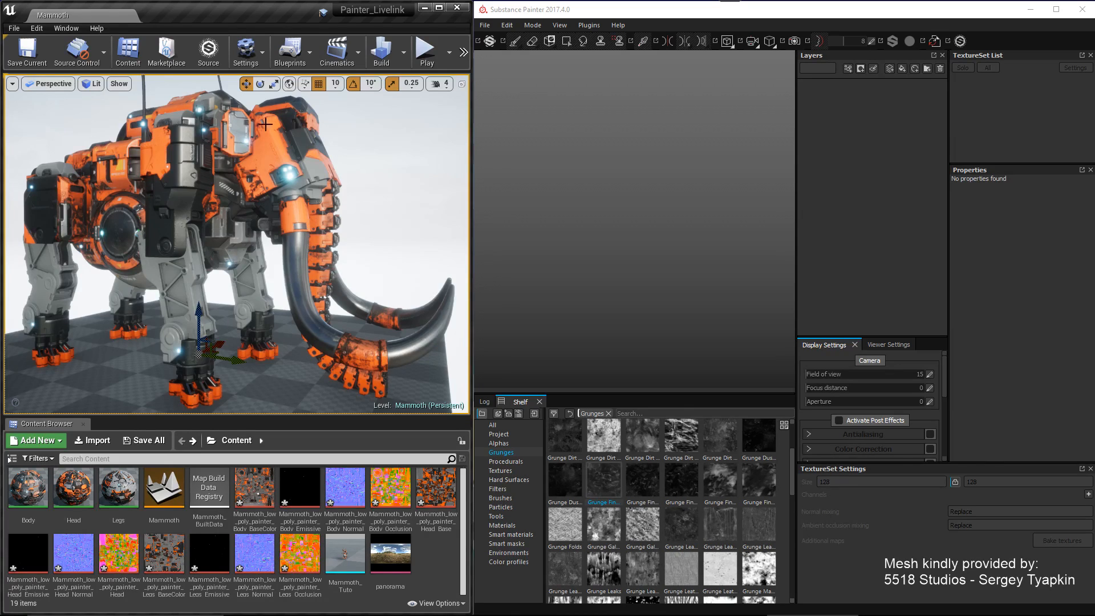
{"action": "left_click", "coordinate": [37, 27]}
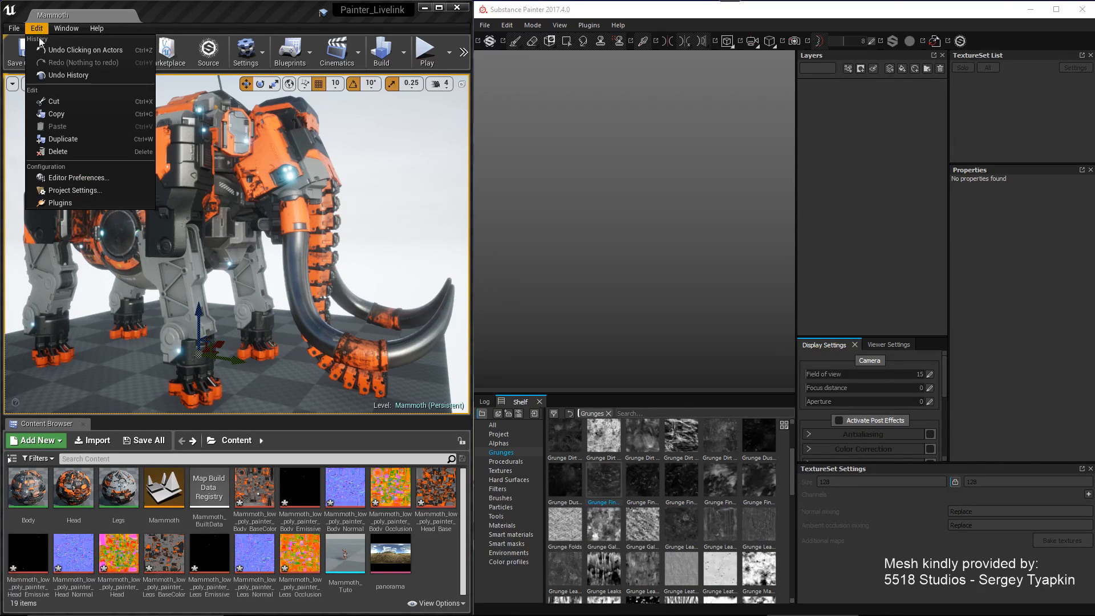
{"action": "left_click", "coordinate": [57, 203]}
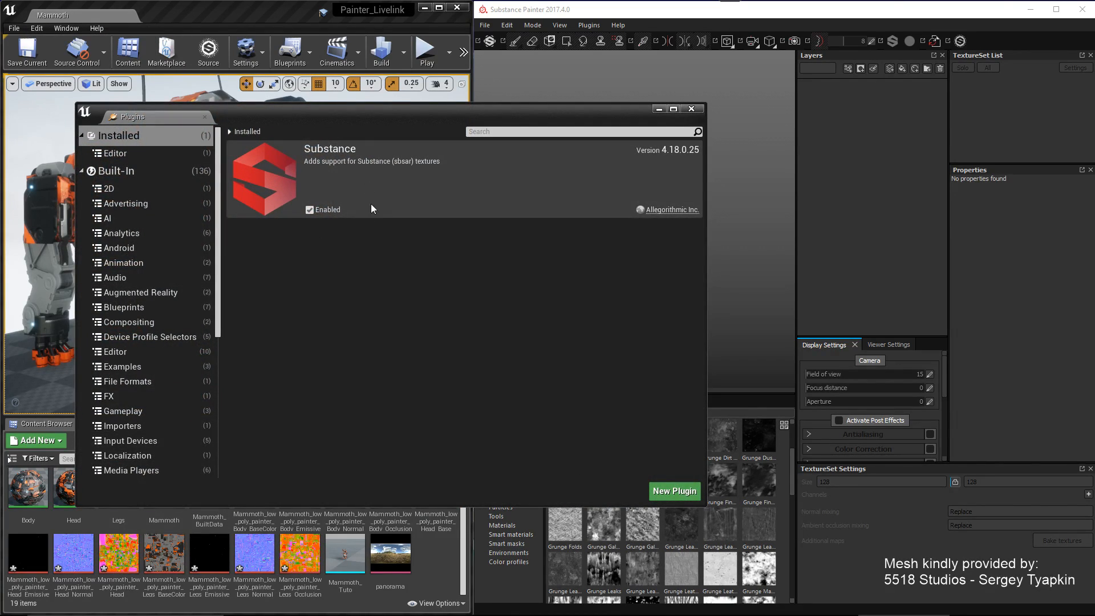
{"action": "left_click", "coordinate": [691, 109]}
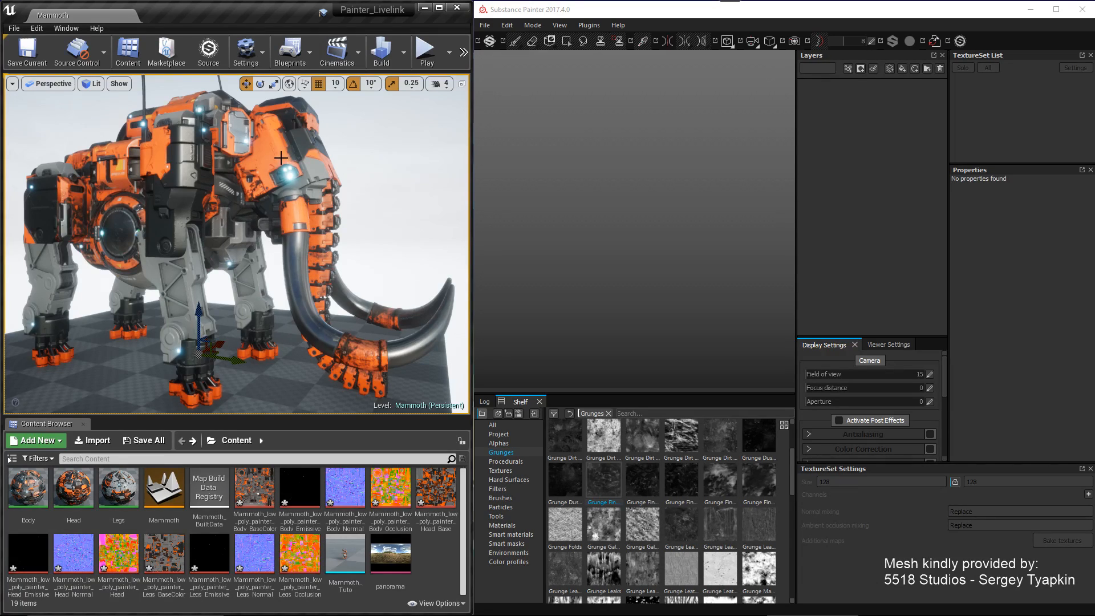
Step: Return to Substance Painter and review the dcc-live-link entry among its plugins
{"action": "left_click", "coordinate": [610, 15]}
{"action": "left_click", "coordinate": [588, 25]}
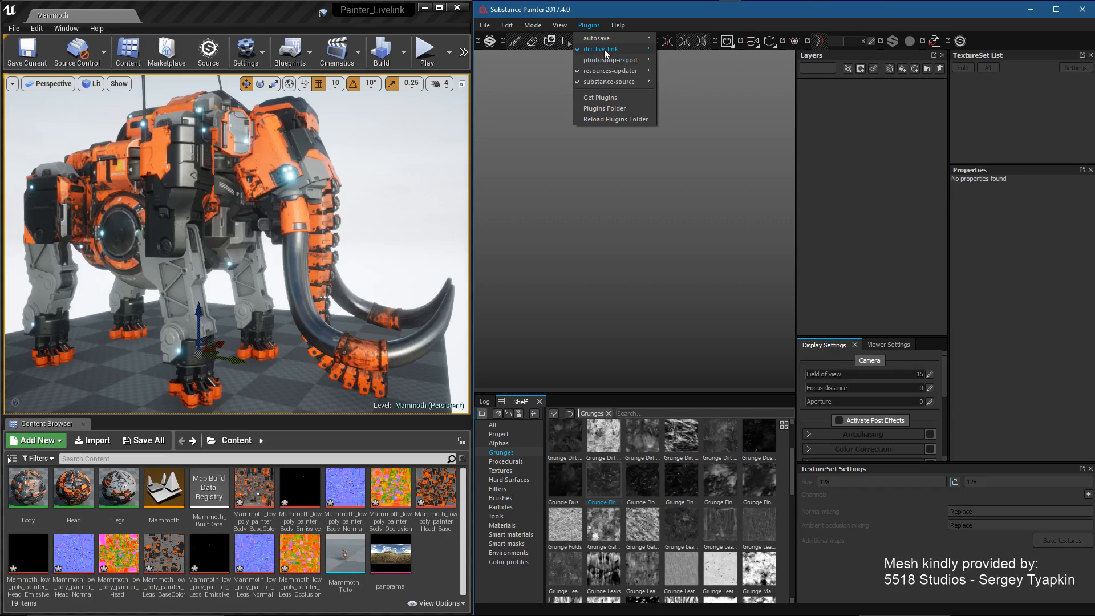
{"action": "left_click", "coordinate": [651, 9]}
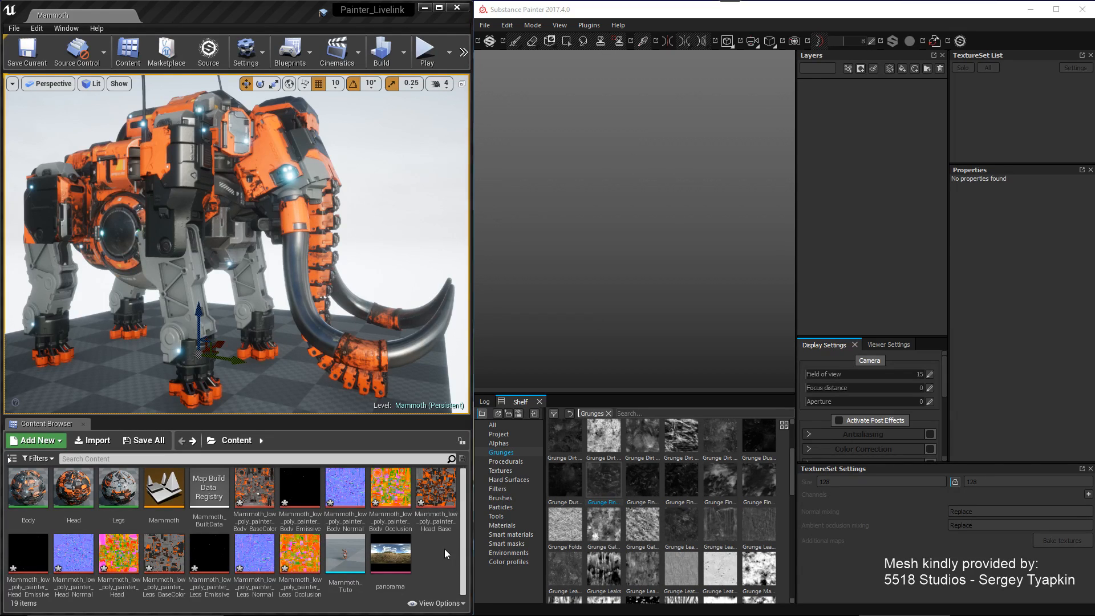
Step: Switch to Unreal Editor and send the Mammoth_Tuto static mesh to Substance Painter
{"action": "left_click", "coordinate": [346, 550]}
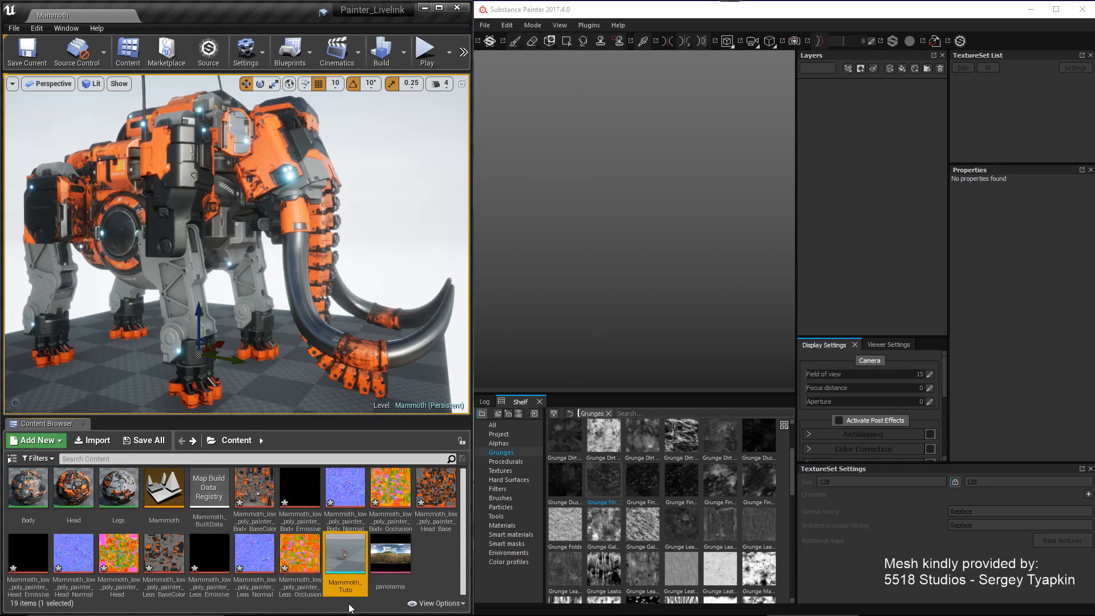
{"action": "right_click", "coordinate": [345, 553]}
{"action": "left_click", "coordinate": [423, 248]}
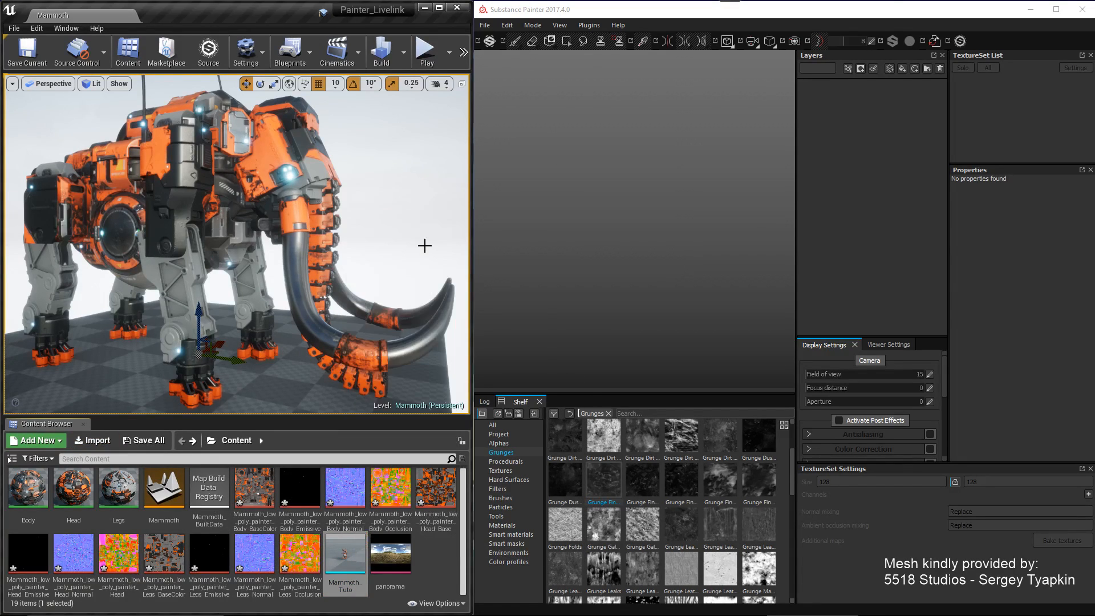
{"action": "right_click", "coordinate": [347, 551]}
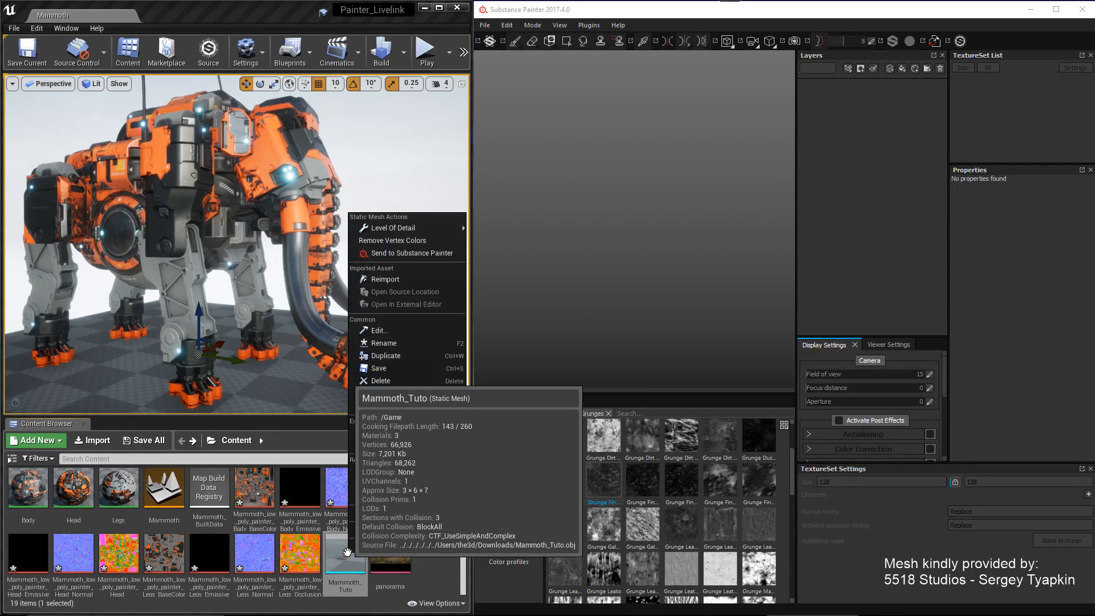
{"action": "left_click", "coordinate": [388, 255]}
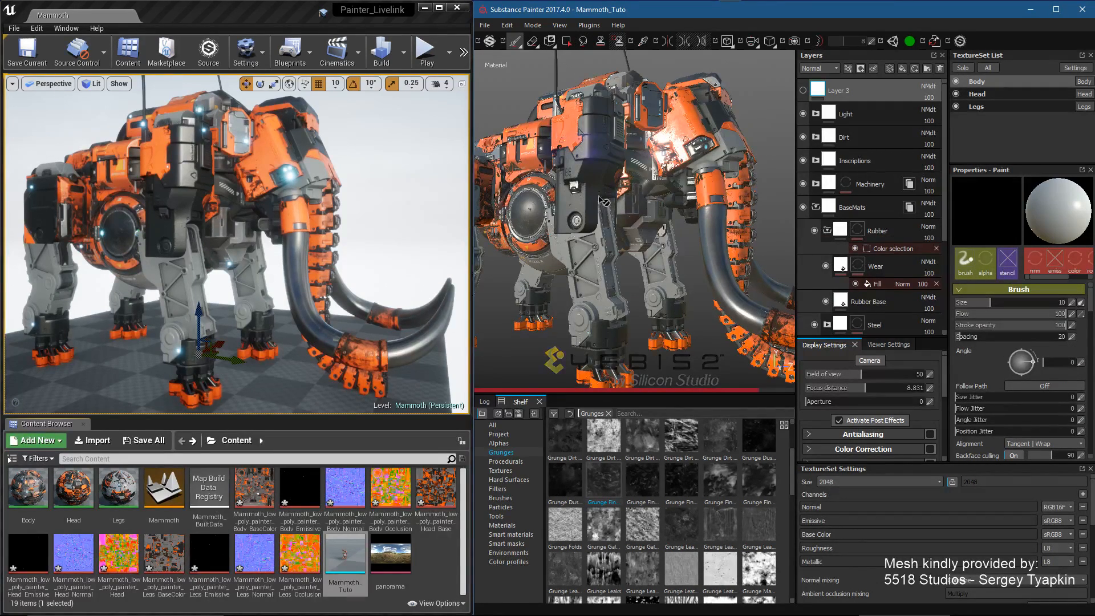
{"action": "left_click_drag", "start_coordinate": [702, 257], "coordinate": [663, 228], "text": "alt"}
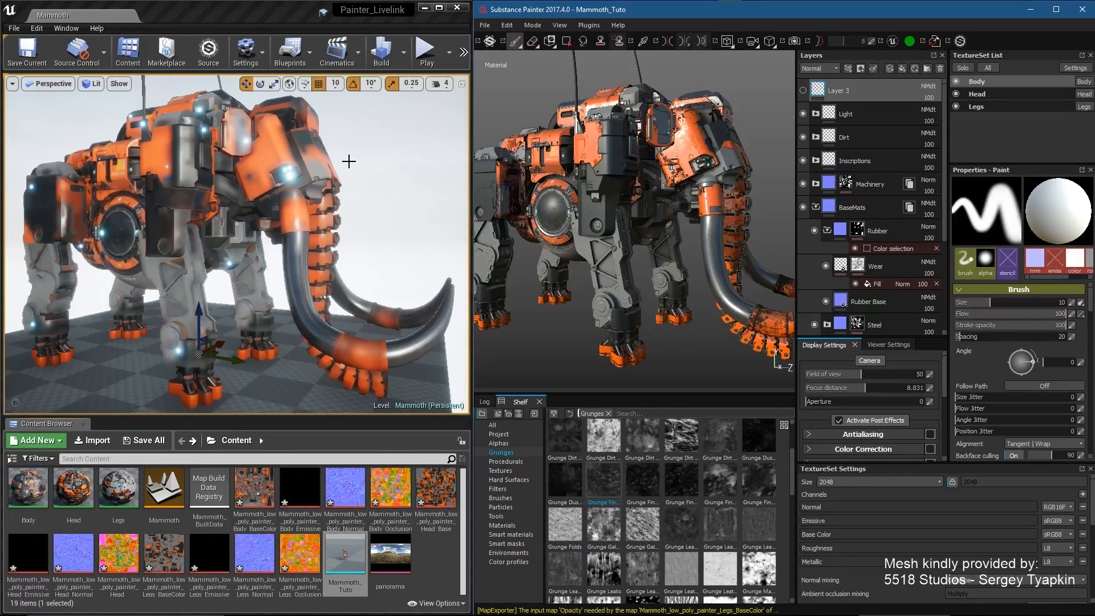
Step: Inspect the Painter project files inside the Painter_Livelink project's .sp\Game folder in File Explorer, and close the window
{"action": "left_click", "coordinate": [529, 609]}
{"action": "left_click_drag", "start_coordinate": [331, 73], "coordinate": [467, 51]}
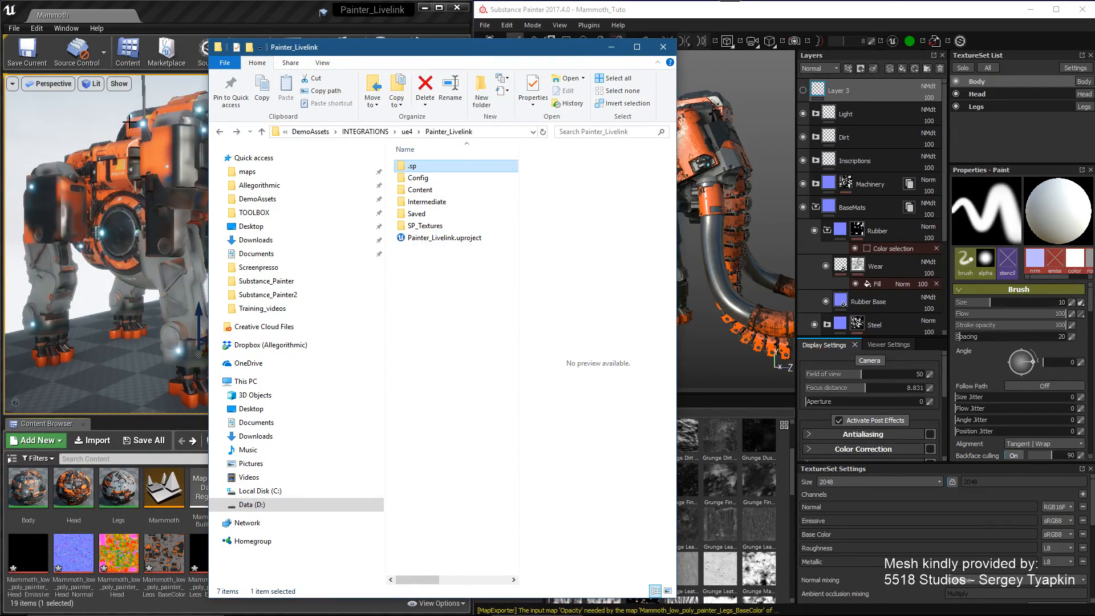
{"action": "left_click", "coordinate": [460, 290]}
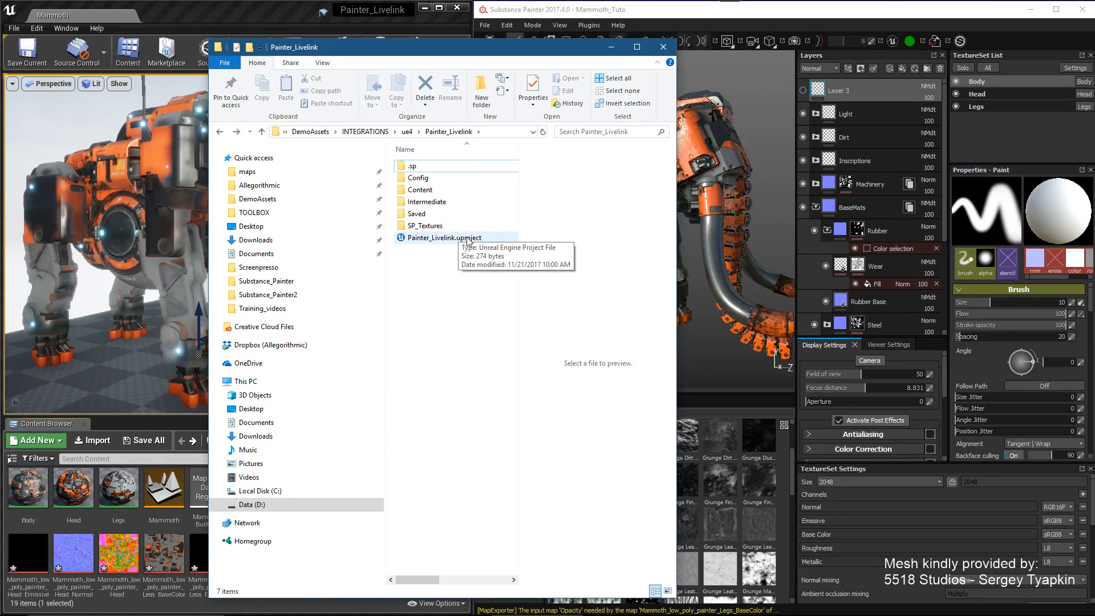
{"action": "double_click", "coordinate": [417, 166]}
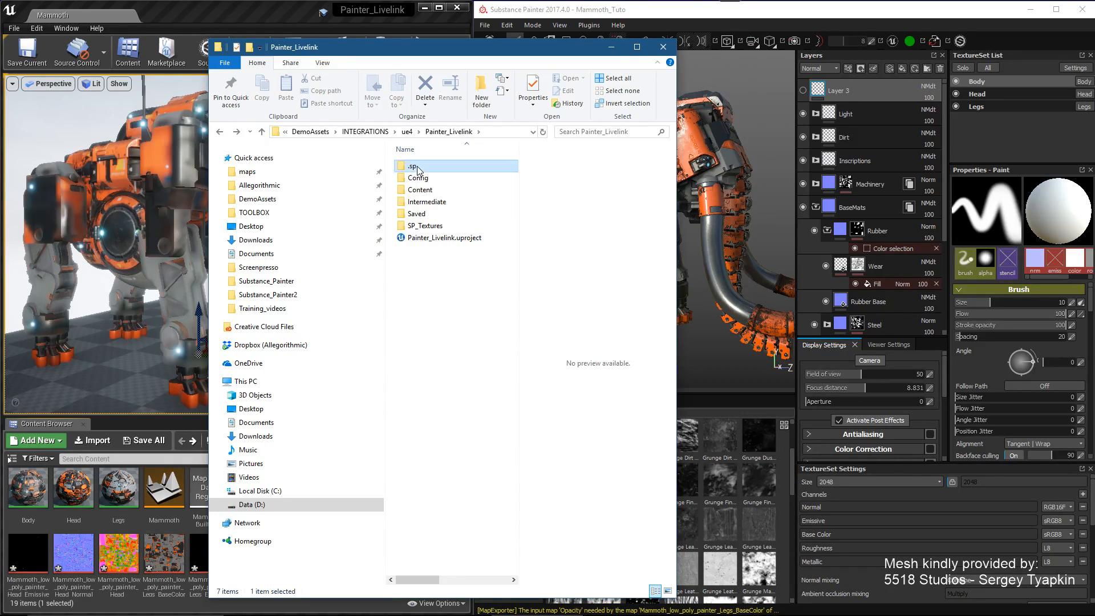
{"action": "double_click", "coordinate": [418, 167]}
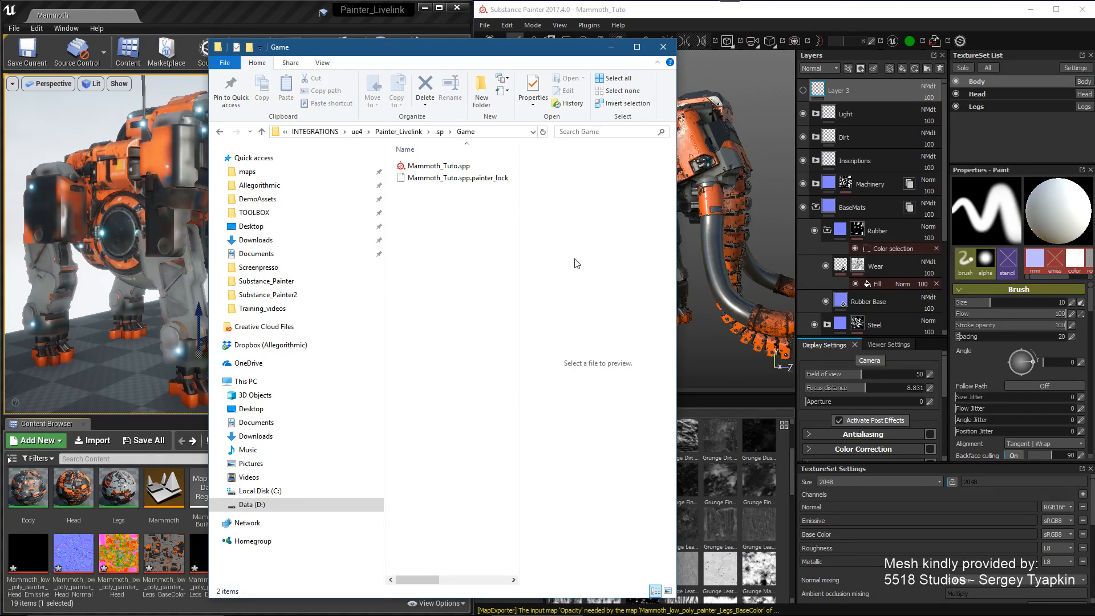
{"action": "mouse_move", "coordinate": [513, 51]}
{"action": "left_mouse_down"}
{"action": "mouse_move", "coordinate": [406, 49]}
{"action": "mouse_move", "coordinate": [508, 56]}
{"action": "left_mouse_up"}
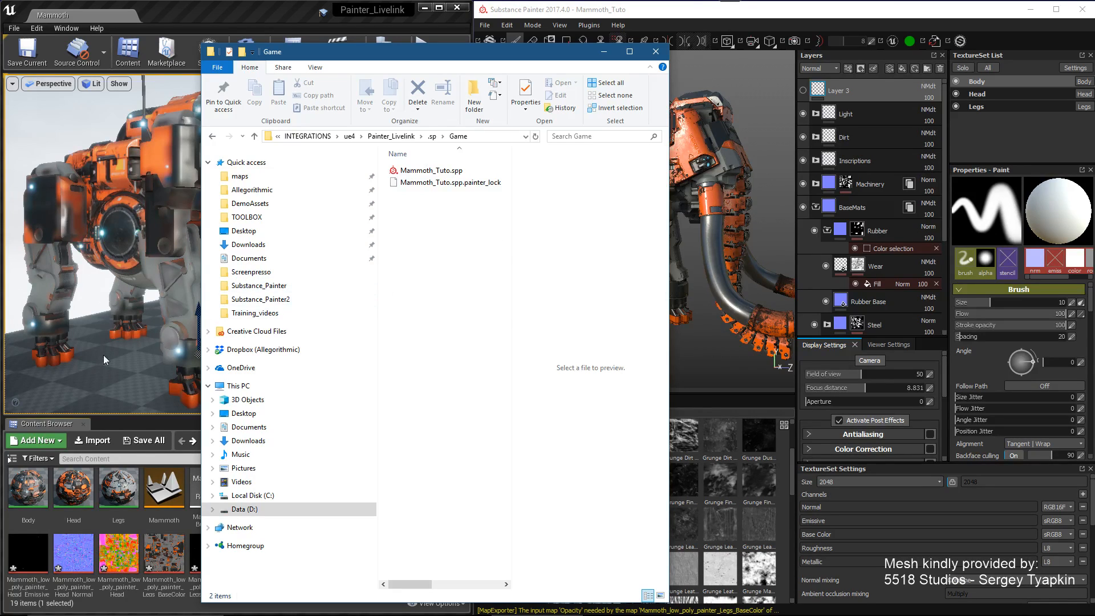
{"action": "left_click", "coordinate": [654, 53]}
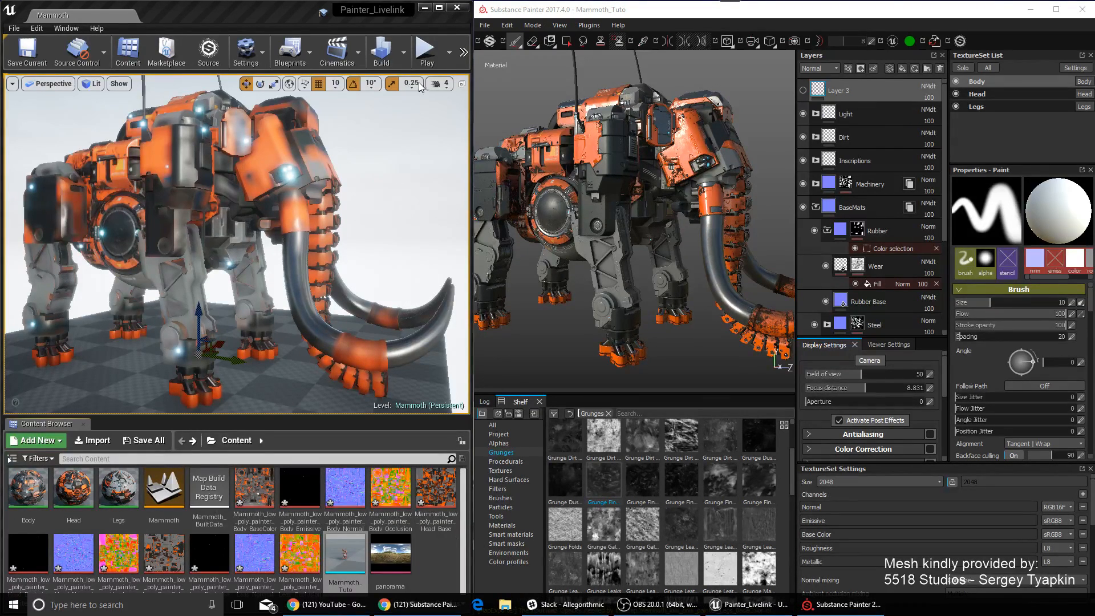
Step: Return to Substance Painter and check the live-link status indicator and the dcc-live-link plugin's options
{"action": "left_click", "coordinate": [286, 11]}
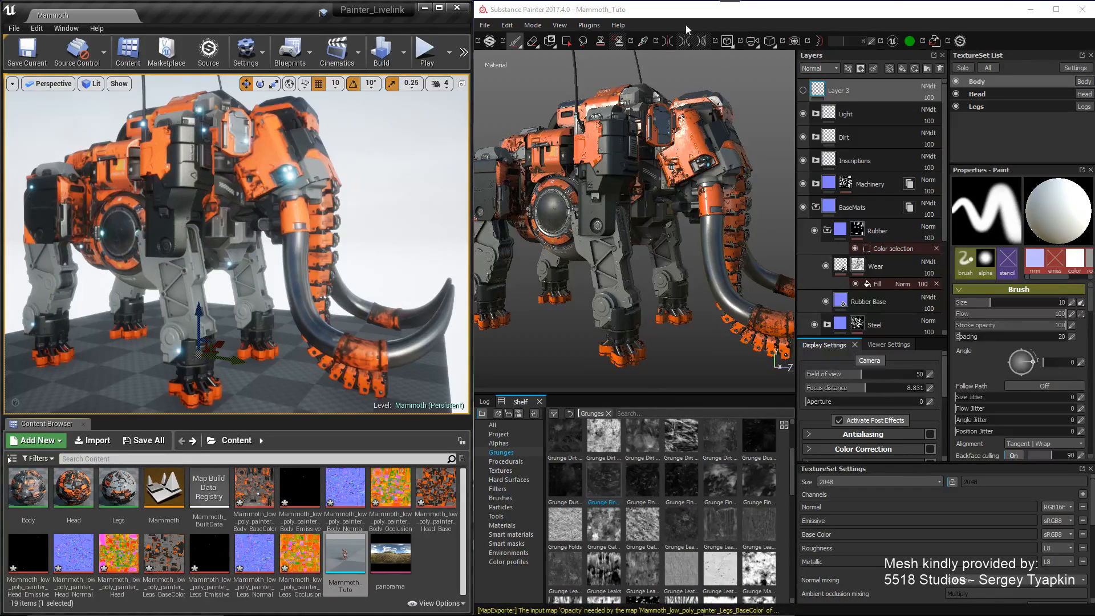
{"action": "left_click_drag", "start_coordinate": [683, 225], "coordinate": [662, 206], "text": "alt"}
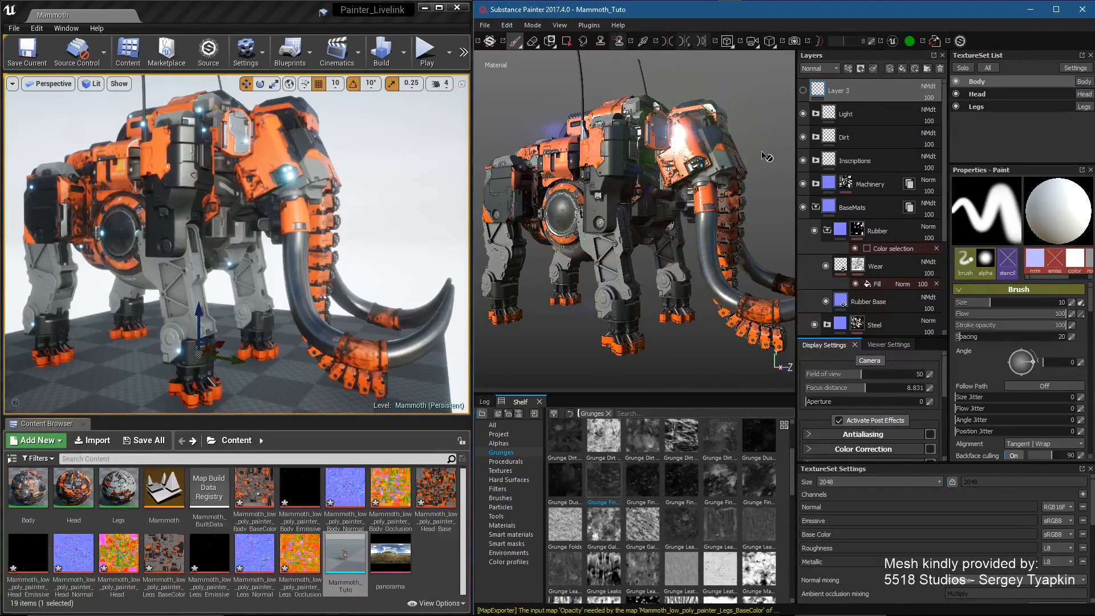
{"action": "left_click", "coordinate": [893, 41]}
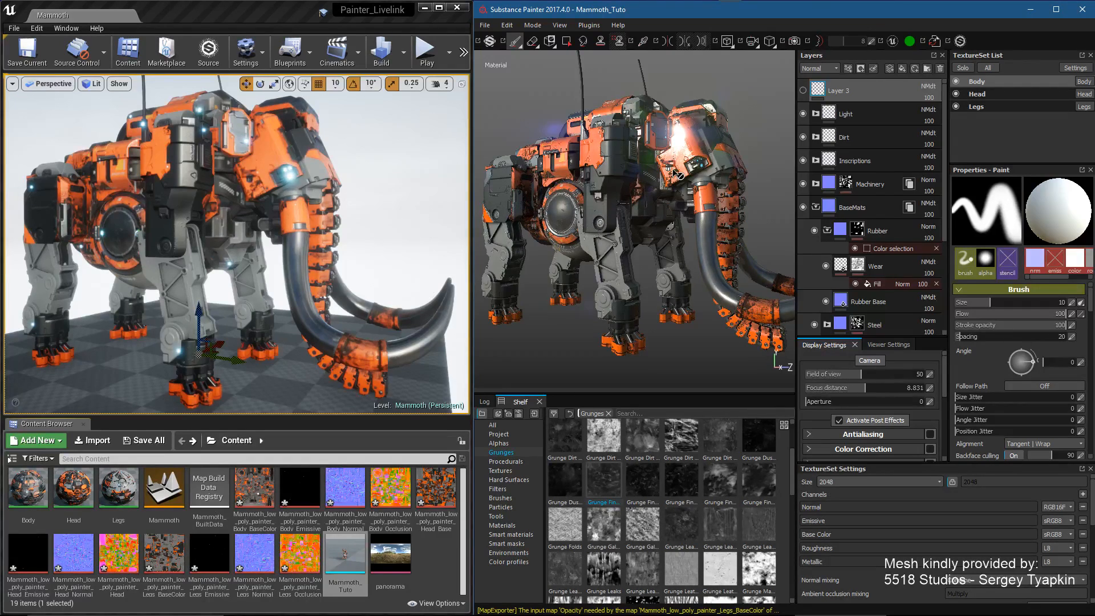
{"action": "left_click", "coordinate": [593, 25]}
{"action": "mouse_move", "coordinate": [596, 49]}
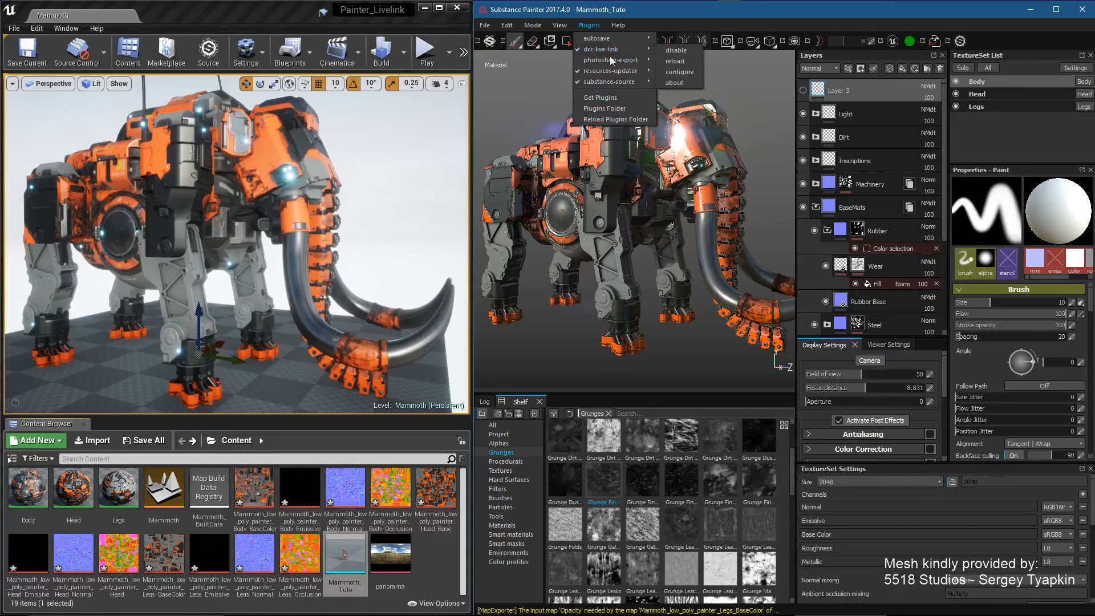
{"action": "left_click", "coordinate": [685, 9]}
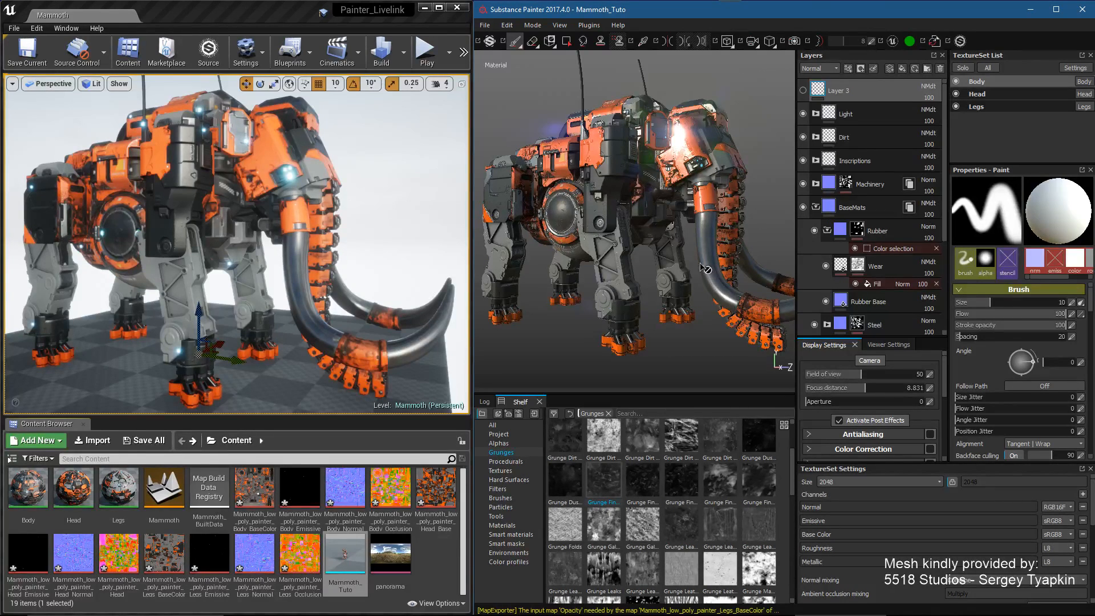
Step: Collapse the BaseMats folder, show the Base Color channel in the layer stack and expand the Machinery folder
{"action": "left_click", "coordinate": [815, 207]}
{"action": "mouse_move", "coordinate": [703, 249]}
{"action": "left_mouse_down", "text": "alt"}
{"action": "mouse_move", "coordinate": [681, 254]}
{"action": "mouse_move", "coordinate": [712, 244]}
{"action": "mouse_move", "coordinate": [667, 173]}
{"action": "left_mouse_up", "text": "alt"}
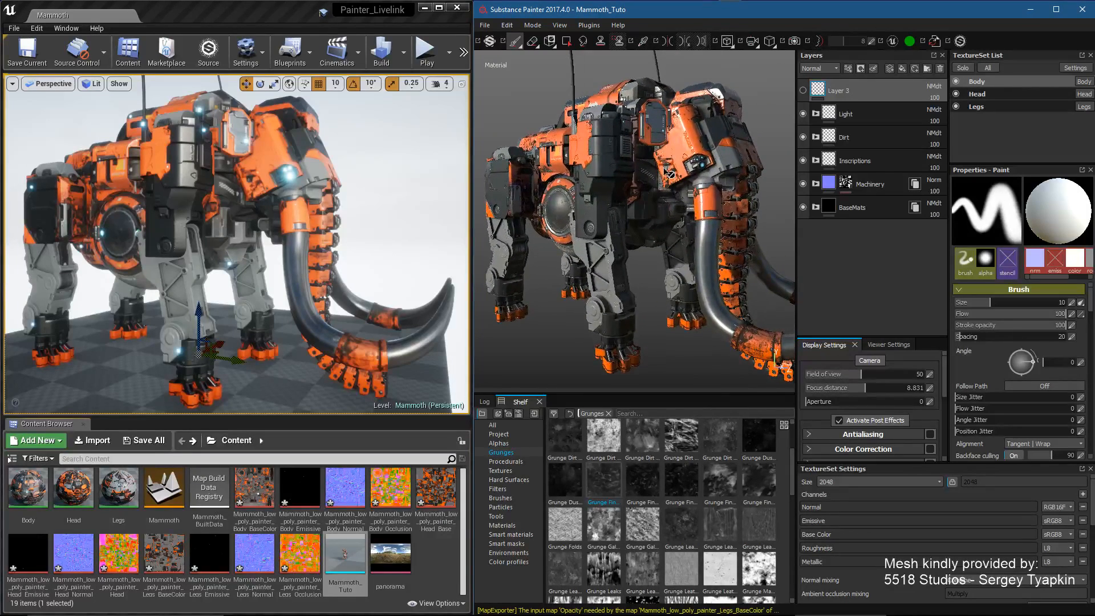
{"action": "left_click", "coordinate": [827, 70]}
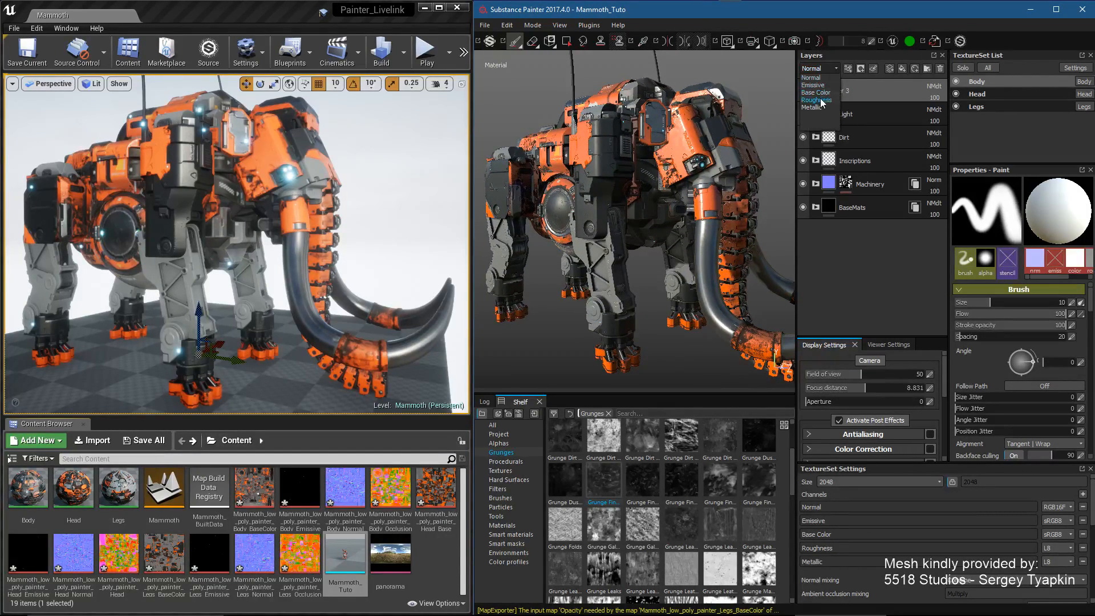
{"action": "left_click", "coordinate": [822, 92]}
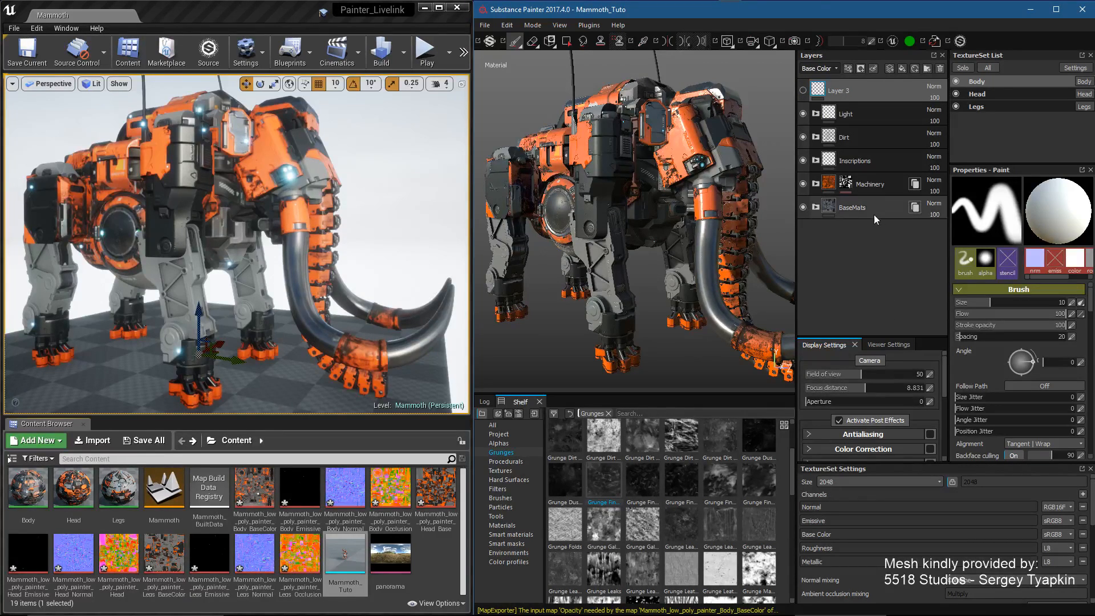
{"action": "left_click", "coordinate": [815, 184]}
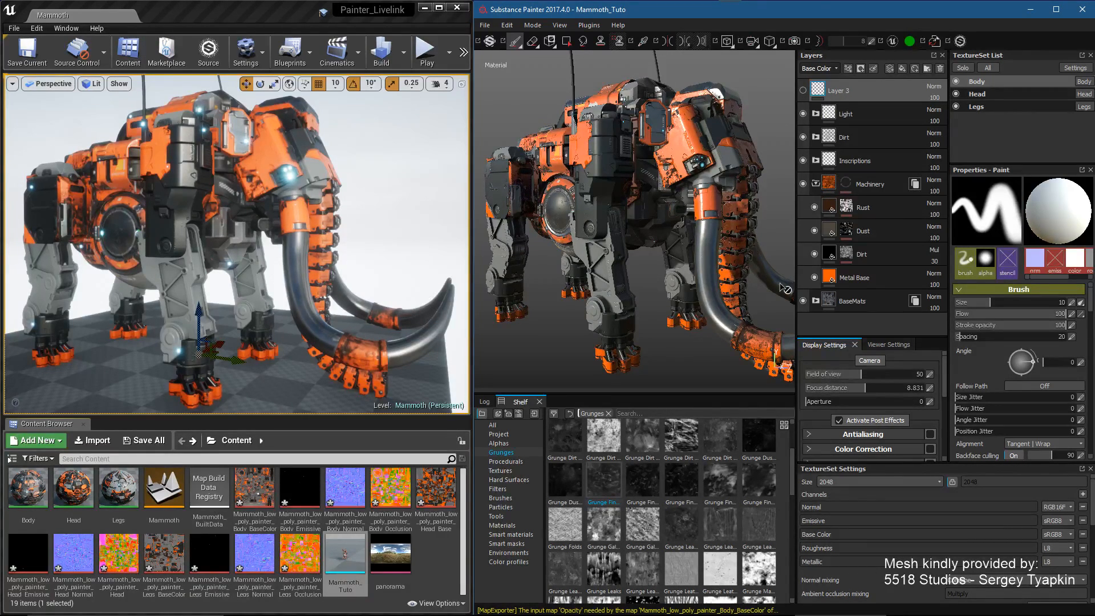
Step: Change the base color of the Metal Base fill layer in the Machinery folder to light blue
{"action": "left_click", "coordinate": [835, 276]}
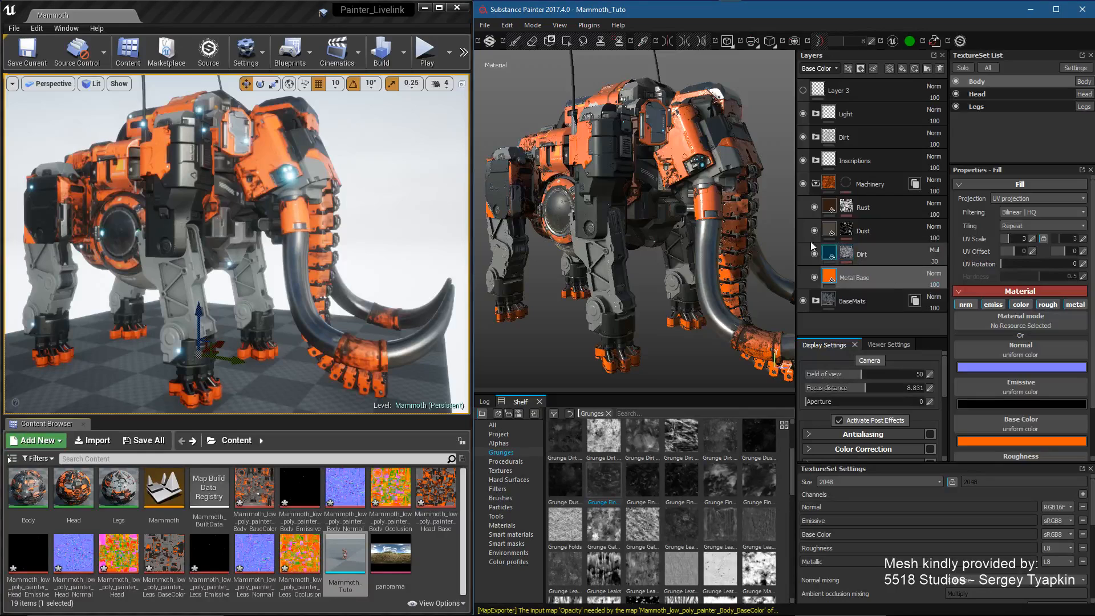
{"action": "left_click", "coordinate": [996, 440]}
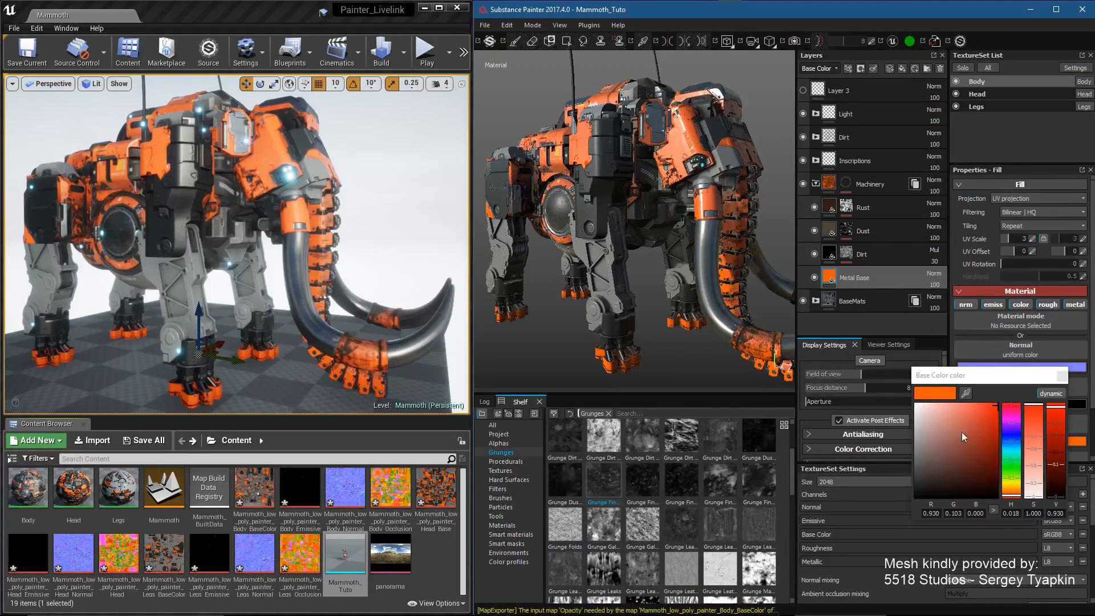
{"action": "left_click", "coordinate": [1012, 436]}
{"action": "left_click_drag", "start_coordinate": [1012, 437], "coordinate": [1014, 443]}
{"action": "left_click", "coordinate": [971, 406]}
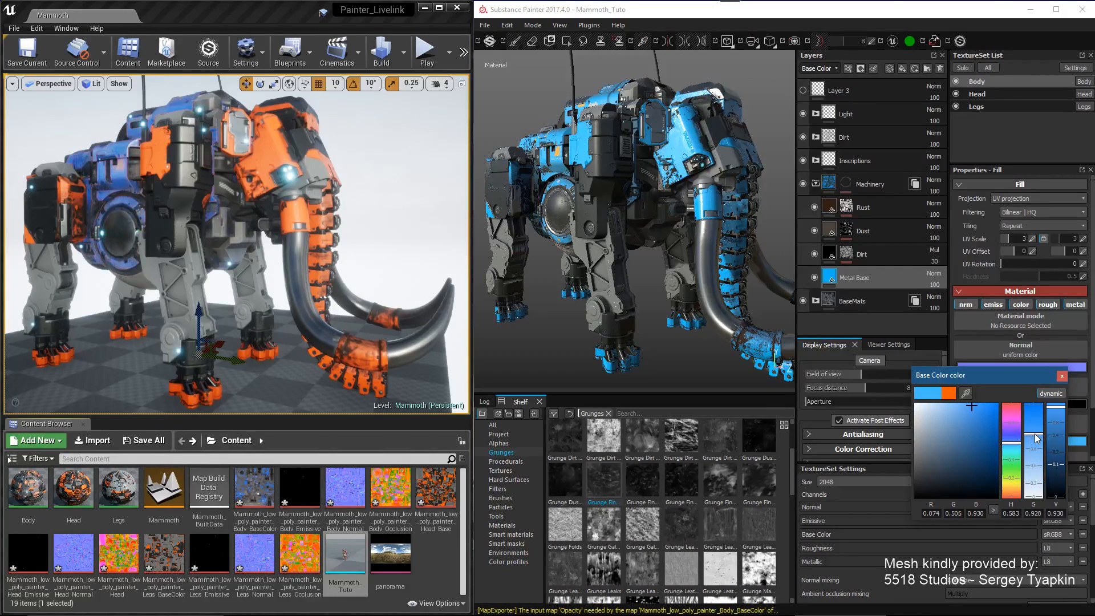
{"action": "left_click", "coordinate": [1058, 377]}
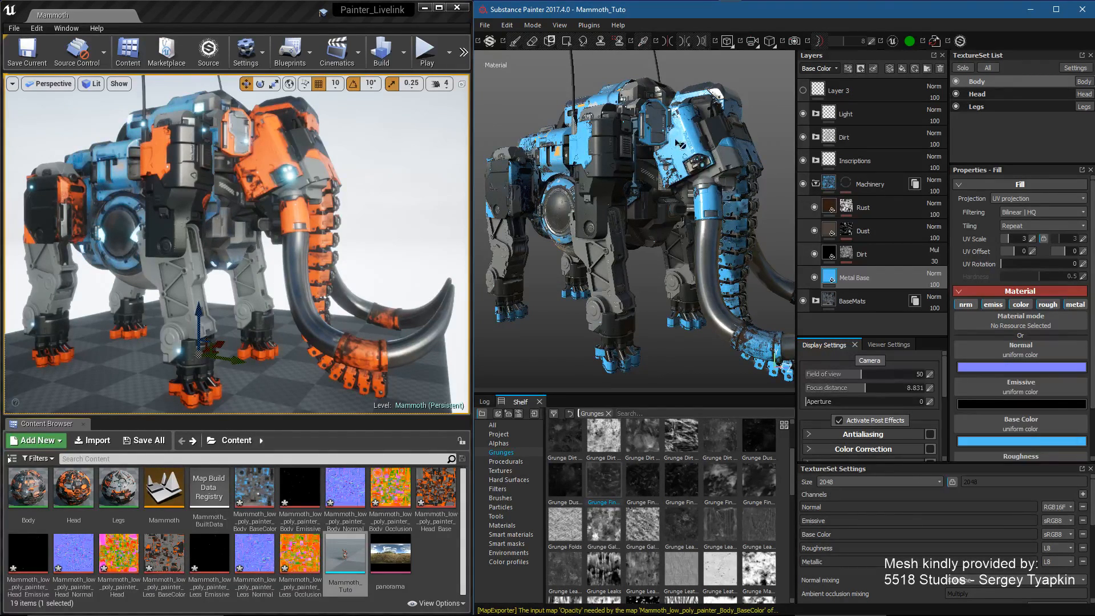
Step: Examine the recolored mammoth body up close in the Unreal Editor viewport
{"action": "left_click_drag", "start_coordinate": [656, 229], "coordinate": [666, 226], "text": "alt"}
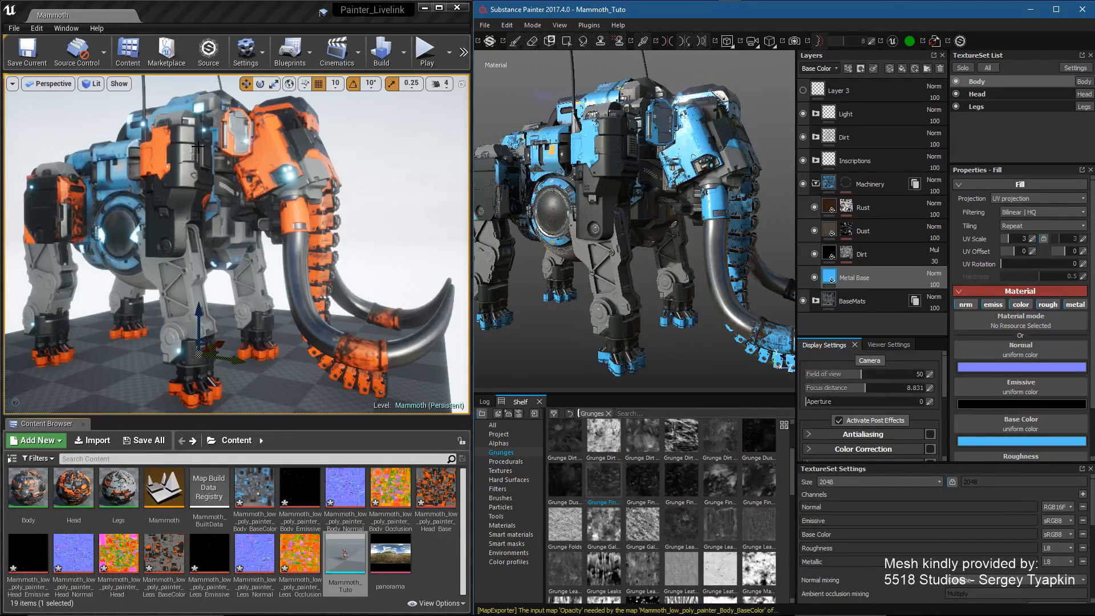
{"action": "left_click_drag", "start_coordinate": [171, 204], "coordinate": [245, 194], "text": "alt"}
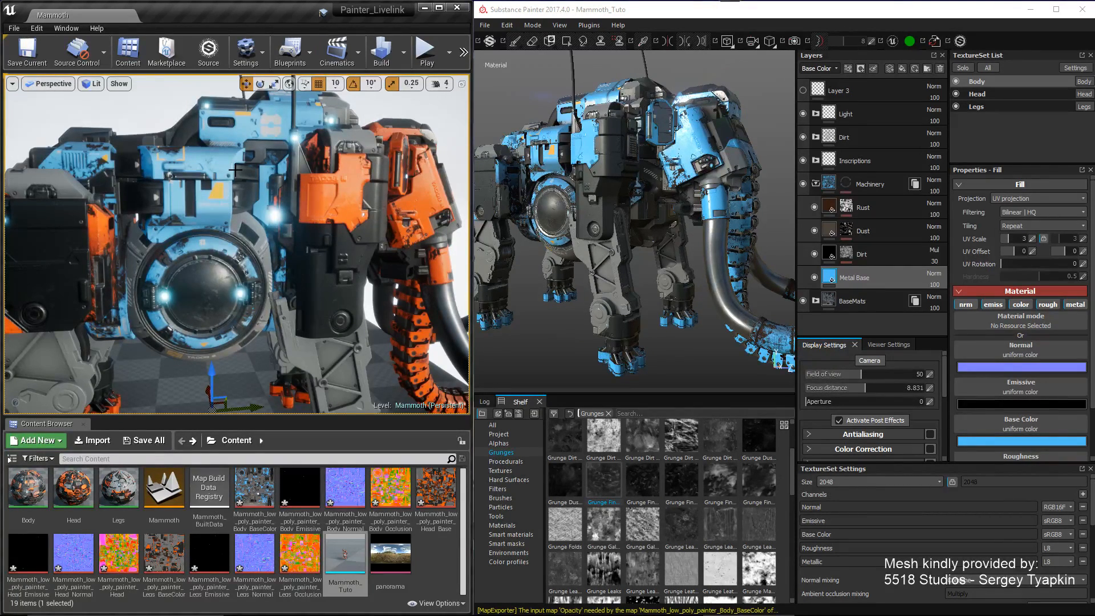
{"action": "right_click_drag", "start_coordinate": [202, 197], "coordinate": [209, 216]}
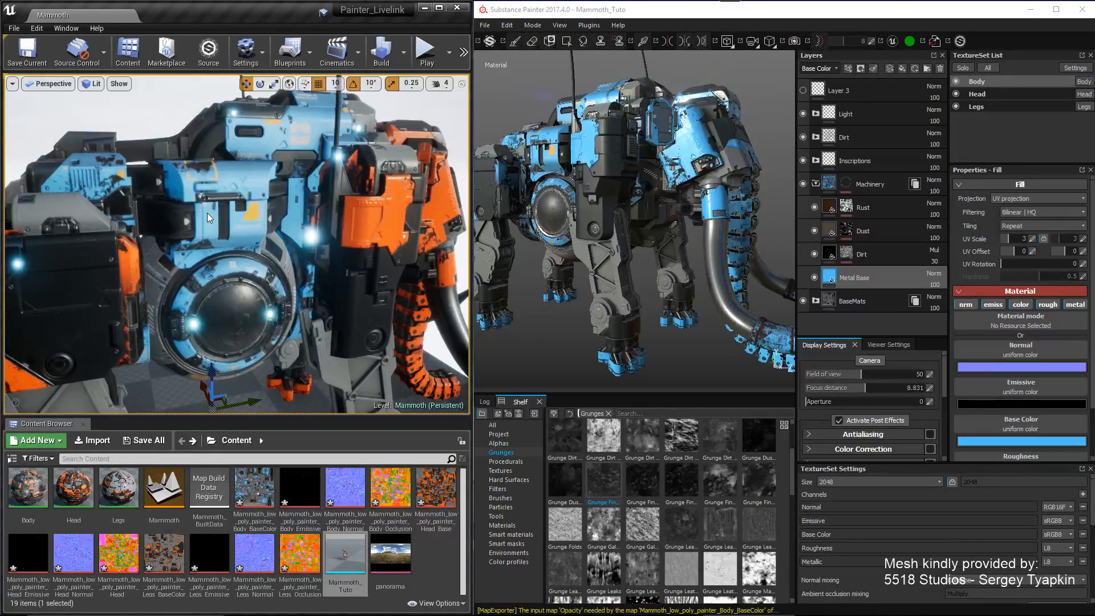
Step: Compare the blue mammoth body in the Unreal Editor viewport with the model in Substance Painter from several angles
{"action": "right_click_drag", "start_coordinate": [208, 213], "coordinate": [217, 217]}
{"action": "mouse_move", "coordinate": [354, 298]}
{"action": "left_mouse_down", "text": "alt"}
{"action": "mouse_move", "coordinate": [336, 298]}
{"action": "mouse_move", "coordinate": [353, 298]}
{"action": "left_mouse_up", "text": "alt"}
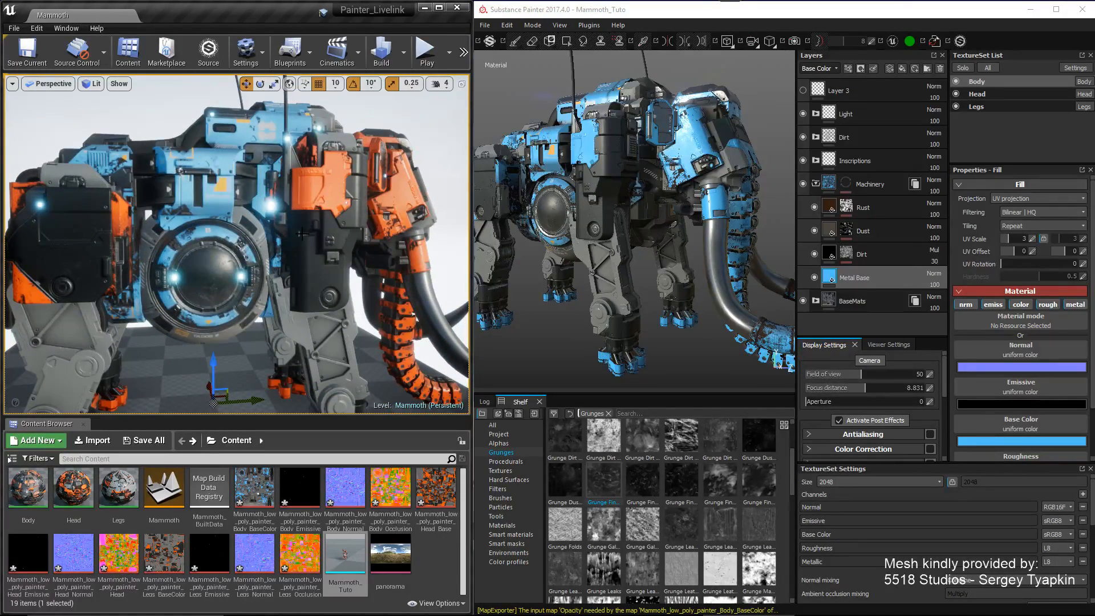
{"action": "left_click_drag", "start_coordinate": [245, 240], "coordinate": [236, 248], "text": "alt"}
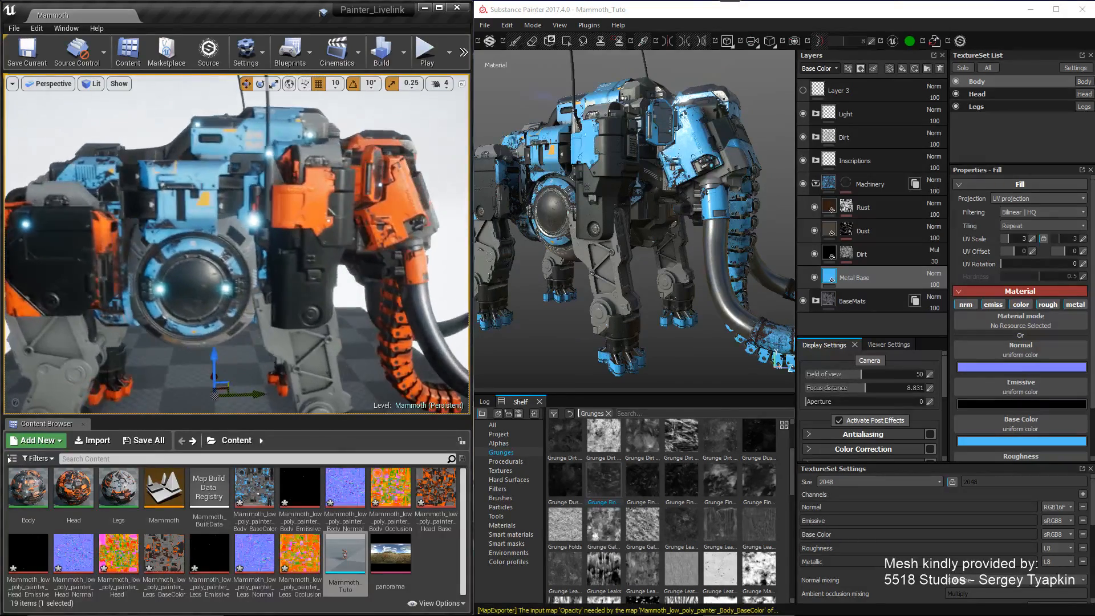
{"action": "right_click_drag", "start_coordinate": [245, 241], "coordinate": [231, 235], "text": "alt"}
{"action": "mouse_move", "coordinate": [246, 241]}
{"action": "left_mouse_down", "text": "alt"}
{"action": "mouse_move", "coordinate": [189, 251]}
{"action": "mouse_move", "coordinate": [240, 246]}
{"action": "left_mouse_up", "text": "alt"}
{"action": "mouse_move", "coordinate": [645, 150]}
{"action": "left_mouse_down", "text": "alt"}
{"action": "mouse_move", "coordinate": [587, 177]}
{"action": "mouse_move", "coordinate": [634, 194]}
{"action": "left_mouse_up", "text": "alt"}
{"action": "middle_click_drag", "start_coordinate": [635, 194], "coordinate": [673, 204], "text": "alt"}
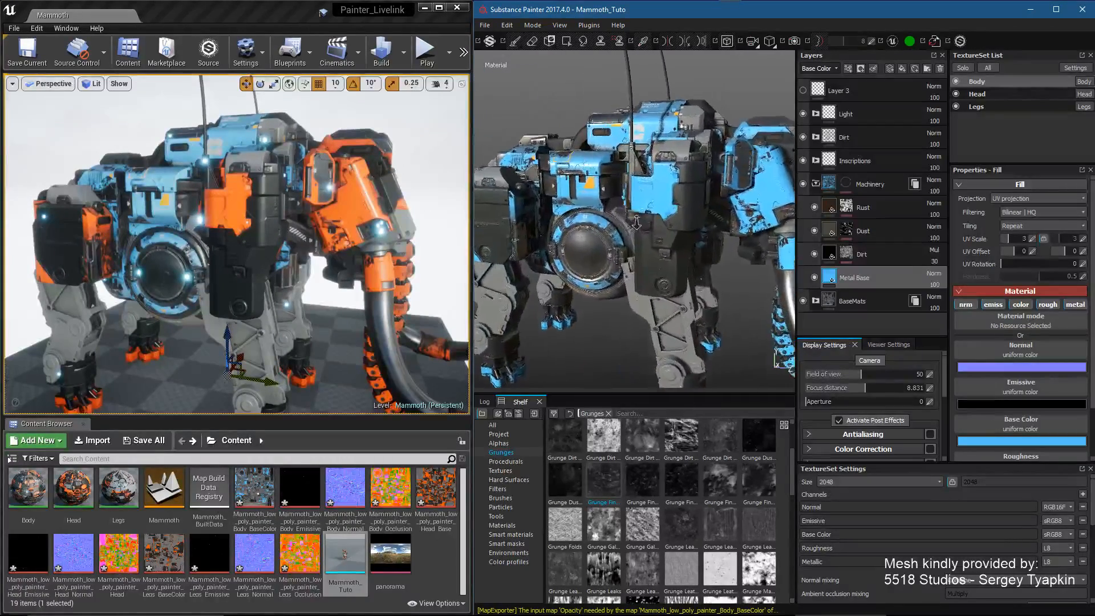
{"action": "left_click_drag", "start_coordinate": [672, 204], "coordinate": [649, 137], "text": "alt"}
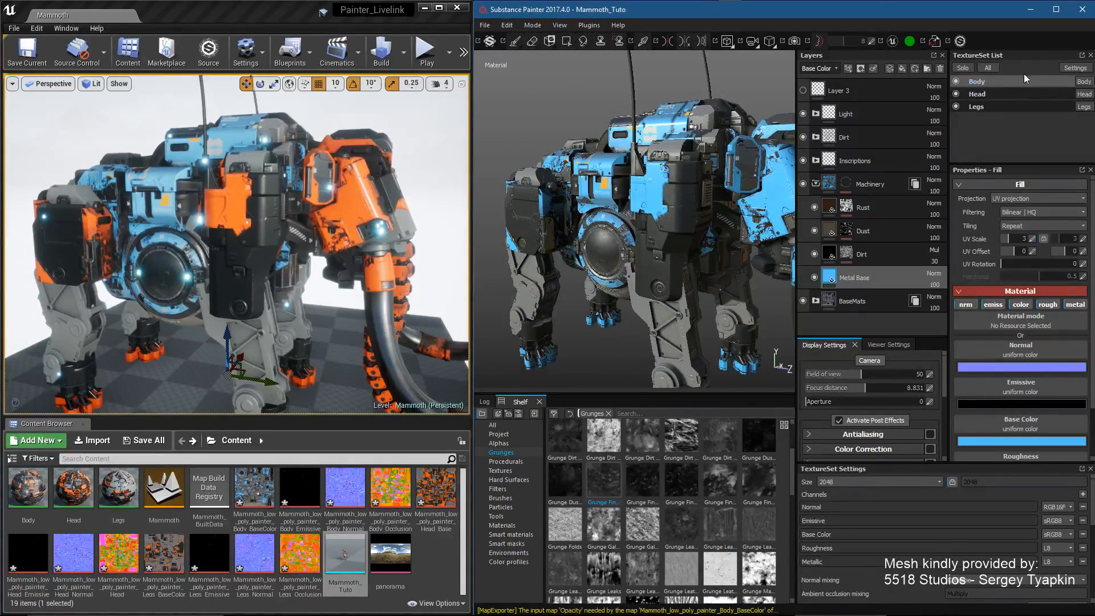
{"action": "mouse_move", "coordinate": [161, 214]}
{"action": "left_mouse_down", "text": "alt"}
{"action": "mouse_move", "coordinate": [268, 213]}
{"action": "mouse_move", "coordinate": [171, 212]}
{"action": "left_mouse_up", "text": "alt"}
Step: Collapse the Machinery folder and place the Fabric UCP smart material above it in the Body layer stack
{"action": "left_click", "coordinate": [816, 183]}
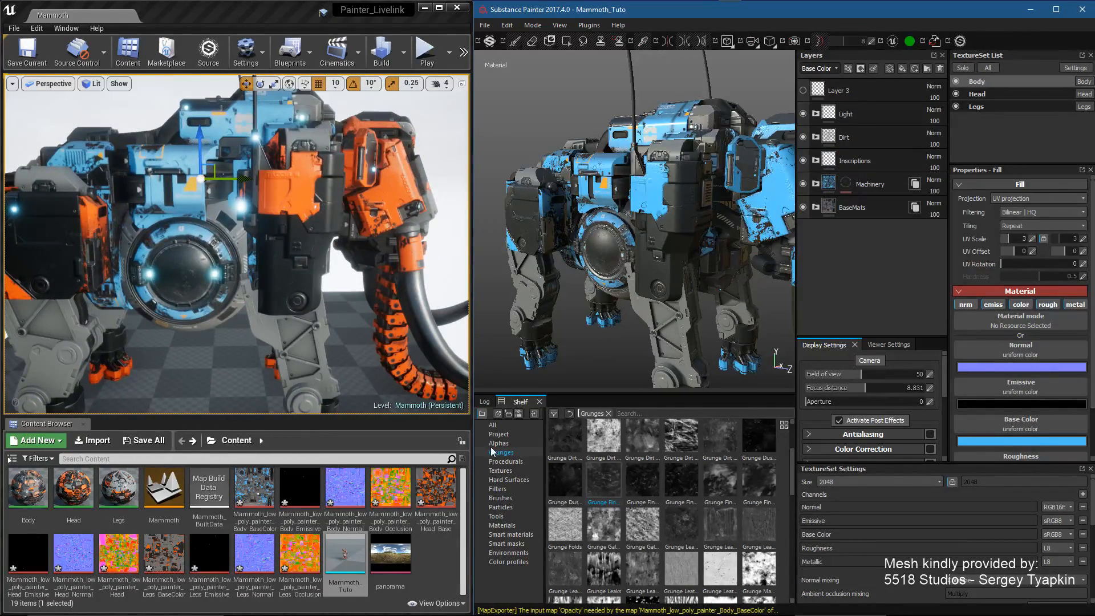
{"action": "left_click", "coordinate": [510, 535]}
{"action": "mouse_move", "coordinate": [792, 457]}
{"action": "left_mouse_down"}
{"action": "mouse_move", "coordinate": [791, 488]}
{"action": "mouse_move", "coordinate": [789, 479]}
{"action": "left_mouse_up"}
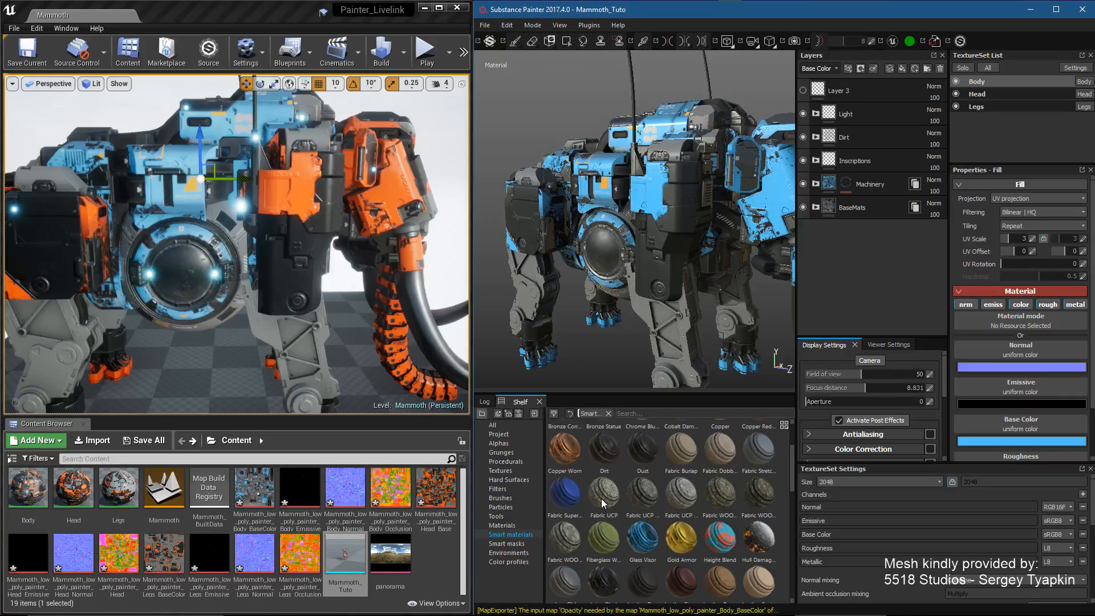
{"action": "mouse_move", "coordinate": [614, 494]}
{"action": "left_click_drag", "start_coordinate": [614, 494], "coordinate": [883, 181]}
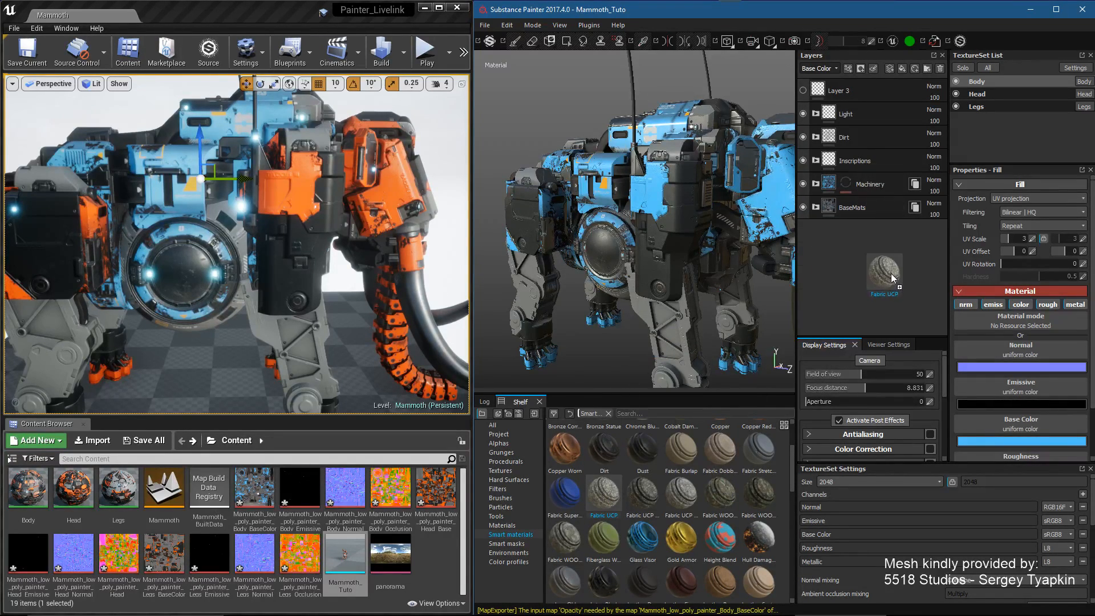
{"action": "left_click_drag", "start_coordinate": [633, 157], "coordinate": [651, 200], "text": "alt"}
{"action": "middle_click_drag", "start_coordinate": [651, 200], "coordinate": [699, 228], "text": "alt"}
{"action": "left_click_drag", "start_coordinate": [698, 228], "coordinate": [713, 224], "text": "alt"}
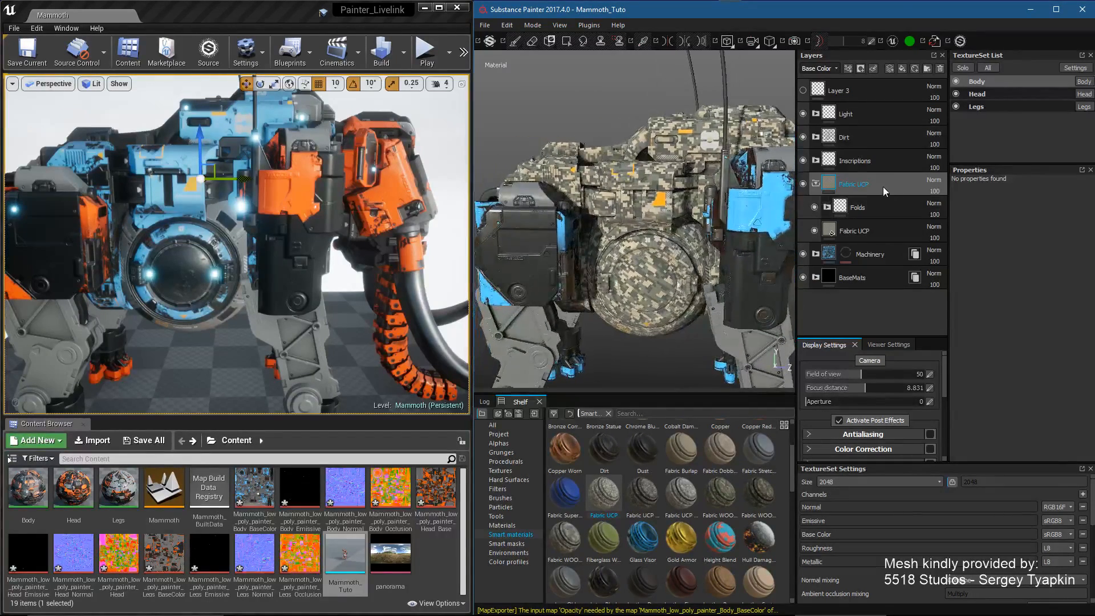
Step: Add a mask with color selection to the Fabric UCP group and check the mammoth in Unreal Editor
{"action": "right_click", "coordinate": [887, 184]}
{"action": "left_click", "coordinate": [941, 224]}
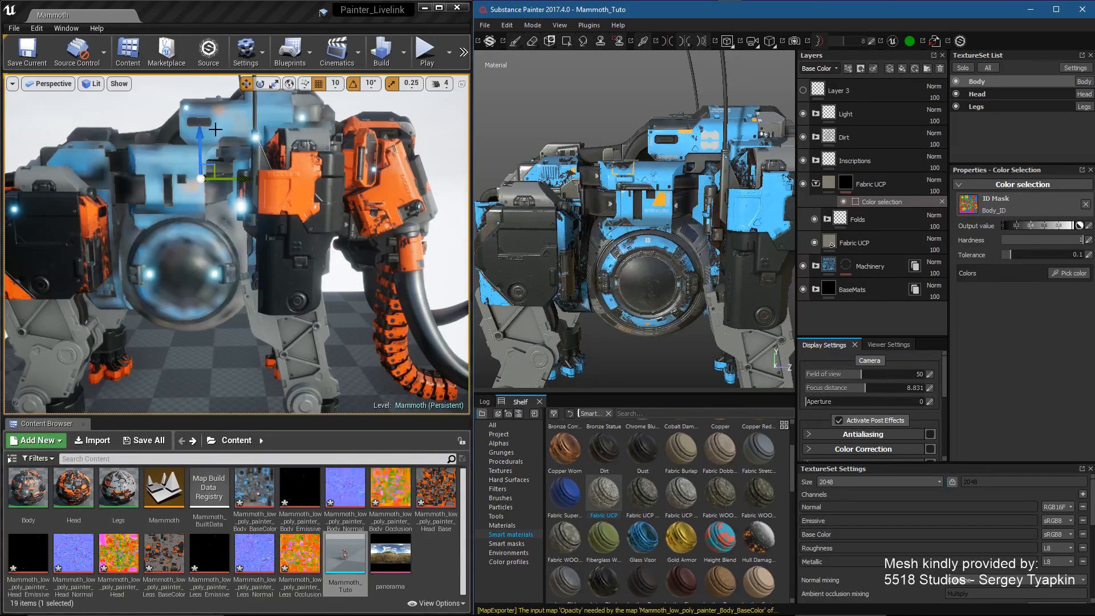
{"action": "left_click", "coordinate": [269, 16]}
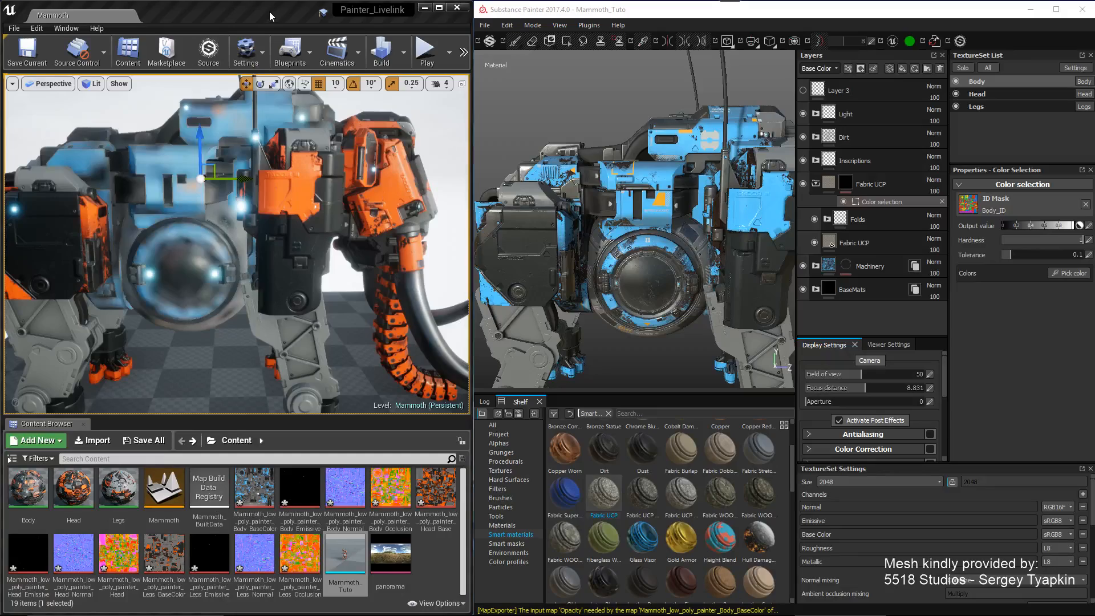
{"action": "left_click_drag", "start_coordinate": [311, 277], "coordinate": [356, 303], "text": "alt"}
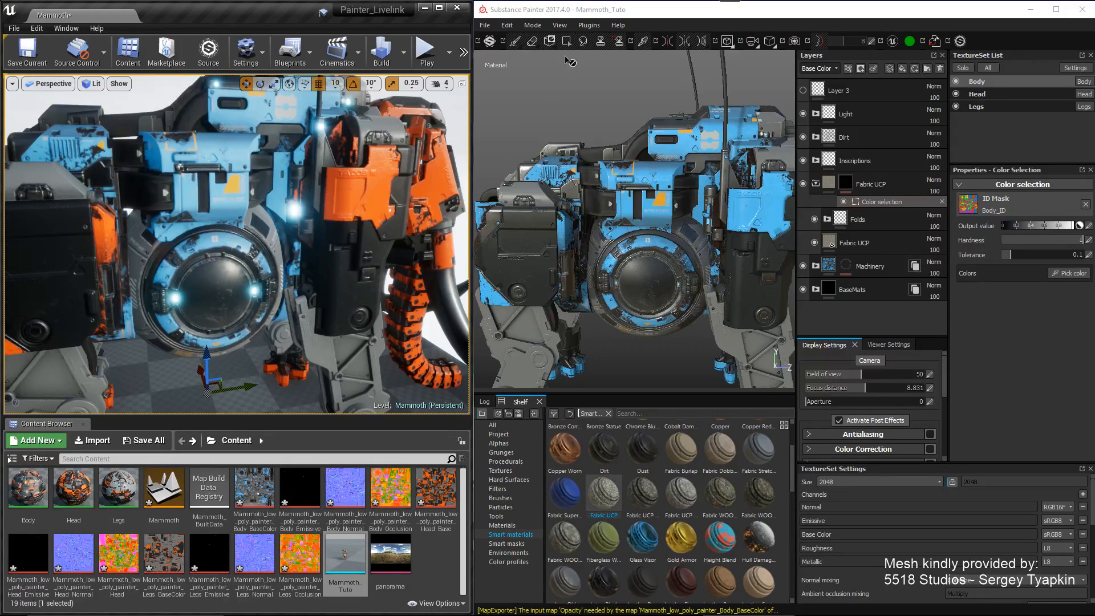
Step: Return to Substance Painter and pick the body panels' red ID color for the Fabric UCP mask
{"action": "left_click", "coordinate": [619, 12]}
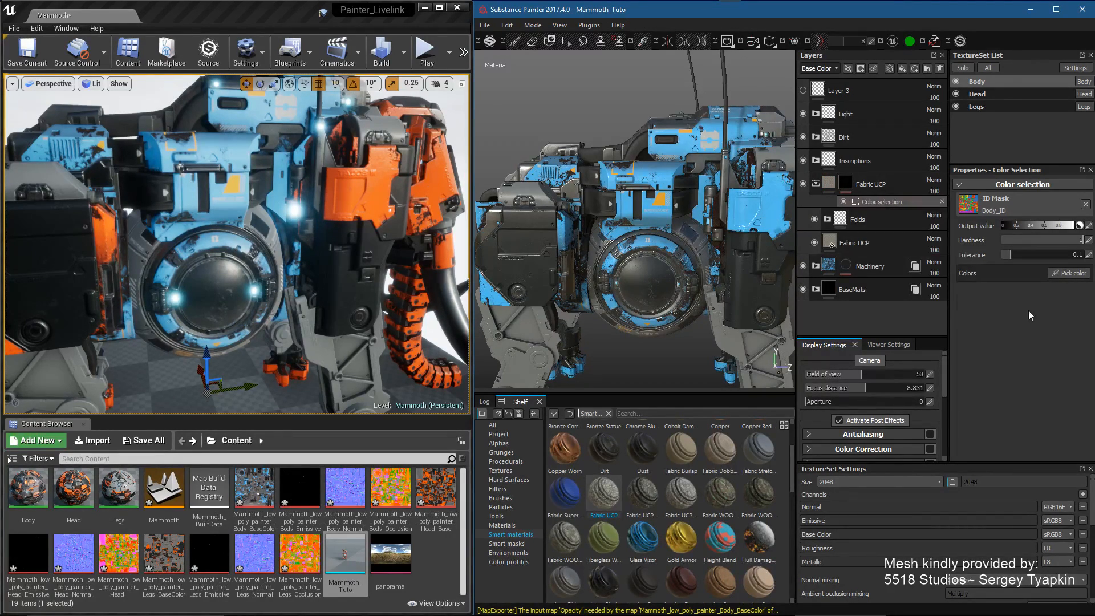
{"action": "left_click", "coordinate": [1069, 273]}
{"action": "left_click", "coordinate": [660, 210]}
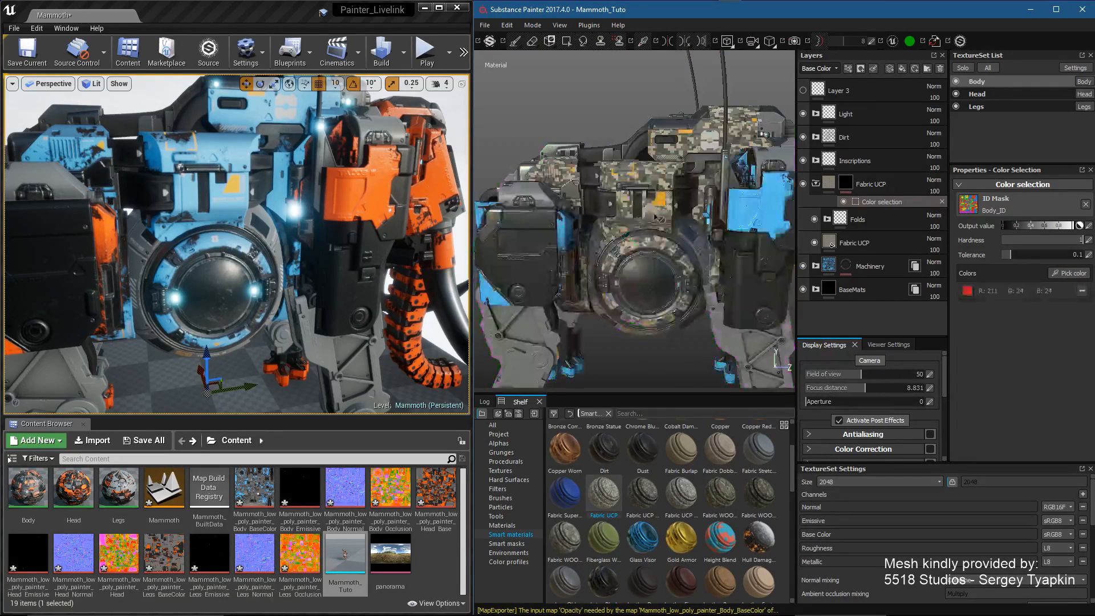
{"action": "middle_click_drag", "start_coordinate": [702, 190], "coordinate": [701, 211], "text": "alt"}
{"action": "mouse_move", "coordinate": [701, 211]}
{"action": "left_mouse_down", "text": "alt"}
{"action": "mouse_move", "coordinate": [753, 228]}
{"action": "mouse_move", "coordinate": [687, 243]}
{"action": "mouse_move", "coordinate": [688, 255]}
{"action": "left_mouse_up", "text": "alt"}
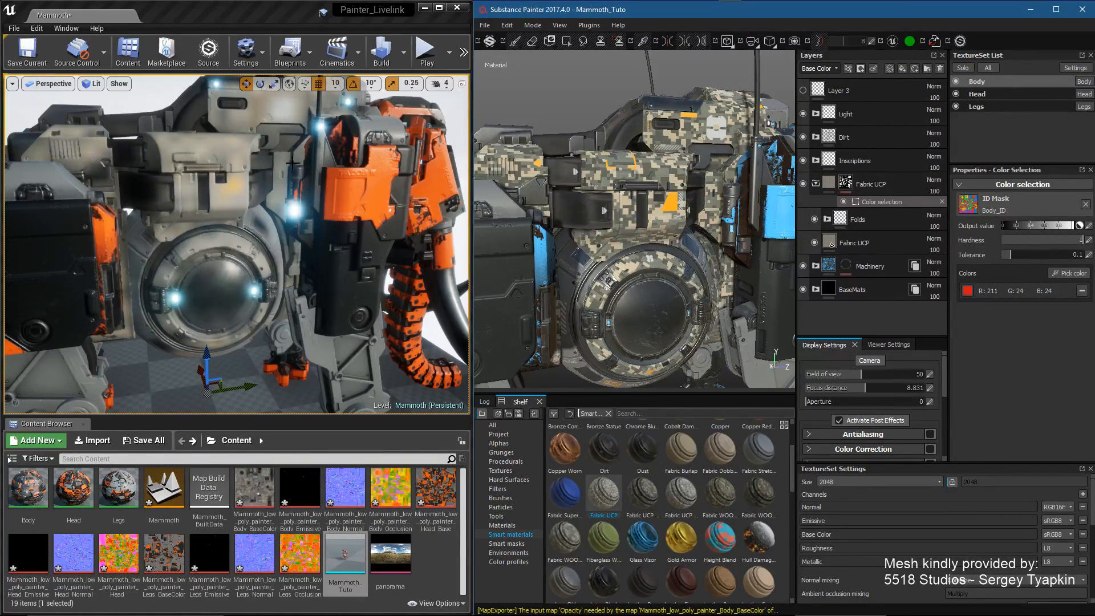
Step: Switch to Unreal Editor and examine the camouflage material on the mammoth's body from another angle
{"action": "left_click", "coordinate": [223, 17]}
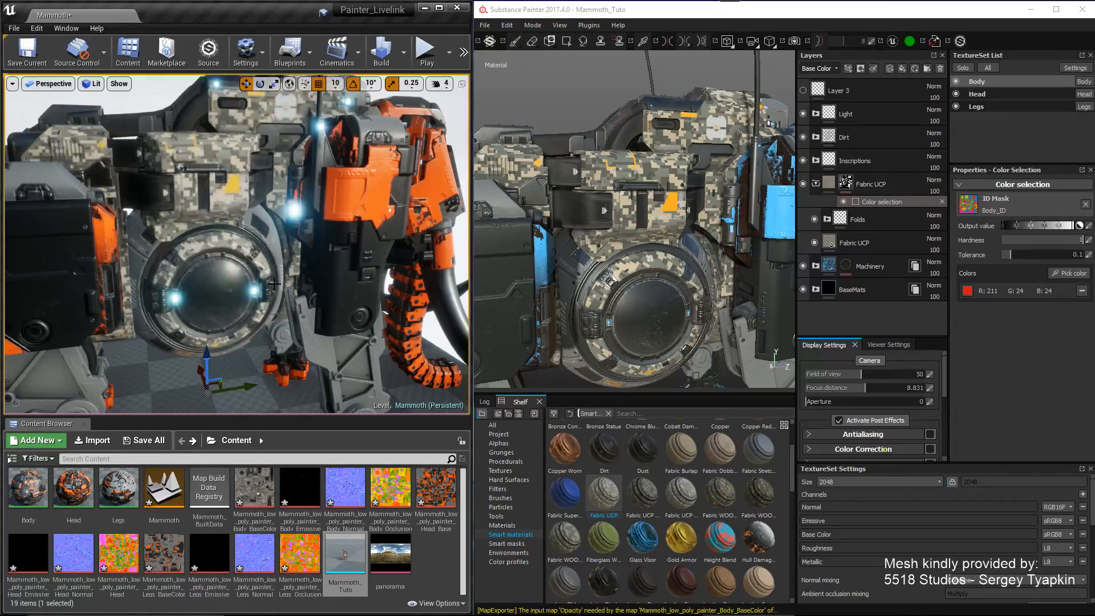
{"action": "right_click_drag", "start_coordinate": [259, 142], "coordinate": [233, 154], "text": "alt"}
{"action": "left_click_drag", "start_coordinate": [234, 154], "coordinate": [318, 262], "text": "alt"}
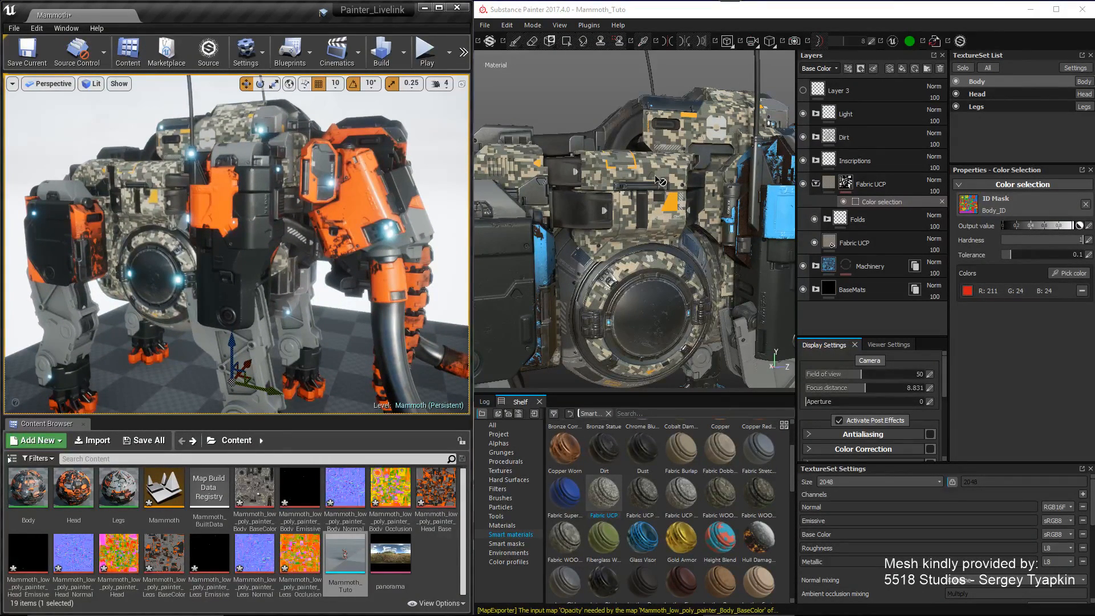
Step: Review Substance Painter's plugin list and the installed Substance plugin in Unreal Editor's Plugins window
{"action": "left_click", "coordinate": [588, 25]}
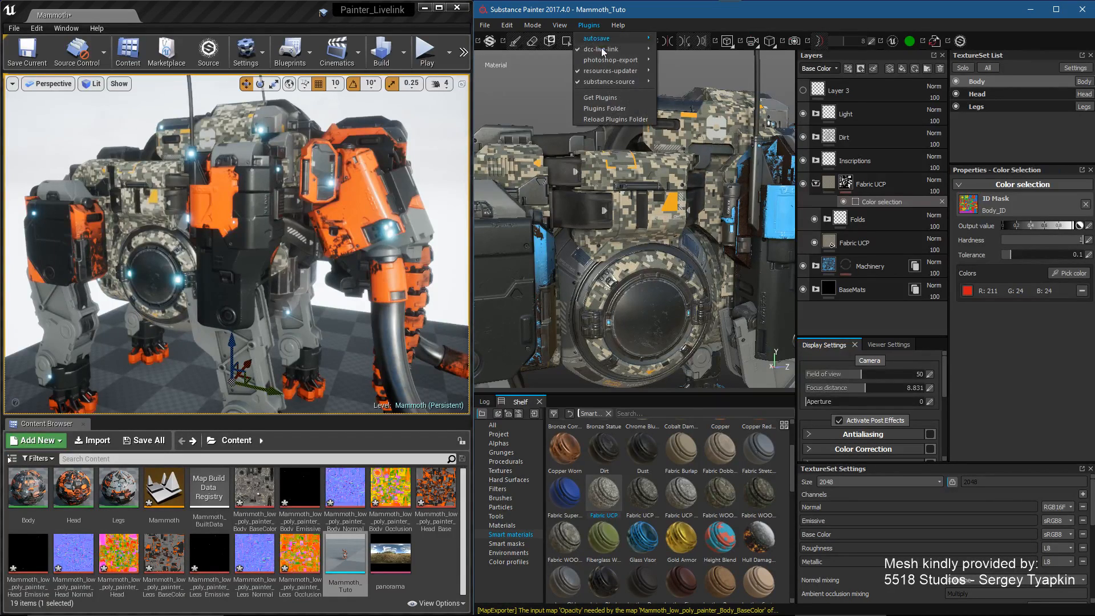
{"action": "left_click", "coordinate": [617, 10]}
{"action": "left_click", "coordinate": [39, 29]}
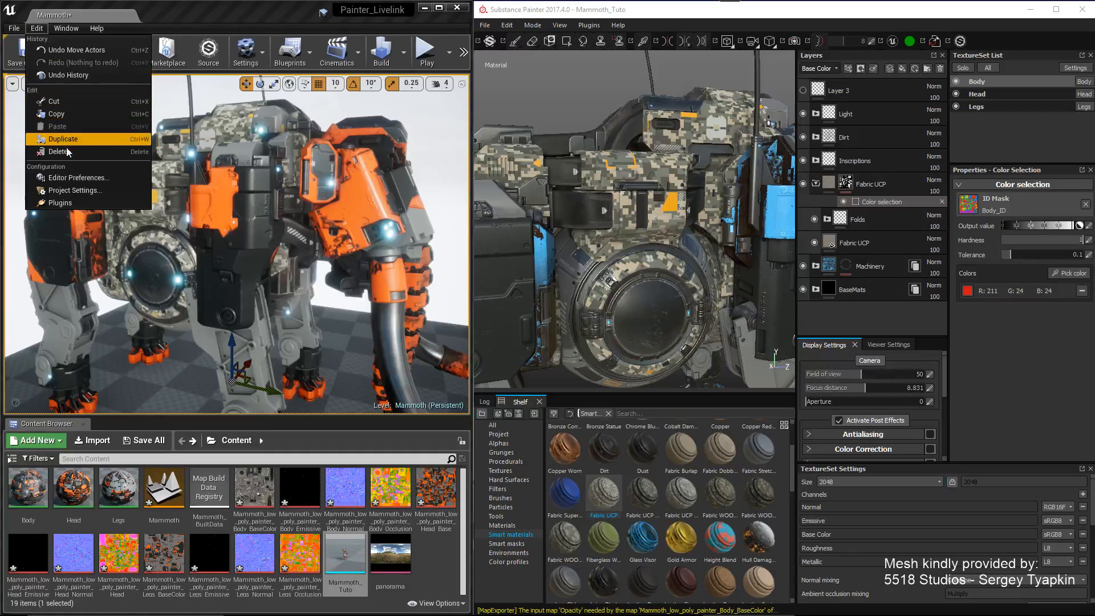
{"action": "left_click", "coordinate": [70, 204]}
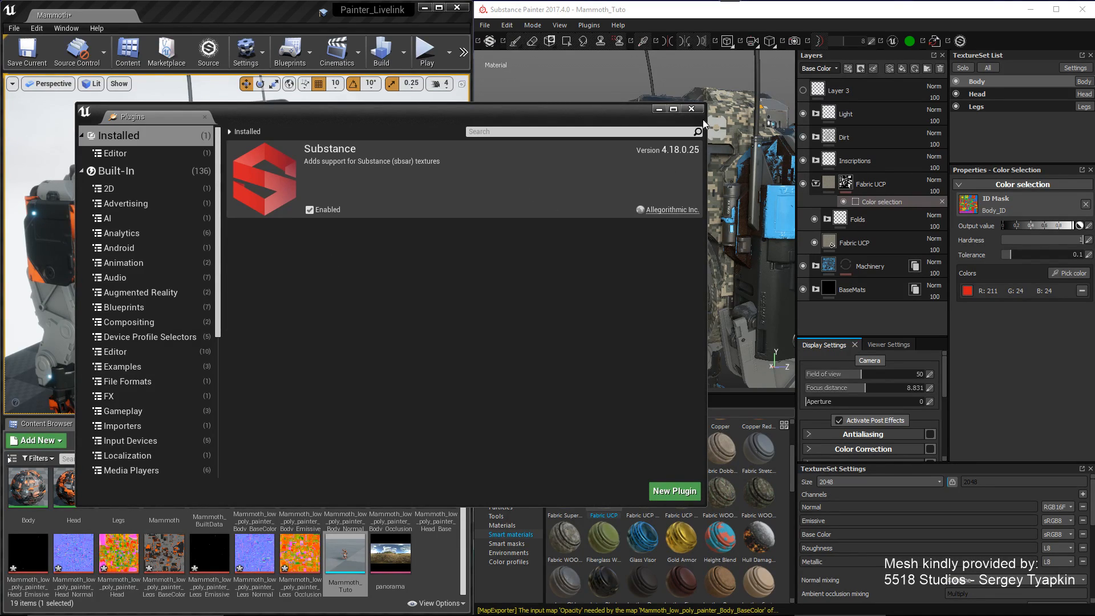
{"action": "left_click", "coordinate": [691, 109]}
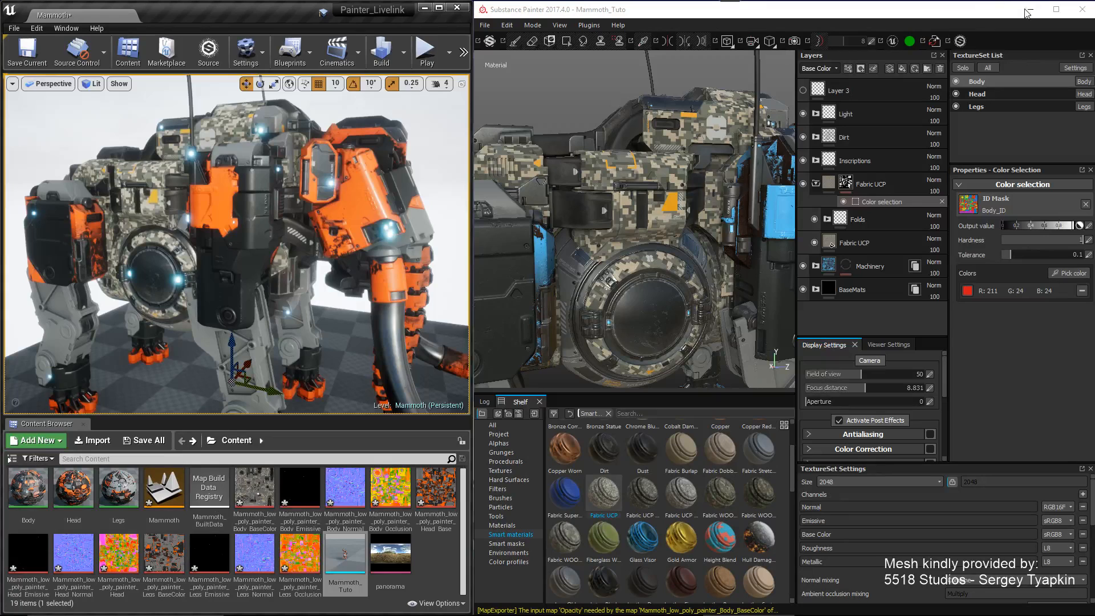
Step: Move the Substance Painter window to the screen's edge and widen it to fill the whole screen
{"action": "left_click", "coordinate": [992, 11]}
{"action": "left_click_drag", "start_coordinate": [991, 10], "coordinate": [519, 9]}
{"action": "left_click_drag", "start_coordinate": [625, 345], "coordinate": [1094, 326]}
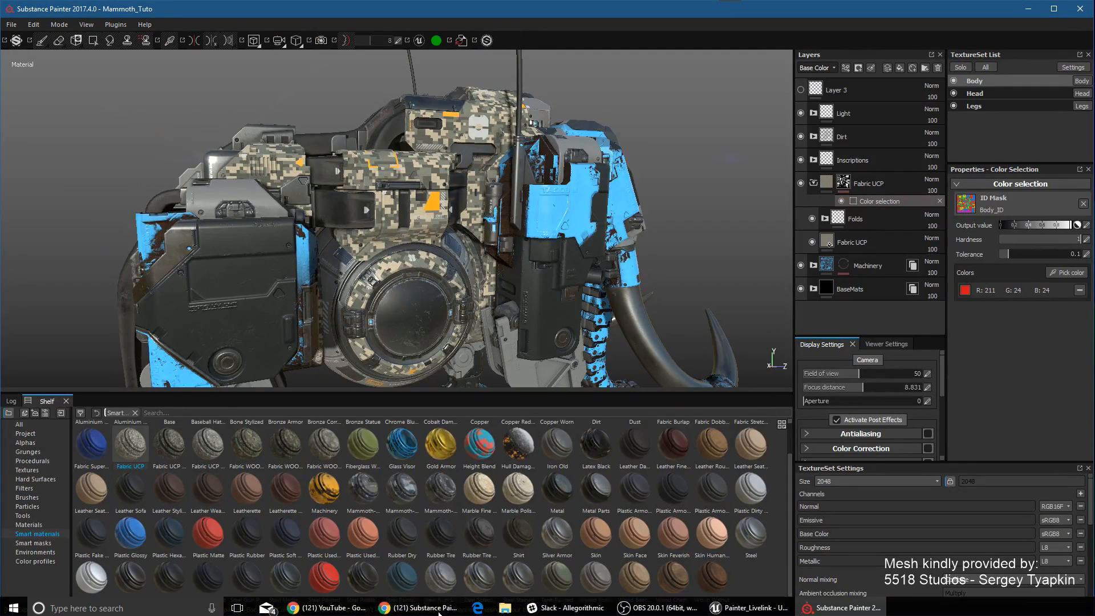
Step: Switch to Unreal Editor and close it without saving the modified level and textures
{"action": "left_click", "coordinate": [751, 607]}
{"action": "left_click", "coordinate": [457, 7]}
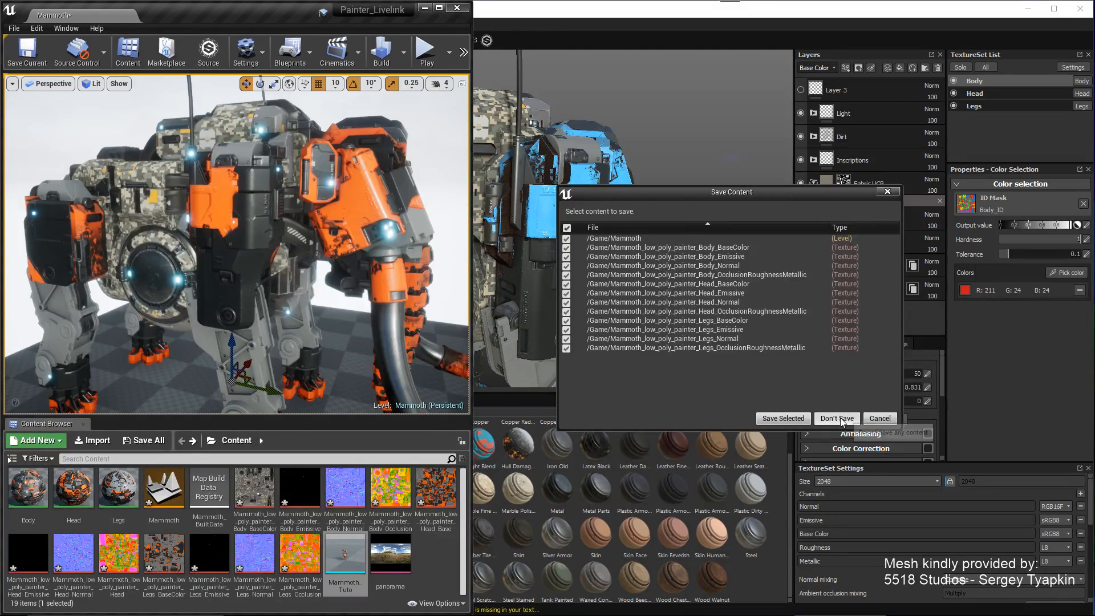
{"action": "left_click", "coordinate": [838, 418]}
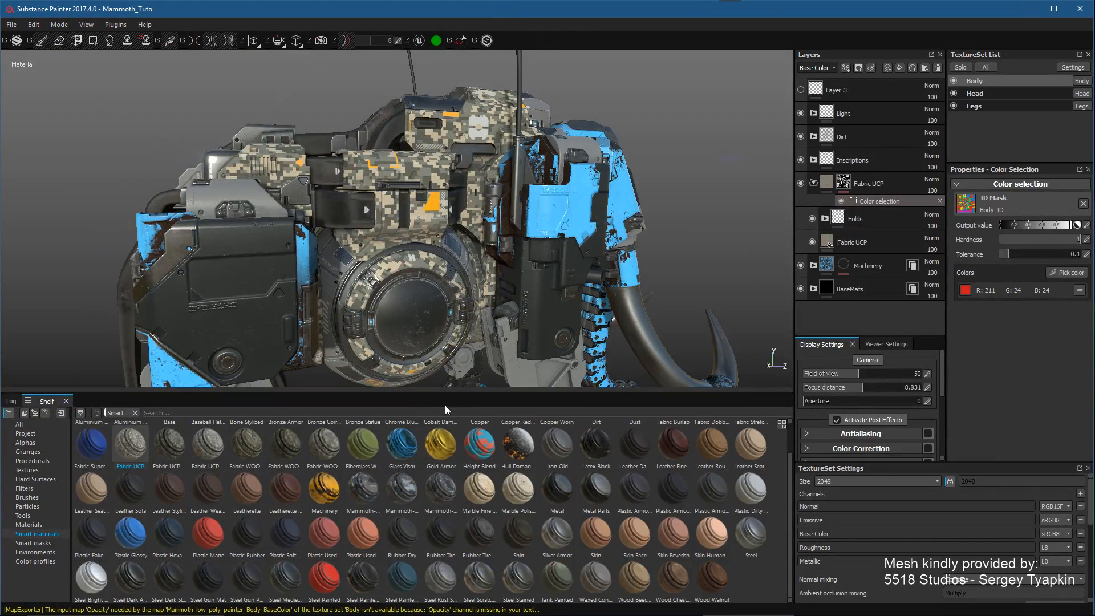
Step: Shrink the shelf to enlarge the 3D view and delete the Fabric UCP group from the layer stack
{"action": "left_click_drag", "start_coordinate": [426, 393], "coordinate": [418, 469]}
{"action": "right_click_drag", "start_coordinate": [596, 321], "coordinate": [513, 274], "text": "alt"}
{"action": "left_click_drag", "start_coordinate": [513, 274], "coordinate": [491, 269], "text": "alt"}
{"action": "left_click", "coordinate": [886, 187]}
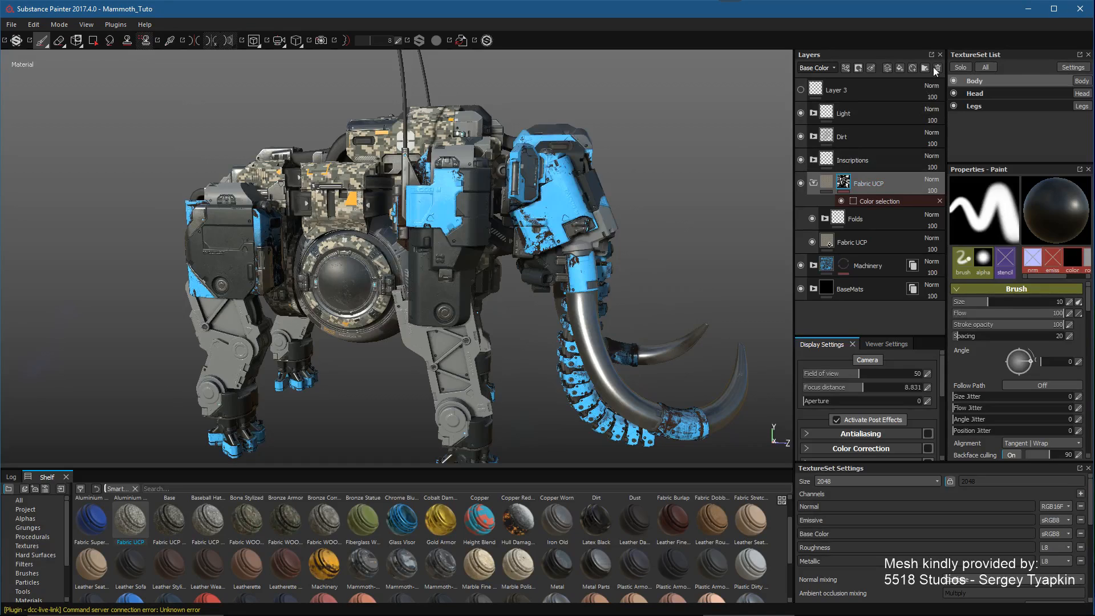
{"action": "left_click", "coordinate": [938, 68]}
Step: Expand the Machinery folder to check its Metal Base layer, and delete the whole folder from the layer stack
{"action": "left_click_drag", "start_coordinate": [543, 257], "coordinate": [596, 255], "text": "alt"}
{"action": "left_click", "coordinate": [813, 183]}
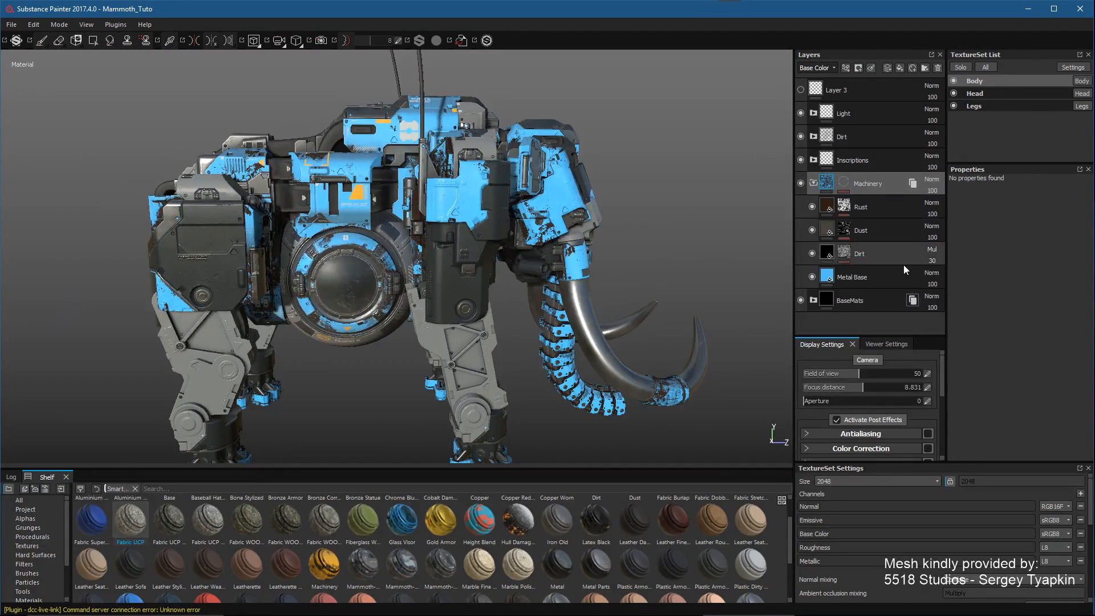
{"action": "left_click", "coordinate": [824, 277]}
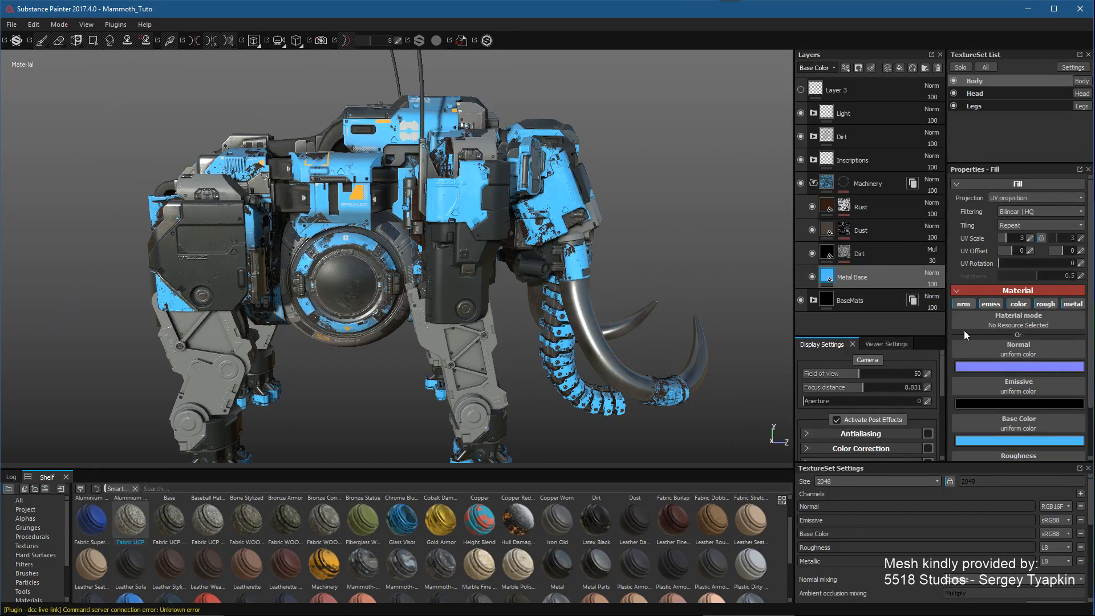
{"action": "left_click", "coordinate": [883, 180]}
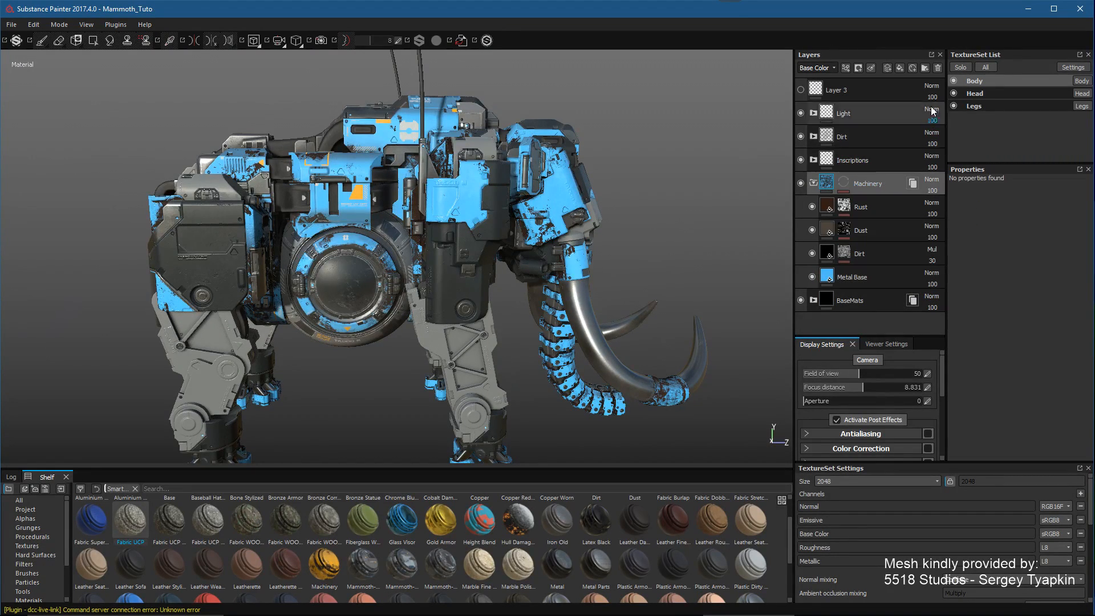
{"action": "left_click", "coordinate": [938, 67]}
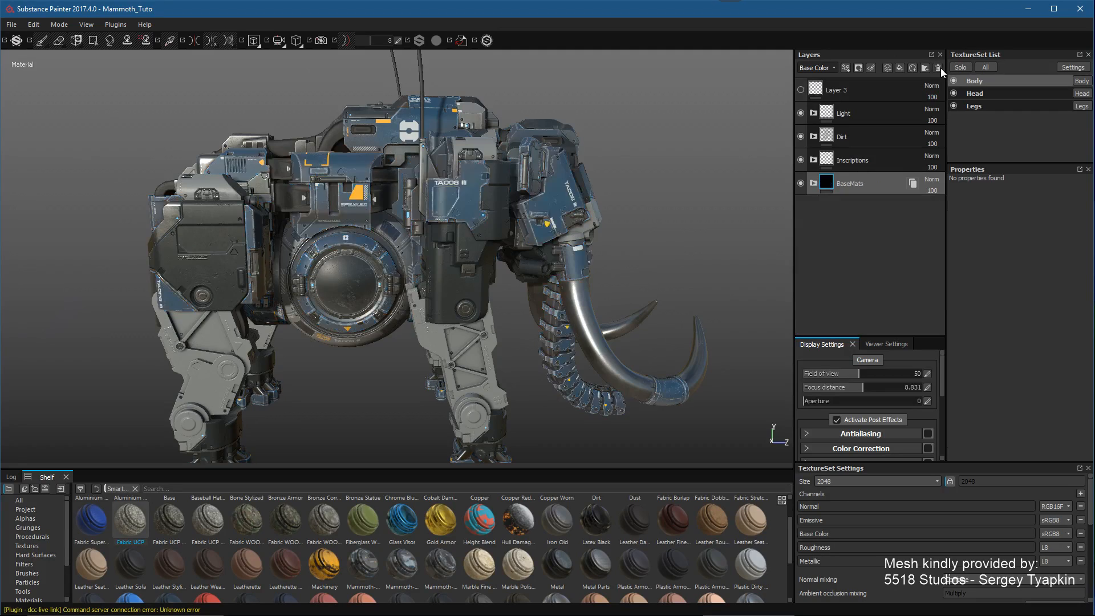
Step: Enlarge the shelf, show its Materials category and preview the Aluminium Insulator material
{"action": "left_click_drag", "start_coordinate": [502, 257], "coordinate": [482, 285], "text": "alt"}
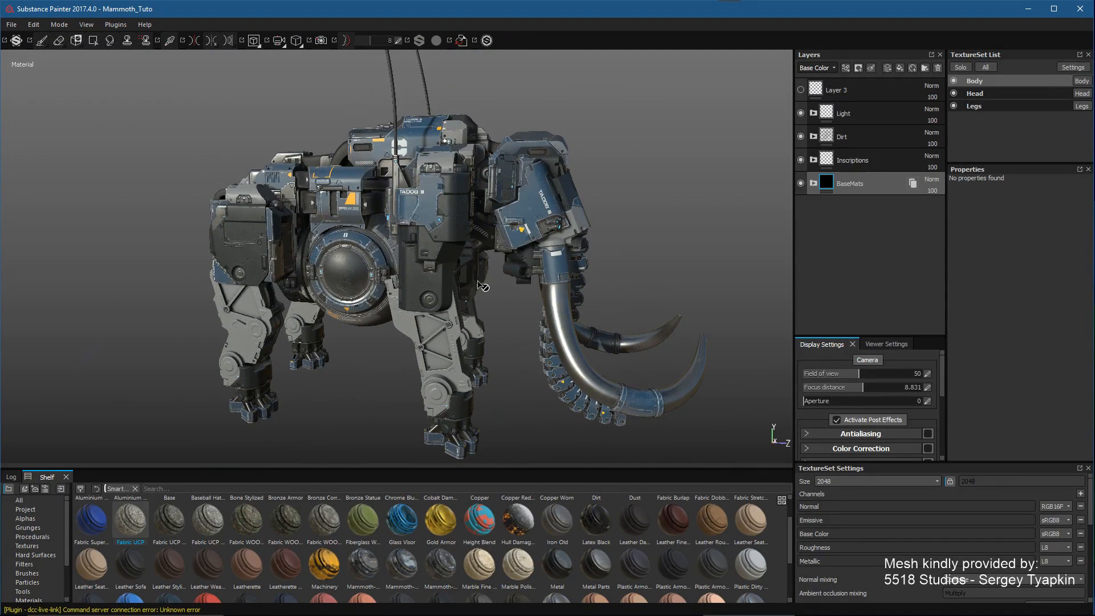
{"action": "left_click_drag", "start_coordinate": [491, 283], "coordinate": [505, 296], "text": "alt"}
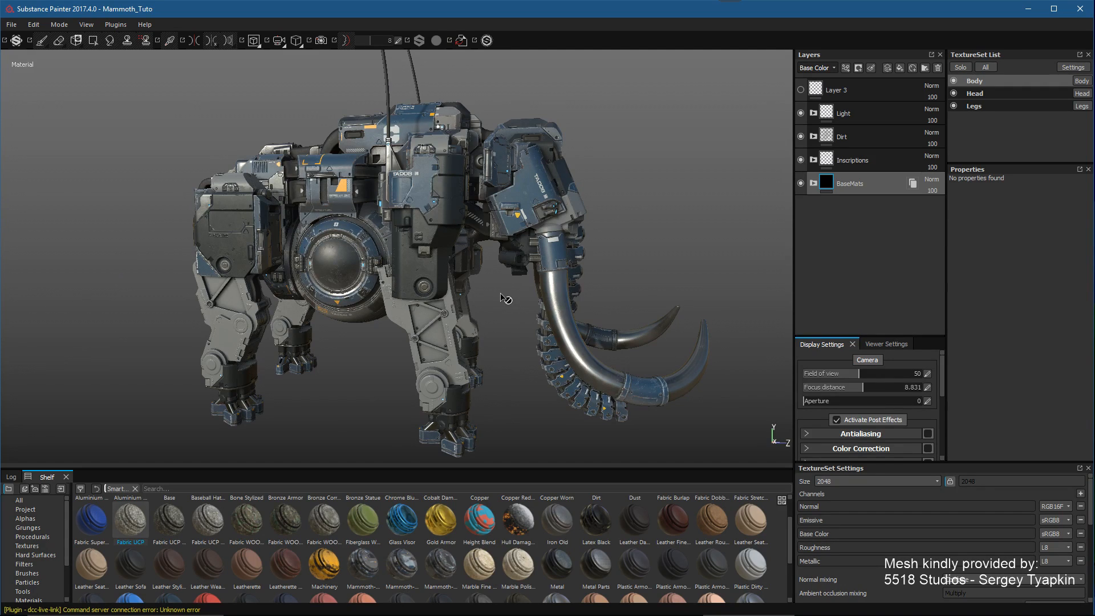
{"action": "left_click_drag", "start_coordinate": [425, 189], "coordinate": [485, 269], "text": "alt"}
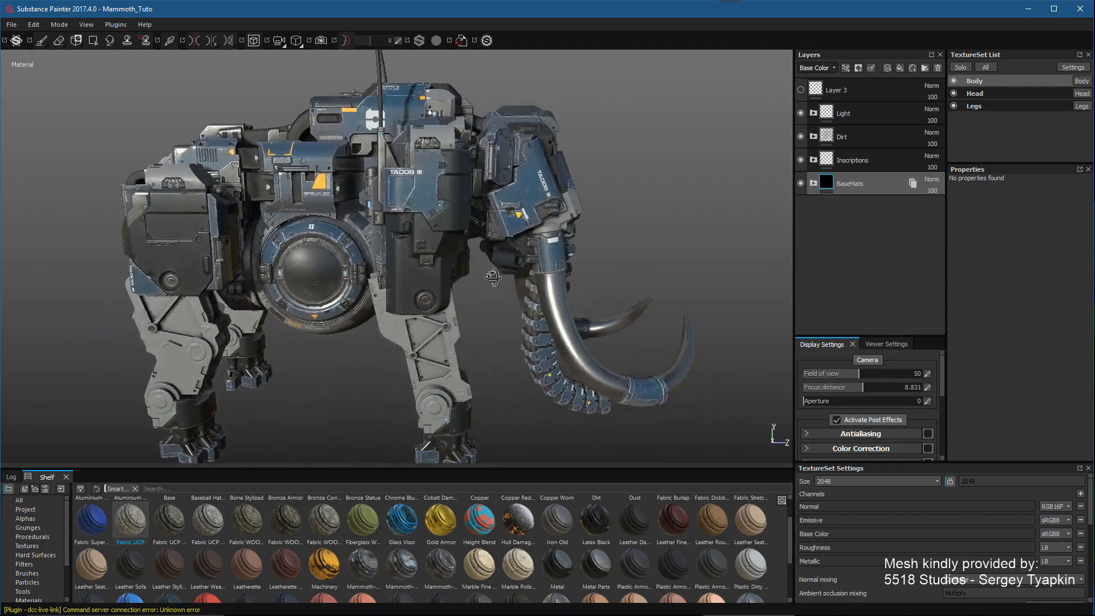
{"action": "right_click_drag", "start_coordinate": [497, 283], "coordinate": [543, 334], "text": "alt"}
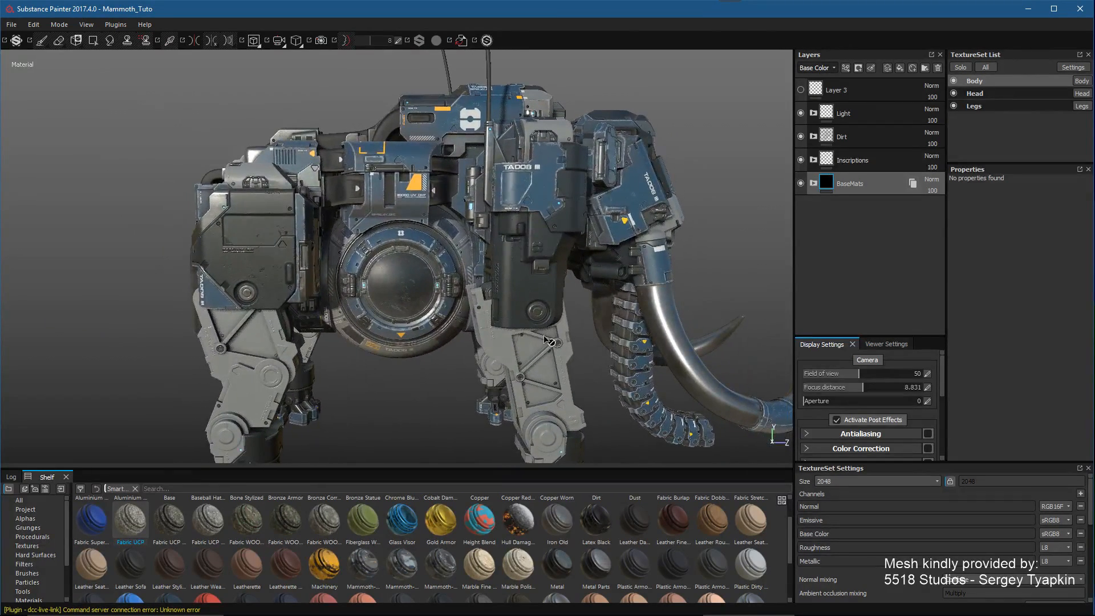
{"action": "left_click_drag", "start_coordinate": [429, 469], "coordinate": [436, 429]}
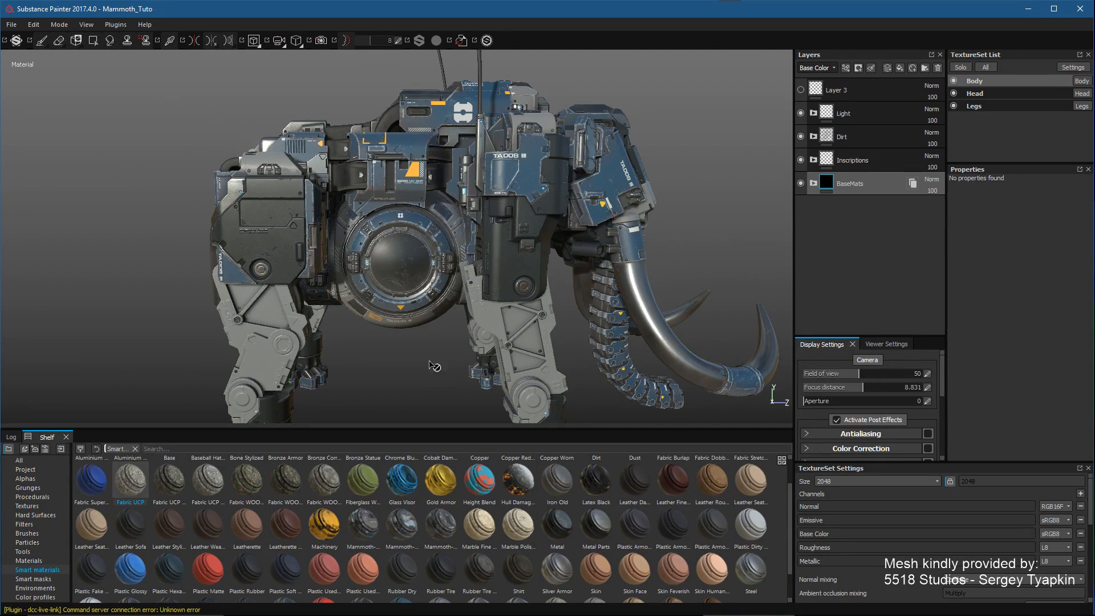
{"action": "left_click", "coordinate": [27, 561]}
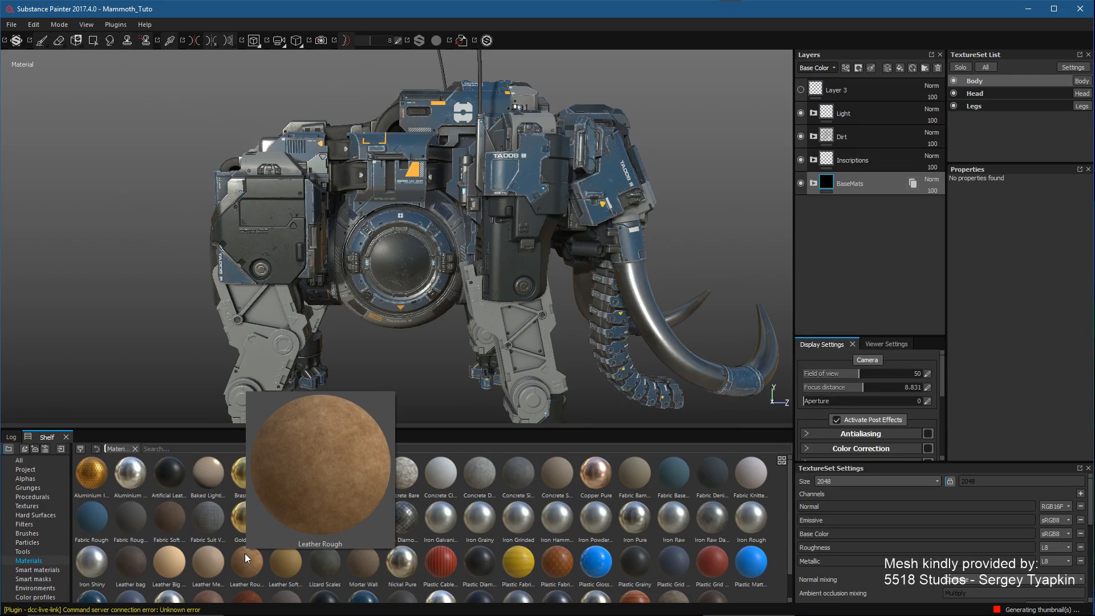
{"action": "mouse_move", "coordinate": [89, 467]}
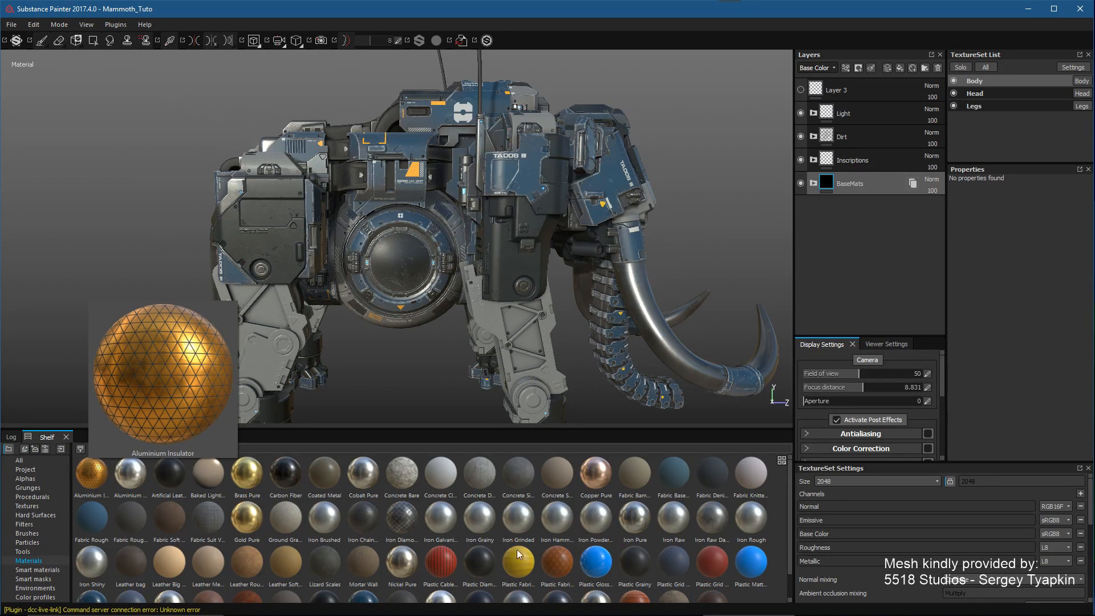
Step: Preview the Plastic Fabric Pyramid and Iron Diamond Armor materials in the shelf
{"action": "left_click", "coordinate": [558, 562]}
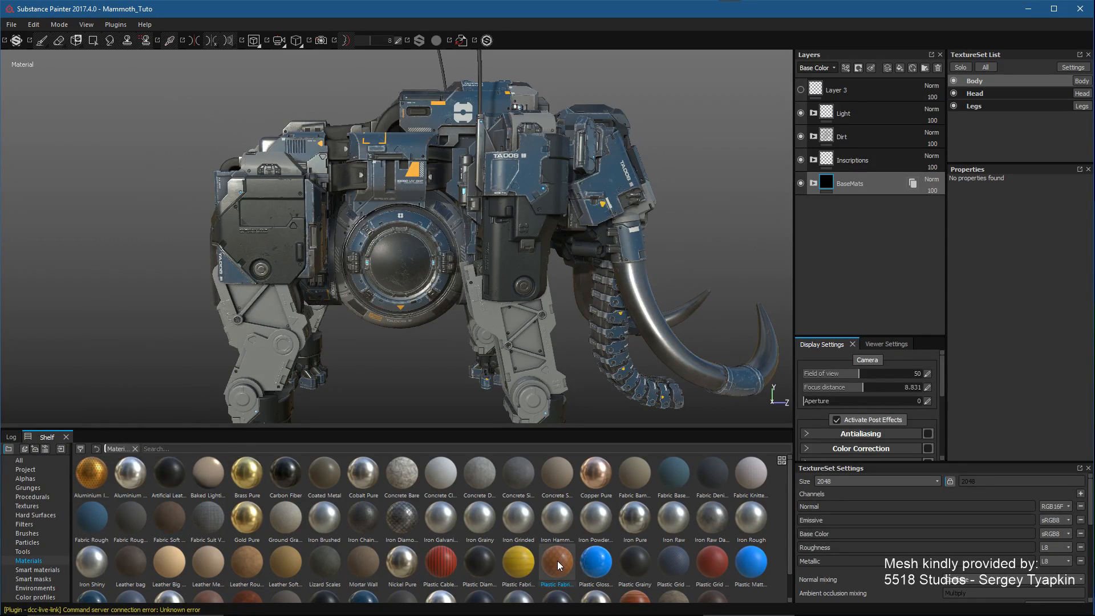
{"action": "mouse_move", "coordinate": [557, 562]}
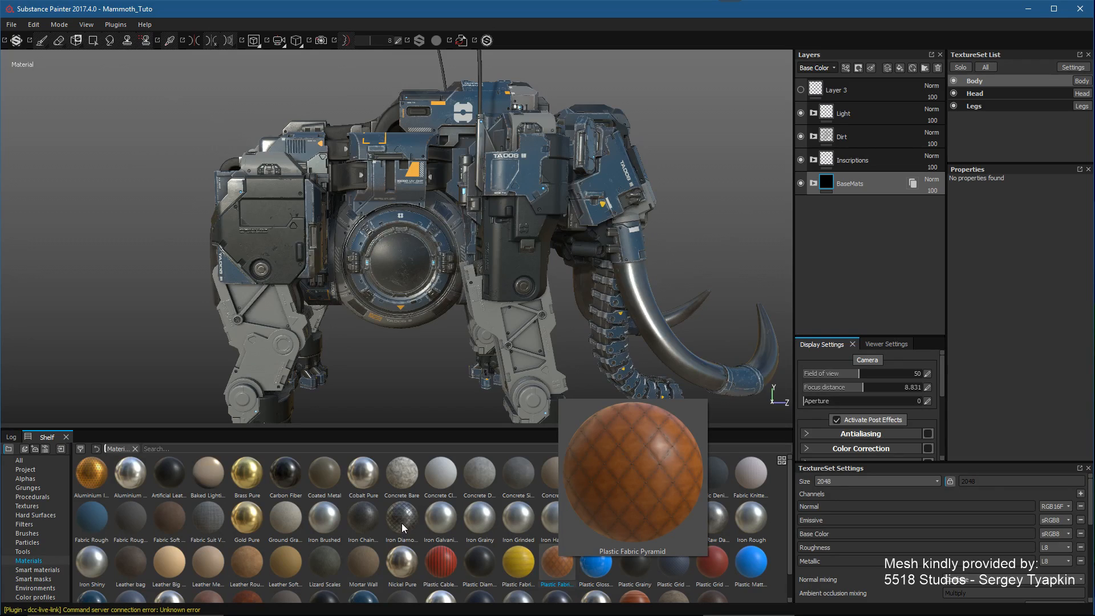
{"action": "mouse_move", "coordinate": [402, 523]}
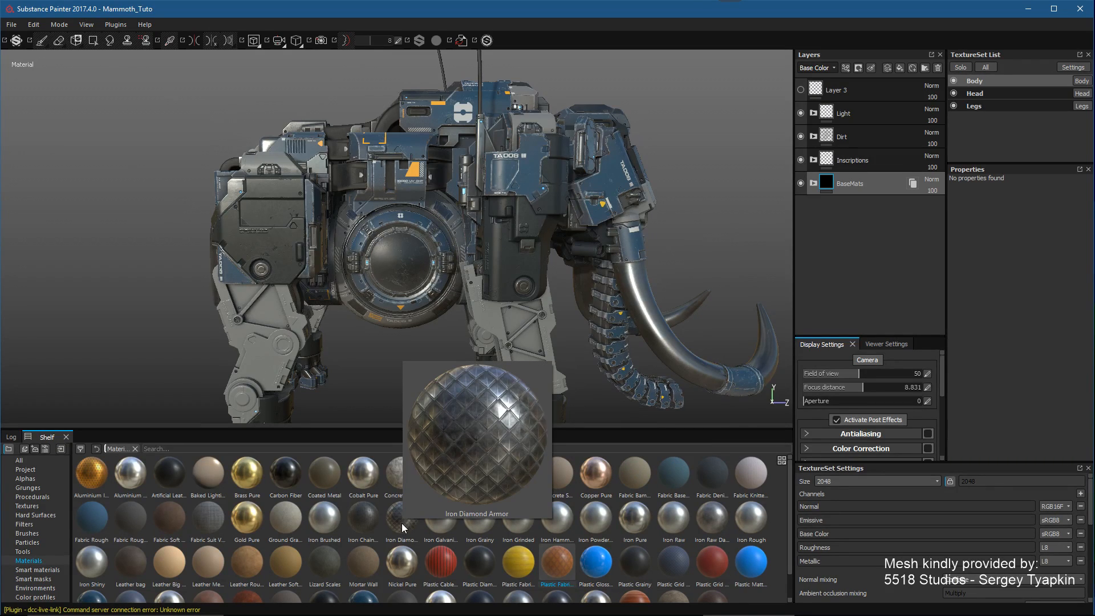
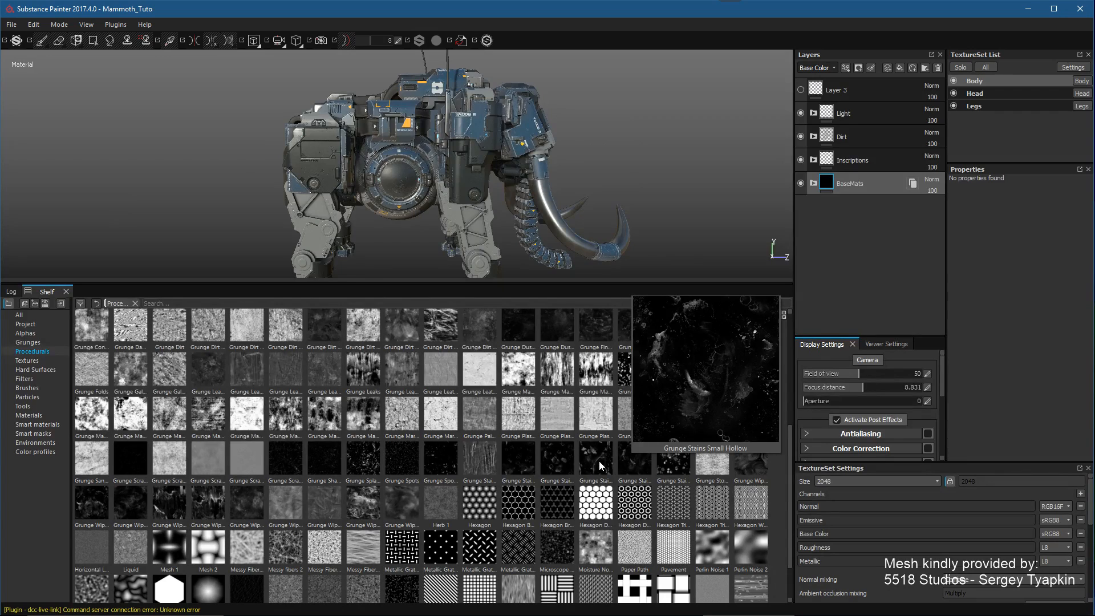
Step: Preview several Grunge Wipe maps among the shelf's procedurals, including Grunge Wipe Brushed Partial
{"action": "left_click", "coordinate": [207, 505]}
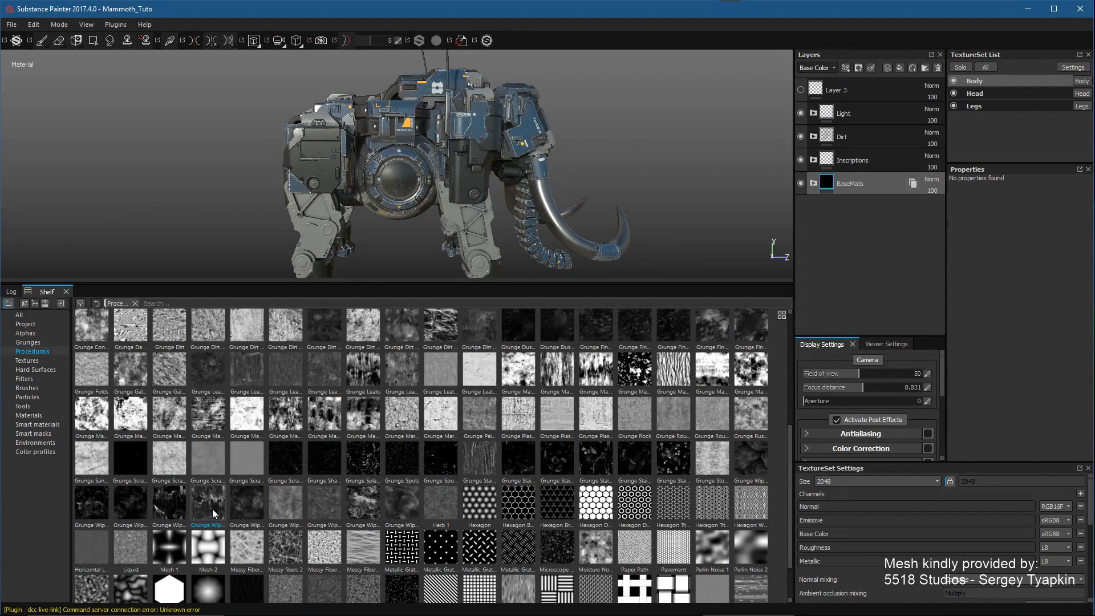
{"action": "mouse_move", "coordinate": [249, 506]}
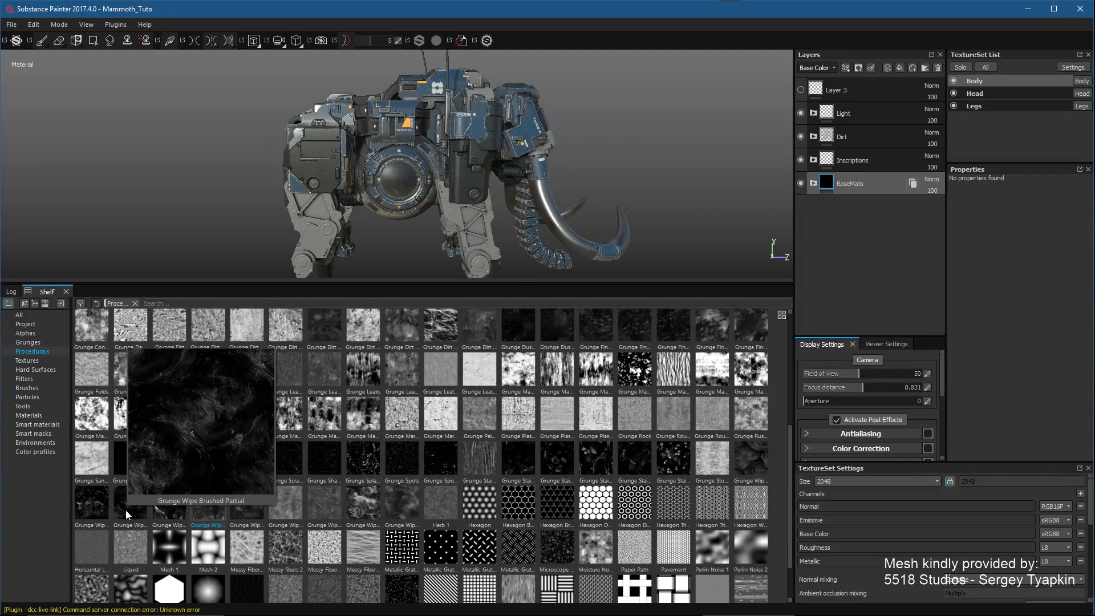
{"action": "mouse_move", "coordinate": [100, 511]}
{"action": "mouse_move", "coordinate": [405, 511]}
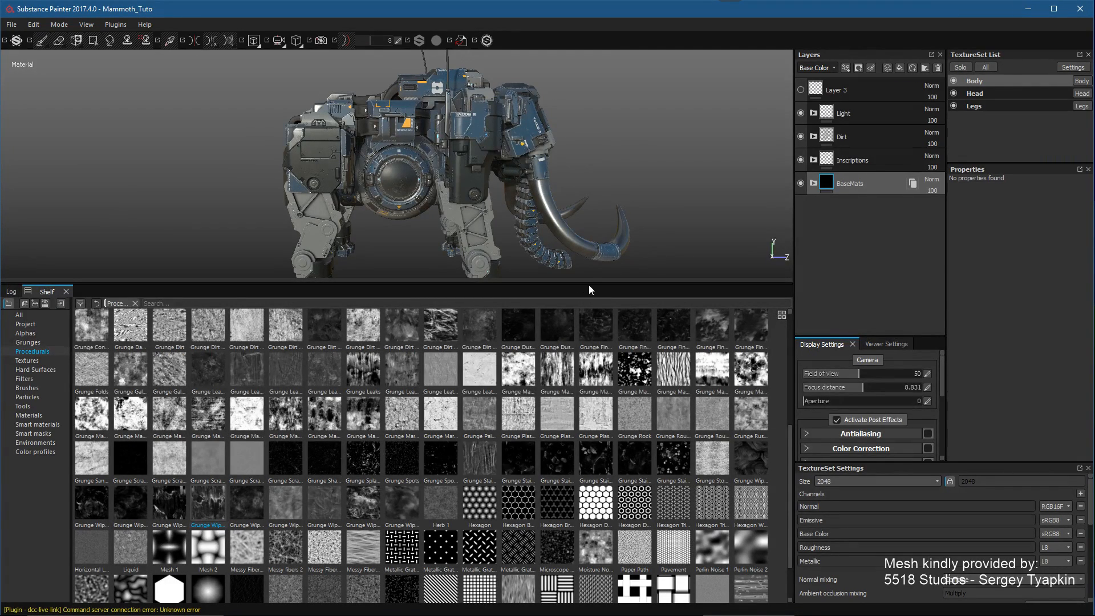
Step: Shrink the shelf to enlarge the 3D view of the mammoth
{"action": "left_click_drag", "start_coordinate": [586, 280], "coordinate": [560, 527]}
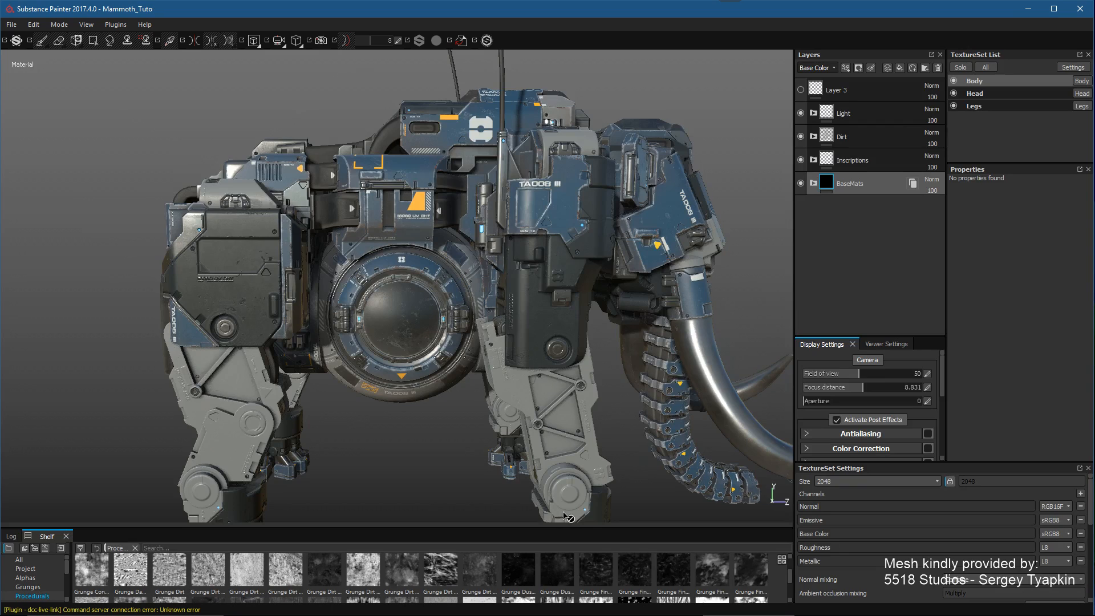
{"action": "left_click_drag", "start_coordinate": [502, 308], "coordinate": [522, 340], "text": "alt"}
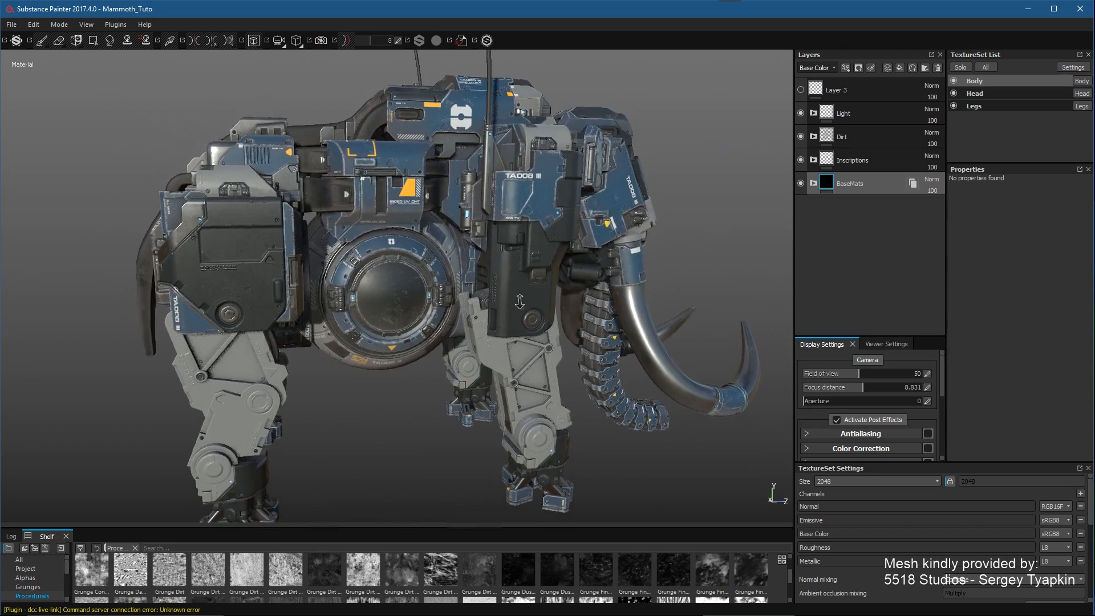
{"action": "left_click_drag", "start_coordinate": [527, 325], "coordinate": [523, 294], "text": "alt"}
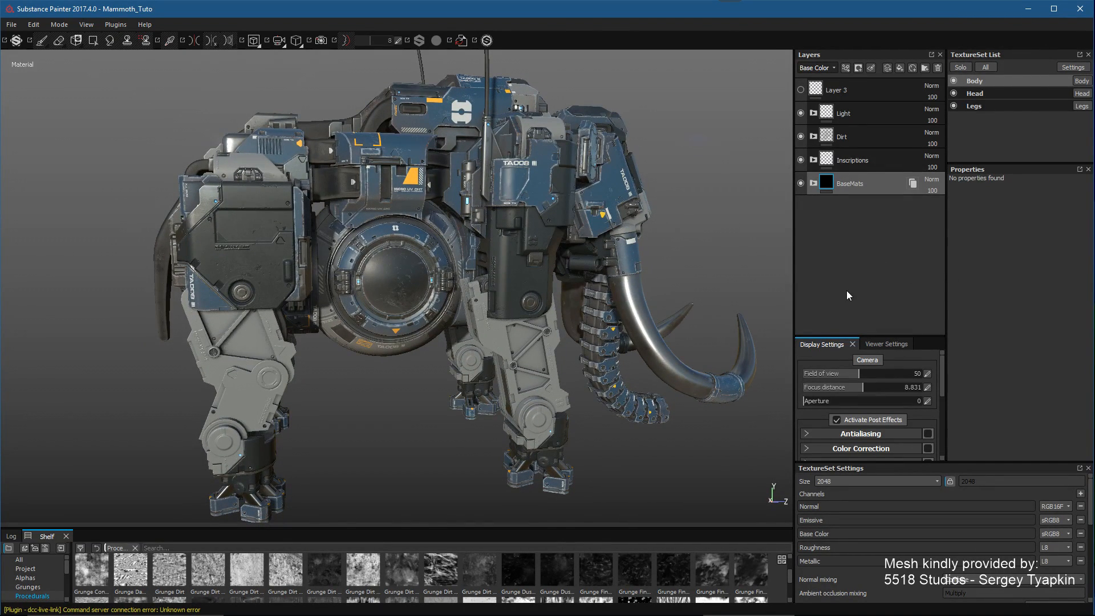
Step: Group the TextureSet Settings with the Display Settings and Viewer Settings, and widen the docked area beside the 3D view
{"action": "left_click_drag", "start_coordinate": [855, 340], "coordinate": [855, 251]}
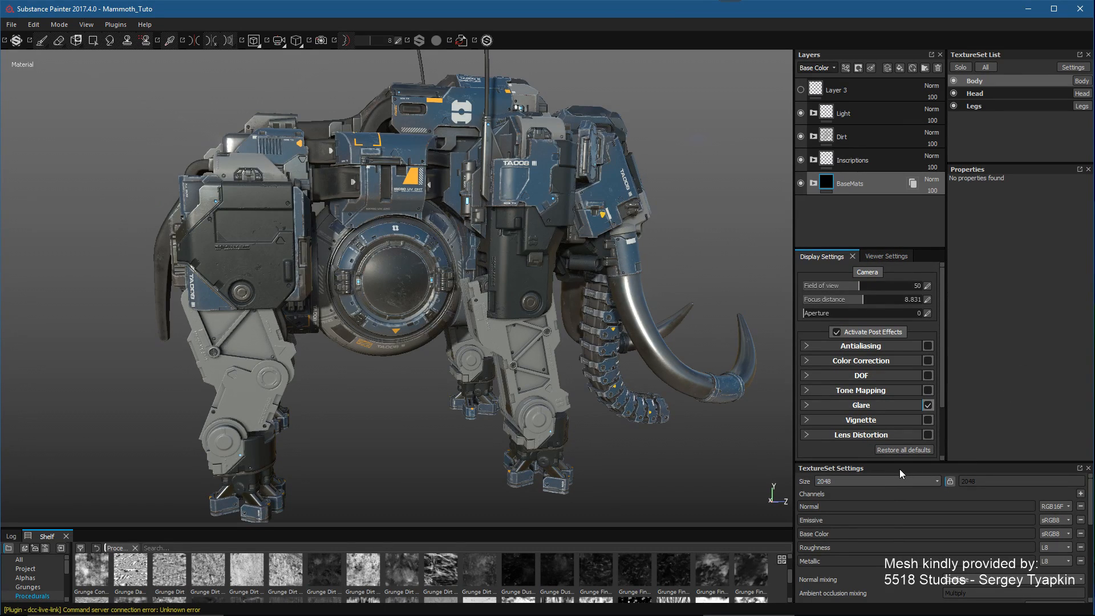
{"action": "left_click_drag", "start_coordinate": [899, 468], "coordinate": [838, 324]}
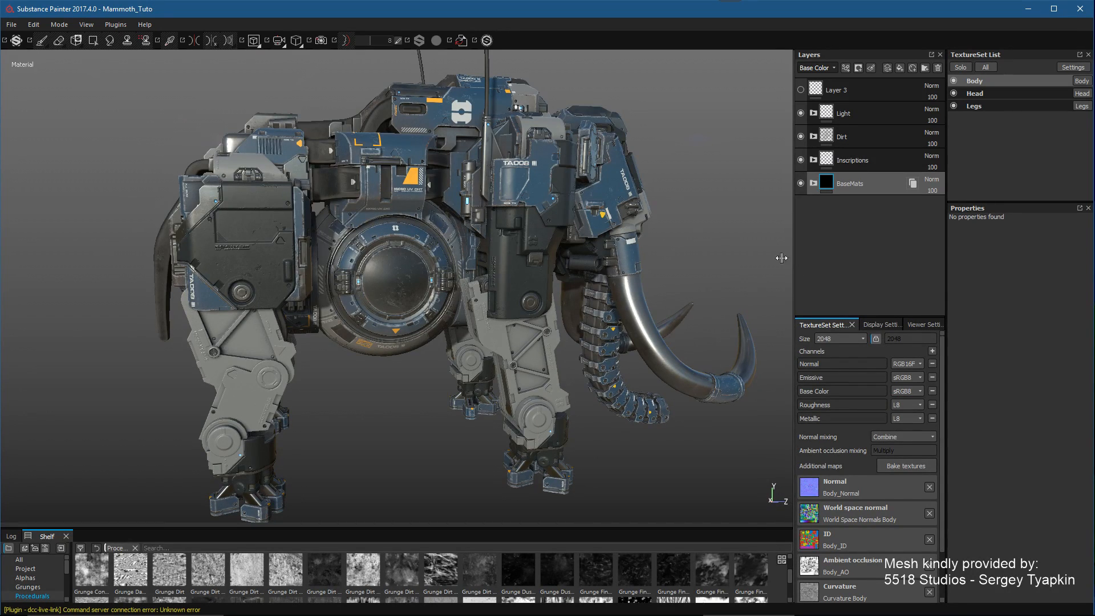
{"action": "left_click_drag", "start_coordinate": [781, 258], "coordinate": [692, 261]}
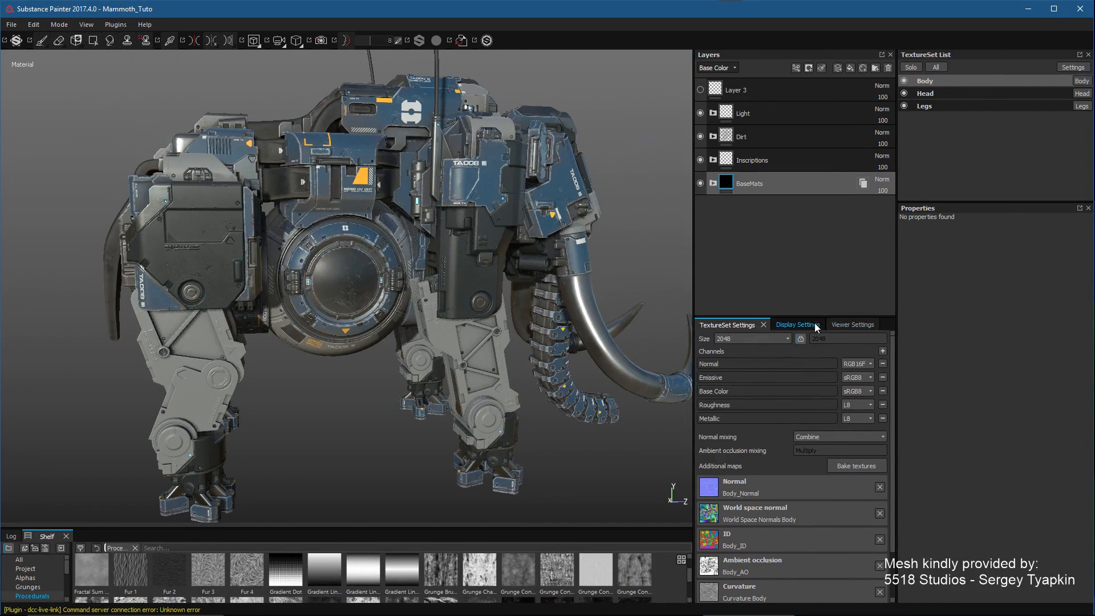
Step: Check the Display Settings and Viewer Settings, enlarge their shared area and return to the TextureSet Settings
{"action": "left_click", "coordinate": [816, 326]}
{"action": "left_click", "coordinate": [852, 324]}
{"action": "left_click_drag", "start_coordinate": [727, 314], "coordinate": [727, 236]}
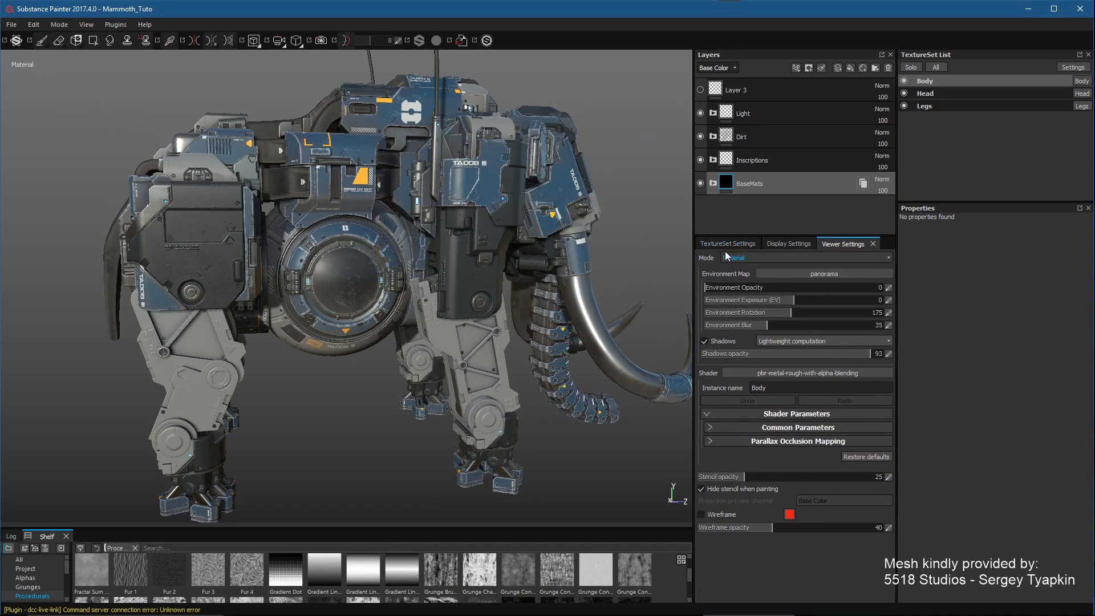
{"action": "left_click", "coordinate": [727, 243]}
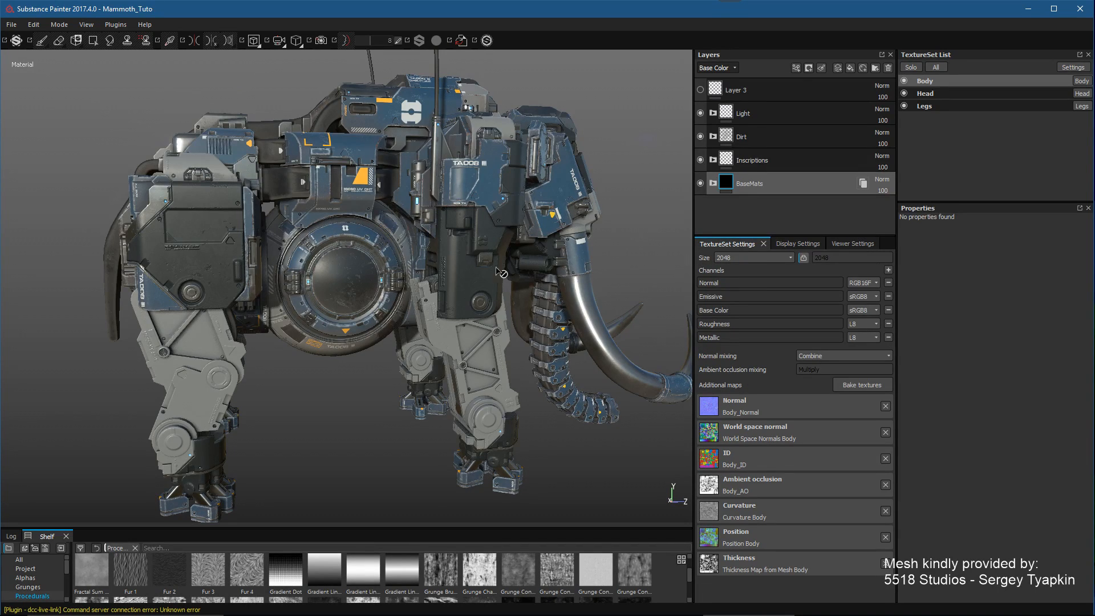
Step: Hide and show the Body, Head and Legs texture sets one after another to check which mammoth parts each covers
{"action": "left_click_drag", "start_coordinate": [488, 268], "coordinate": [468, 251], "text": "alt"}
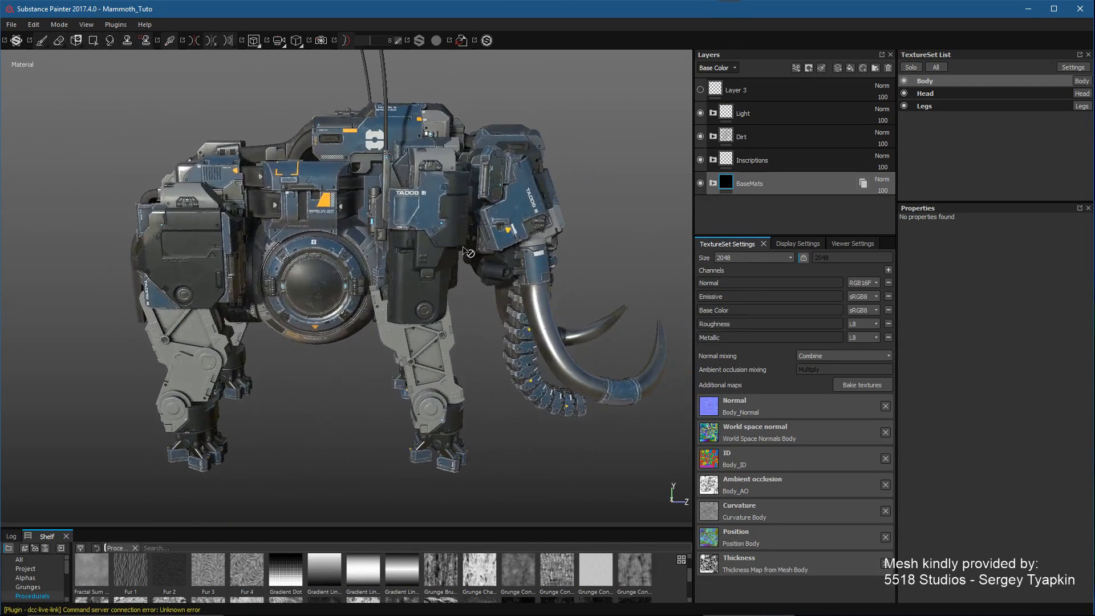
{"action": "scroll", "coordinate": [463, 248], "scroll_direction": "up", "scroll_amount": 1}
{"action": "left_click", "coordinate": [904, 81]}
{"action": "left_click", "coordinate": [904, 81]}
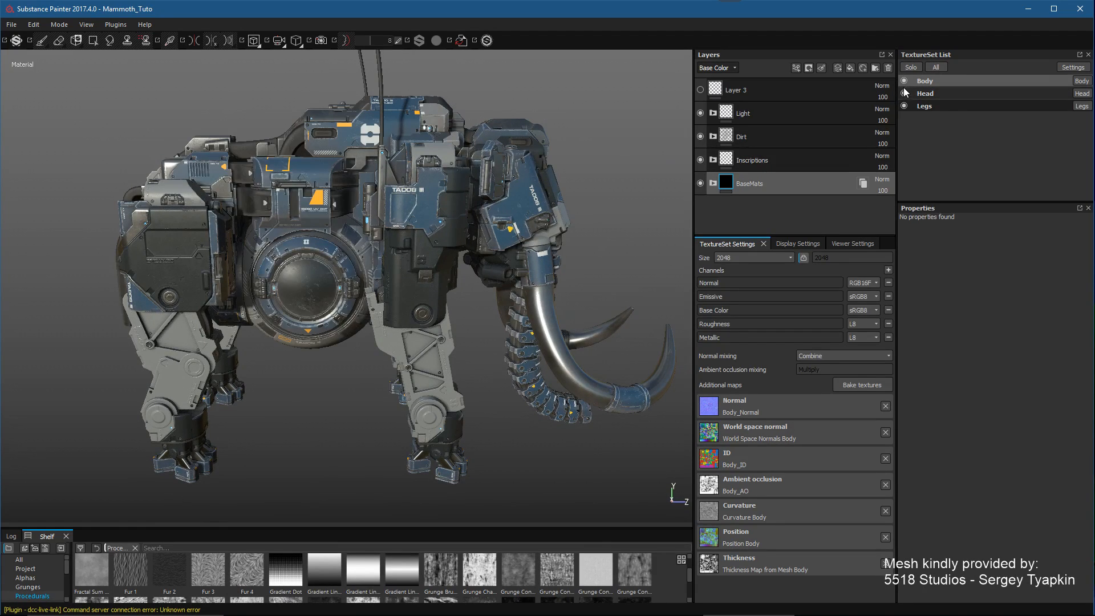
{"action": "left_click", "coordinate": [903, 94]}
{"action": "left_click", "coordinate": [903, 94]}
{"action": "left_click", "coordinate": [904, 94]}
{"action": "left_click", "coordinate": [903, 94]}
{"action": "left_click", "coordinate": [903, 106]}
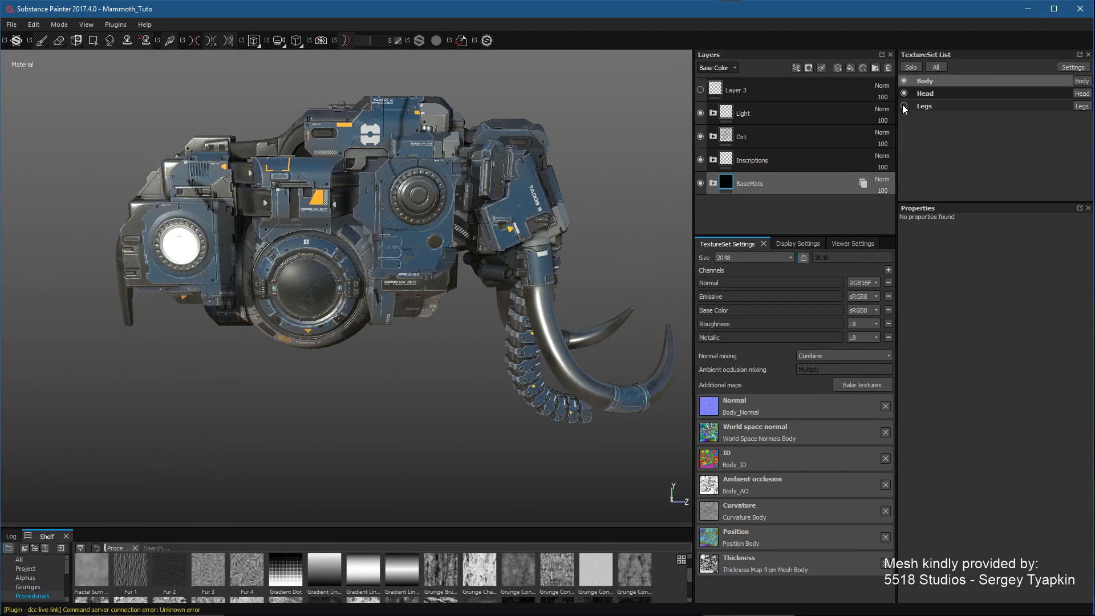
{"action": "left_click", "coordinate": [903, 106]}
{"action": "left_click", "coordinate": [904, 106]}
{"action": "left_click", "coordinate": [904, 106]}
{"action": "left_click_drag", "start_coordinate": [487, 264], "coordinate": [535, 356], "text": "alt"}
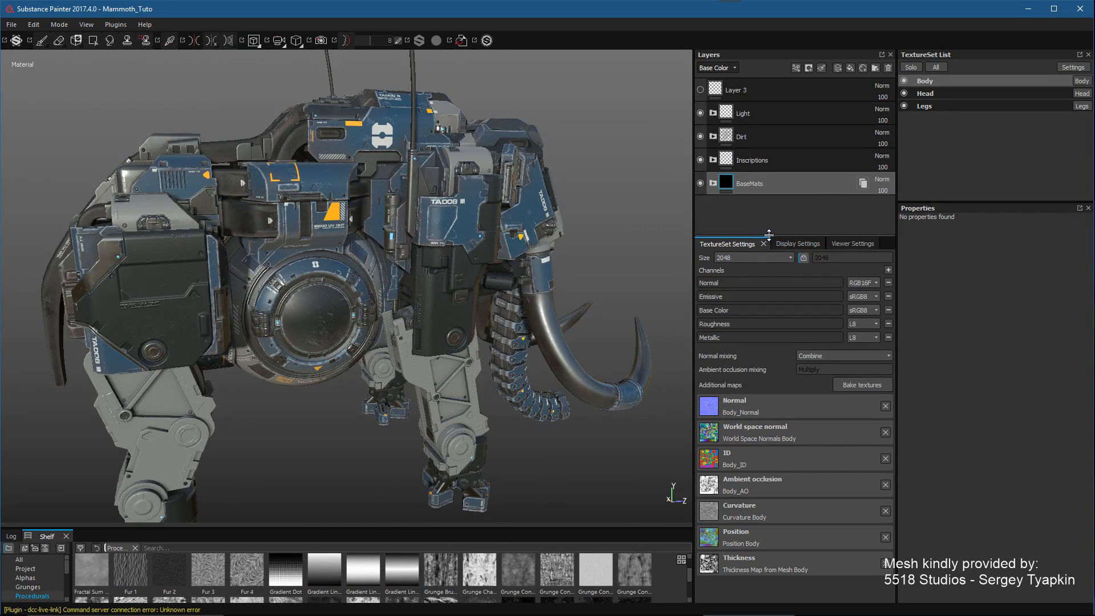
Step: Expand the BaseMats folder to examine its Rubber and Steel layers, and collapse it again
{"action": "left_click_drag", "start_coordinate": [769, 235], "coordinate": [771, 245]}
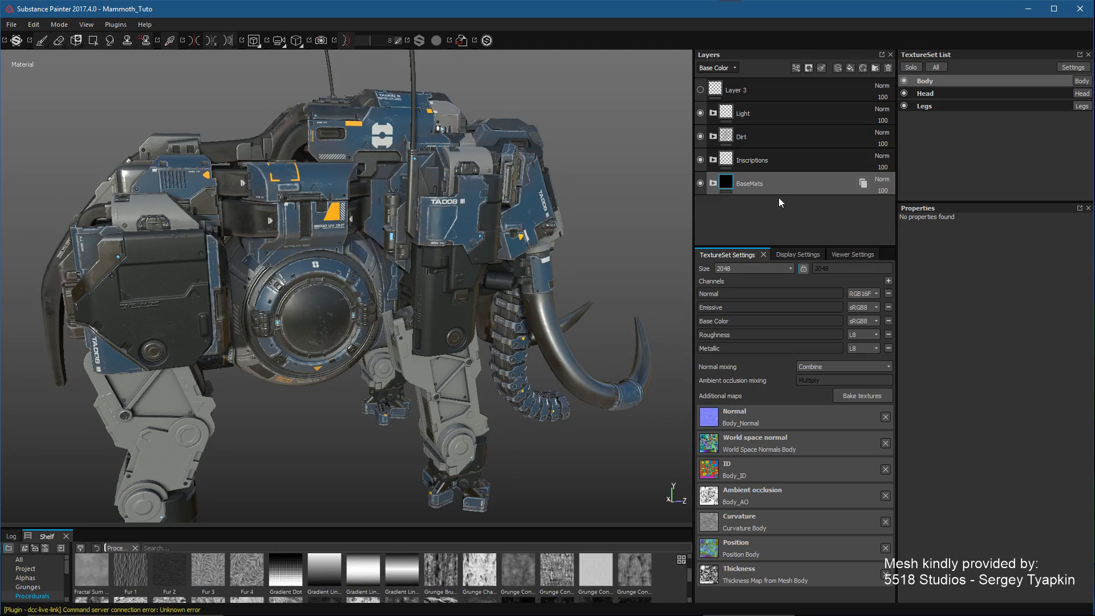
{"action": "left_click", "coordinate": [712, 183]}
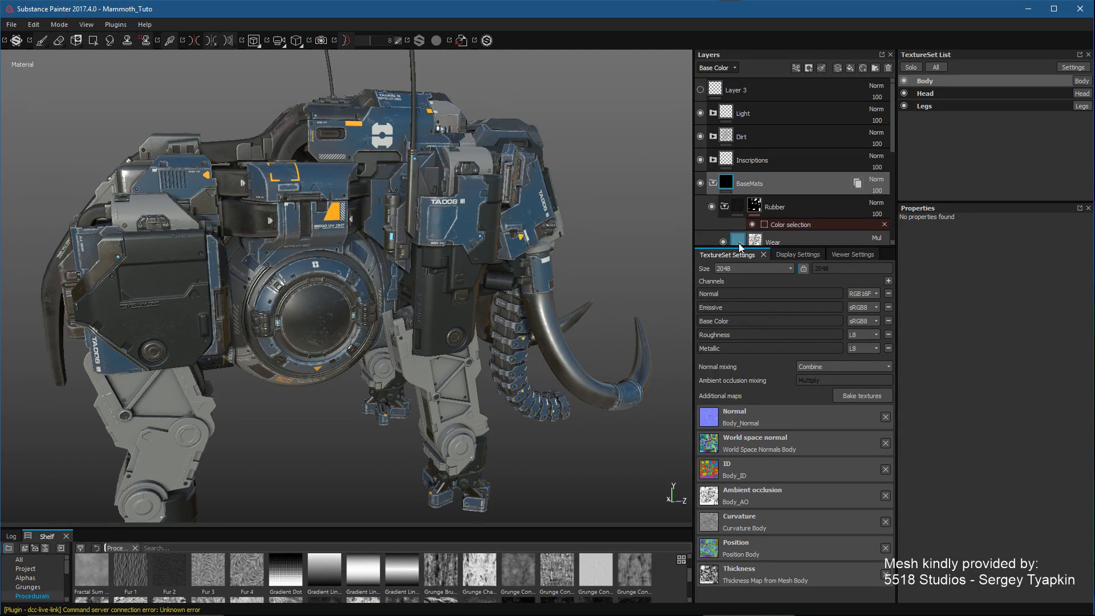
{"action": "left_click_drag", "start_coordinate": [739, 249], "coordinate": [739, 335]}
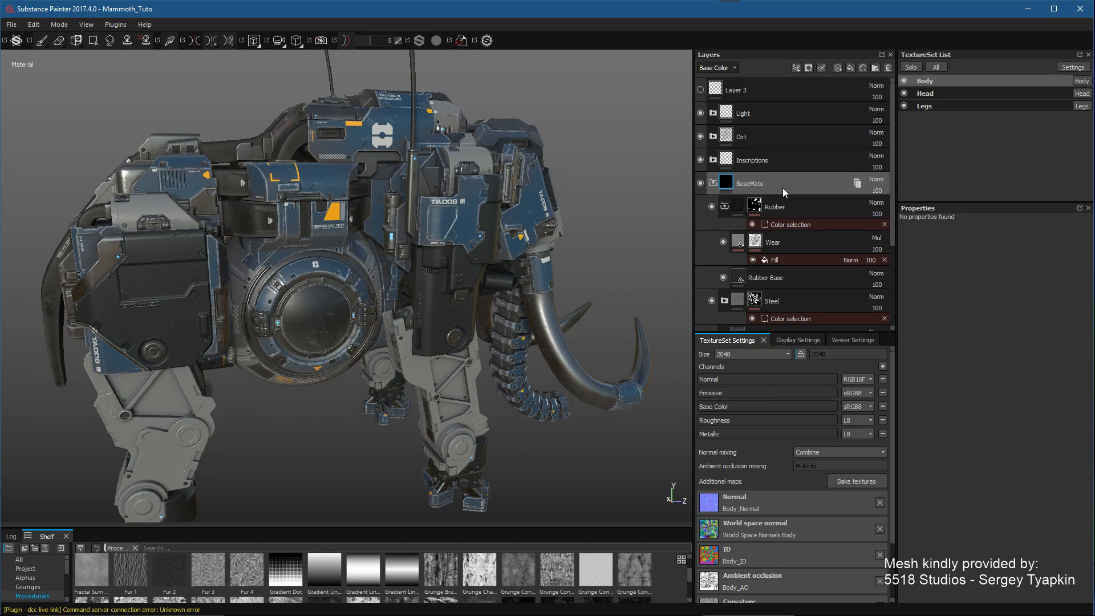
{"action": "left_click", "coordinate": [712, 183]}
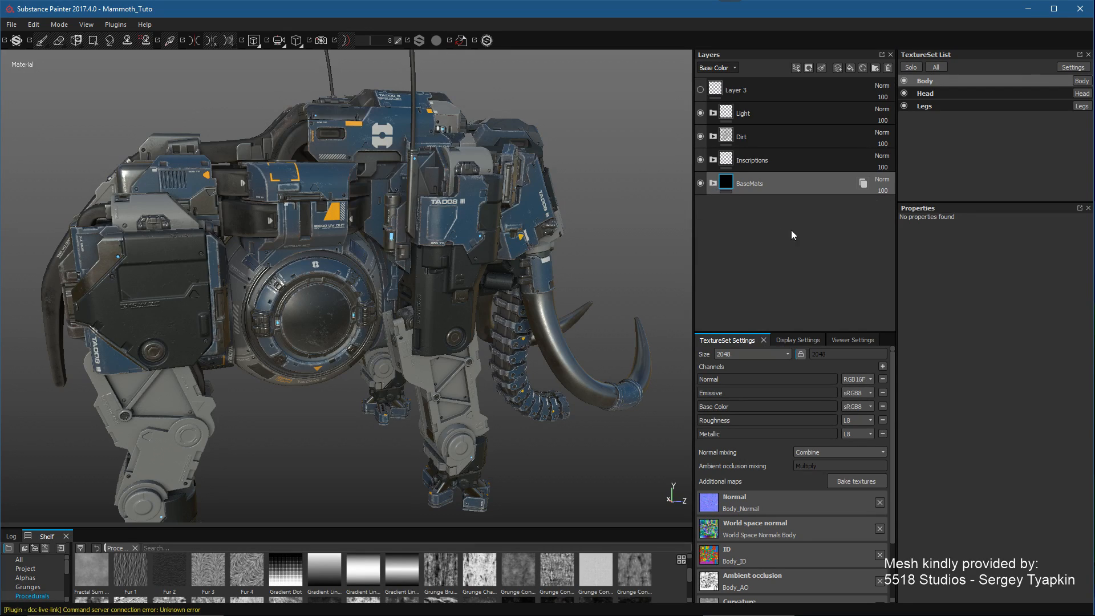
{"action": "left_click_drag", "start_coordinate": [797, 333], "coordinate": [800, 281]}
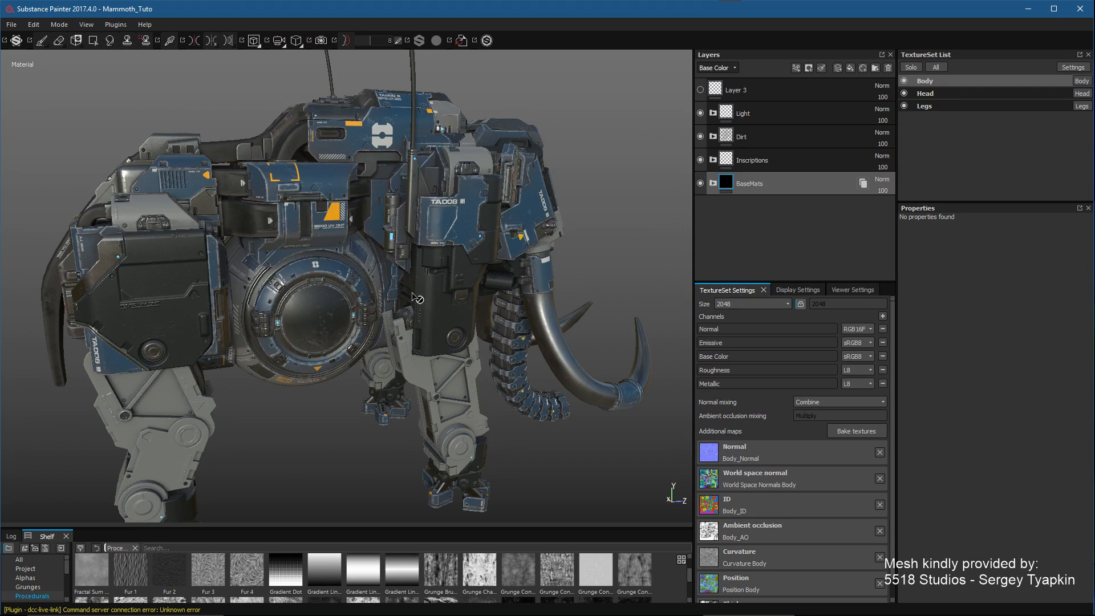
Step: Enlarge the shelf, show its smart materials and add Machinery above BaseMats in the Body layer stack
{"action": "left_click_drag", "start_coordinate": [471, 291], "coordinate": [439, 282], "text": "alt"}
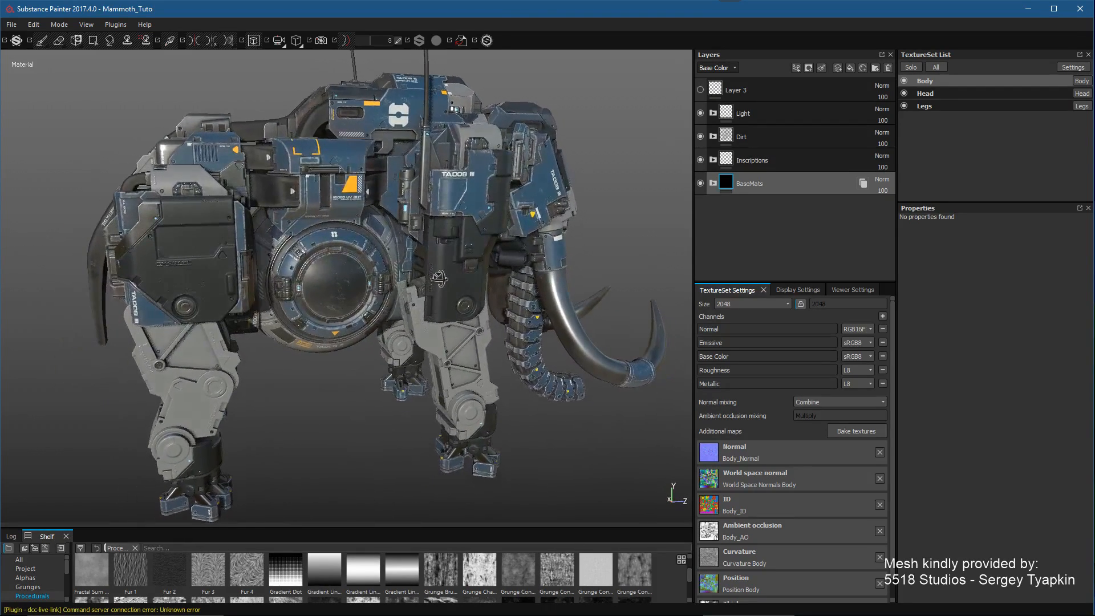
{"action": "left_click_drag", "start_coordinate": [266, 528], "coordinate": [267, 401]}
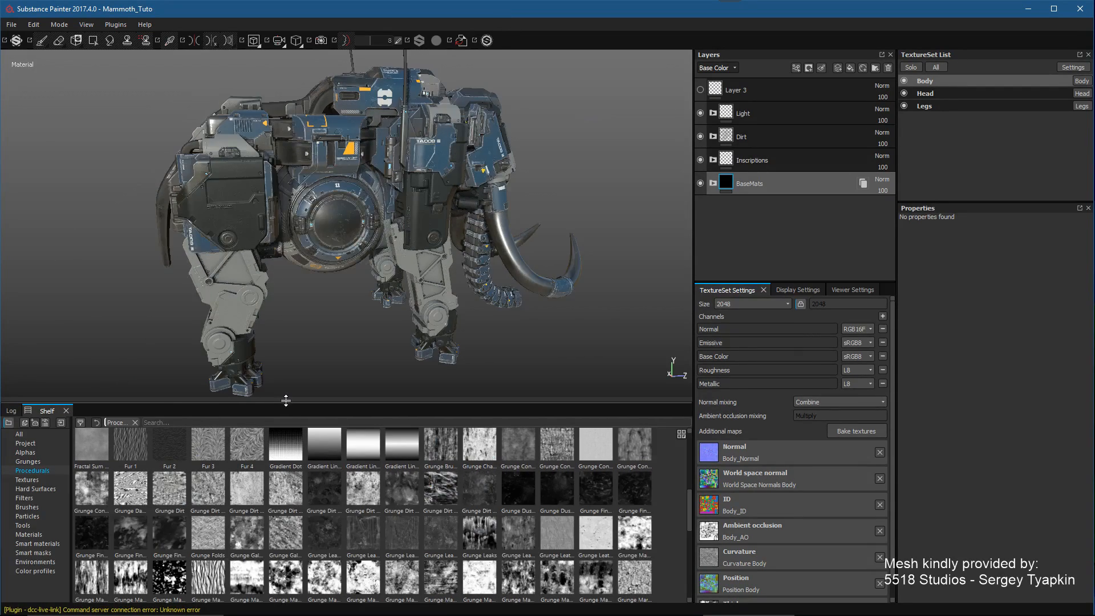
{"action": "left_click", "coordinate": [46, 541]}
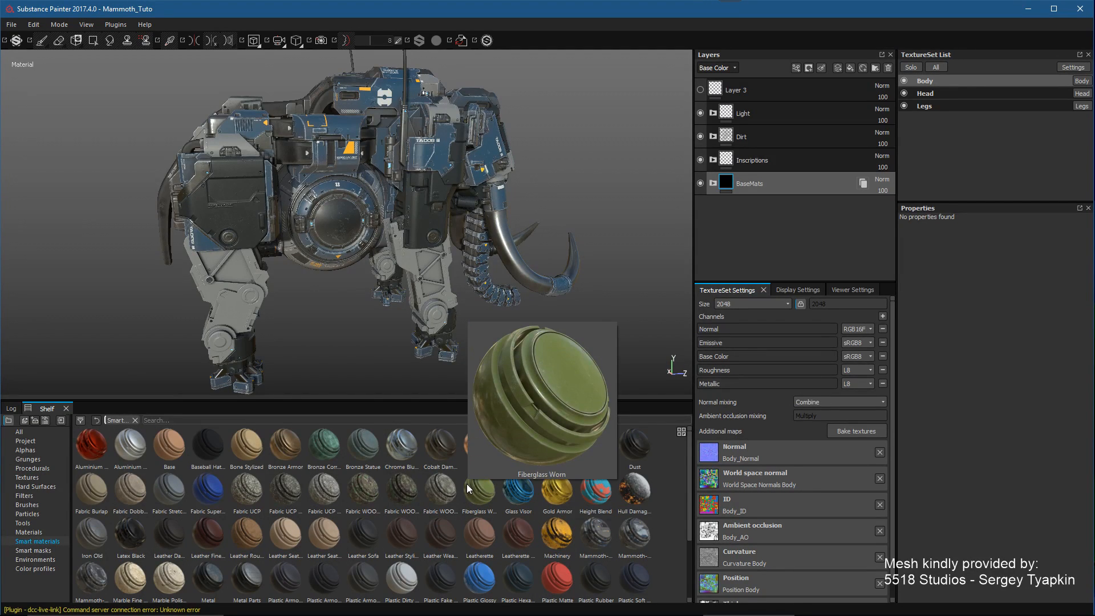
{"action": "mouse_move", "coordinate": [560, 523]}
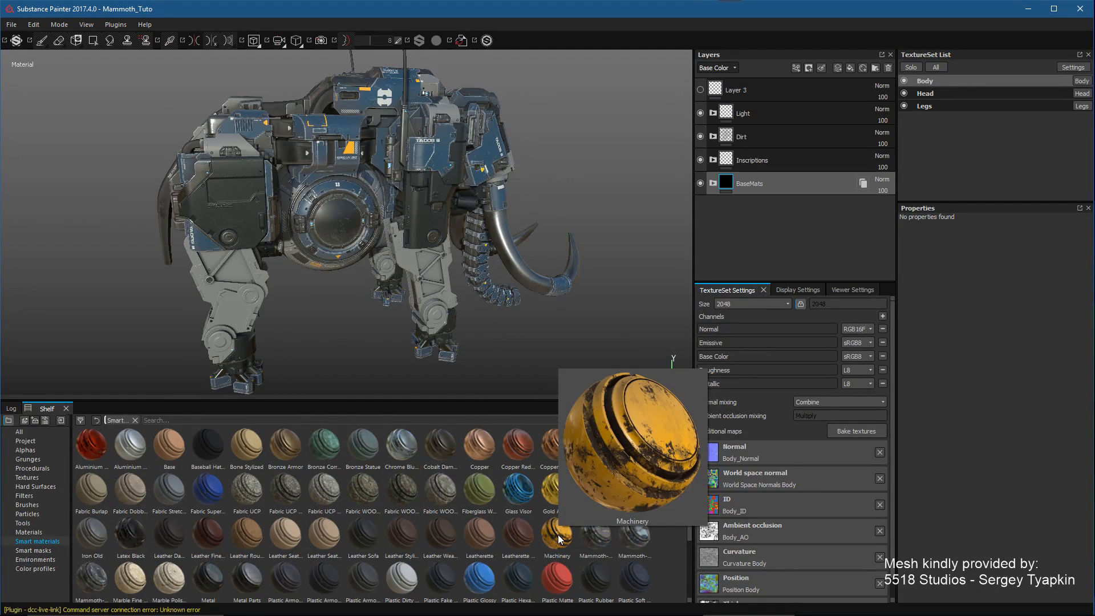
{"action": "left_click_drag", "start_coordinate": [558, 535], "coordinate": [818, 173]}
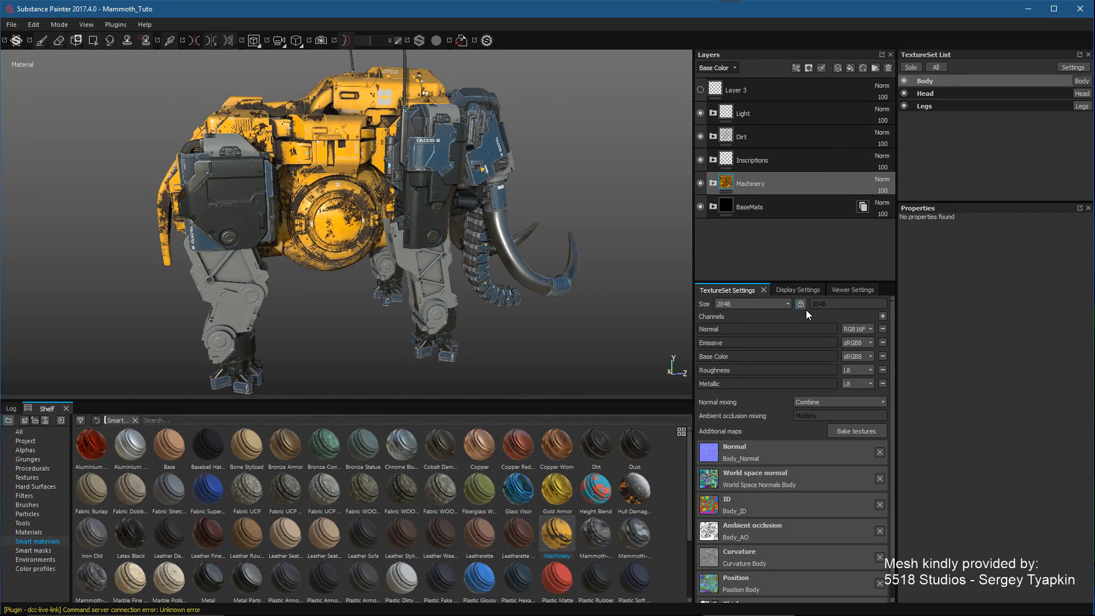
Step: Instantiate the Machinery folder across texture sets, from Body into the Head and Legs sets
{"action": "right_click_drag", "start_coordinate": [375, 181], "coordinate": [385, 260], "text": "alt"}
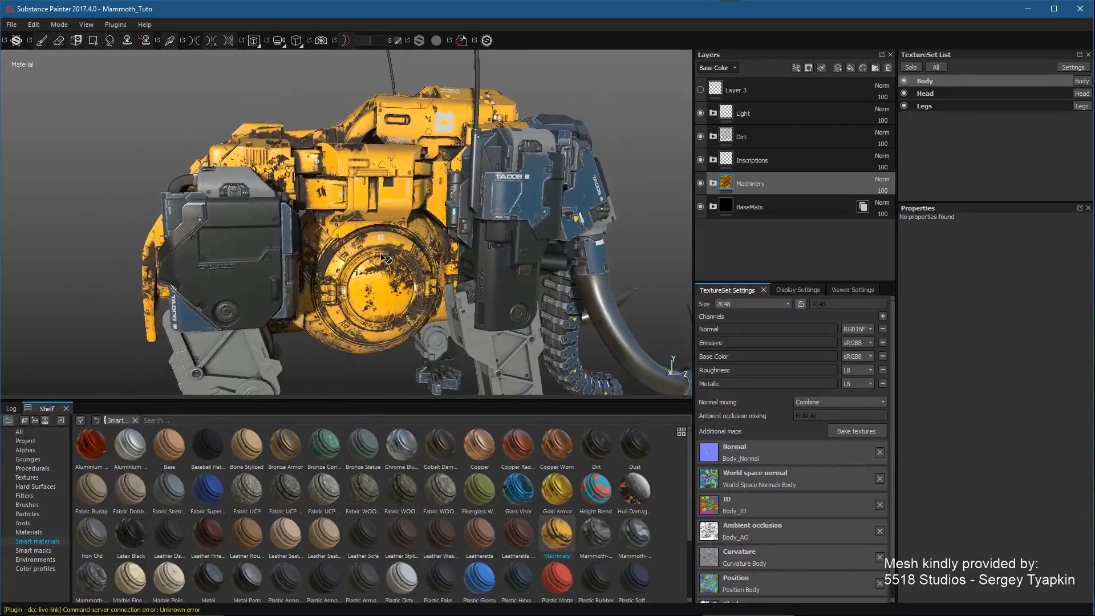
{"action": "left_click_drag", "start_coordinate": [384, 260], "coordinate": [402, 261], "text": "alt"}
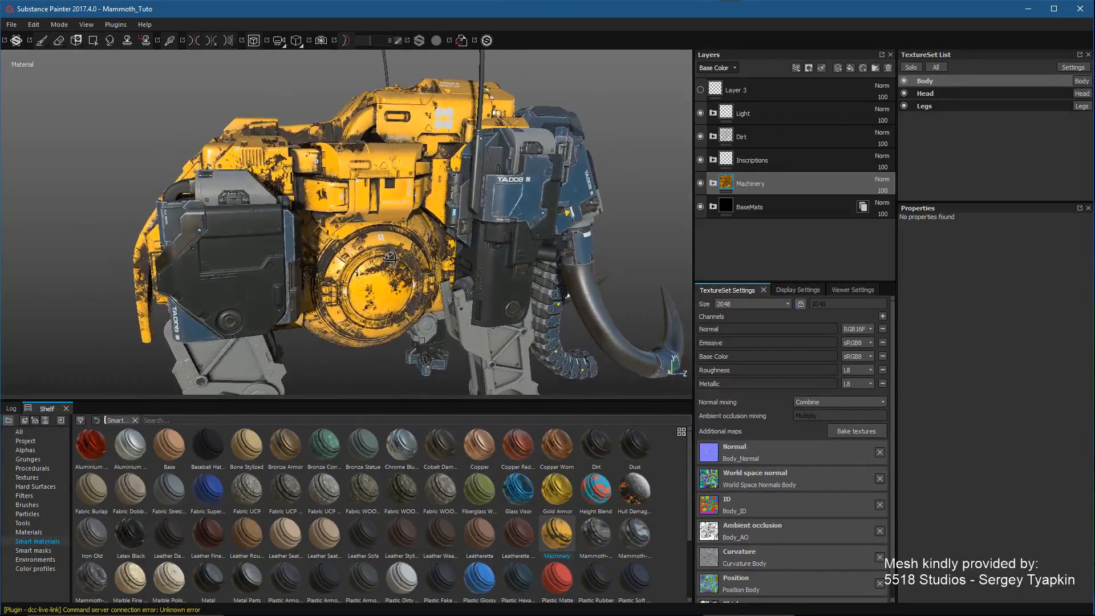
{"action": "left_click_drag", "start_coordinate": [604, 297], "coordinate": [575, 267], "text": "alt"}
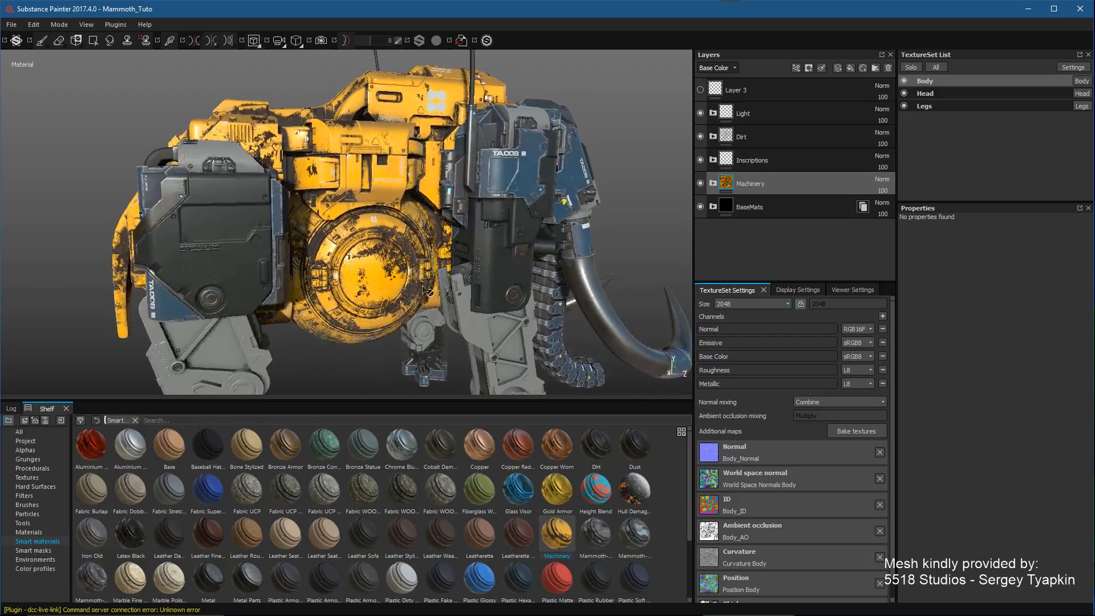
{"action": "right_click", "coordinate": [789, 179]}
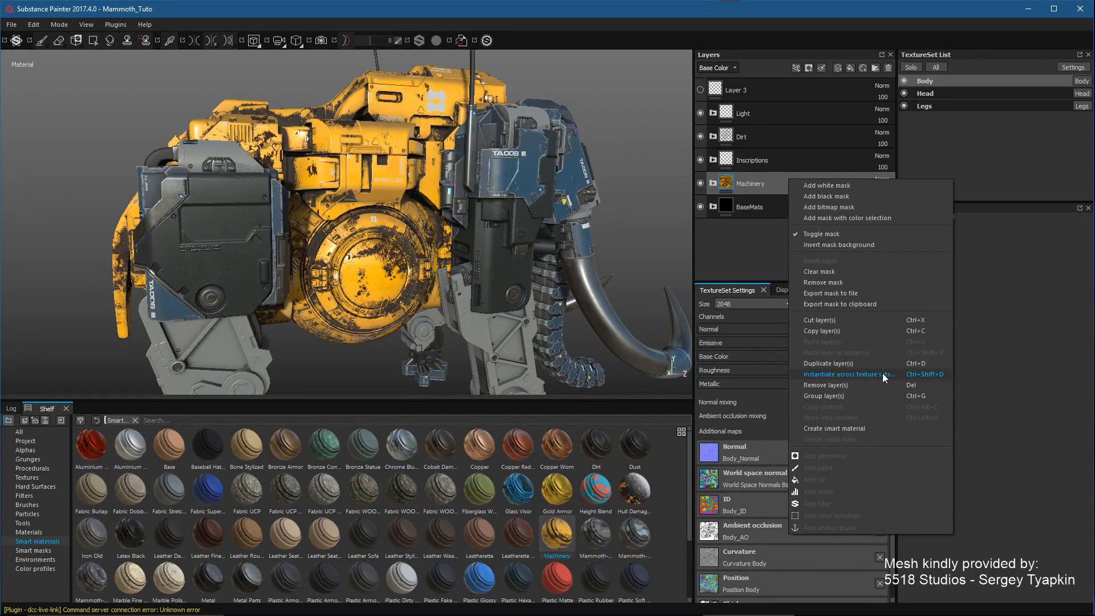
{"action": "left_click", "coordinate": [856, 374]}
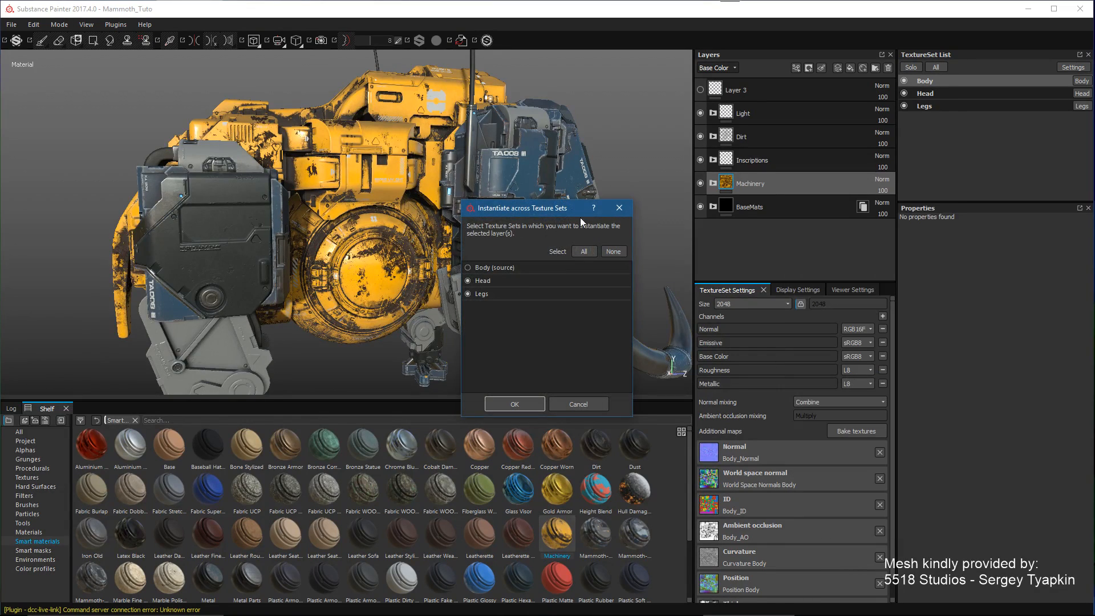
{"action": "left_click_drag", "start_coordinate": [516, 203], "coordinate": [592, 154]}
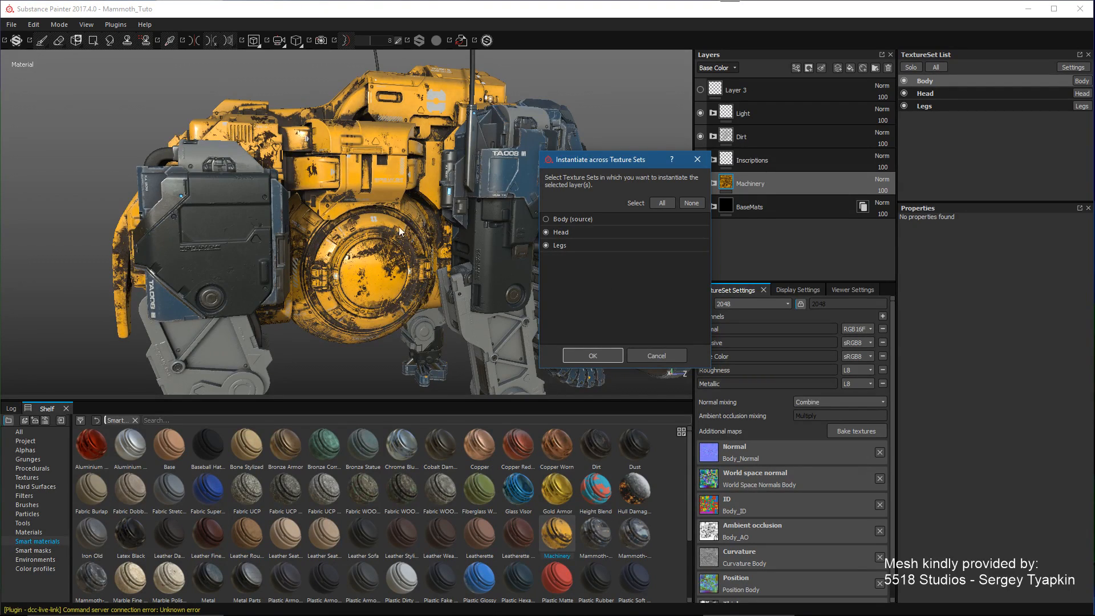
{"action": "left_click", "coordinate": [544, 232]}
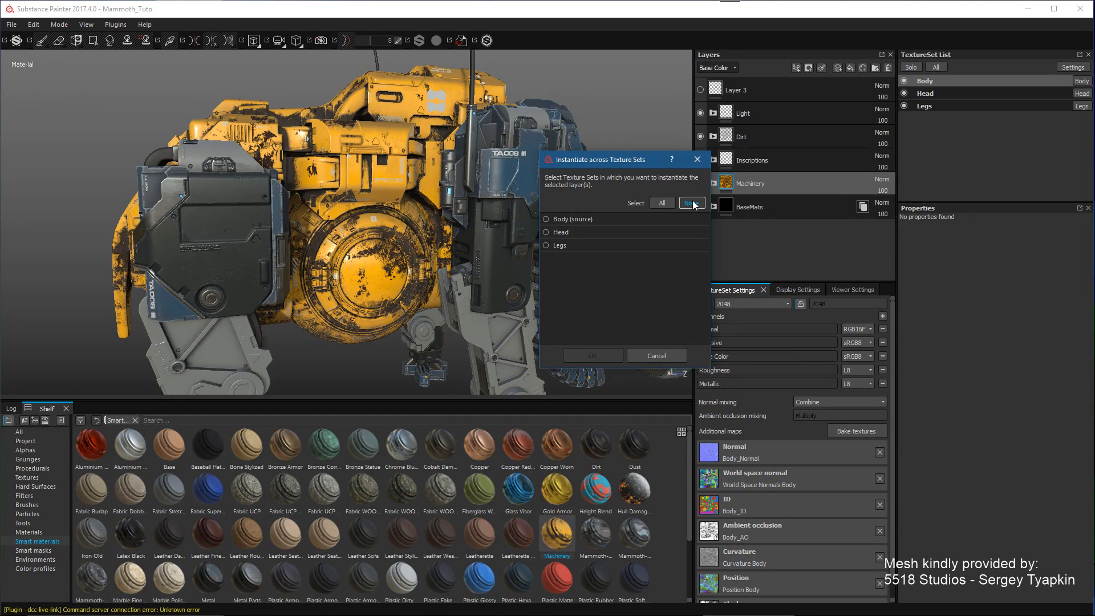
{"action": "left_click", "coordinate": [661, 203]}
{"action": "left_click", "coordinate": [546, 220]}
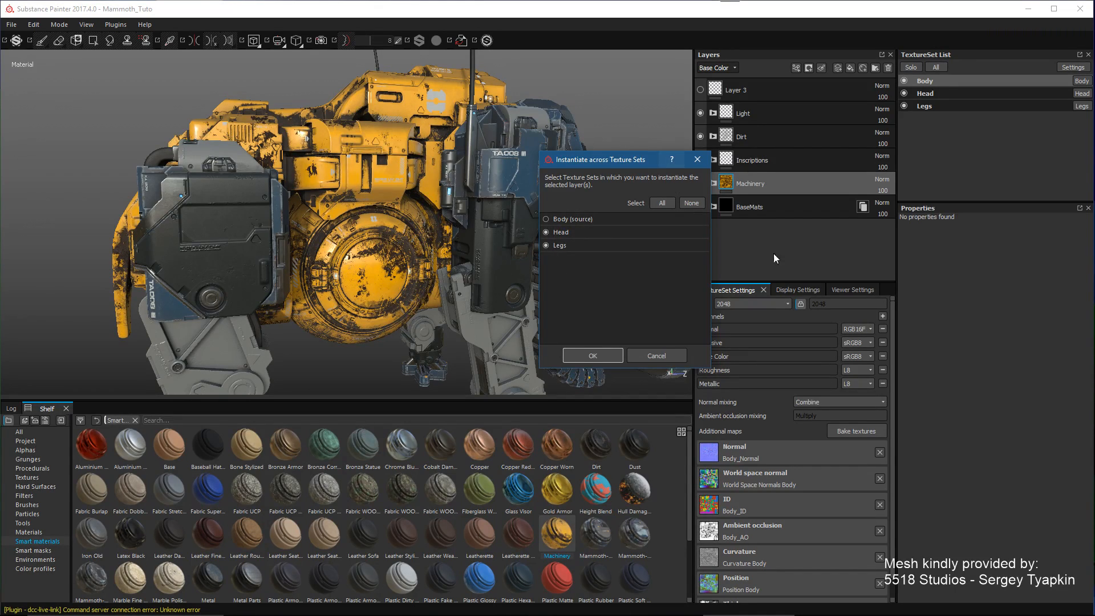
{"action": "left_click", "coordinate": [598, 355]}
Step: Shrink the shelf to enlarge the viewport and examine the Machinery material on the whole mammoth
{"action": "left_click_drag", "start_coordinate": [538, 293], "coordinate": [439, 253], "text": "alt"}
{"action": "left_click_drag", "start_coordinate": [451, 450], "coordinate": [450, 495]}
{"action": "middle_click_drag", "start_coordinate": [523, 336], "coordinate": [506, 322], "text": "alt"}
{"action": "right_click_drag", "start_coordinate": [506, 322], "coordinate": [504, 301], "text": "alt"}
{"action": "middle_click_drag", "start_coordinate": [504, 301], "coordinate": [499, 280], "text": "alt"}
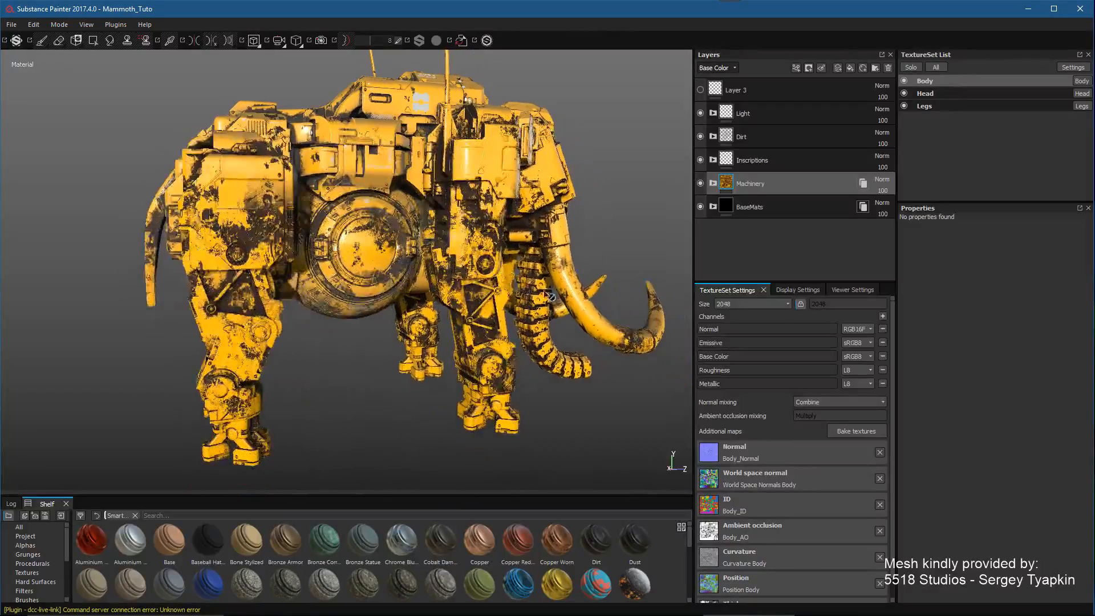
{"action": "left_click_drag", "start_coordinate": [499, 281], "coordinate": [501, 308], "text": "alt"}
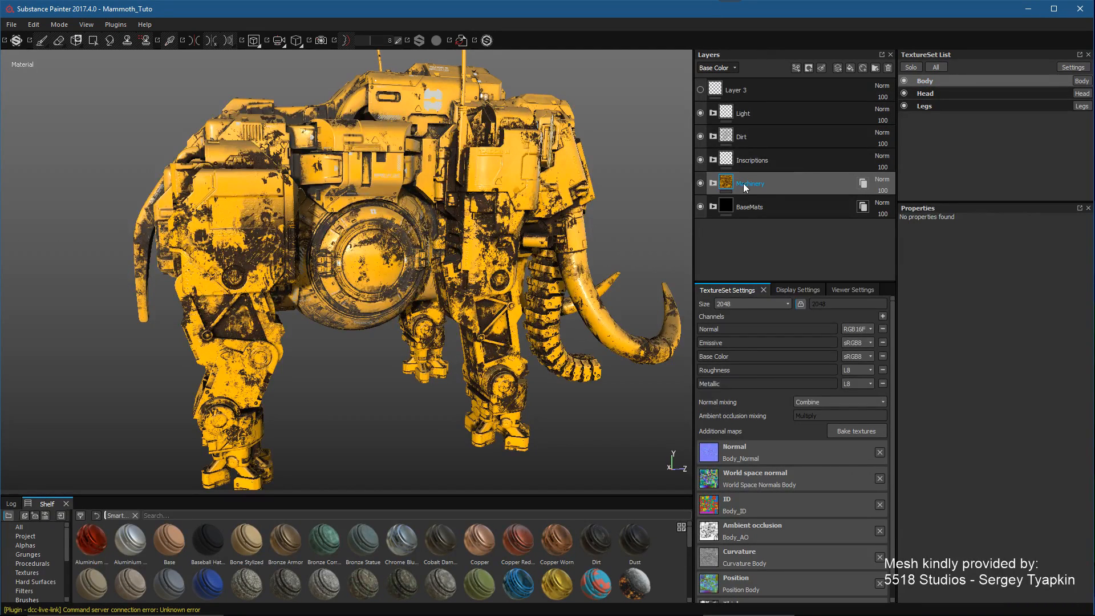
Step: Show Machinery's instance hierarchy, go to its Legs instance and return to the Body source
{"action": "left_click", "coordinate": [863, 184]}
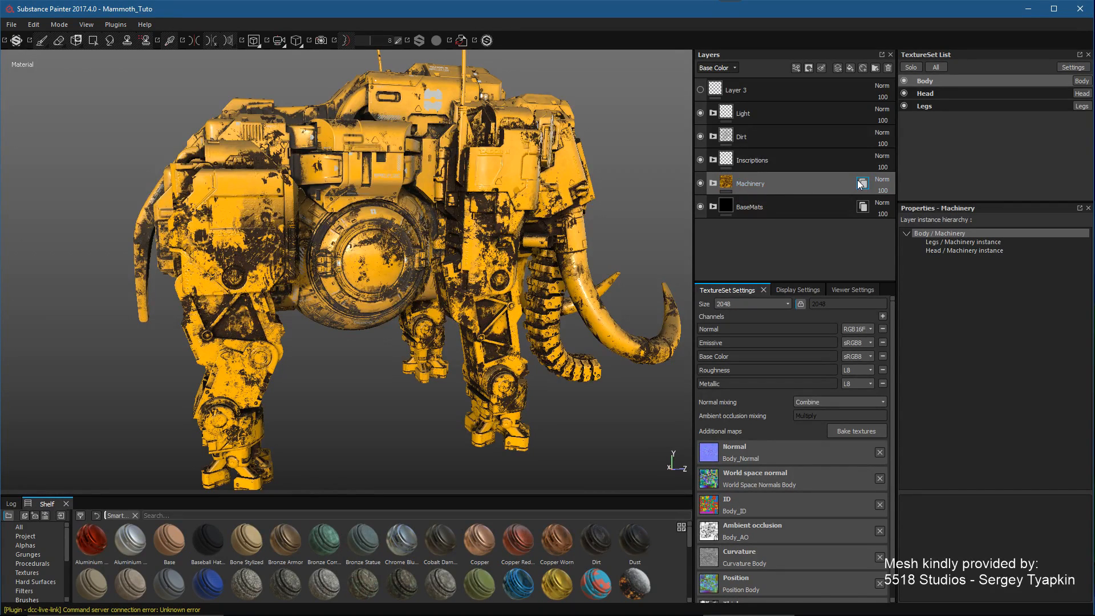
{"action": "left_click", "coordinate": [936, 242]}
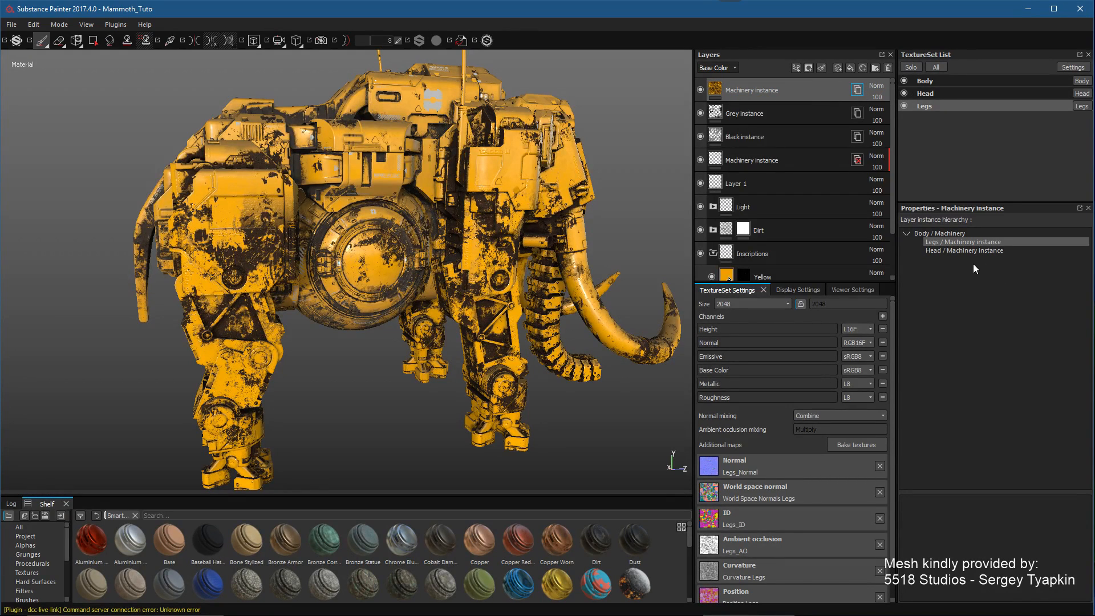
{"action": "left_click", "coordinate": [944, 234]}
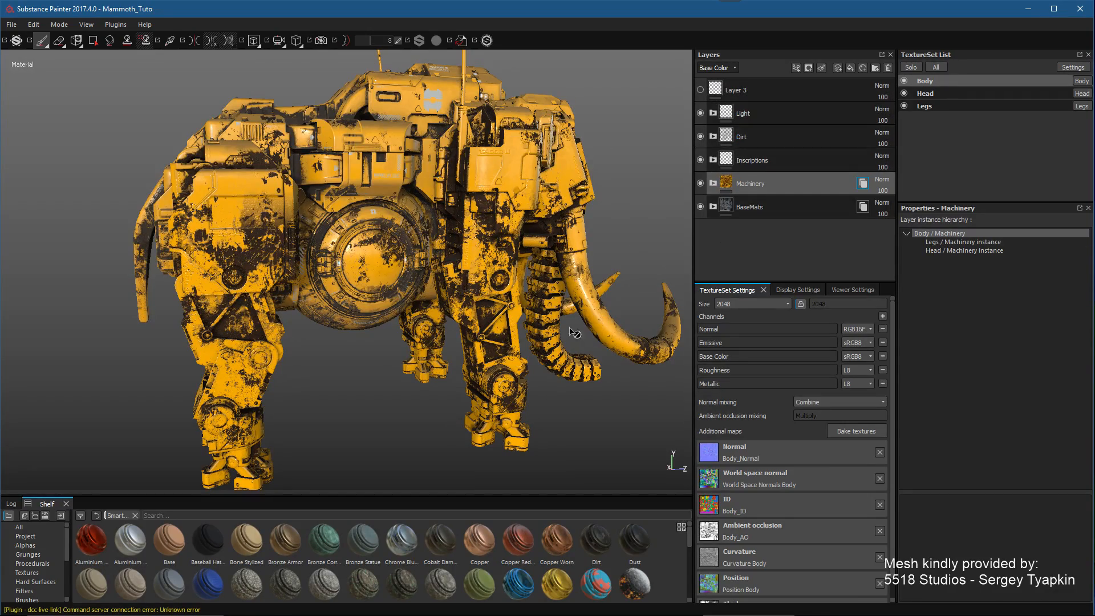
{"action": "left_click_drag", "start_coordinate": [553, 313], "coordinate": [509, 289], "text": "alt"}
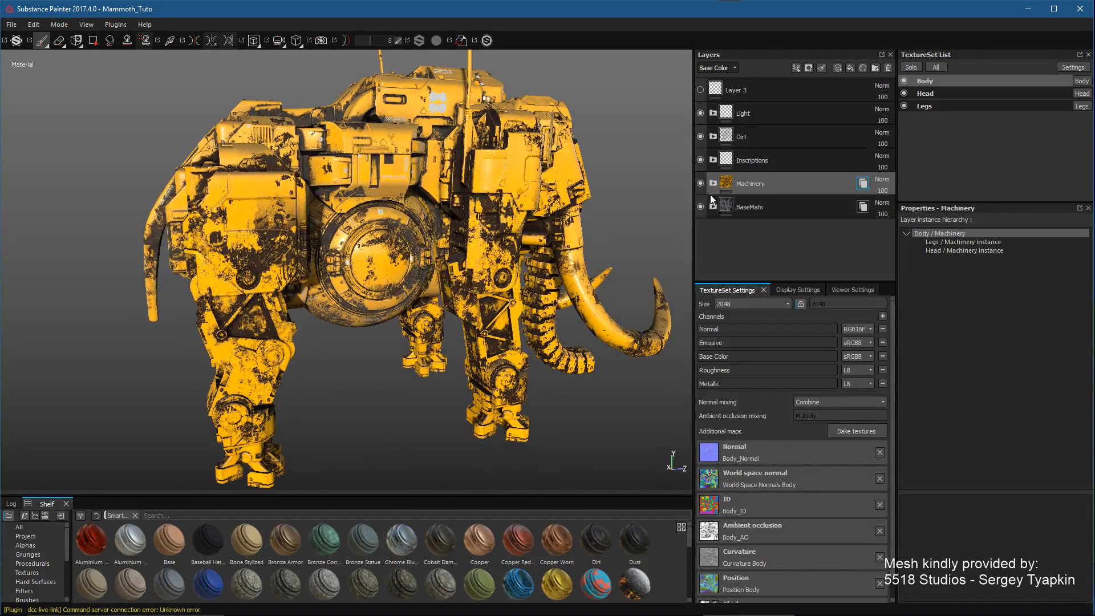
Step: Enlarge the layer stack's area and expand the Machinery folder to examine its Rust, Dust, Dirt and Metal Base layers
{"action": "left_click_drag", "start_coordinate": [748, 285], "coordinate": [747, 336]}
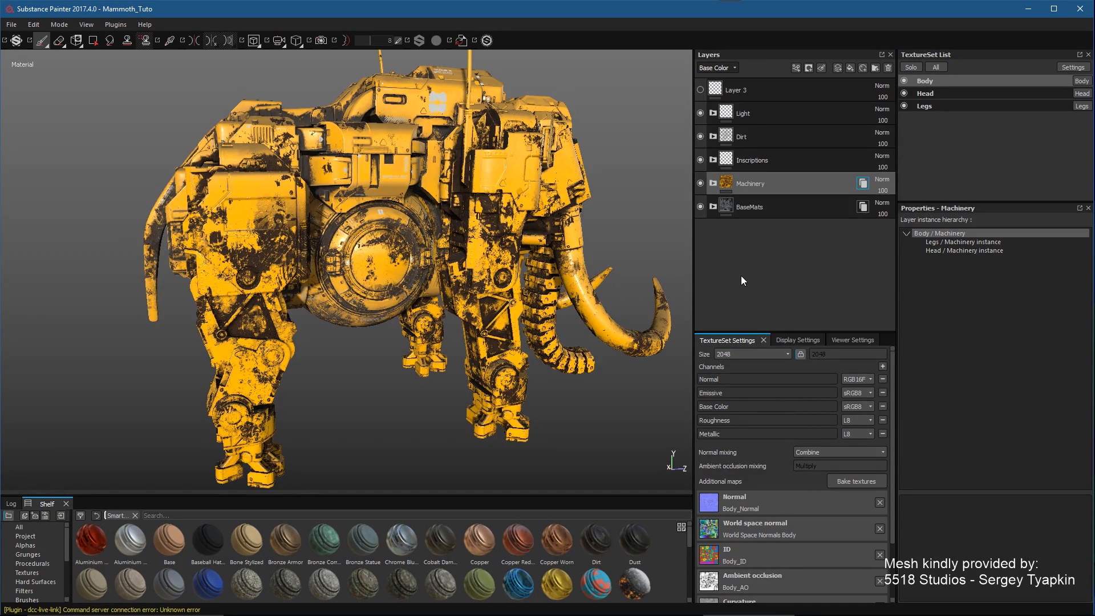
{"action": "left_click", "coordinate": [713, 184]}
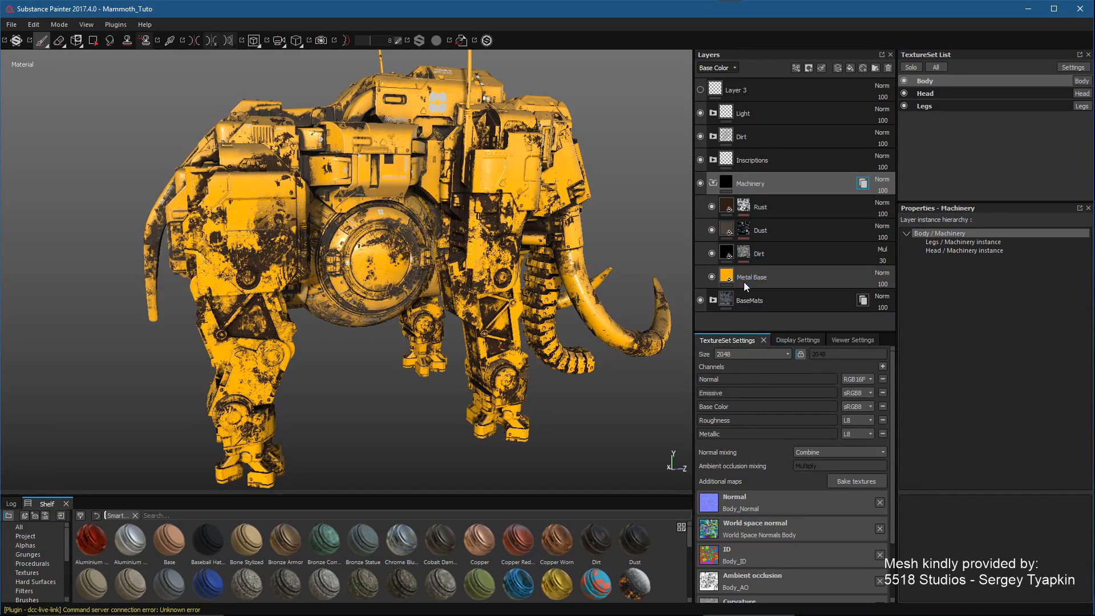
{"action": "mouse_move", "coordinate": [751, 212]}
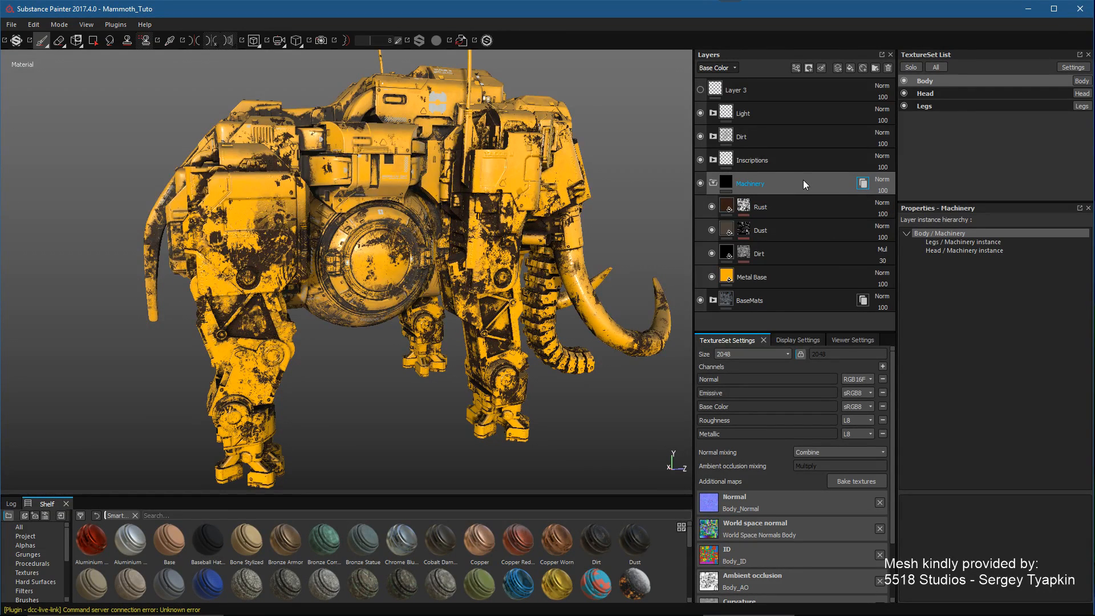
Step: Set the Metal Base layer's base color to orange, R 0.930, G 0.171, B 0.000
{"action": "left_click", "coordinate": [774, 275]}
{"action": "left_click", "coordinate": [952, 479]}
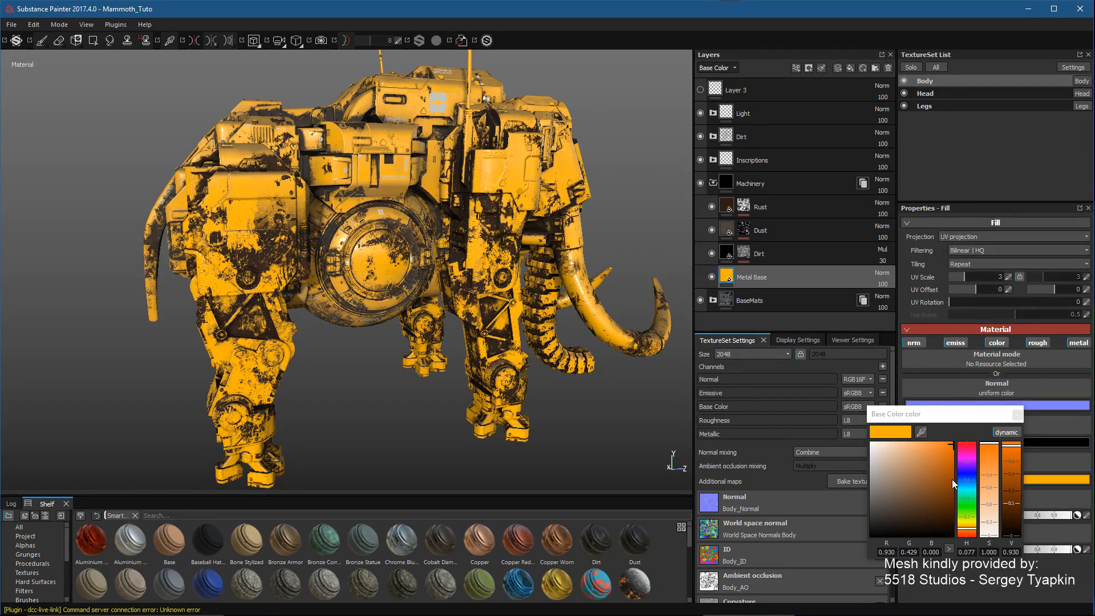
{"action": "left_click", "coordinate": [970, 535]}
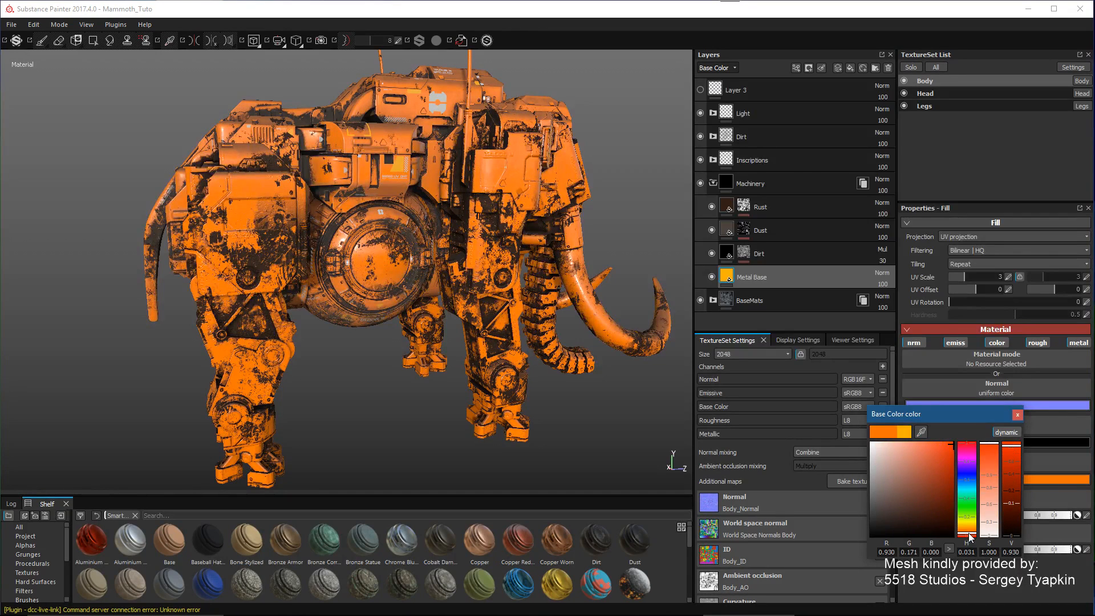
{"action": "left_click", "coordinate": [1017, 414]}
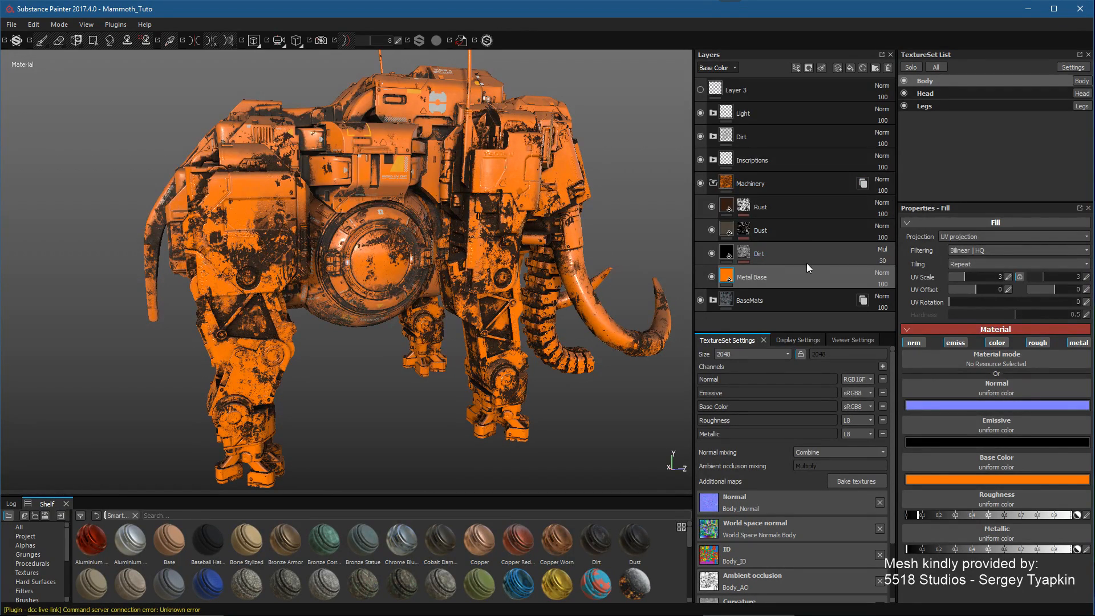
Step: Select the Rust layer and look through the operations available for it, without applying any
{"action": "left_click", "coordinate": [795, 206]}
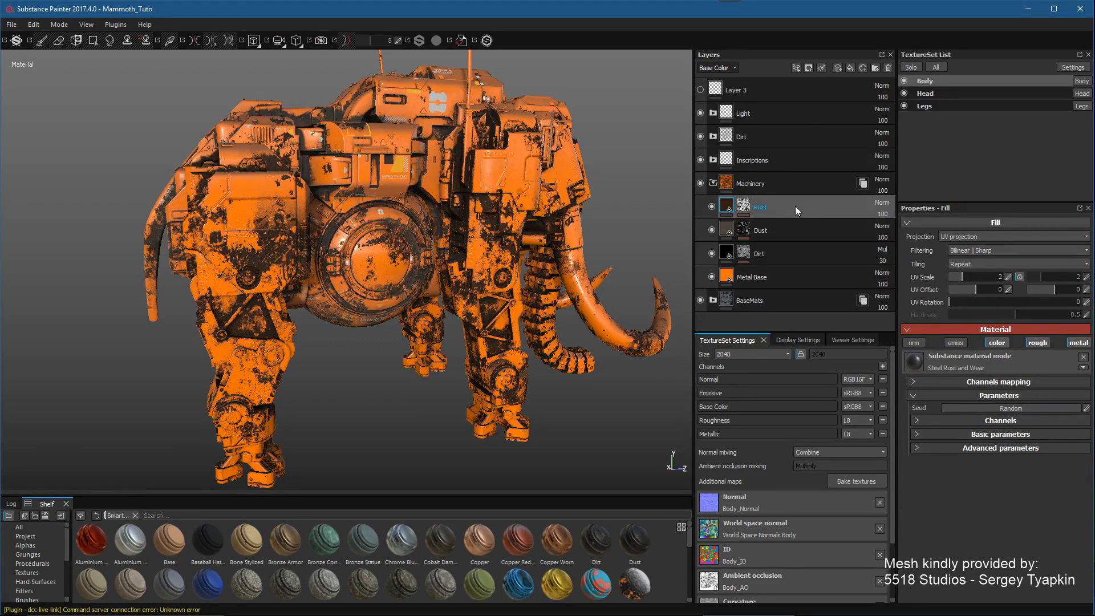
{"action": "right_click", "coordinate": [795, 207]}
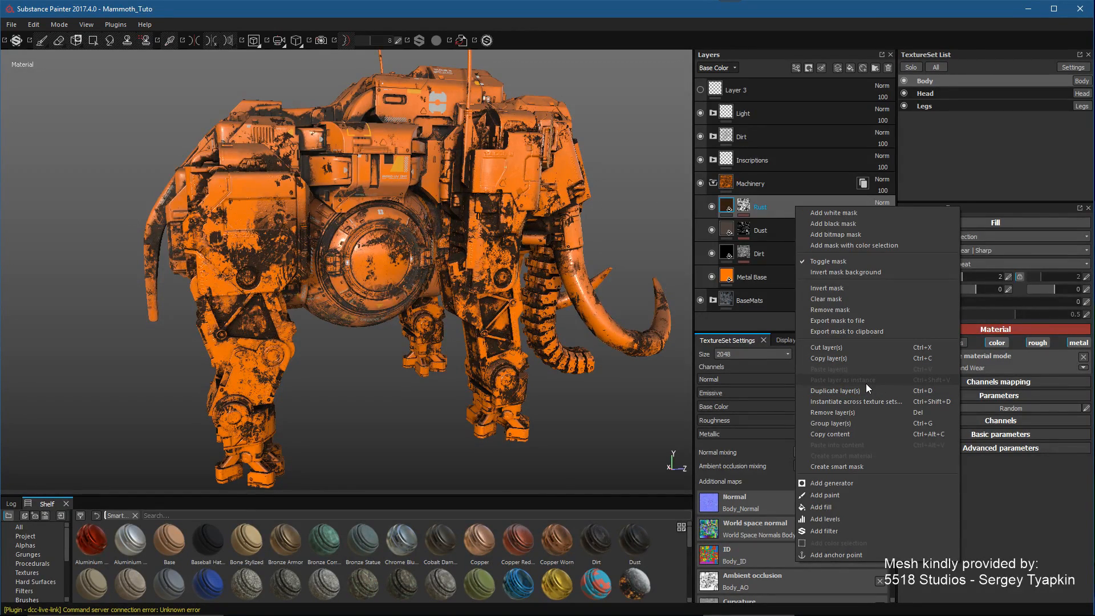
{"action": "left_click", "coordinate": [762, 36]}
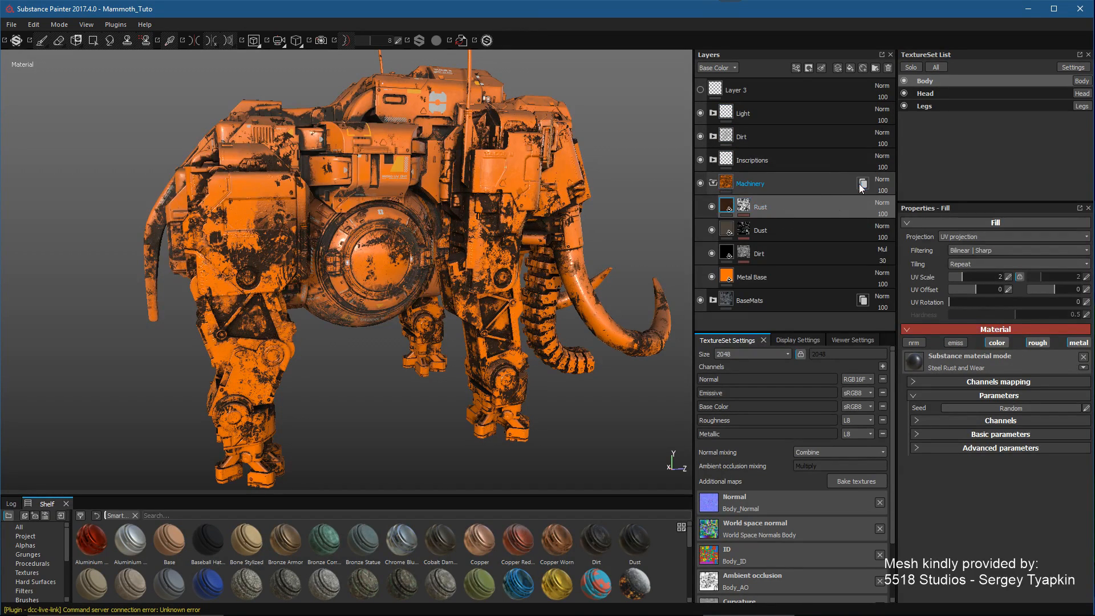
Step: Add a color selection mask to the Machinery folder and pick the red ID color of the armor panels
{"action": "left_click", "coordinate": [804, 192]}
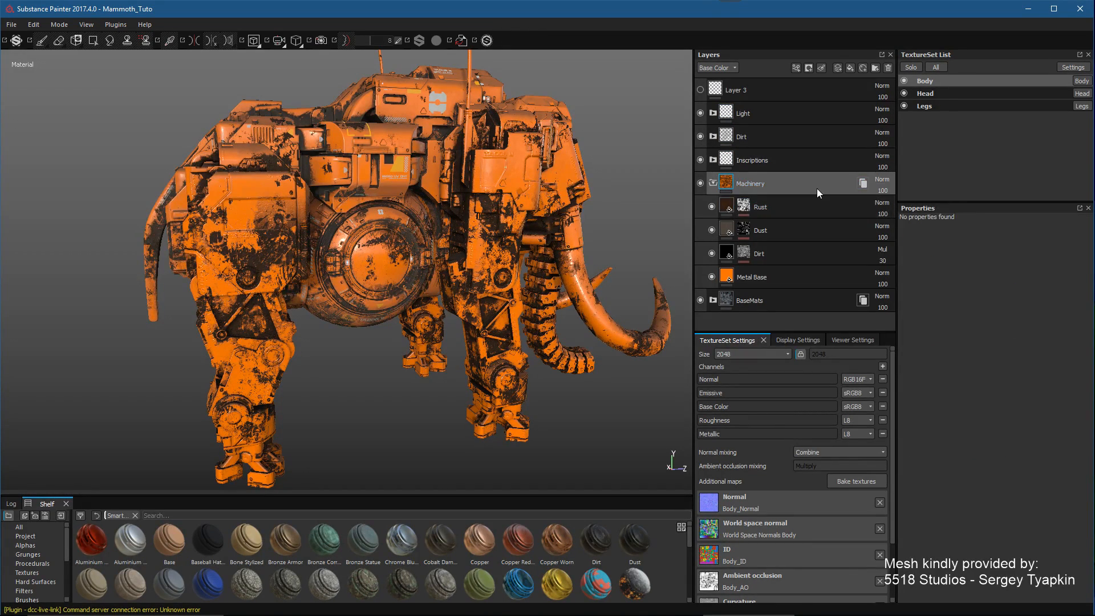
{"action": "right_click", "coordinate": [795, 187]}
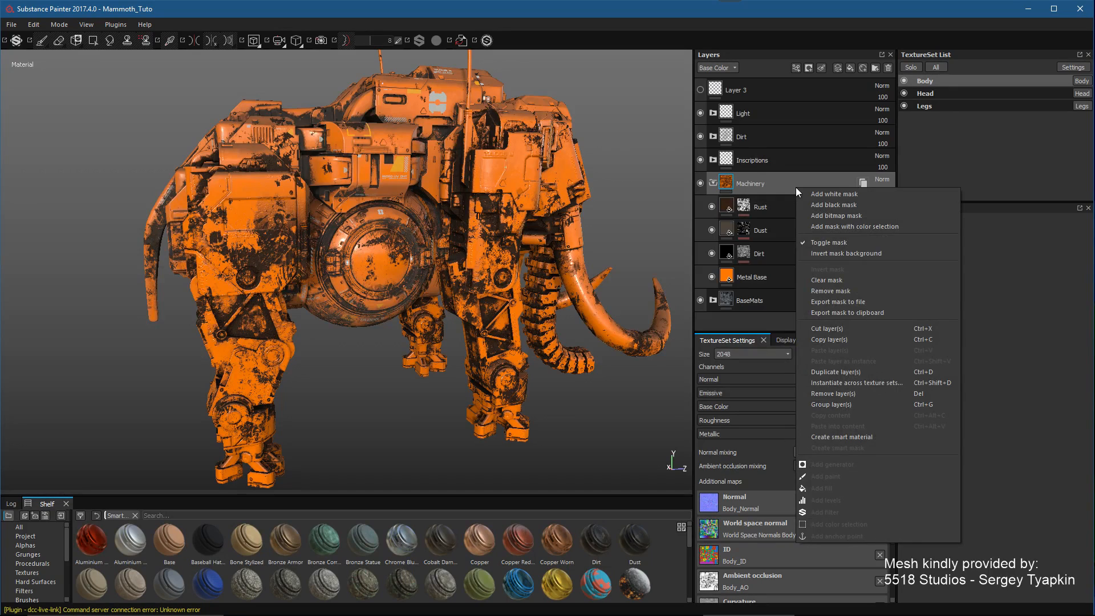
{"action": "left_click", "coordinate": [827, 225]}
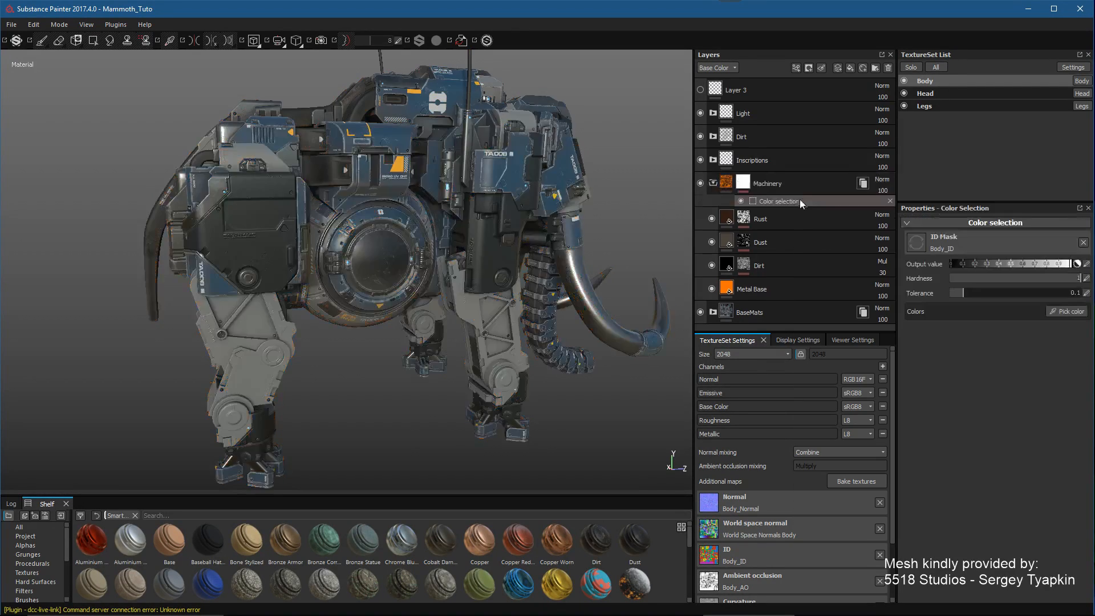
{"action": "left_click", "coordinate": [1063, 312]}
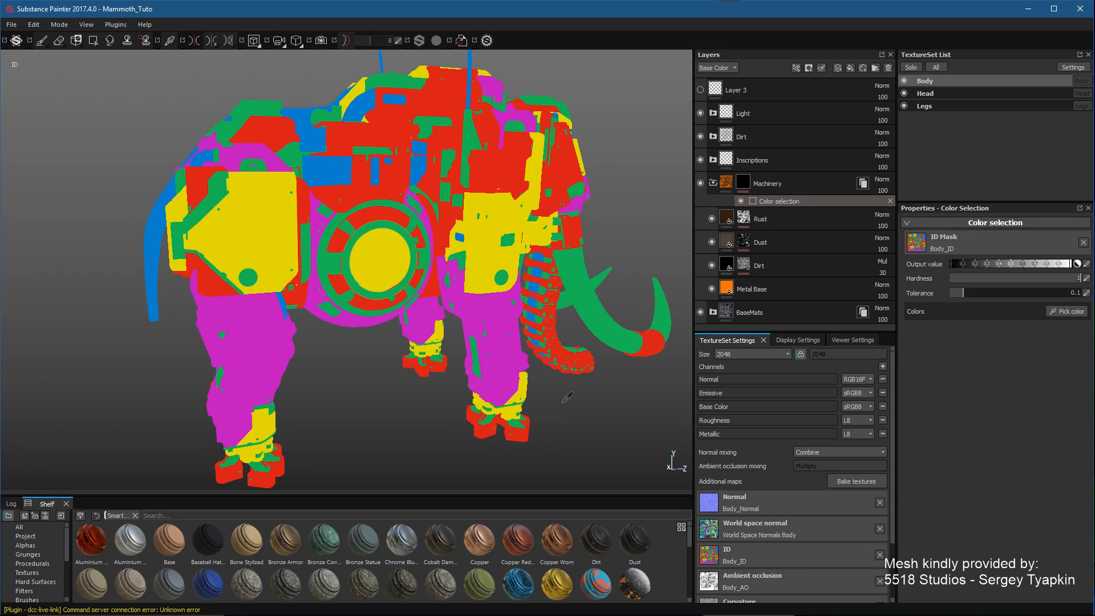
{"action": "left_click", "coordinate": [395, 142]}
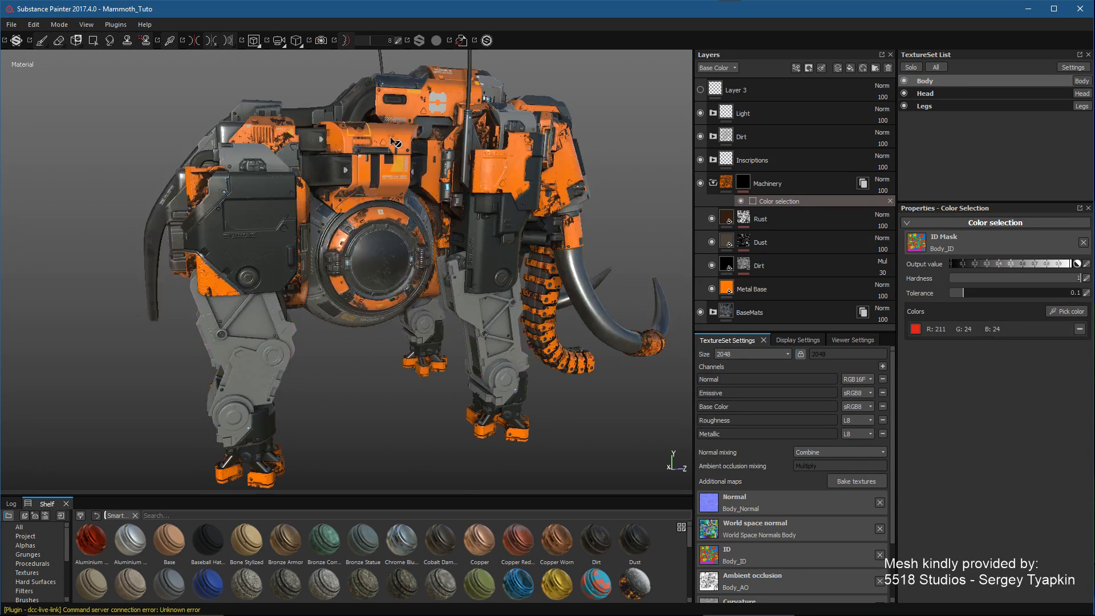
{"action": "left_click_drag", "start_coordinate": [512, 313], "coordinate": [516, 285], "text": "alt"}
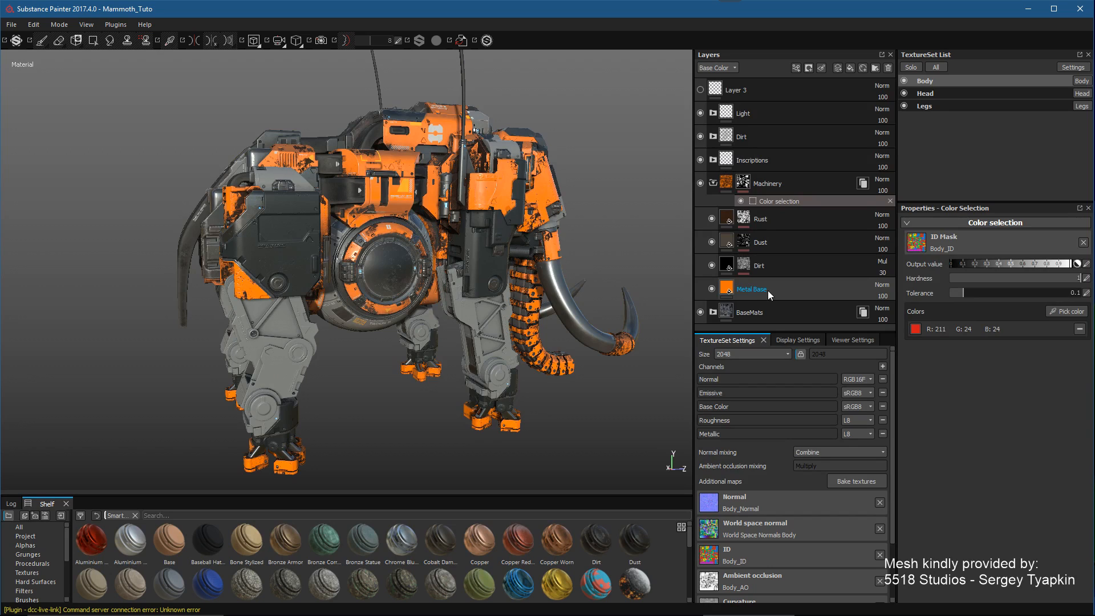
Step: Set the Metal Base layer's base color to yellow-orange
{"action": "left_click", "coordinate": [752, 289]}
{"action": "left_click", "coordinate": [972, 479]}
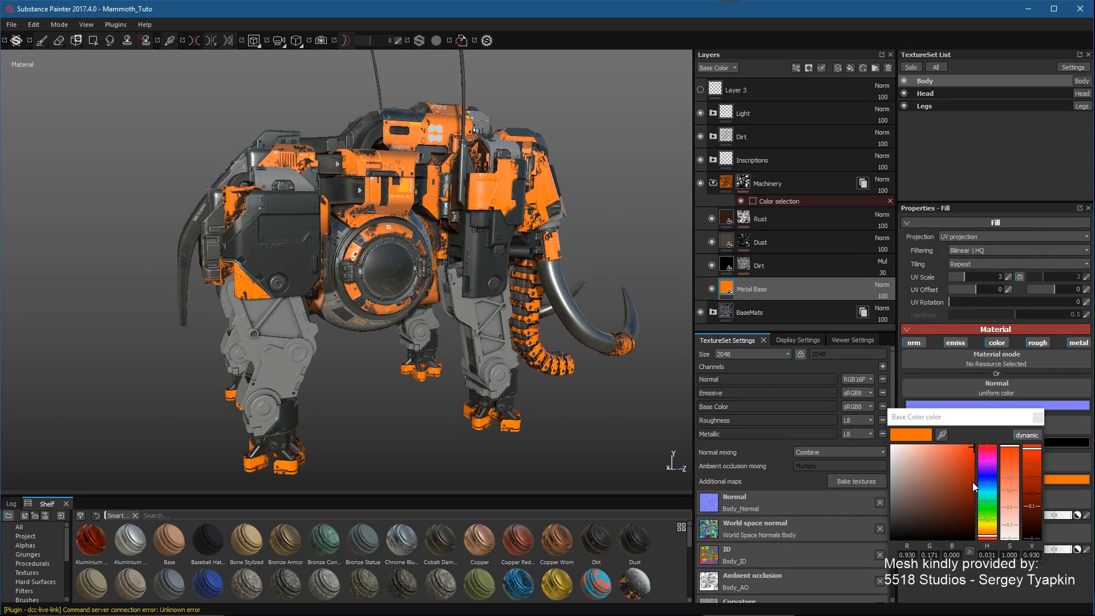
{"action": "left_click", "coordinate": [986, 529]}
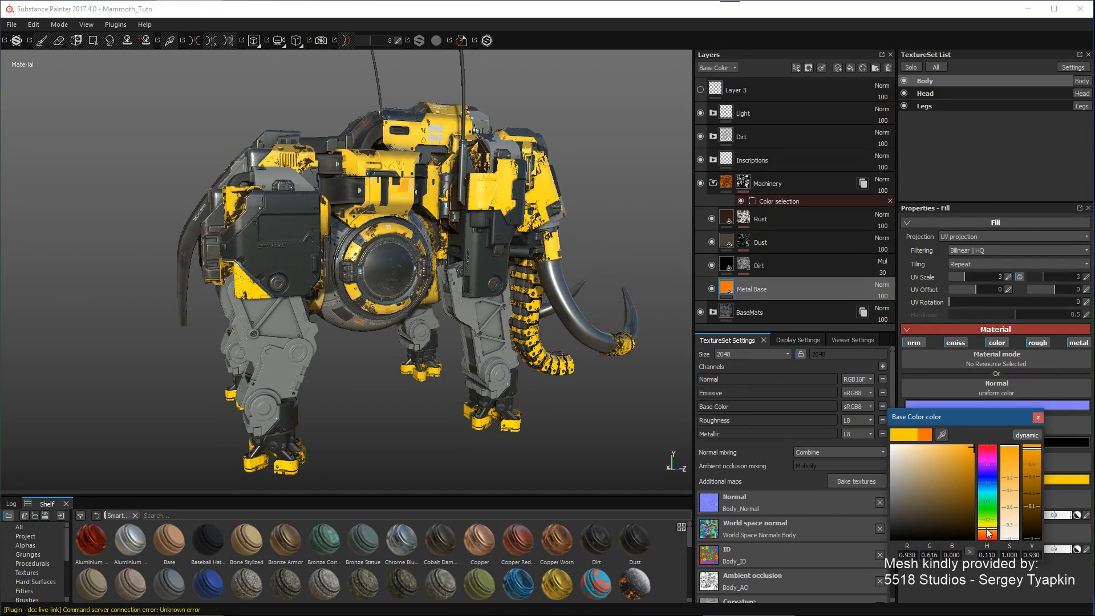
{"action": "left_click_drag", "start_coordinate": [988, 533], "coordinate": [988, 538]}
{"action": "left_click", "coordinate": [1038, 418]}
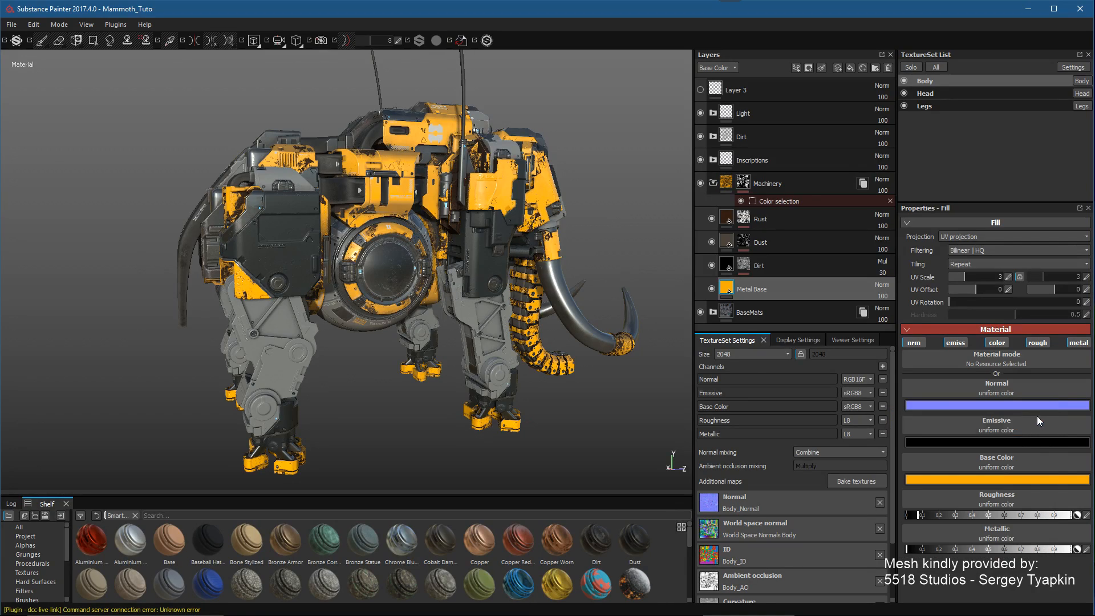
Step: In the Rust layer's MG Mask Editor generator, set the balance of the Grunge 008 texture input to 0.32
{"action": "mouse_move", "coordinate": [456, 172]}
{"action": "left_mouse_down", "text": "alt"}
{"action": "mouse_move", "coordinate": [399, 222]}
{"action": "mouse_move", "coordinate": [552, 273]}
{"action": "mouse_move", "coordinate": [576, 268]}
{"action": "left_mouse_up", "text": "alt"}
{"action": "left_click", "coordinate": [743, 219]}
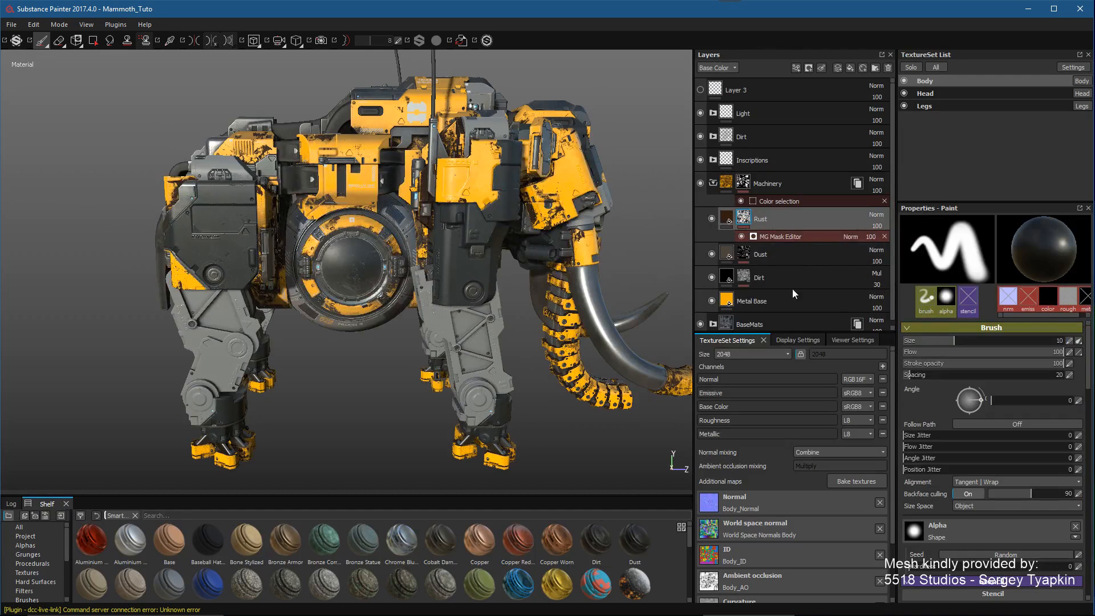
{"action": "left_click", "coordinate": [780, 236]}
{"action": "left_click_drag", "start_coordinate": [469, 187], "coordinate": [570, 319], "text": "alt"}
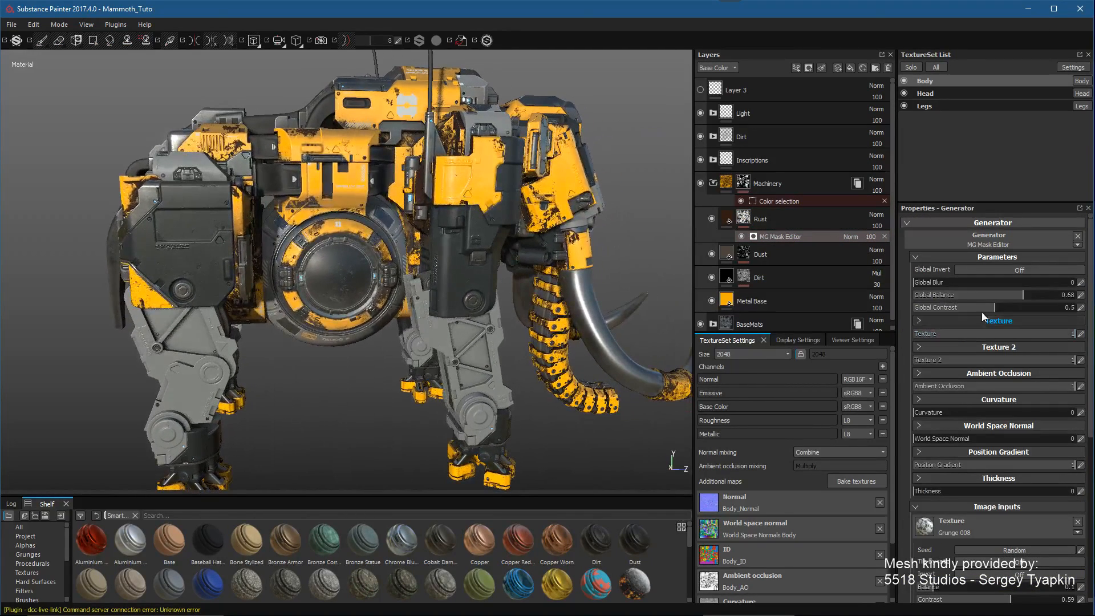
{"action": "scroll", "coordinate": [998, 299], "scroll_direction": "down", "scroll_amount": 2}
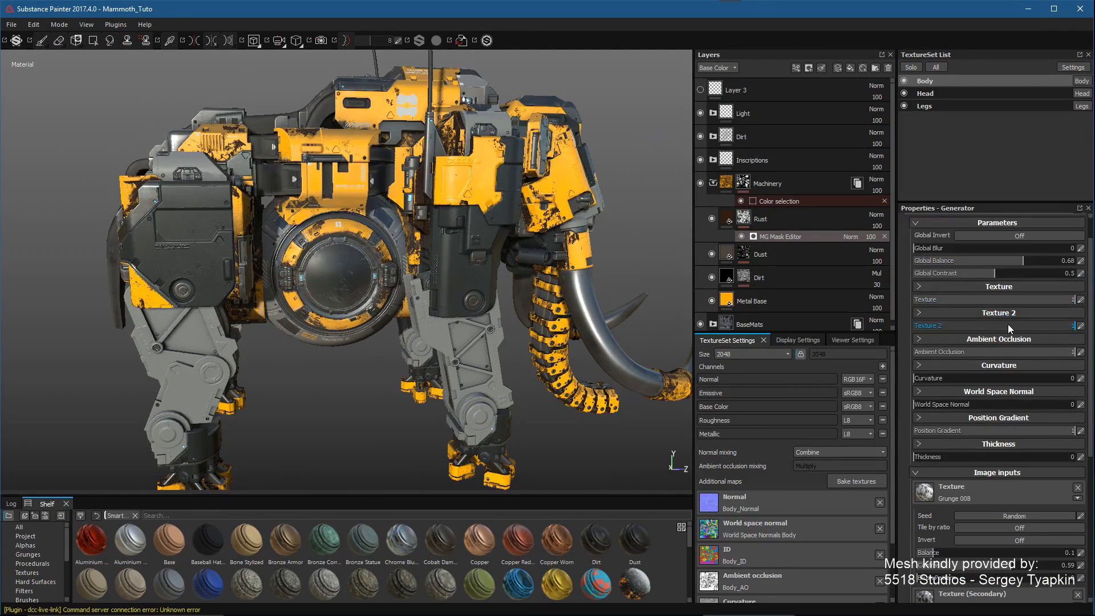
{"action": "scroll", "coordinate": [1007, 324], "scroll_direction": "down", "scroll_amount": 2}
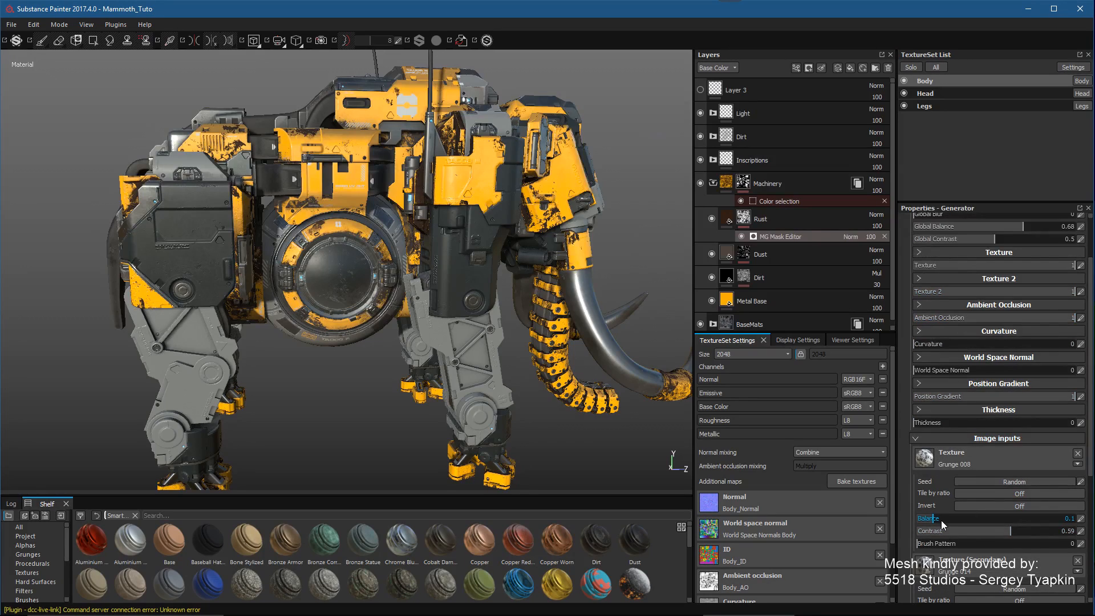
{"action": "left_click_drag", "start_coordinate": [939, 519], "coordinate": [967, 519]}
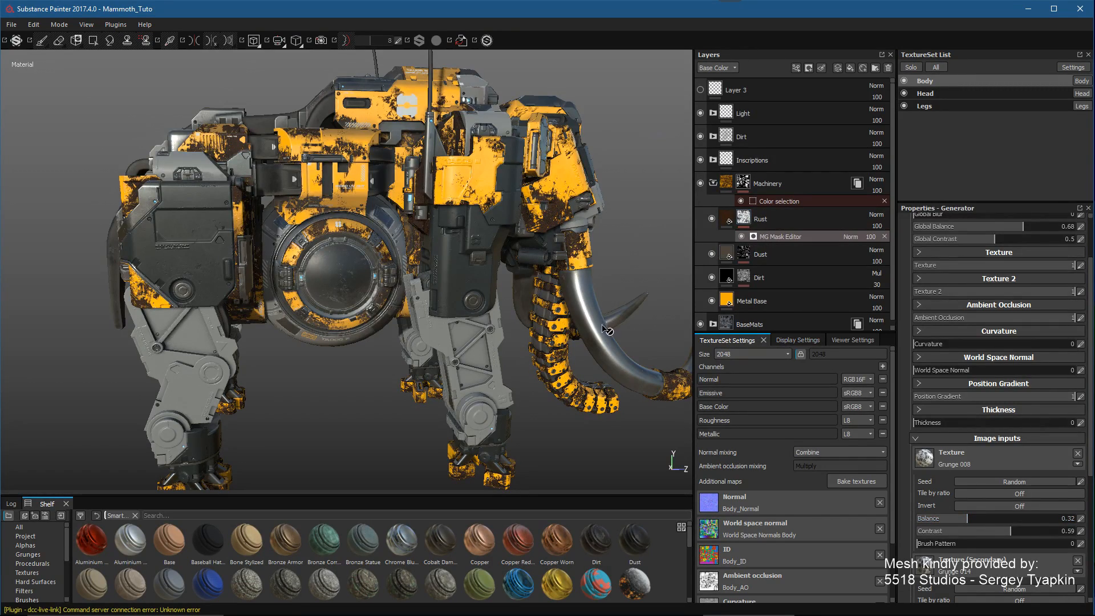
{"action": "left_click_drag", "start_coordinate": [607, 330], "coordinate": [468, 308], "text": "alt"}
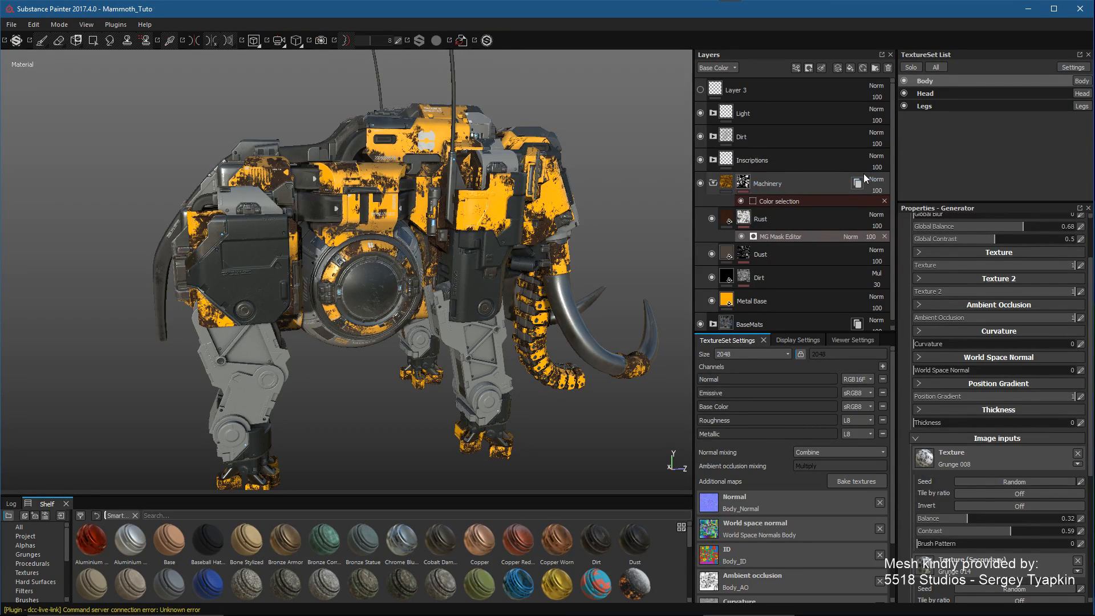
{"action": "left_click_drag", "start_coordinate": [330, 349], "coordinate": [320, 305], "text": "alt"}
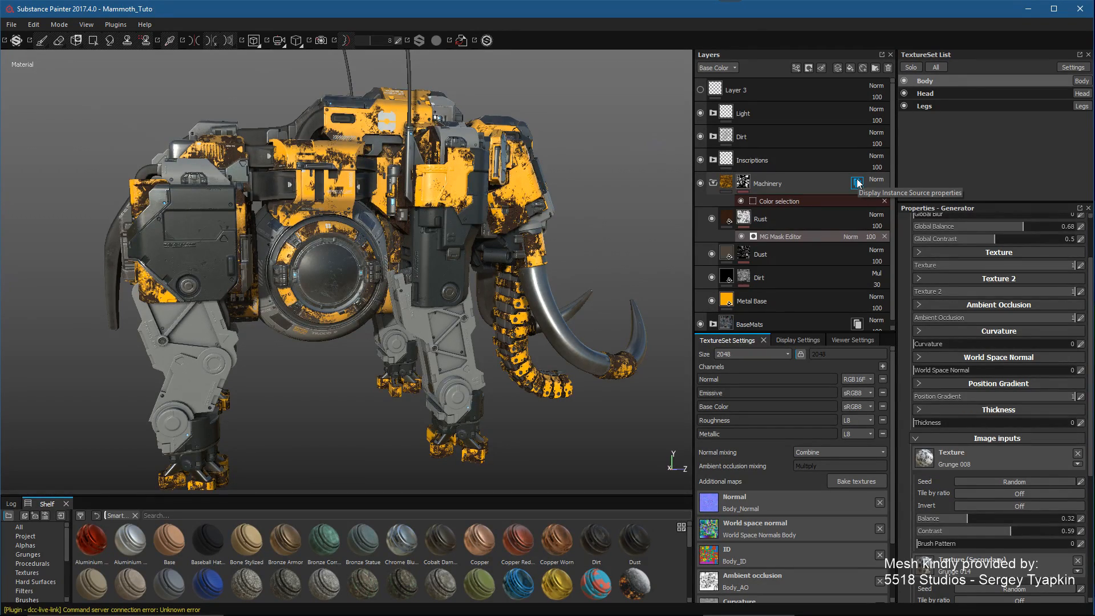
Step: Collapse and hide the Machinery folder, and add a fill layer directly above the Light folder
{"action": "left_click", "coordinate": [713, 183]}
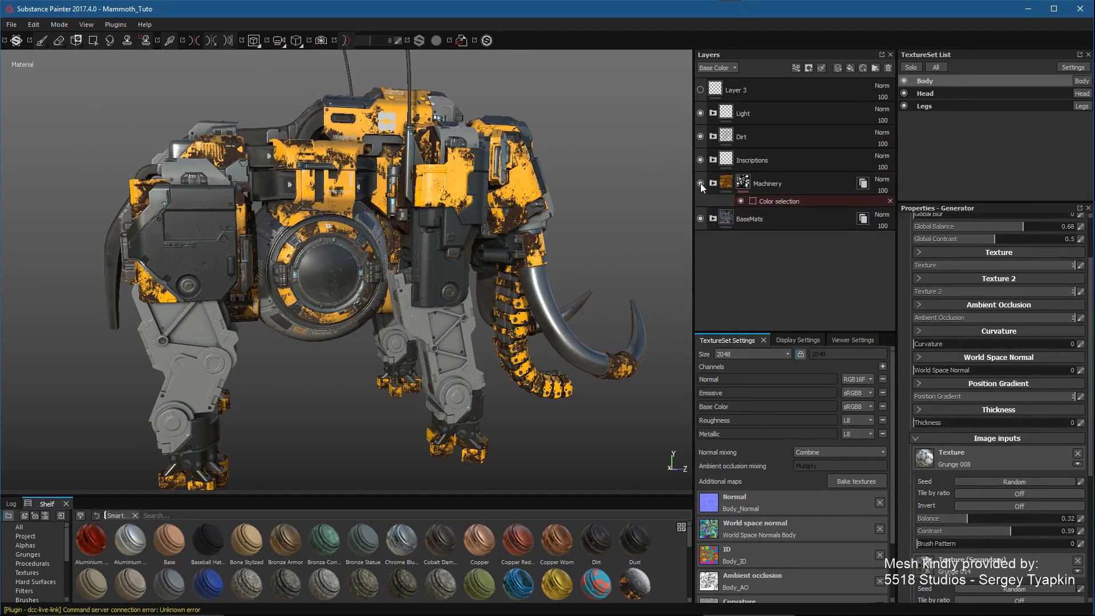
{"action": "left_click", "coordinate": [700, 183]}
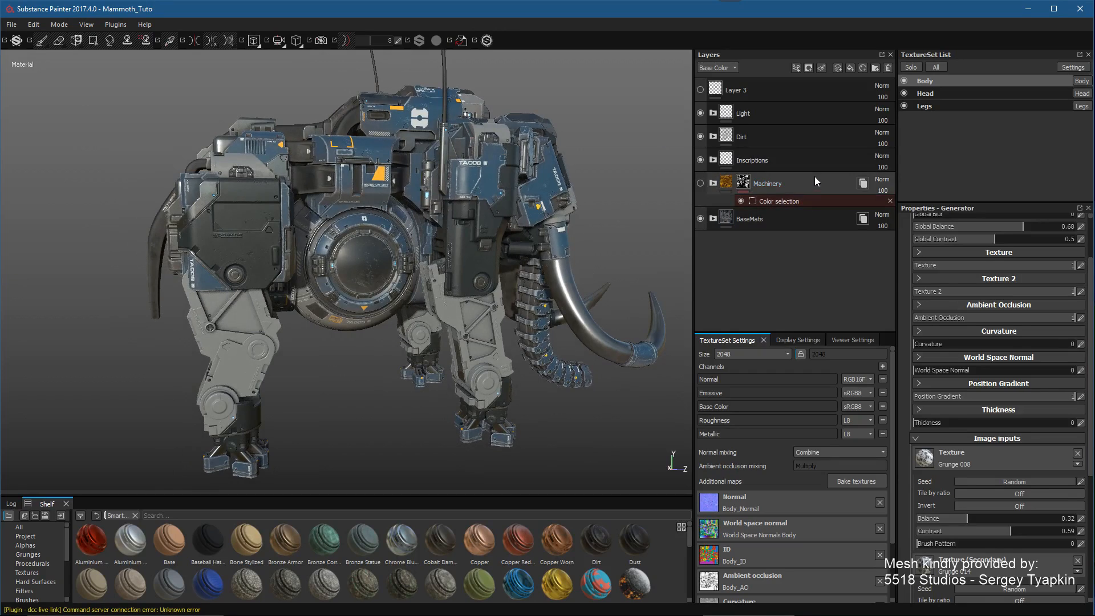
{"action": "left_click", "coordinate": [814, 176]}
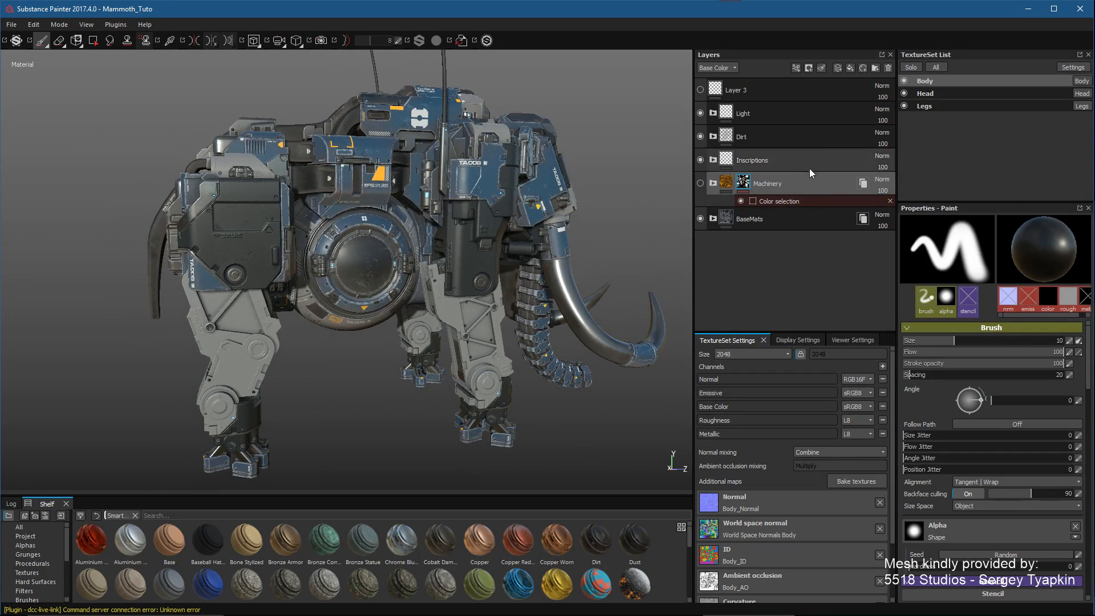
{"action": "left_click", "coordinate": [849, 68]}
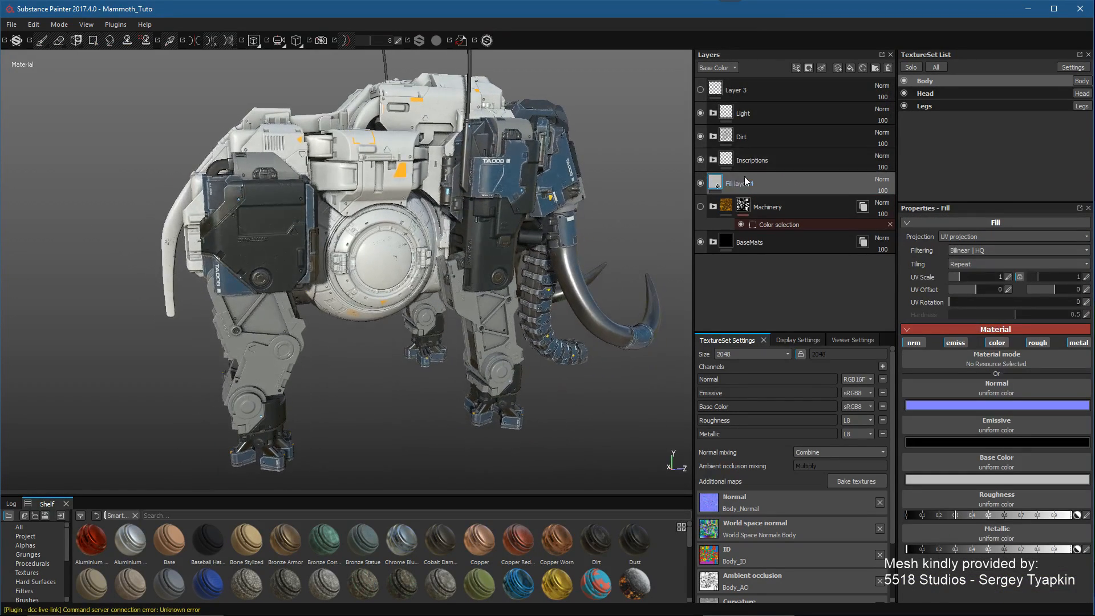
{"action": "left_click_drag", "start_coordinate": [745, 178], "coordinate": [798, 101]}
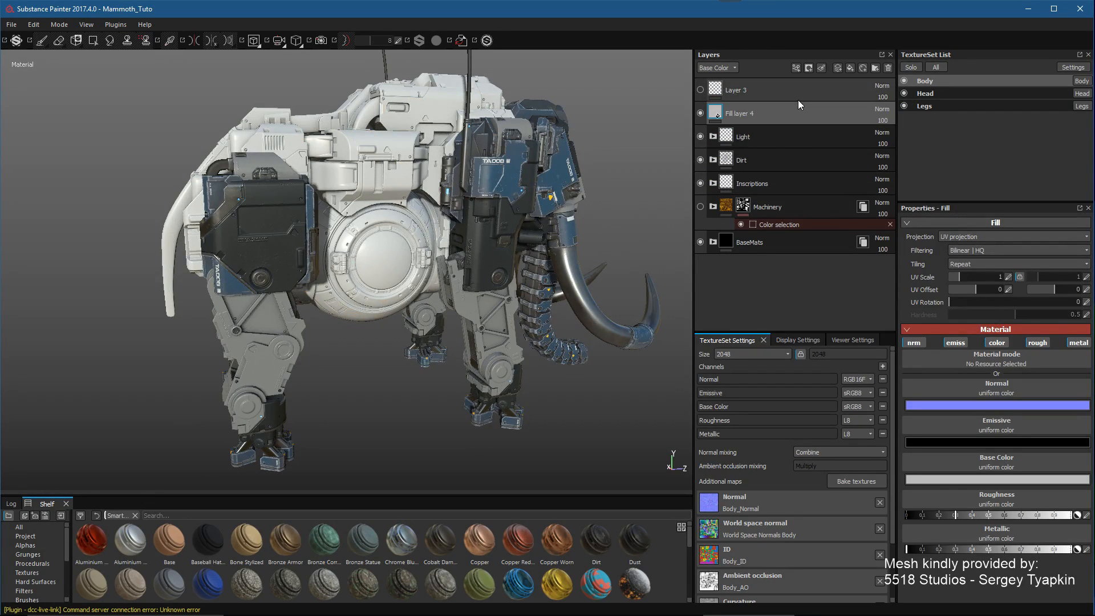
{"action": "left_click_drag", "start_coordinate": [513, 217], "coordinate": [502, 245], "text": "alt"}
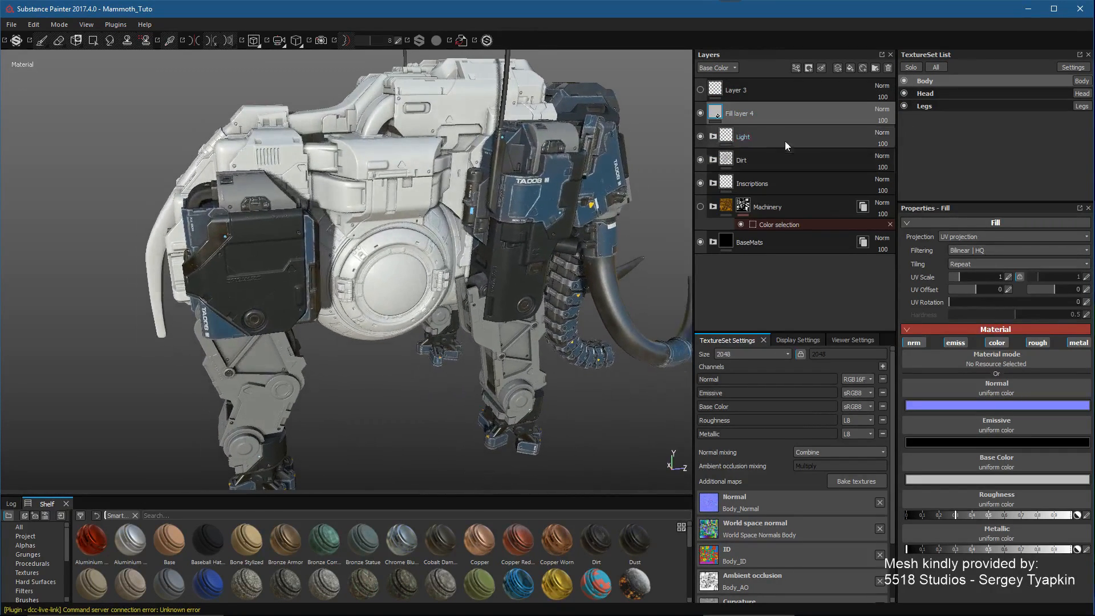
Step: Turn off the fill layer's normal, emissive and metallic channels and set its roughness to about 0.5
{"action": "left_click", "coordinate": [915, 343]}
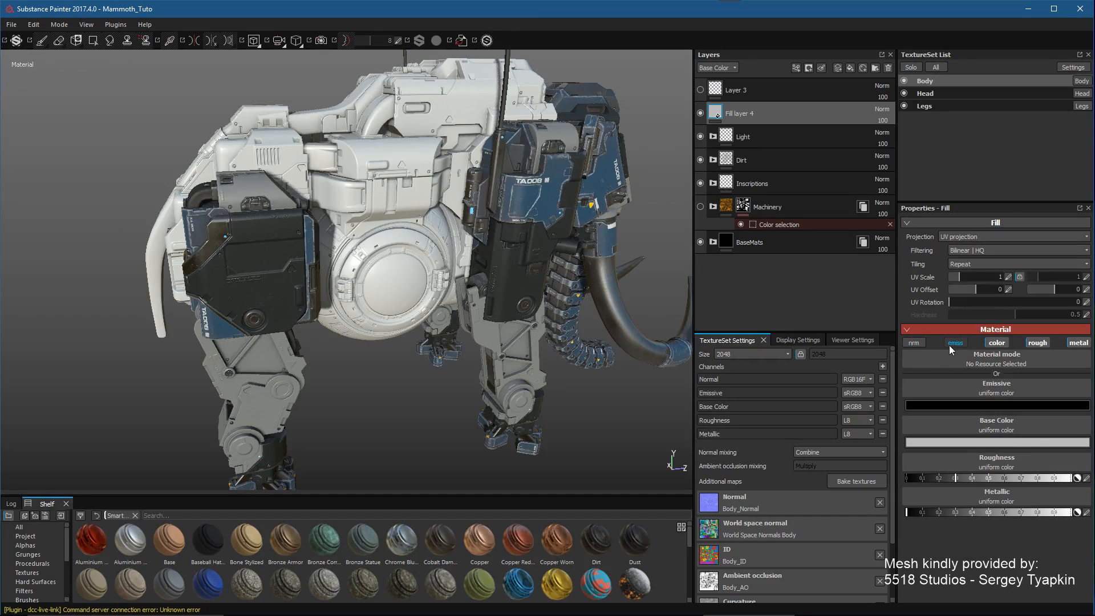
{"action": "left_click", "coordinate": [950, 343]}
{"action": "left_click", "coordinate": [1076, 342]}
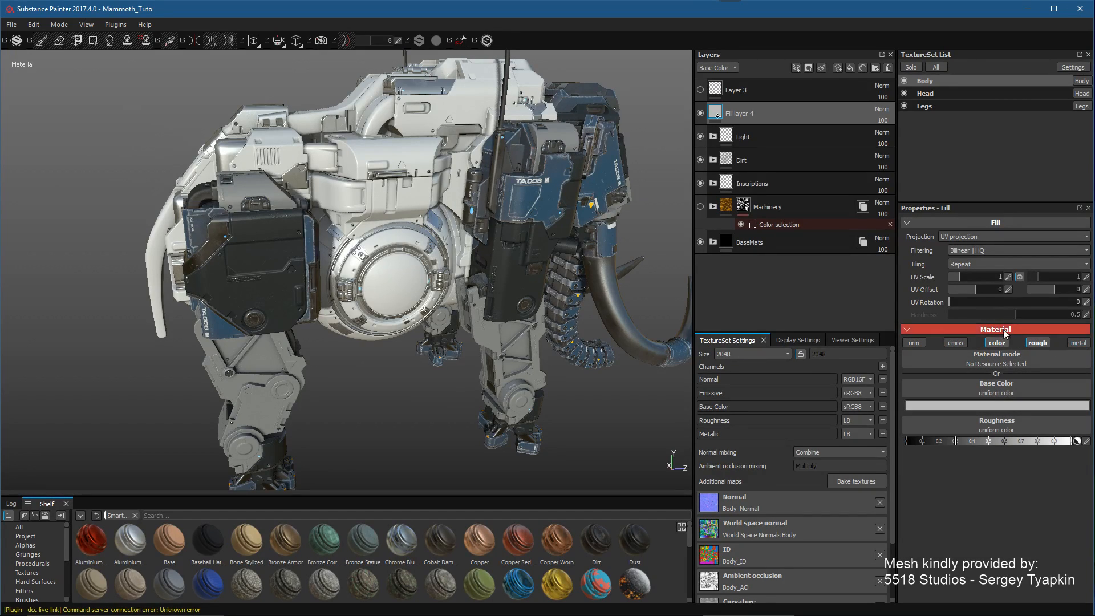
{"action": "left_click", "coordinate": [1036, 441]}
{"action": "mouse_move", "coordinate": [1038, 440]}
{"action": "left_mouse_down"}
{"action": "mouse_move", "coordinate": [1062, 446]}
{"action": "mouse_move", "coordinate": [990, 448]}
{"action": "left_mouse_up"}
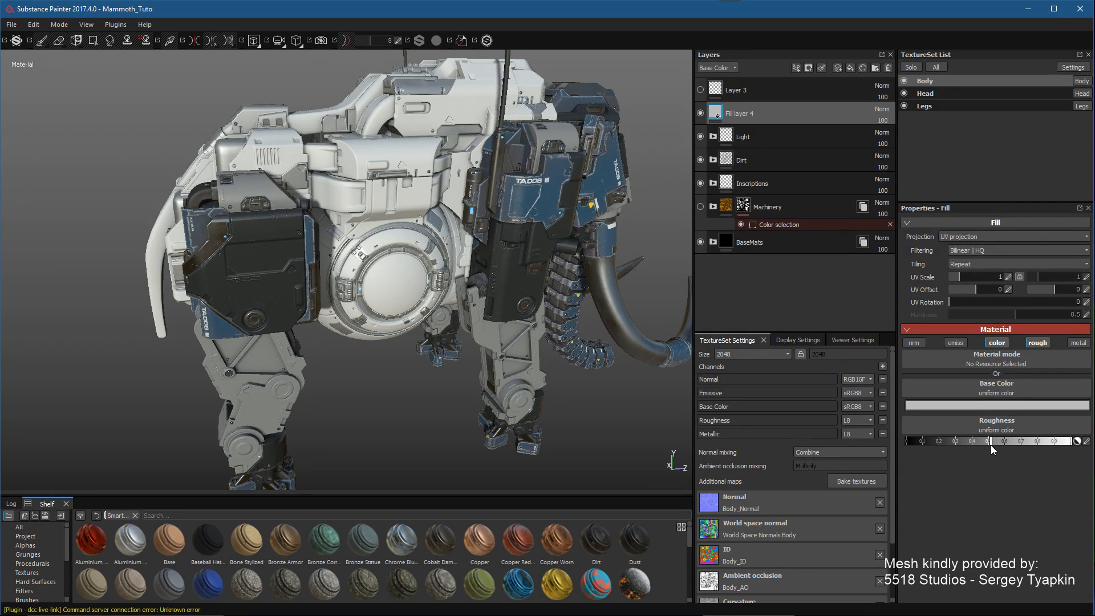
{"action": "left_click_drag", "start_coordinate": [558, 264], "coordinate": [539, 288], "text": "alt"}
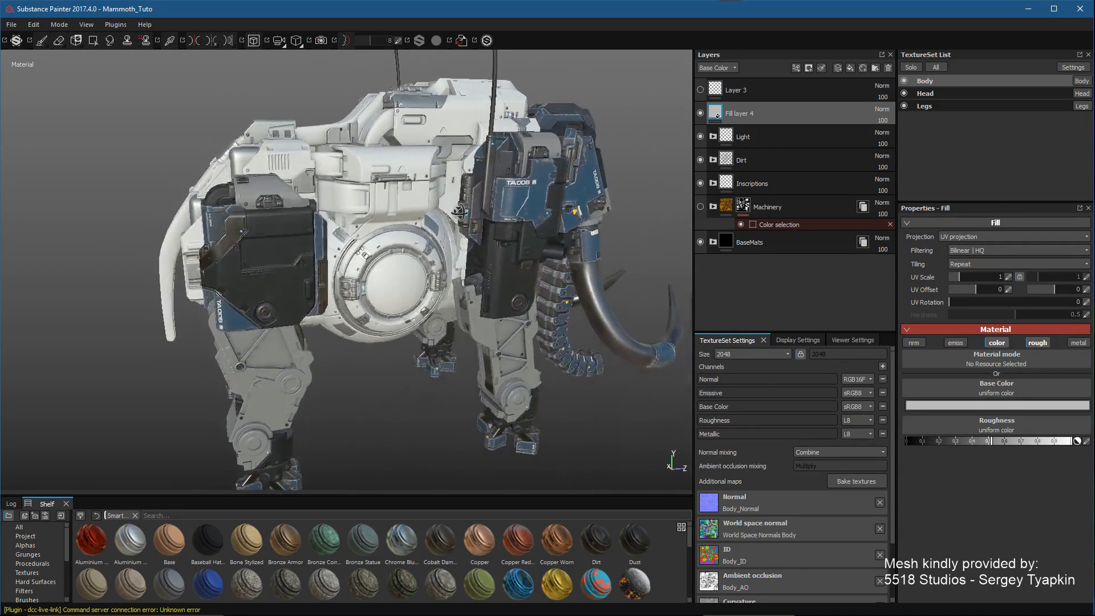
Step: Assign the Creased procedural texture to the fill layer's base color and set the UV scale to 4.17
{"action": "left_click", "coordinate": [974, 390]}
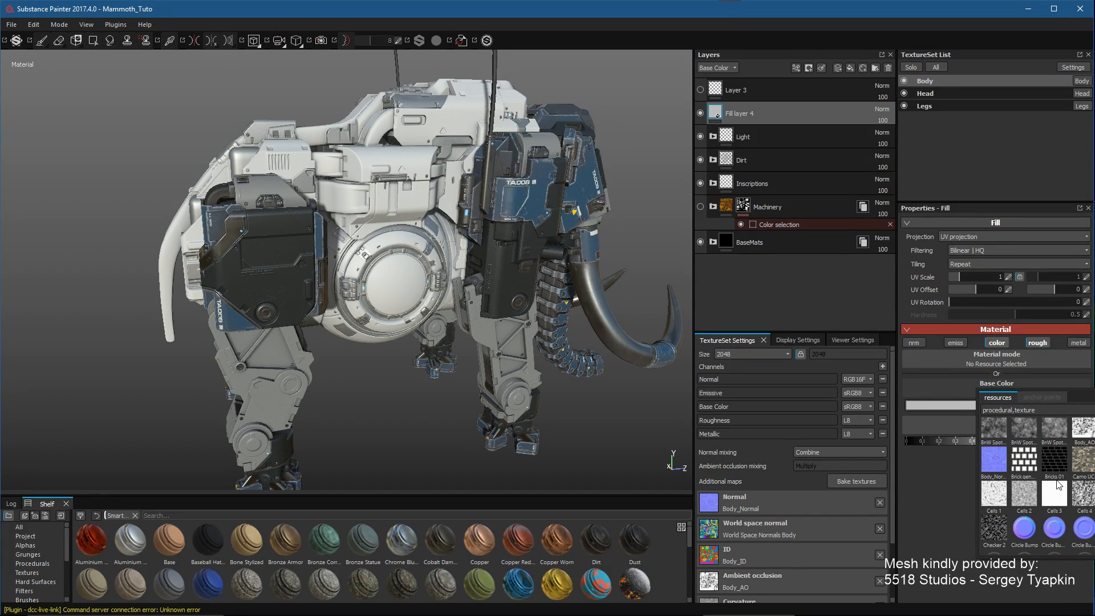
{"action": "scroll", "coordinate": [1056, 480], "scroll_direction": "down", "scroll_amount": 3}
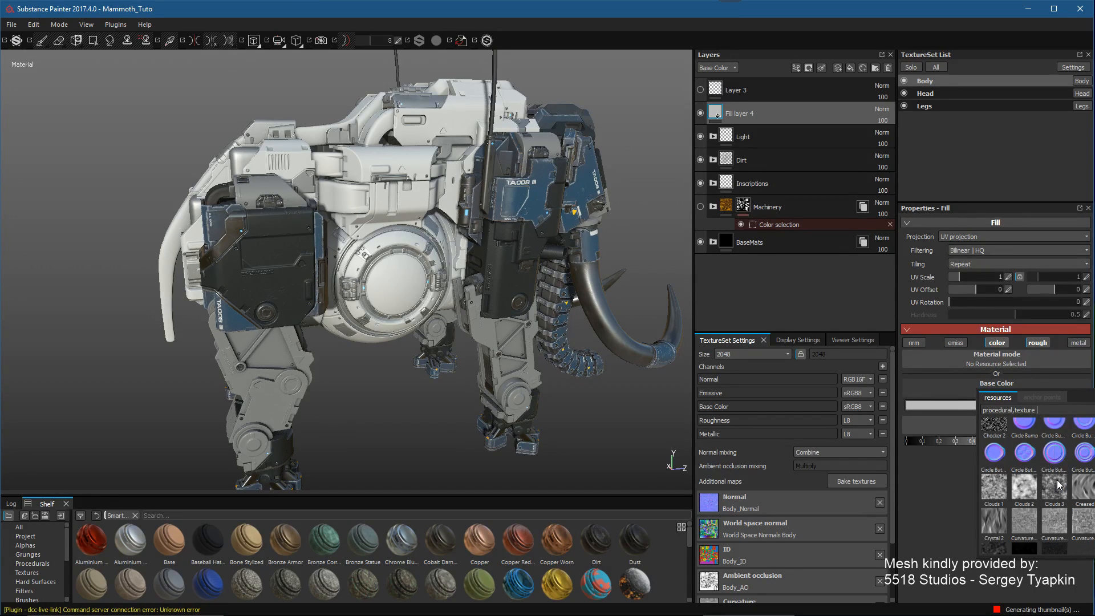
{"action": "left_click", "coordinate": [1086, 491]}
{"action": "left_click_drag", "start_coordinate": [409, 174], "coordinate": [419, 199], "text": "alt"}
{"action": "left_click_drag", "start_coordinate": [977, 276], "coordinate": [966, 276]}
{"action": "left_click_drag", "start_coordinate": [463, 249], "coordinate": [457, 248], "text": "alt"}
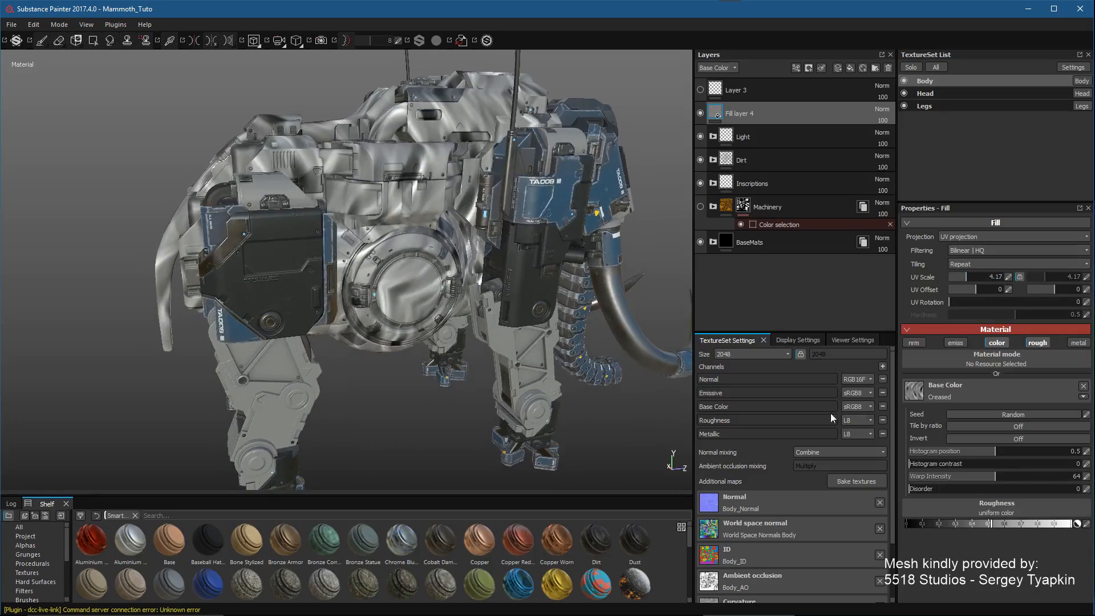
Step: Raise the Creased texture's histogram contrast to nearly the maximum for a sharp black-and-white zebra pattern
{"action": "left_click_drag", "start_coordinate": [970, 465], "coordinate": [1074, 471]}
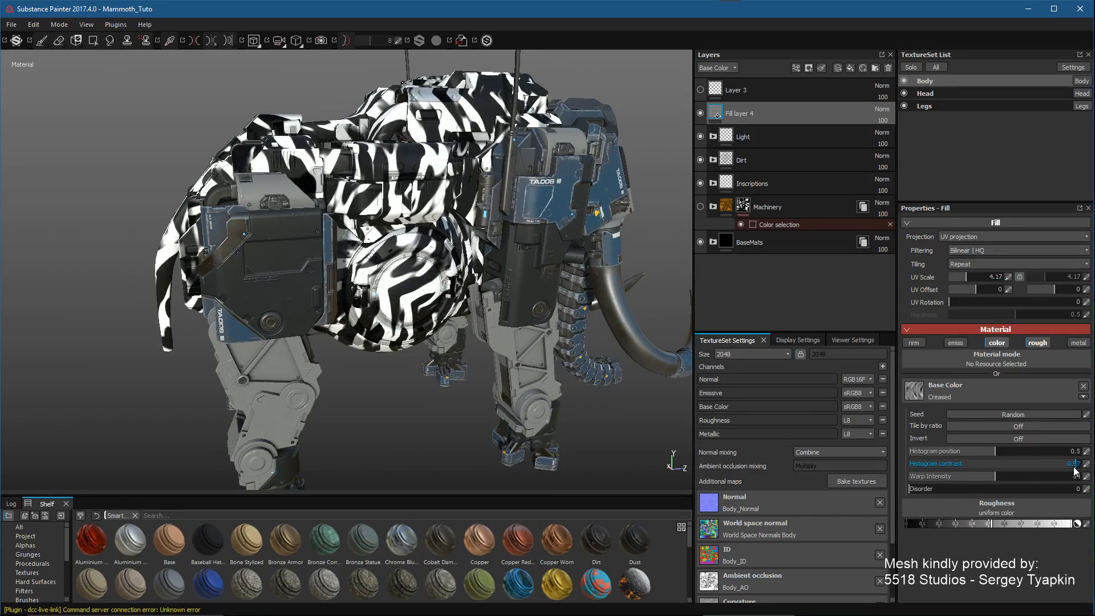
{"action": "left_click_drag", "start_coordinate": [484, 228], "coordinate": [411, 227], "text": "alt"}
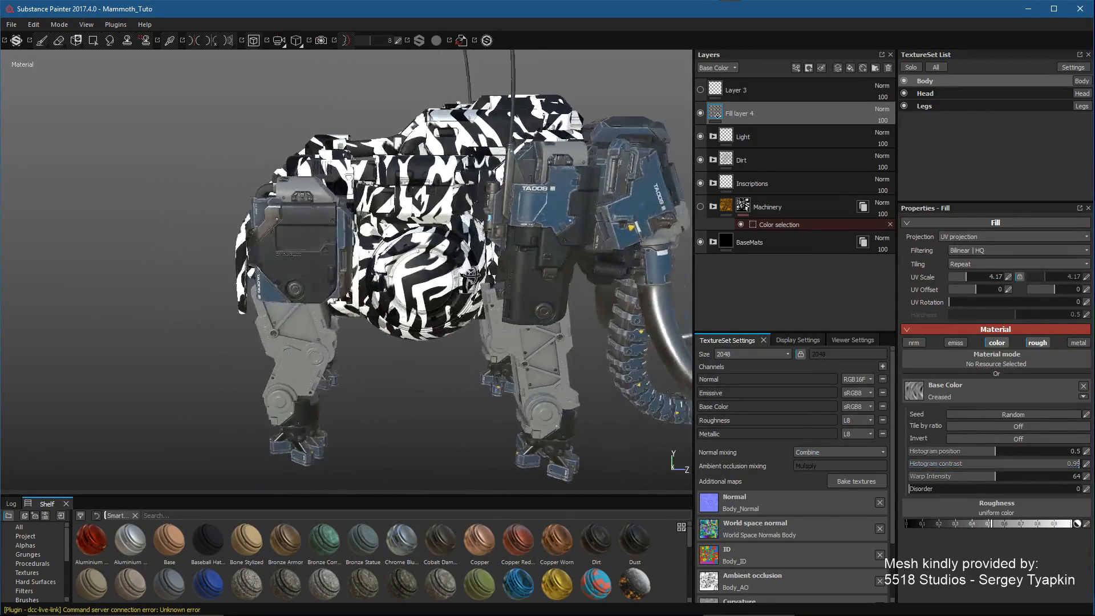
{"action": "middle_click_drag", "start_coordinate": [411, 227], "coordinate": [410, 280], "text": "alt"}
{"action": "left_click_drag", "start_coordinate": [410, 279], "coordinate": [522, 262], "text": "alt"}
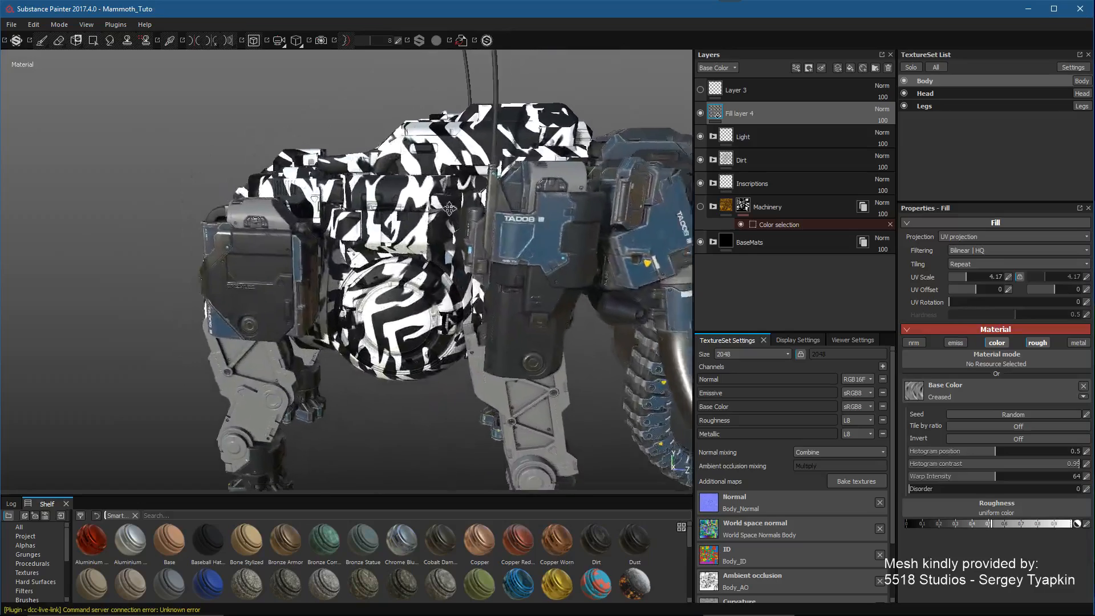
{"action": "mouse_move", "coordinate": [521, 263]}
{"action": "right_mouse_down", "text": "alt"}
{"action": "mouse_move", "coordinate": [519, 281]}
{"action": "mouse_move", "coordinate": [518, 270]}
{"action": "right_mouse_up", "text": "alt"}
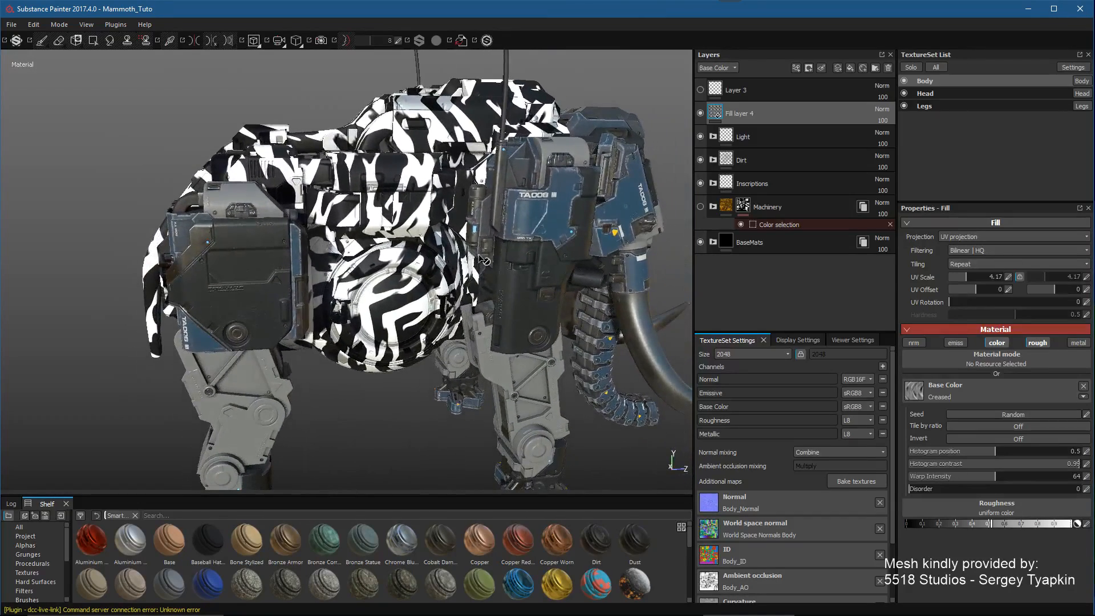
Step: Rename the zebra-striped fill layer as Pattern
{"action": "double_click", "coordinate": [755, 111]}
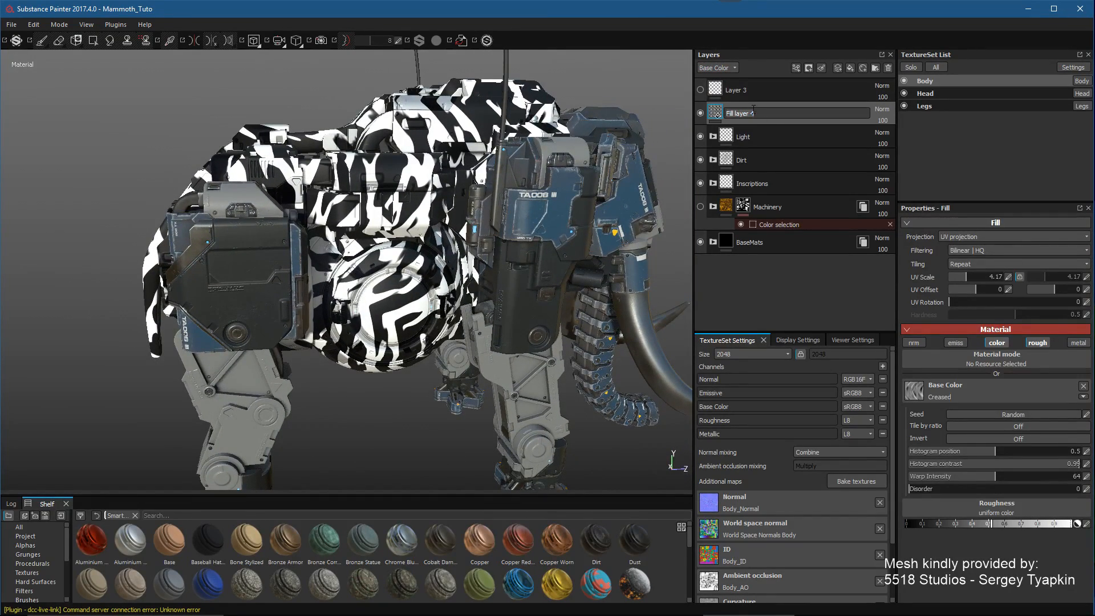
{"action": "type", "text": "Pattern"}
{"action": "key", "text": "Return"}
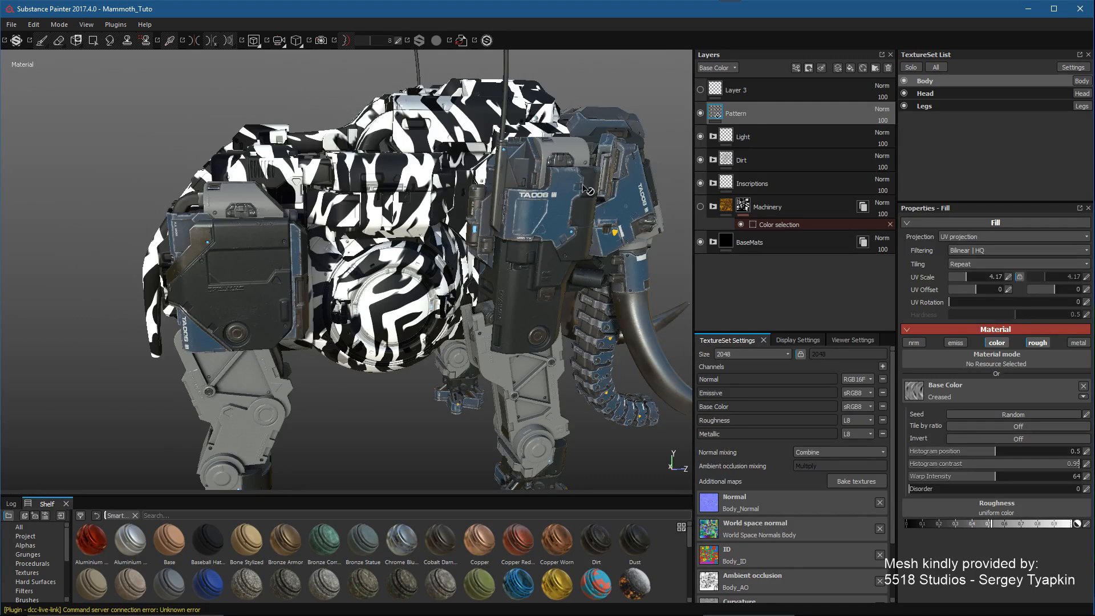
{"action": "left_click_drag", "start_coordinate": [506, 274], "coordinate": [482, 261], "text": "alt"}
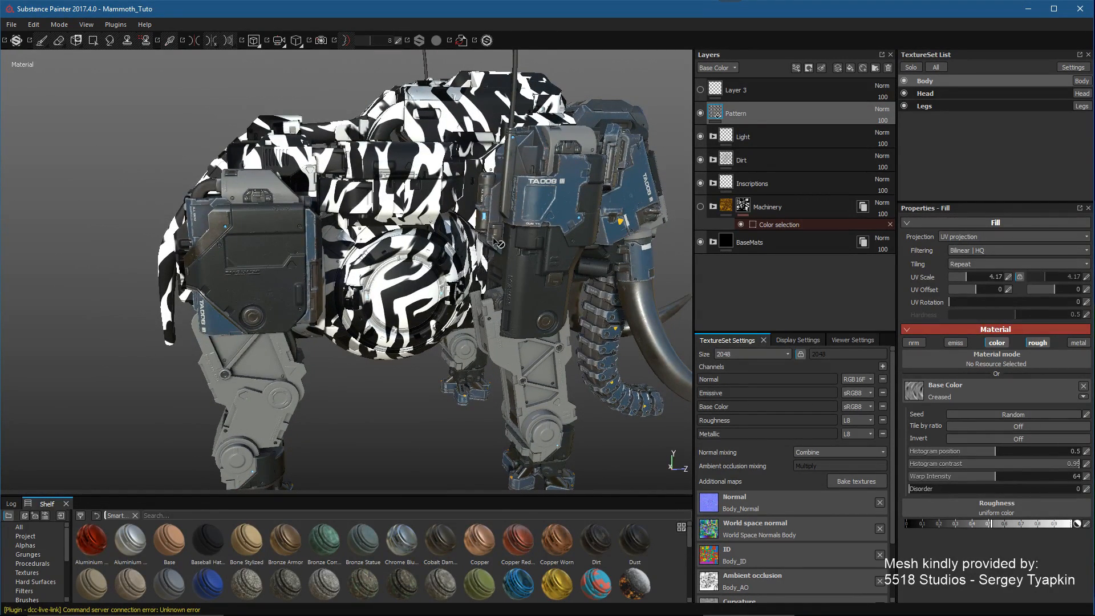
Step: Instantiate the Pattern layer across the Head and Legs texture sets
{"action": "right_click", "coordinate": [777, 112]}
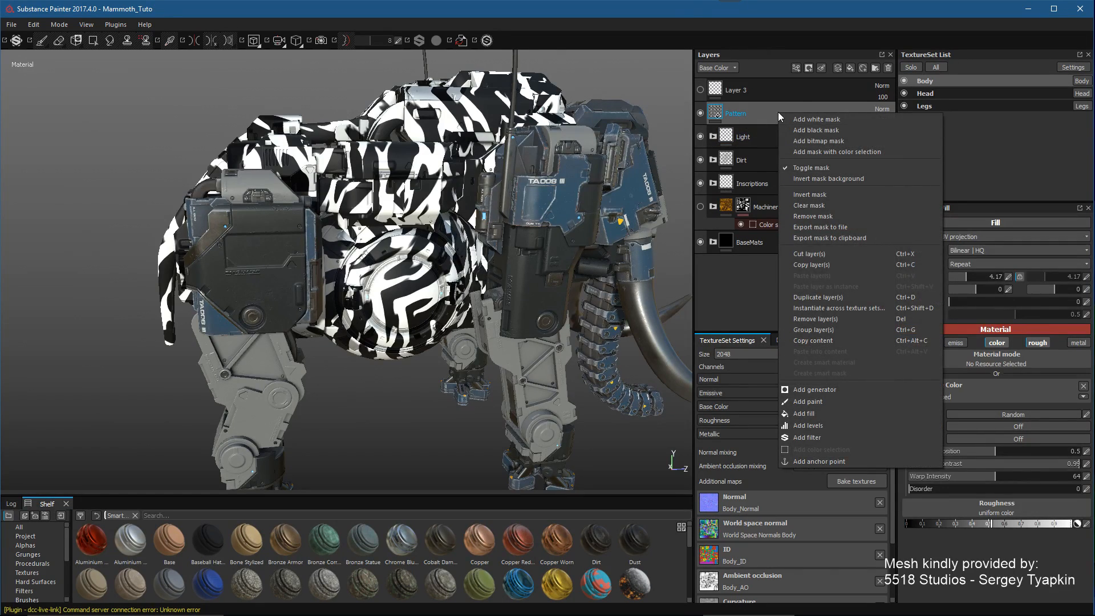
{"action": "left_click", "coordinate": [840, 308]}
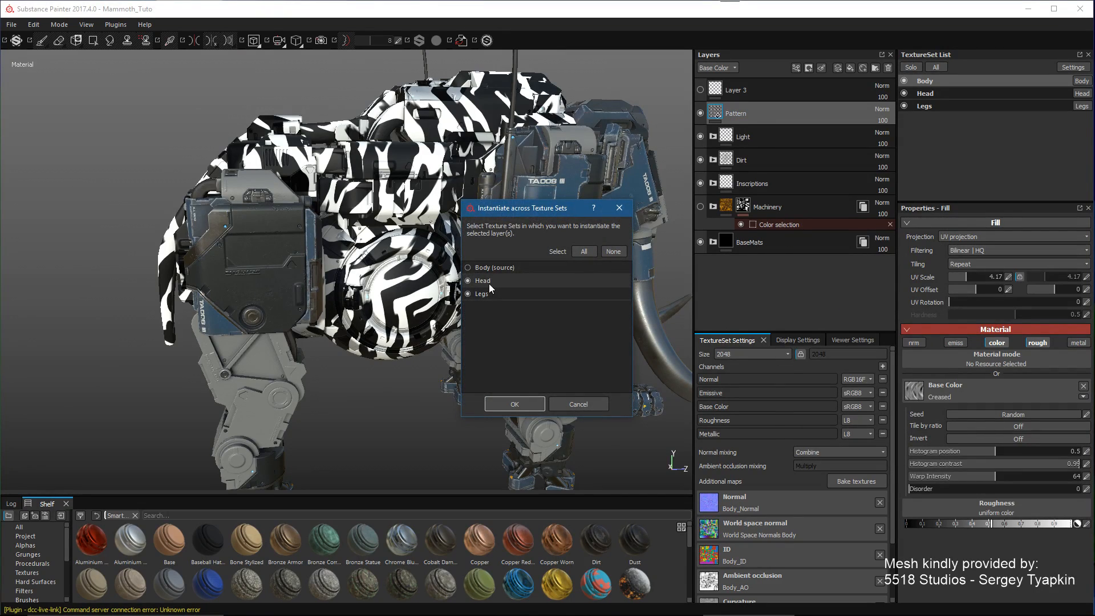
{"action": "left_click", "coordinate": [525, 404]}
{"action": "left_click_drag", "start_coordinate": [447, 346], "coordinate": [482, 288], "text": "alt"}
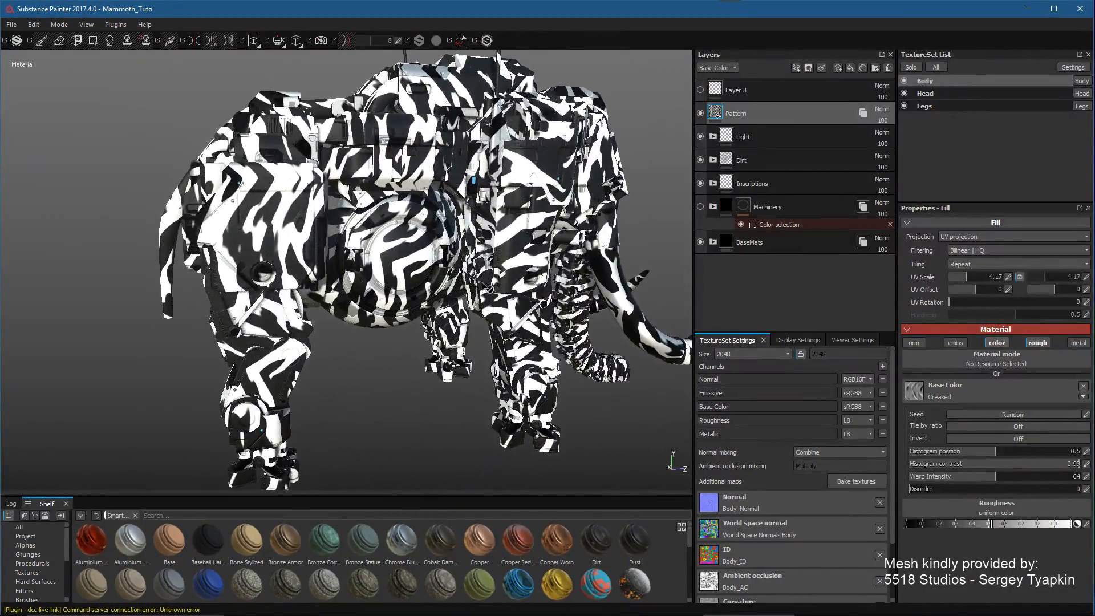
Step: Keep the Pattern layer's histogram position at 0.5 and switch its projection to Tri-planar projection
{"action": "mouse_move", "coordinate": [989, 453]}
{"action": "left_mouse_down"}
{"action": "mouse_move", "coordinate": [981, 456]}
{"action": "mouse_move", "coordinate": [1014, 457]}
{"action": "mouse_move", "coordinate": [979, 461]}
{"action": "mouse_move", "coordinate": [993, 458]}
{"action": "left_mouse_up"}
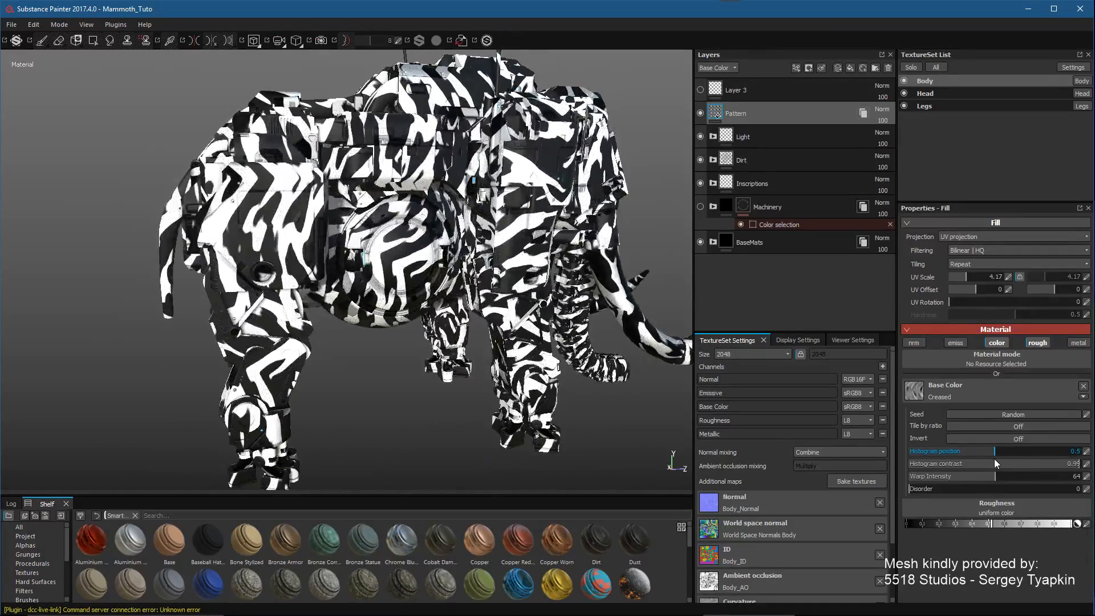
{"action": "left_click_drag", "start_coordinate": [410, 232], "coordinate": [502, 253], "text": "alt"}
{"action": "right_click_drag", "start_coordinate": [502, 254], "coordinate": [522, 299], "text": "alt"}
{"action": "middle_click_drag", "start_coordinate": [521, 298], "coordinate": [521, 283], "text": "alt"}
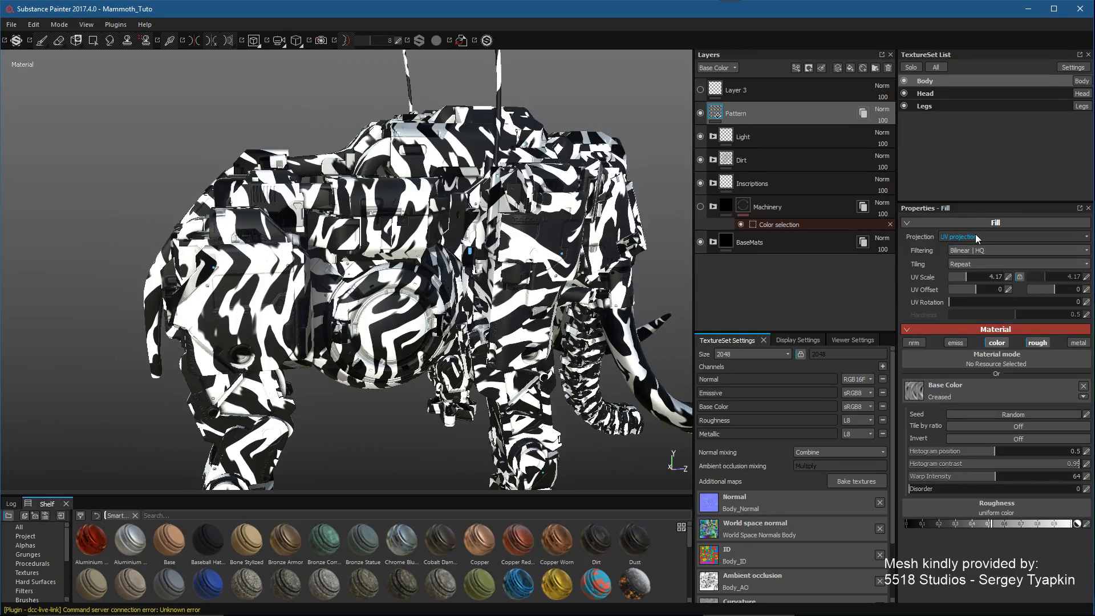
{"action": "left_click", "coordinate": [974, 236]}
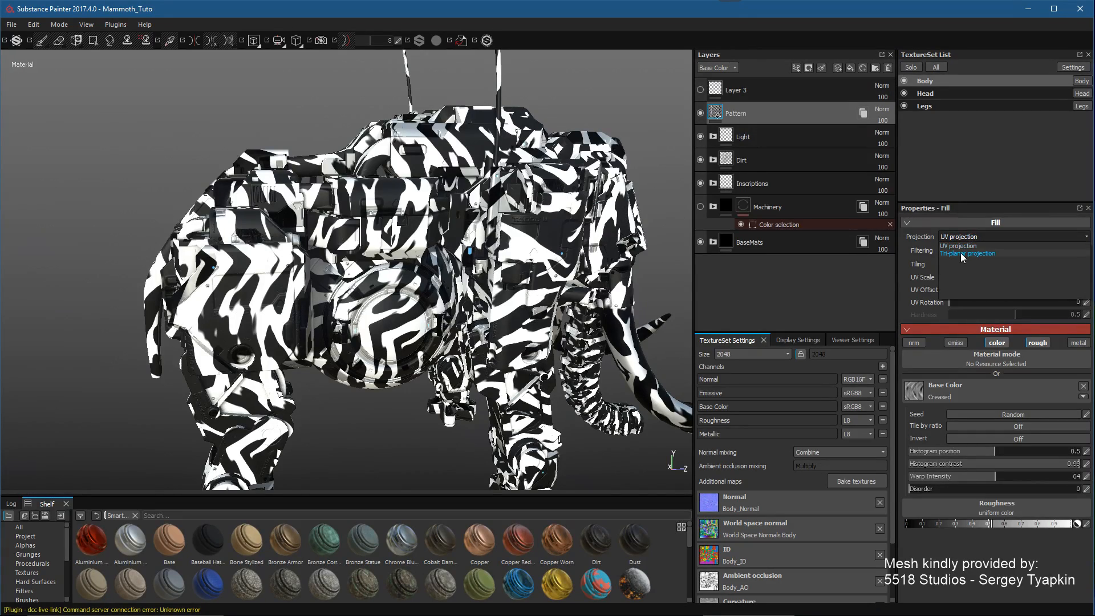
{"action": "left_click", "coordinate": [961, 255]}
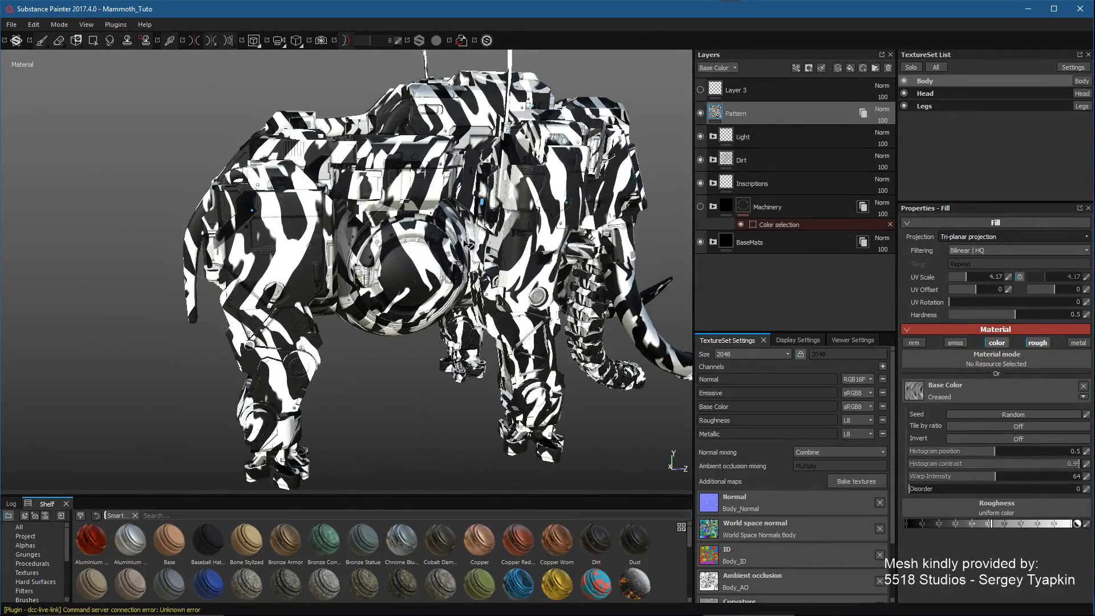
{"action": "left_click_drag", "start_coordinate": [558, 195], "coordinate": [524, 319], "text": "alt"}
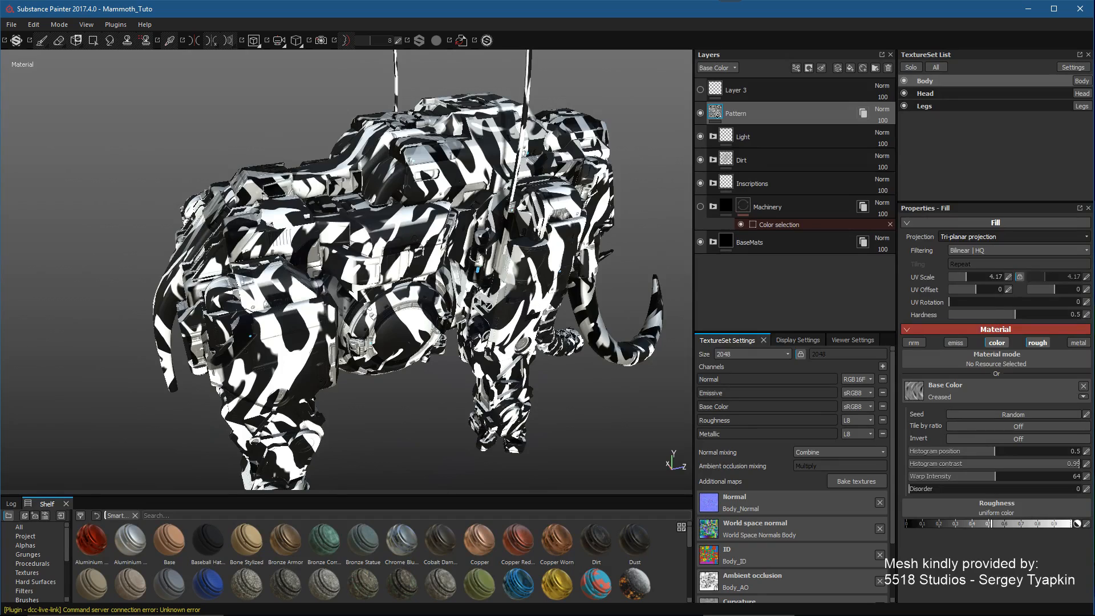
Step: Set the tri-planar Pattern layer's UV scale to 3.77, keeping the histogram position at 0.5
{"action": "left_click_drag", "start_coordinate": [524, 319], "coordinate": [490, 299], "text": "alt"}
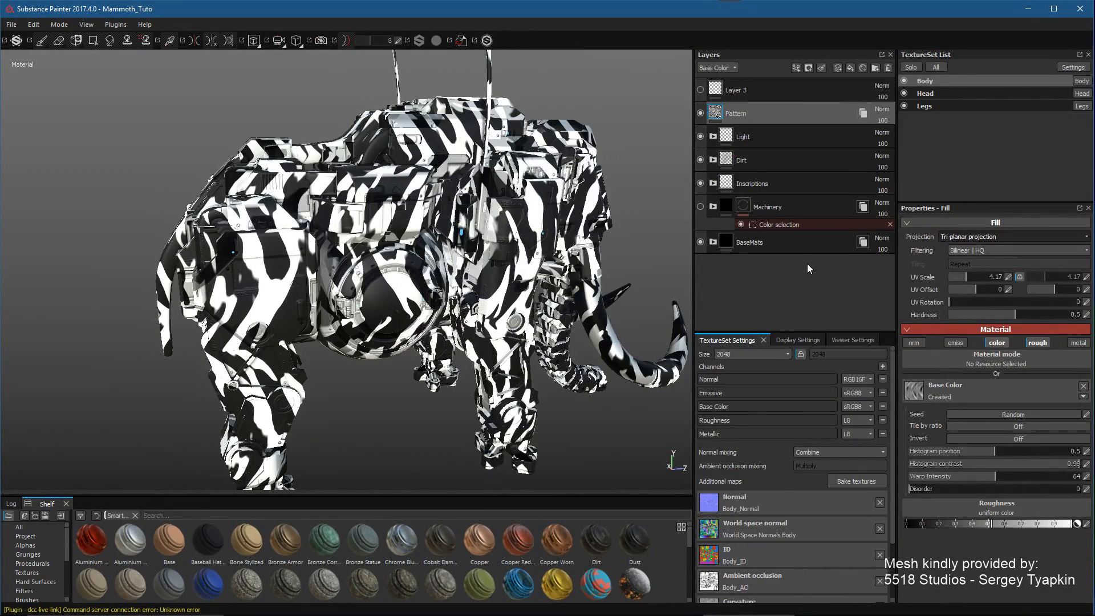
{"action": "left_click_drag", "start_coordinate": [509, 319], "coordinate": [501, 307], "text": "alt"}
{"action": "right_click_drag", "start_coordinate": [501, 307], "coordinate": [521, 318], "text": "alt"}
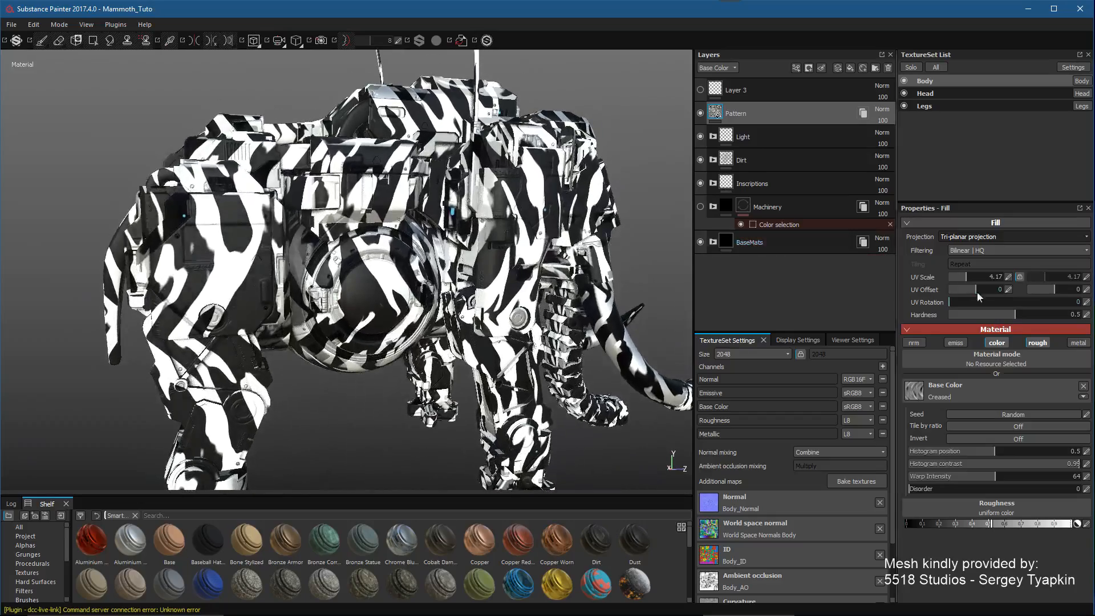
{"action": "mouse_move", "coordinate": [1003, 451]}
{"action": "left_mouse_down"}
{"action": "mouse_move", "coordinate": [983, 452]}
{"action": "mouse_move", "coordinate": [993, 451]}
{"action": "left_mouse_up"}
{"action": "left_click_drag", "start_coordinate": [962, 277], "coordinate": [965, 280]}
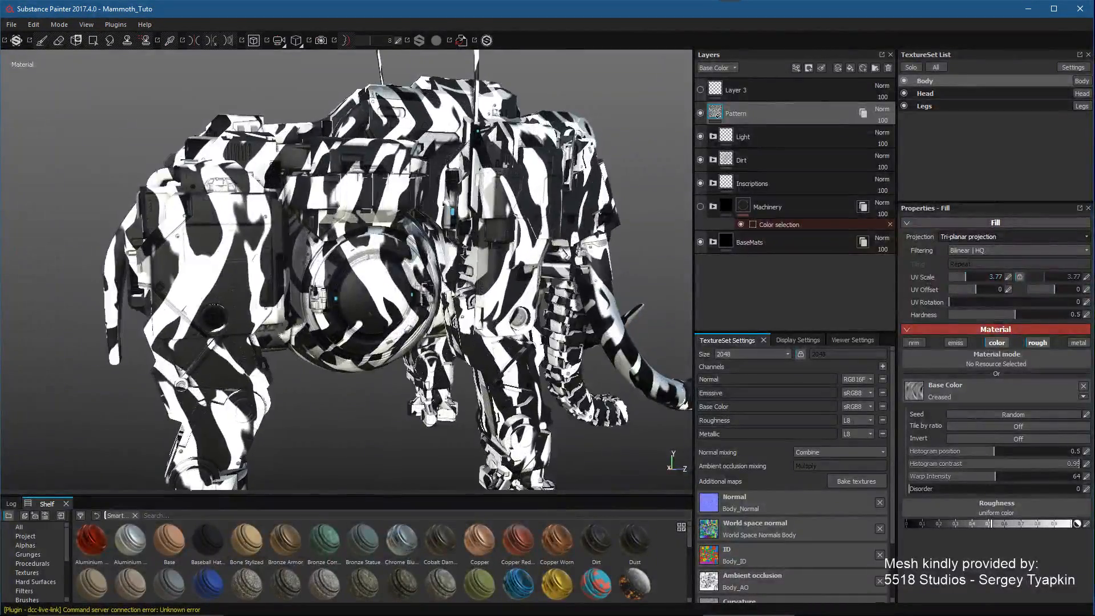
{"action": "left_click_drag", "start_coordinate": [622, 189], "coordinate": [764, 158], "text": "alt"}
{"action": "left_click_drag", "start_coordinate": [438, 275], "coordinate": [513, 179], "text": "alt"}
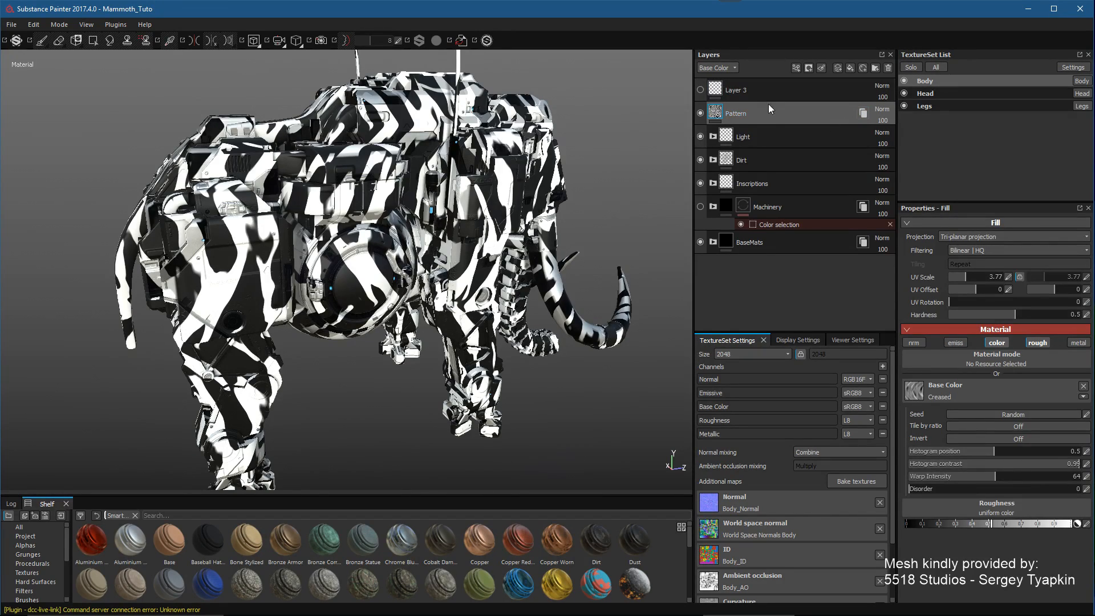
Step: Delete the zebra-striped Pattern fill layer from the Body texture set
{"action": "left_click", "coordinate": [888, 68]}
{"action": "left_click_drag", "start_coordinate": [460, 308], "coordinate": [479, 338], "text": "alt"}
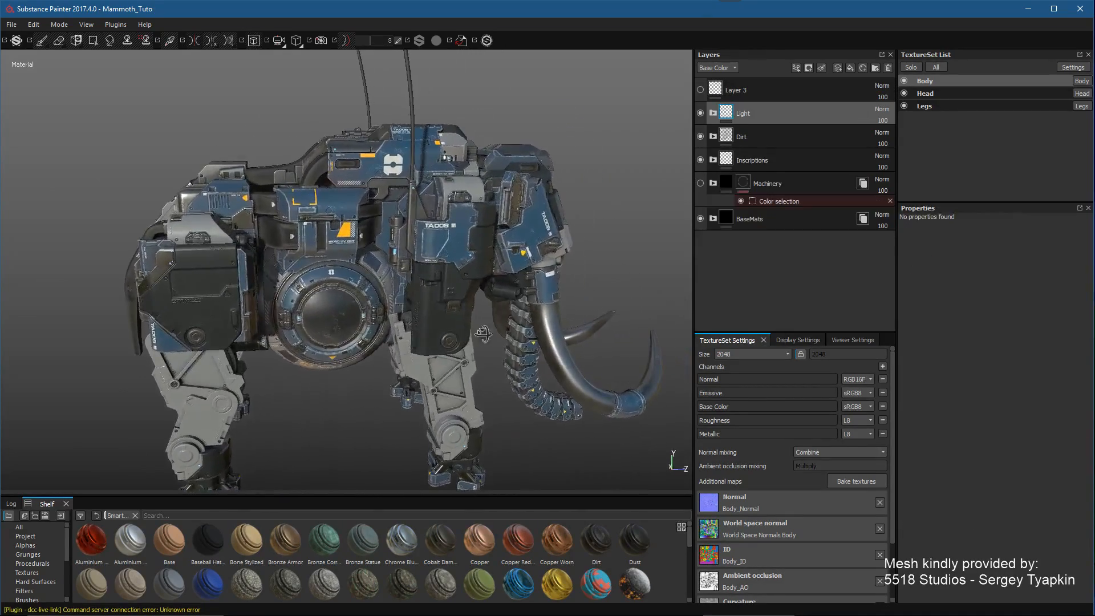
{"action": "right_click_drag", "start_coordinate": [479, 338], "coordinate": [501, 341], "text": "alt"}
{"action": "left_click_drag", "start_coordinate": [501, 341], "coordinate": [494, 329], "text": "alt"}
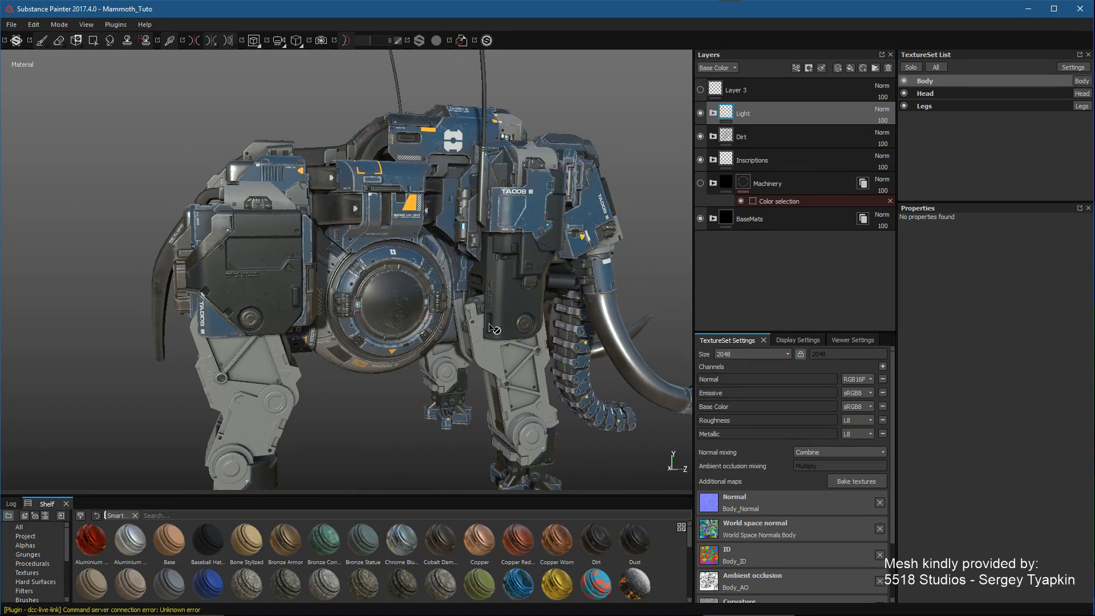
{"action": "scroll", "coordinate": [455, 247], "scroll_direction": "up", "scroll_amount": 1}
{"action": "middle_click_drag", "start_coordinate": [455, 247], "coordinate": [467, 227], "text": "alt"}
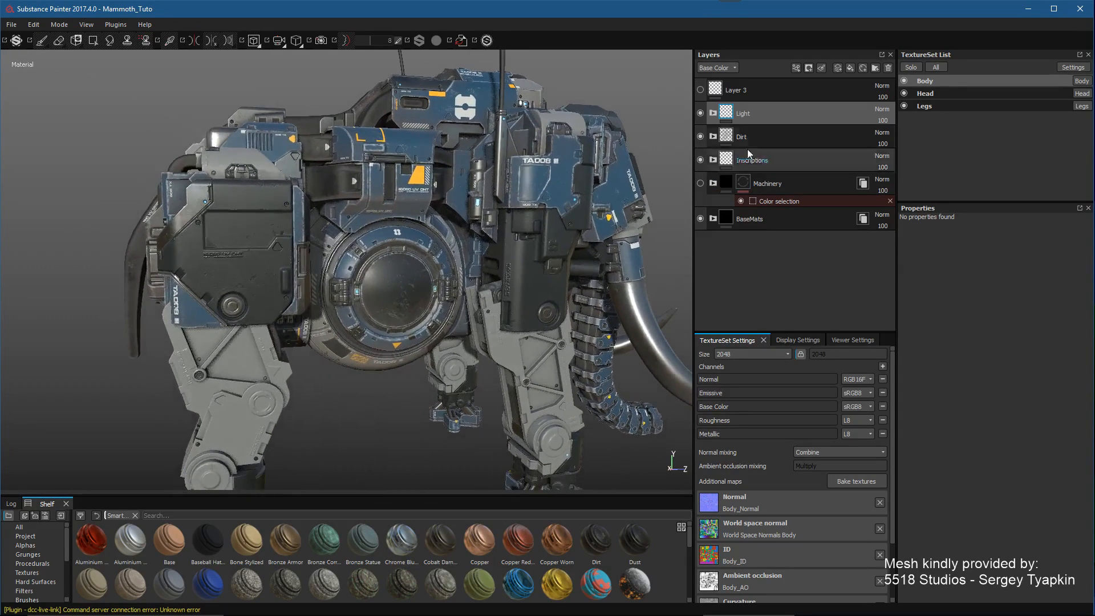
Step: Toggle the Dirt folder's visibility off and back on to examine its effect on the body
{"action": "left_click", "coordinate": [700, 137]}
{"action": "left_click", "coordinate": [700, 137]}
{"action": "left_click_drag", "start_coordinate": [531, 274], "coordinate": [513, 306], "text": "alt"}
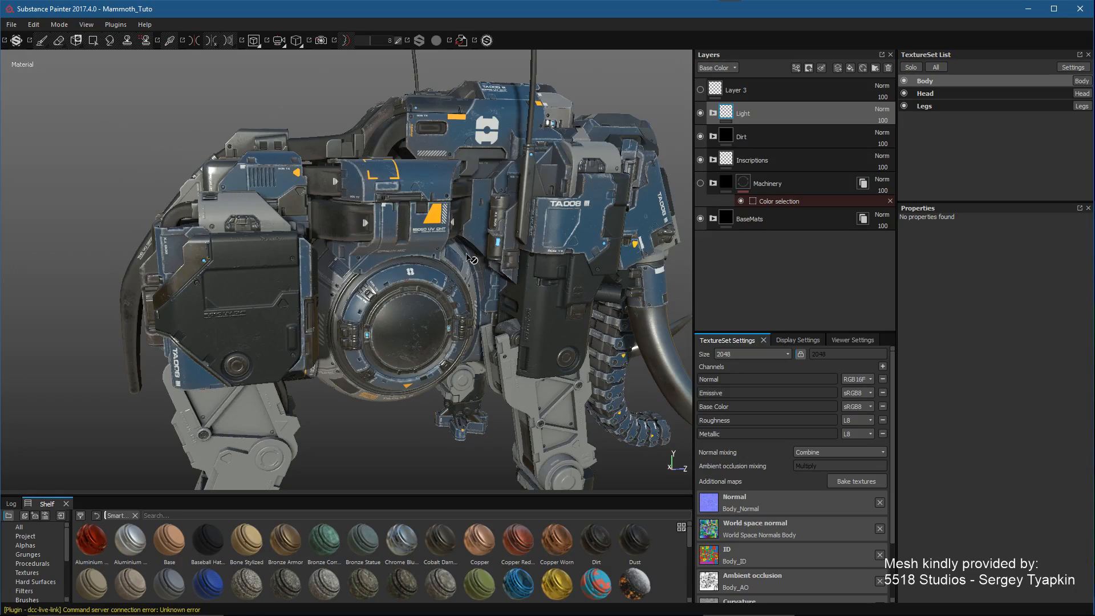
{"action": "right_click_drag", "start_coordinate": [440, 229], "coordinate": [479, 202], "text": "alt"}
{"action": "left_click_drag", "start_coordinate": [479, 202], "coordinate": [475, 214], "text": "alt"}
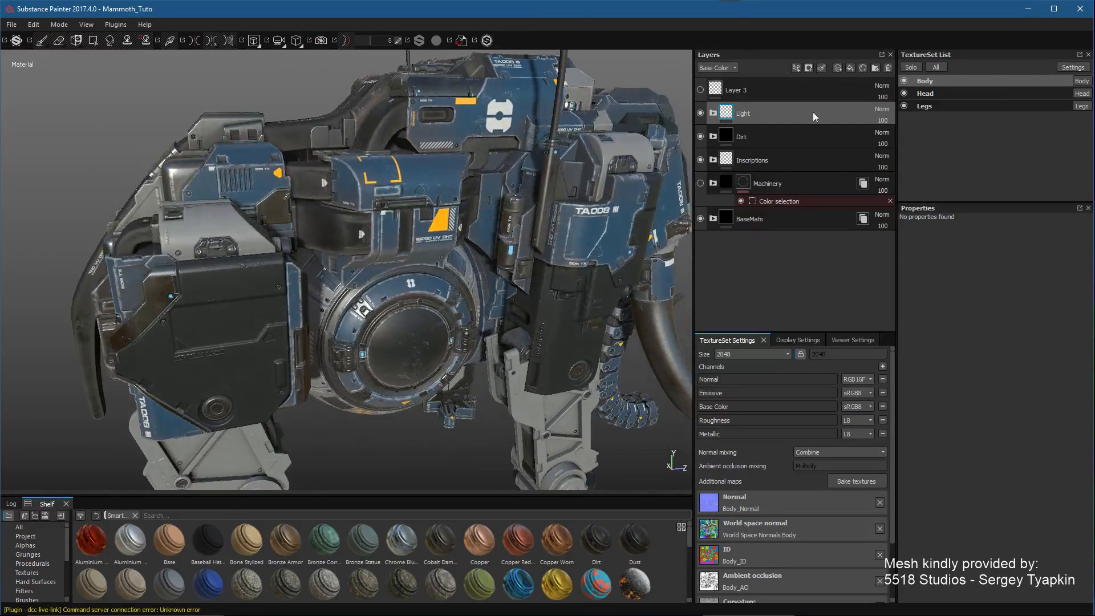
Step: Solo the Body texture set to inspect it by itself and restore the display of all texture sets
{"action": "left_click", "coordinate": [910, 68]}
{"action": "left_click_drag", "start_coordinate": [513, 297], "coordinate": [456, 285], "text": "alt"}
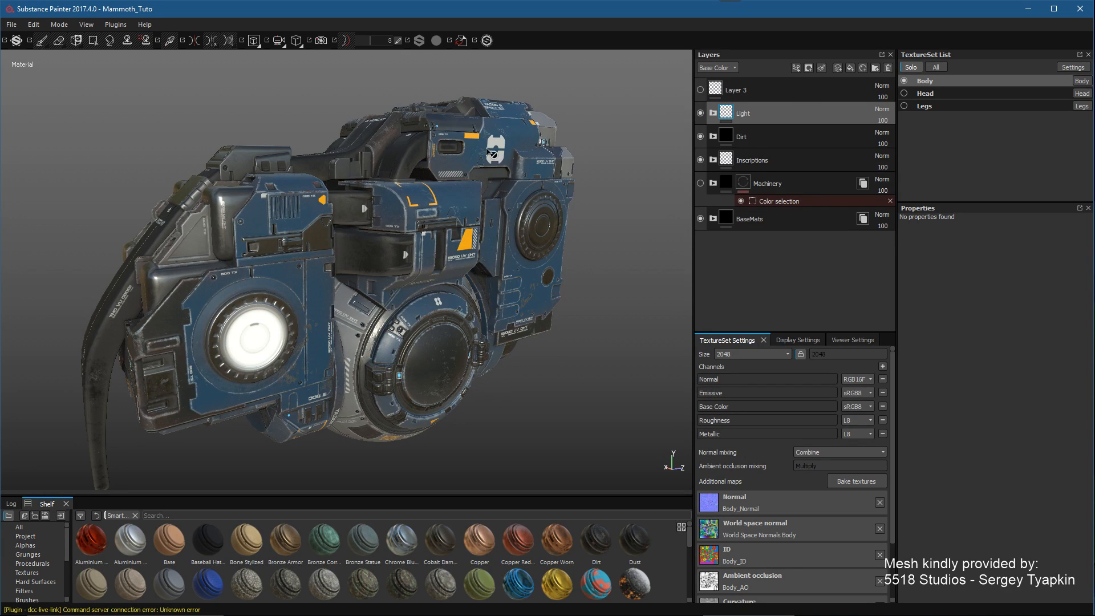
{"action": "left_click", "coordinate": [910, 68]}
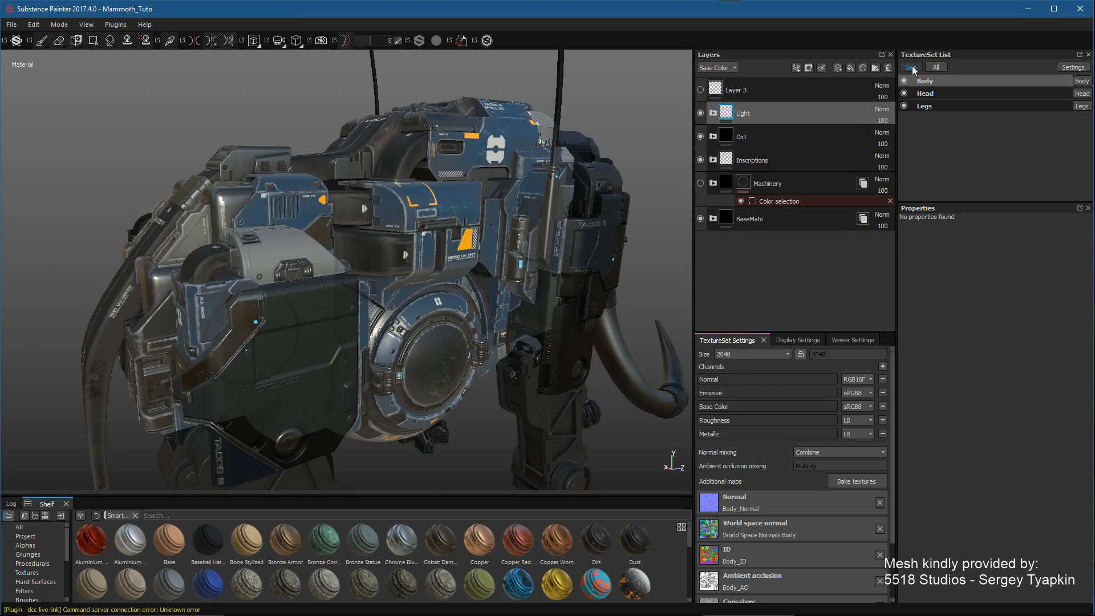
{"action": "left_click_drag", "start_coordinate": [533, 295], "coordinate": [441, 310], "text": "alt"}
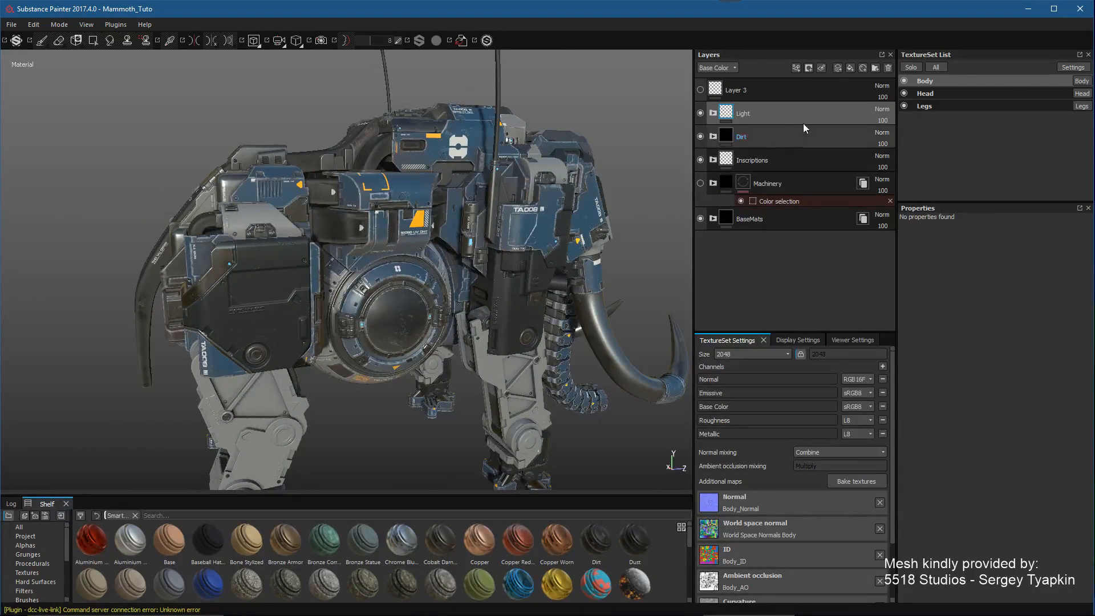
Step: Add a fill layer above the Light folder and rename it Dirt
{"action": "left_click", "coordinate": [850, 66]}
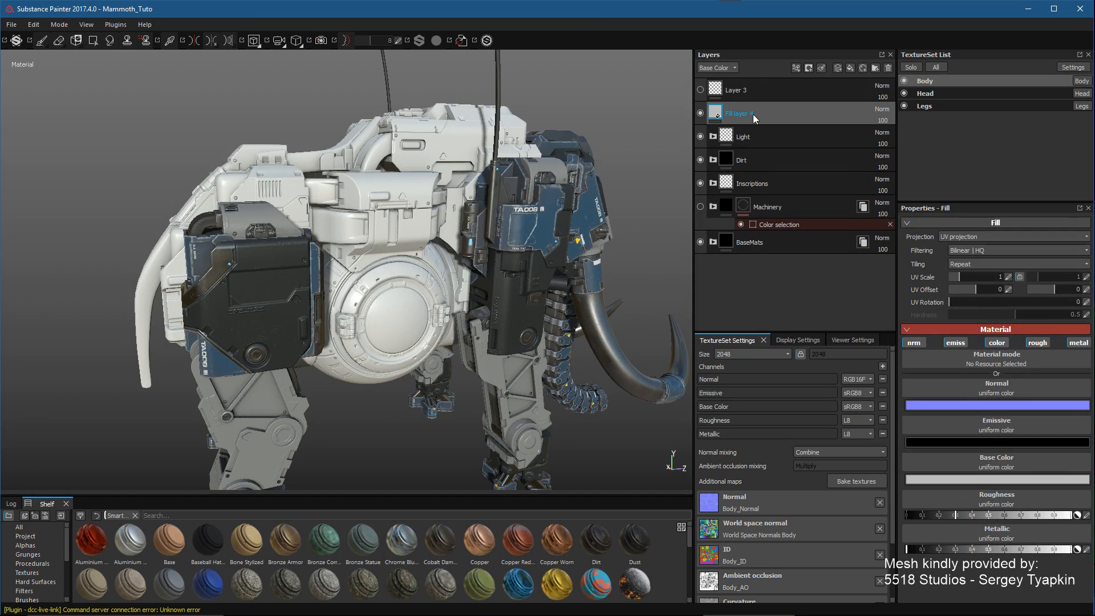
{"action": "type", "text": "Dirt"}
{"action": "key", "text": "Return"}
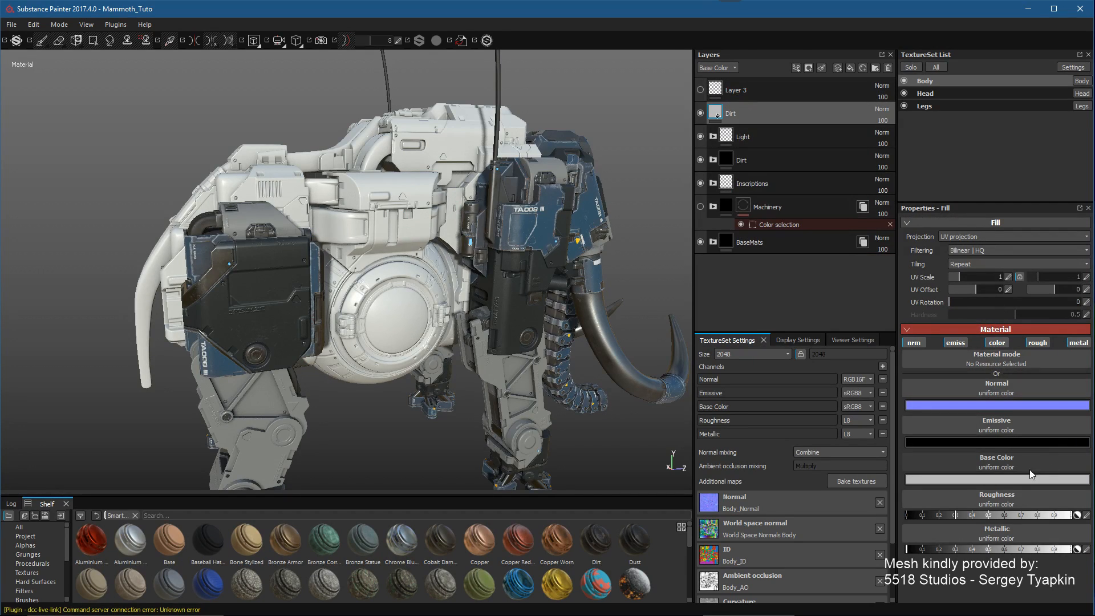
Step: Raise the Dirt fill layer's roughness to about 0.9 and disable its normal and emissive channels
{"action": "left_click_drag", "start_coordinate": [1018, 515], "coordinate": [1053, 515]}
{"action": "scroll", "coordinate": [447, 259], "scroll_direction": "up", "scroll_amount": 2}
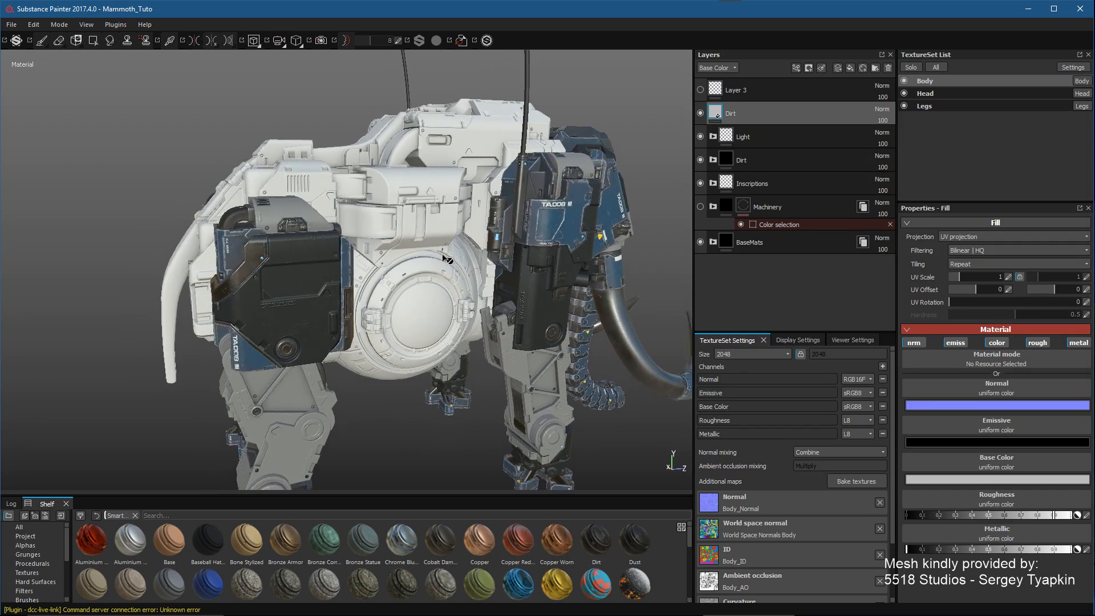
{"action": "middle_click_drag", "start_coordinate": [446, 259], "coordinate": [422, 259], "text": "alt"}
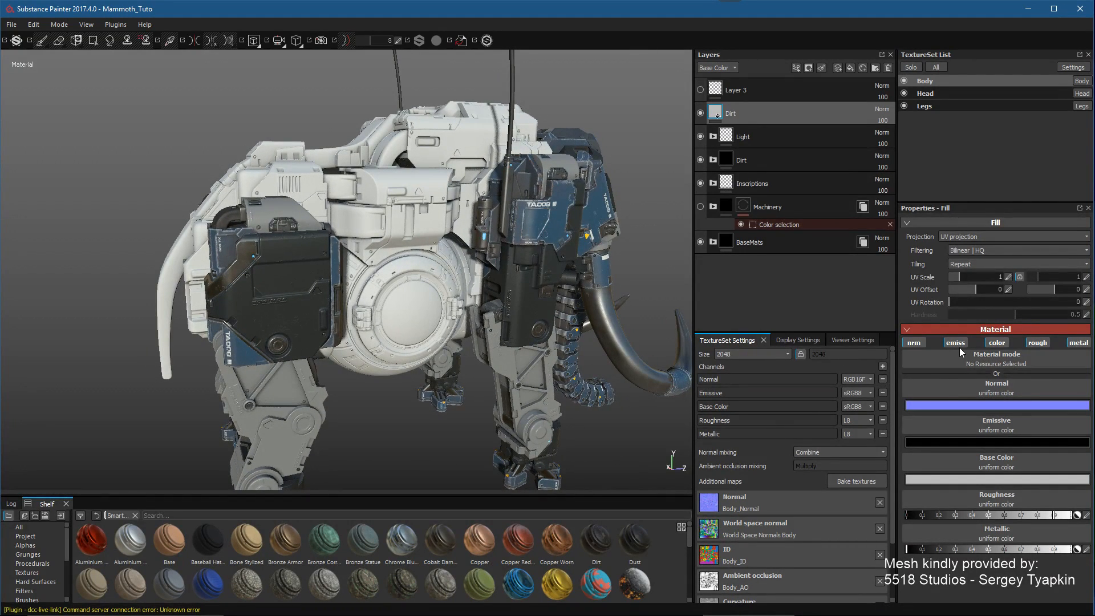
{"action": "left_click", "coordinate": [905, 343]}
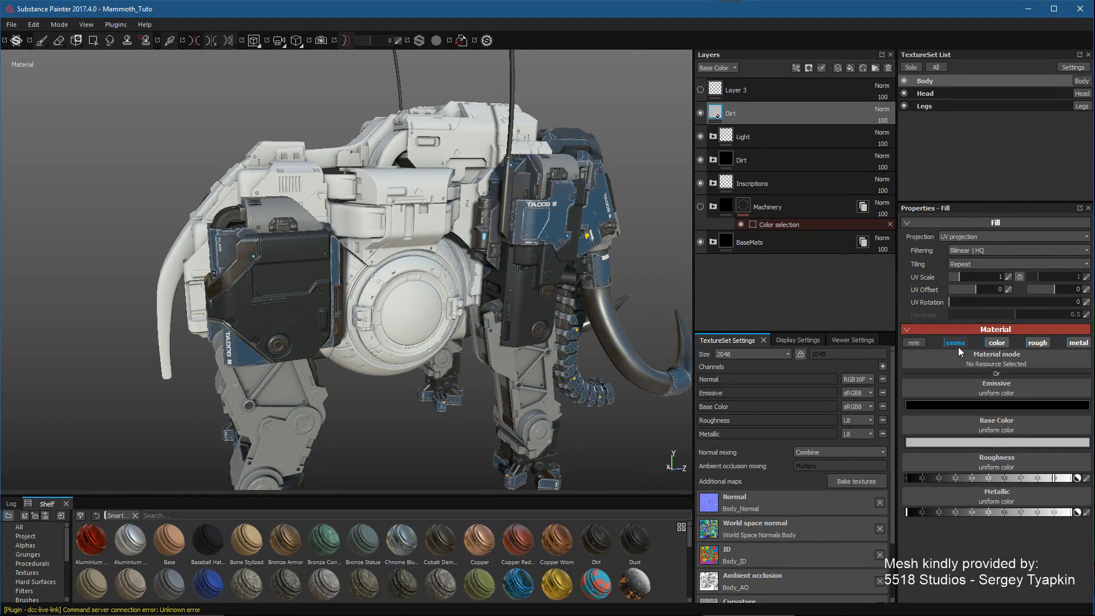
{"action": "left_click", "coordinate": [958, 341]}
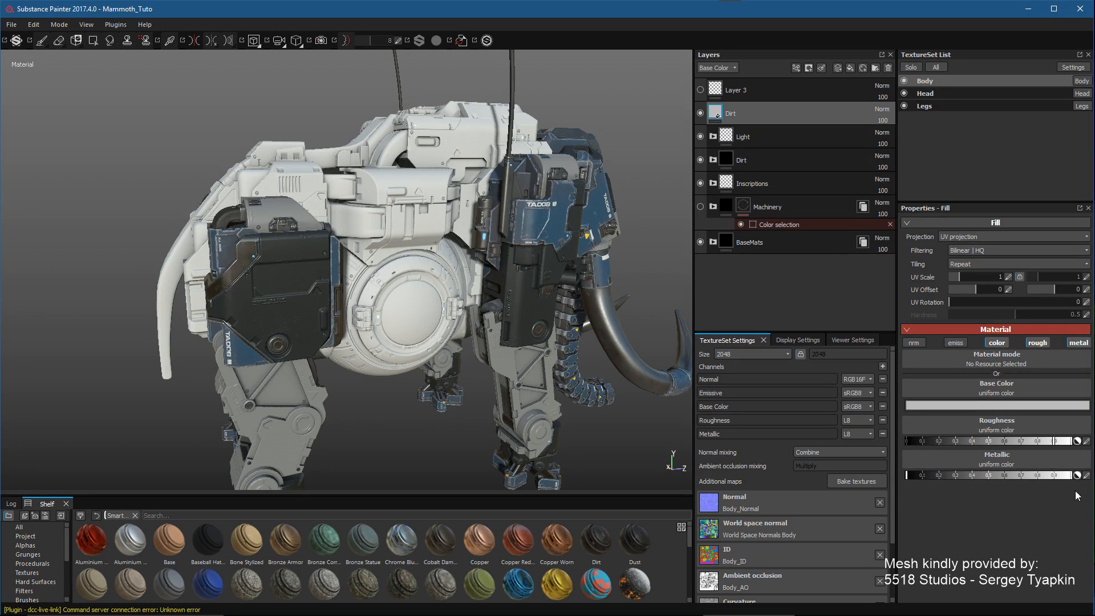
Step: Set the Dirt fill layer's base color to a dark brown, RGB 0.045, 0.038, 0.028
{"action": "left_click", "coordinate": [987, 406]}
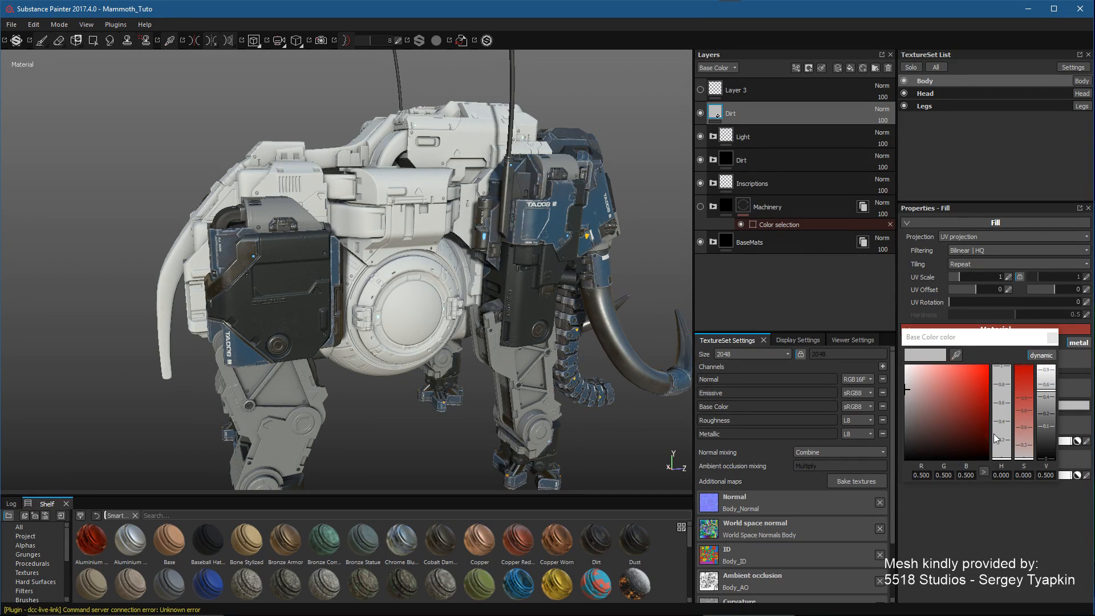
{"action": "left_click_drag", "start_coordinate": [916, 433], "coordinate": [908, 440]}
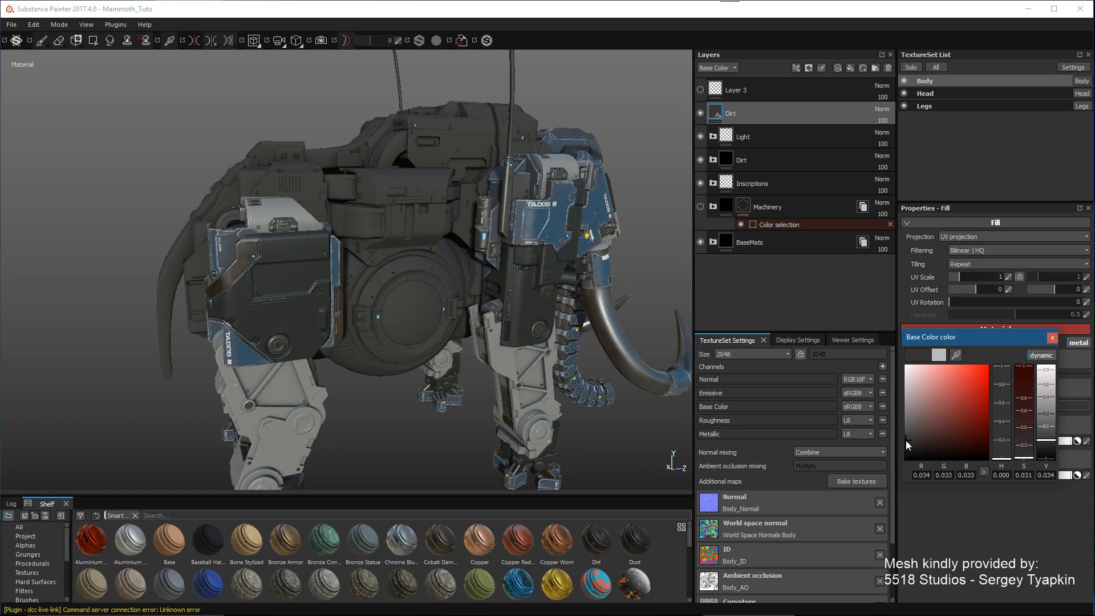
{"action": "left_click", "coordinate": [1024, 457]}
{"action": "left_click_drag", "start_coordinate": [1001, 458], "coordinate": [1002, 449]}
{"action": "left_click_drag", "start_coordinate": [912, 440], "coordinate": [922, 442]}
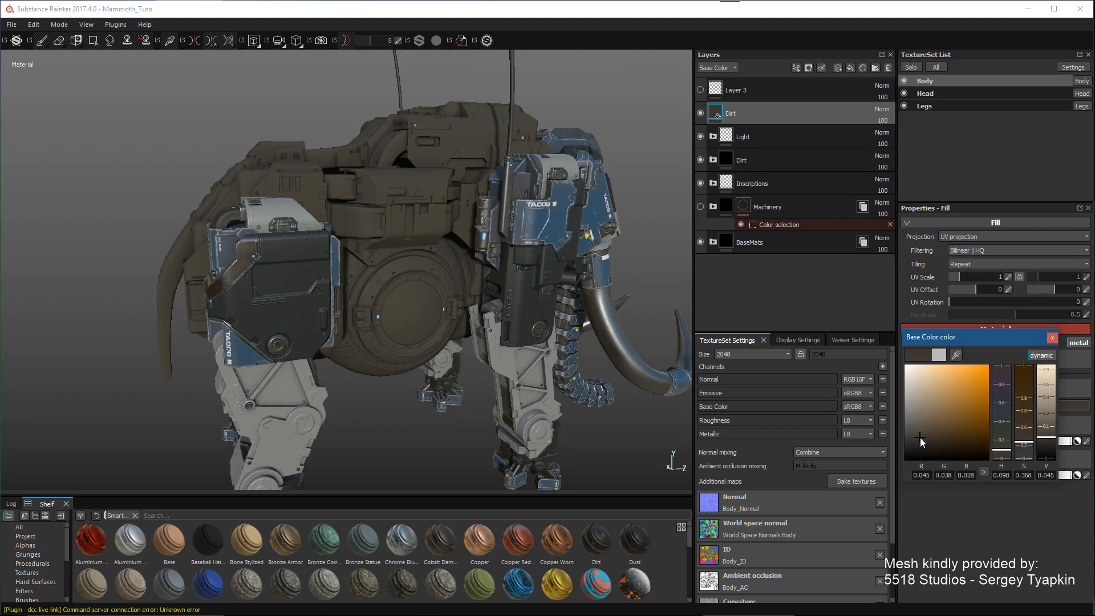
{"action": "left_click", "coordinate": [1052, 338]}
{"action": "left_click_drag", "start_coordinate": [476, 273], "coordinate": [524, 277], "text": "alt"}
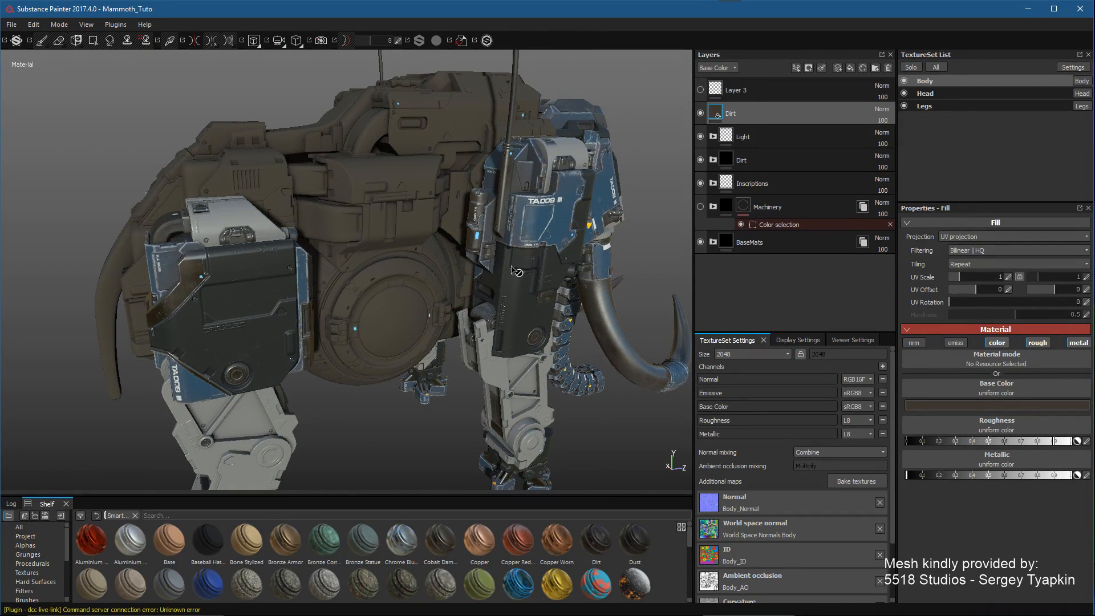
Step: Add a black mask to the Dirt fill layer
{"action": "right_click", "coordinate": [765, 112]}
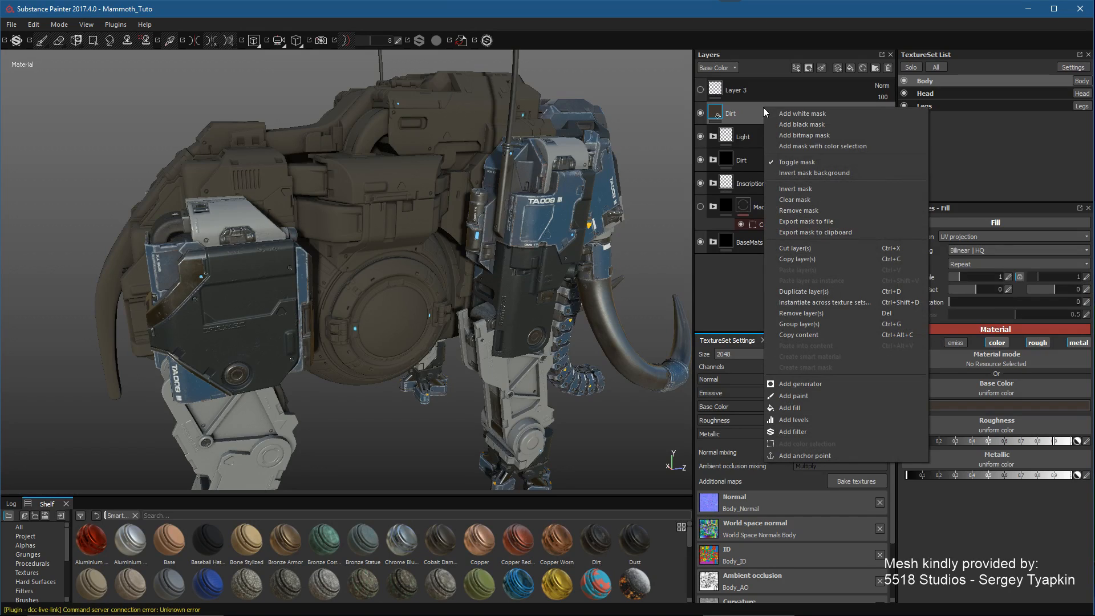
{"action": "left_click", "coordinate": [801, 124]}
{"action": "left_click_drag", "start_coordinate": [513, 262], "coordinate": [498, 273], "text": "alt"}
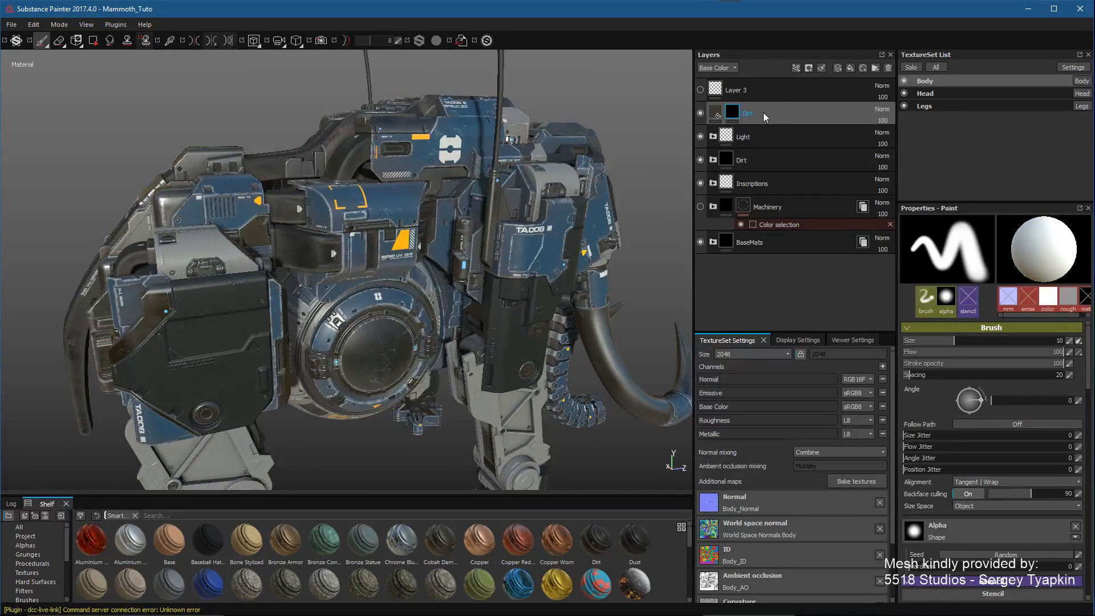
Step: Add a generator to the Dirt layer's mask and assign MG Mask Editor to it
{"action": "left_click", "coordinate": [795, 67]}
{"action": "left_click", "coordinate": [813, 81]}
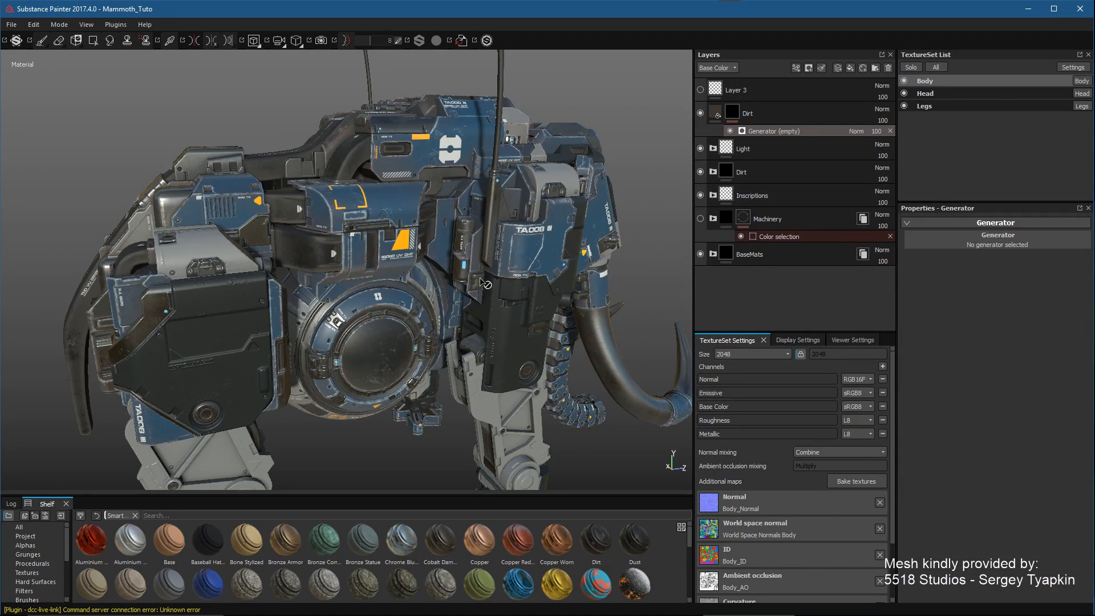
{"action": "left_click_drag", "start_coordinate": [570, 256], "coordinate": [627, 260], "text": "alt"}
{"action": "left_click", "coordinate": [956, 239]}
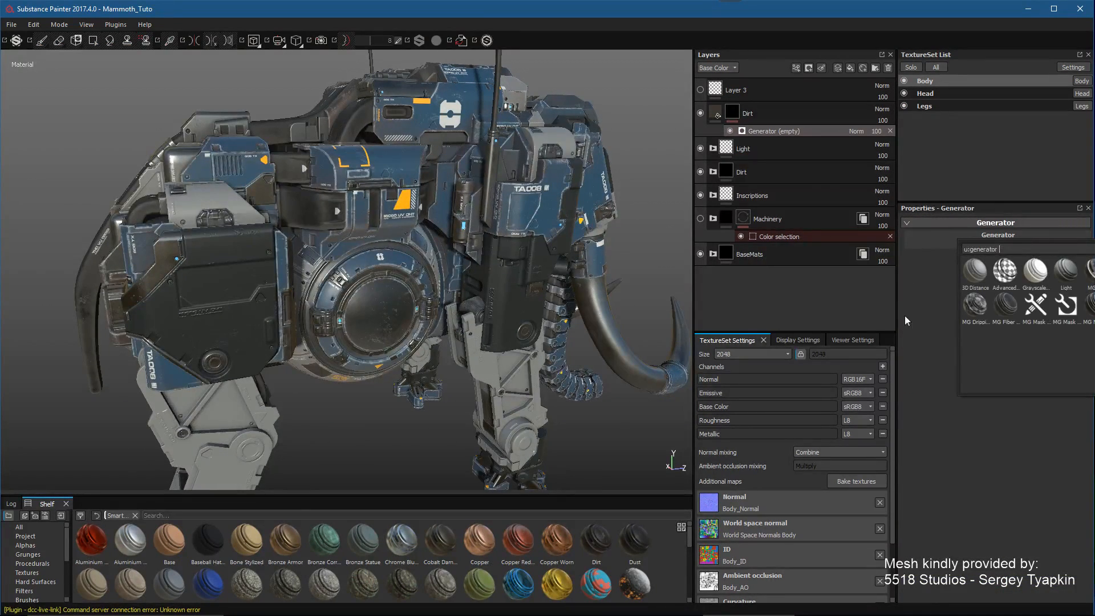
{"action": "left_click", "coordinate": [1071, 309]}
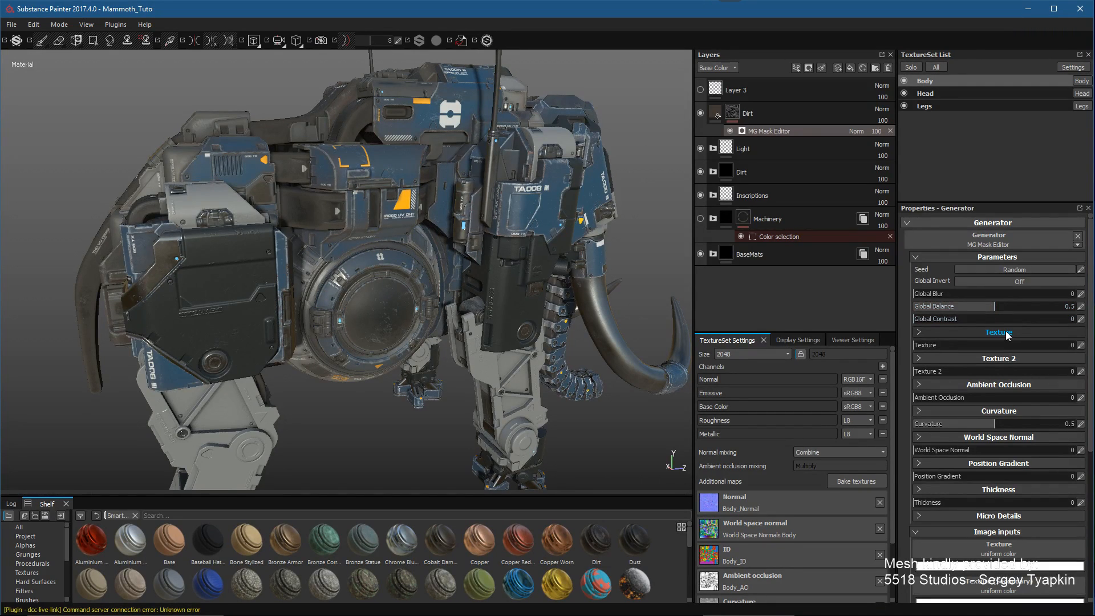
Step: Set the mask generator's Curvature to 0 and its Position Gradient to 1
{"action": "mouse_move", "coordinate": [583, 274]}
{"action": "left_mouse_down", "text": "alt"}
{"action": "mouse_move", "coordinate": [574, 273]}
{"action": "mouse_move", "coordinate": [585, 263]}
{"action": "left_mouse_up", "text": "alt"}
{"action": "left_click_drag", "start_coordinate": [963, 429], "coordinate": [981, 444]}
{"action": "scroll", "coordinate": [980, 455], "scroll_direction": "down", "scroll_amount": 1}
{"action": "left_click_drag", "start_coordinate": [1054, 449], "coordinate": [1081, 447]}
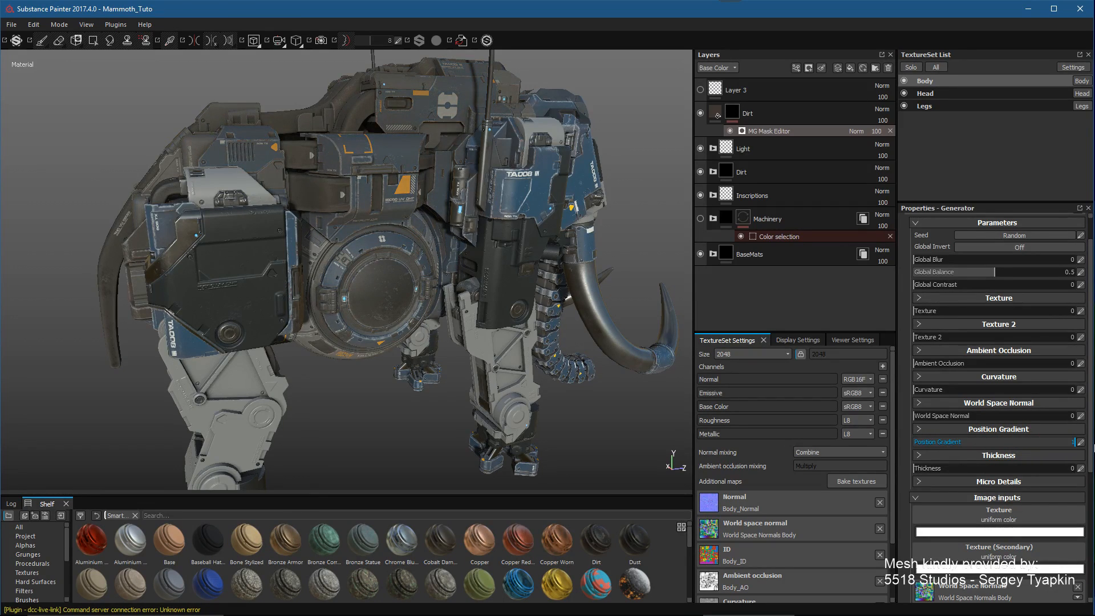
Step: Expand the generator's Position Gradient settings and raise the gradient's Contrast to 0.86, keeping Top To Bottom at 1
{"action": "left_click", "coordinate": [1007, 433]}
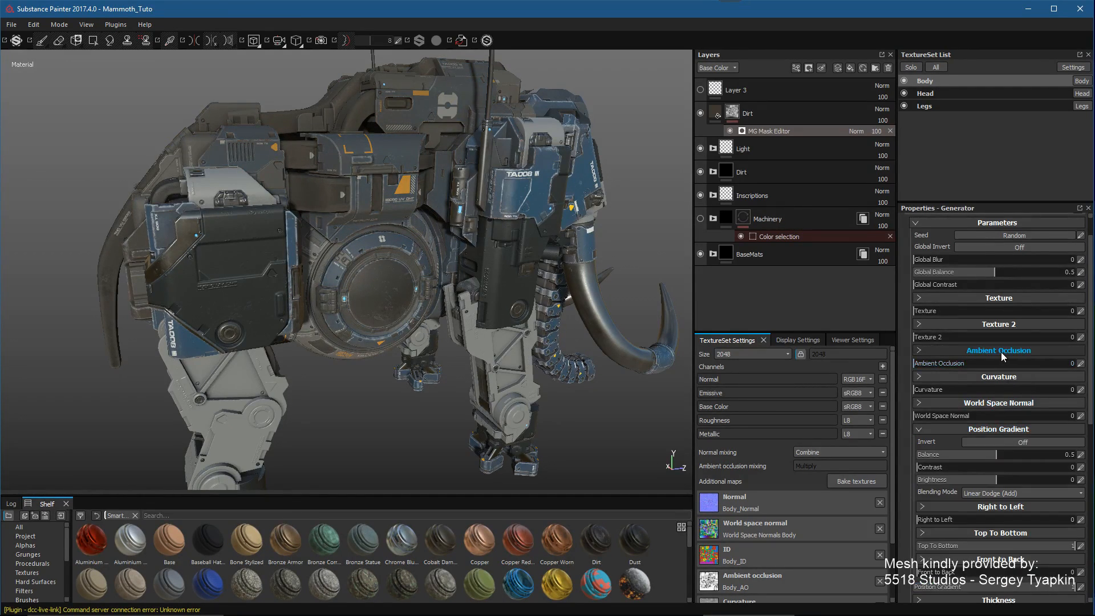
{"action": "scroll", "coordinate": [1001, 351], "scroll_direction": "down", "scroll_amount": 3}
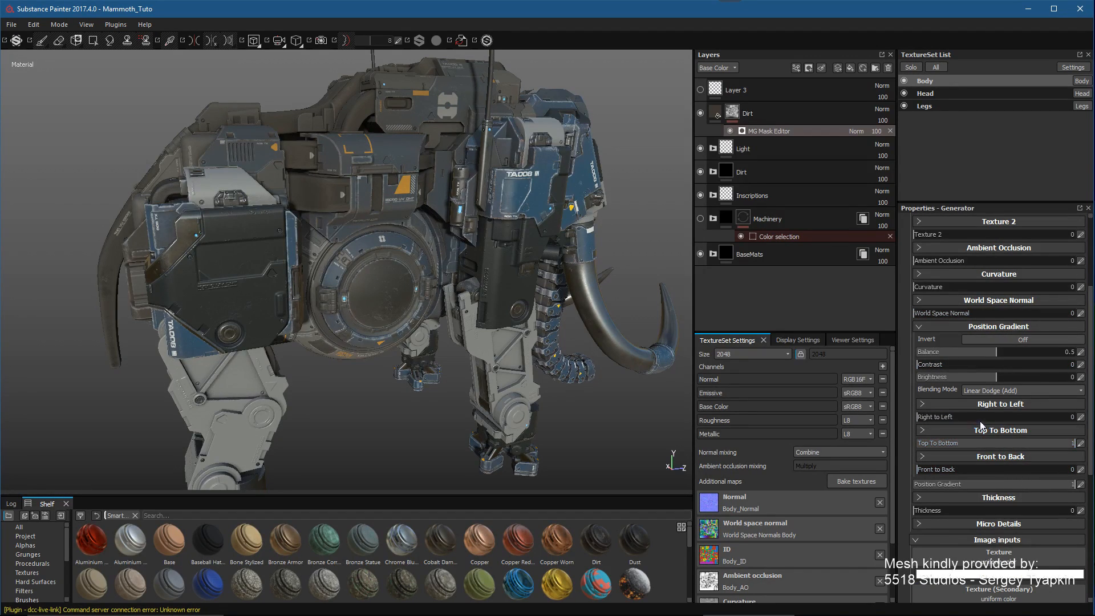
{"action": "mouse_move", "coordinate": [1072, 443]}
{"action": "left_mouse_down"}
{"action": "mouse_move", "coordinate": [919, 443]}
{"action": "mouse_move", "coordinate": [1090, 443]}
{"action": "left_mouse_up"}
{"action": "left_click", "coordinate": [936, 364]}
{"action": "left_click_drag", "start_coordinate": [938, 367], "coordinate": [1054, 371]}
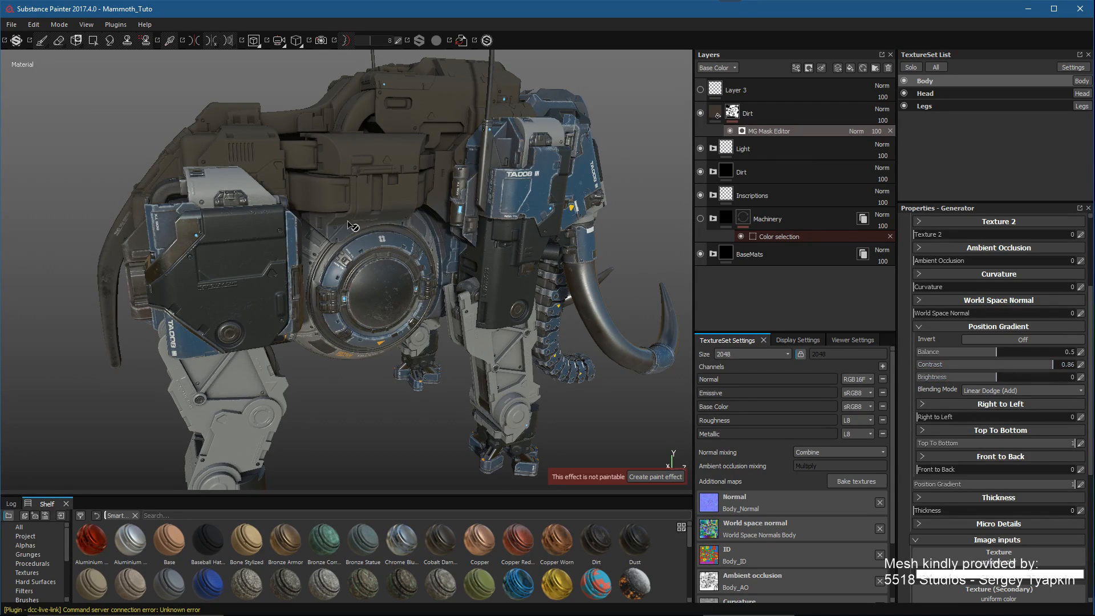
Step: Refine the Position Gradient with Contrast 0.81 and Top To Bottom 1, and bring up the generator's image inputs
{"action": "left_click", "coordinate": [1039, 444]}
{"action": "left_click_drag", "start_coordinate": [1039, 444], "coordinate": [1083, 459]}
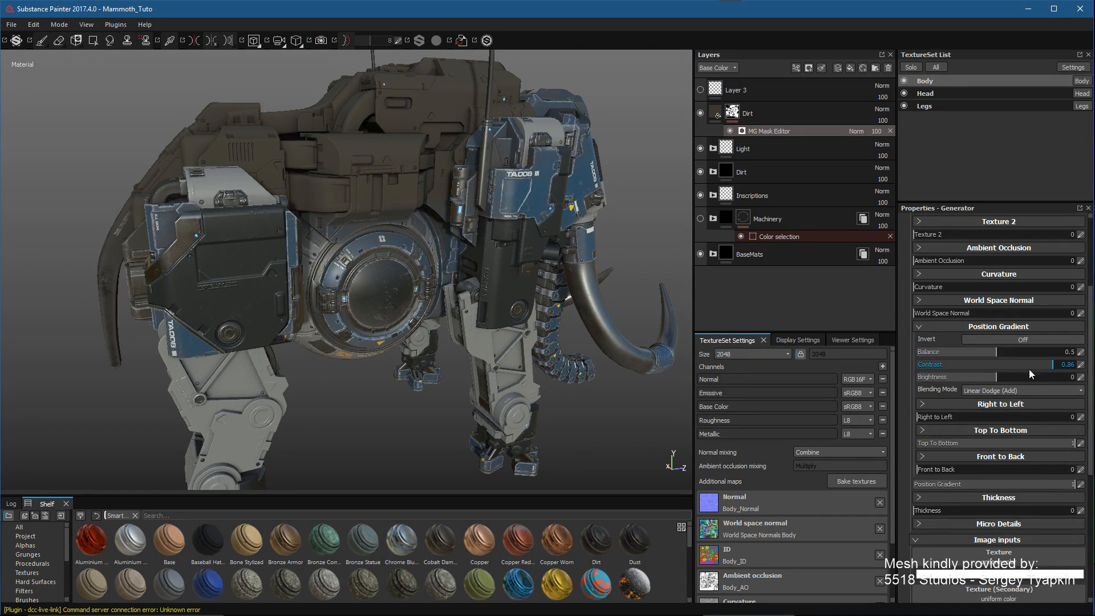
{"action": "left_click_drag", "start_coordinate": [1049, 372], "coordinate": [1048, 373]}
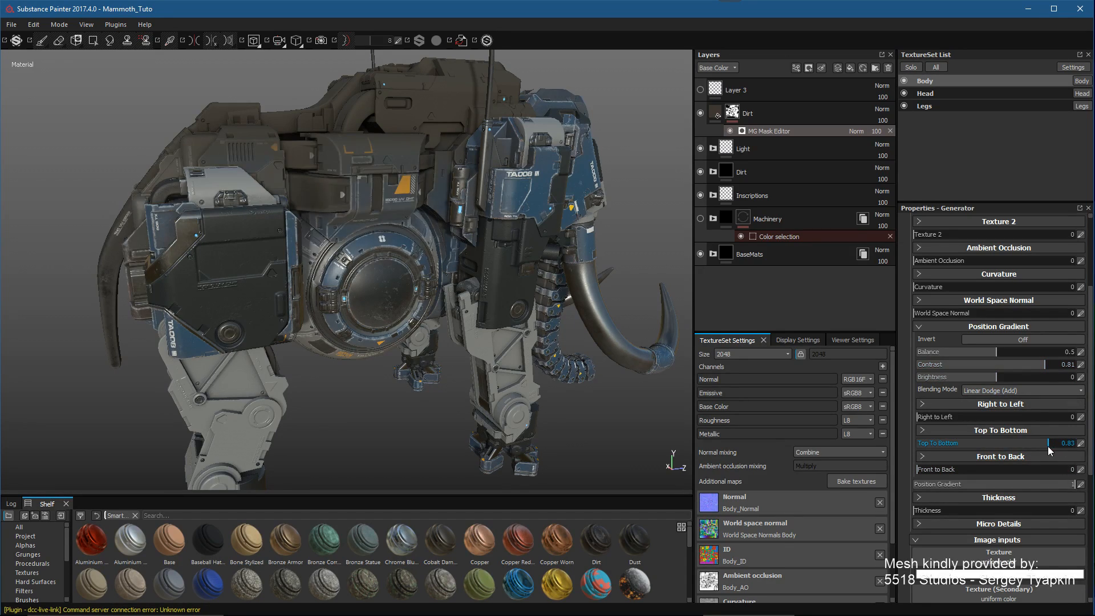
{"action": "left_click_drag", "start_coordinate": [936, 415], "coordinate": [862, 418]}
{"action": "left_click_drag", "start_coordinate": [540, 272], "coordinate": [491, 275], "text": "alt"}
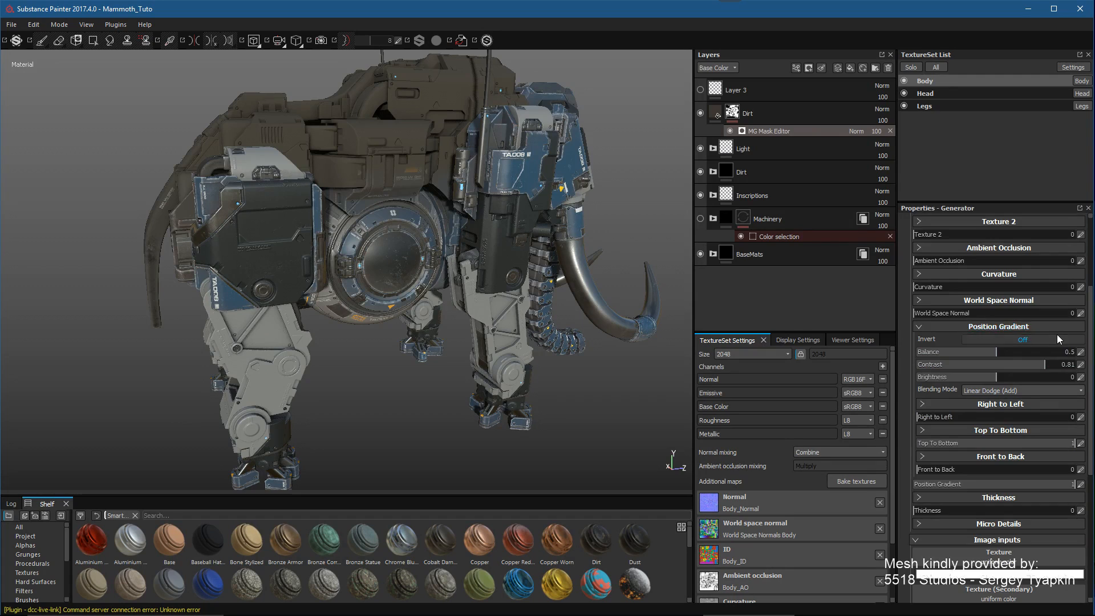
{"action": "scroll", "coordinate": [1057, 346], "scroll_direction": "down", "scroll_amount": 5}
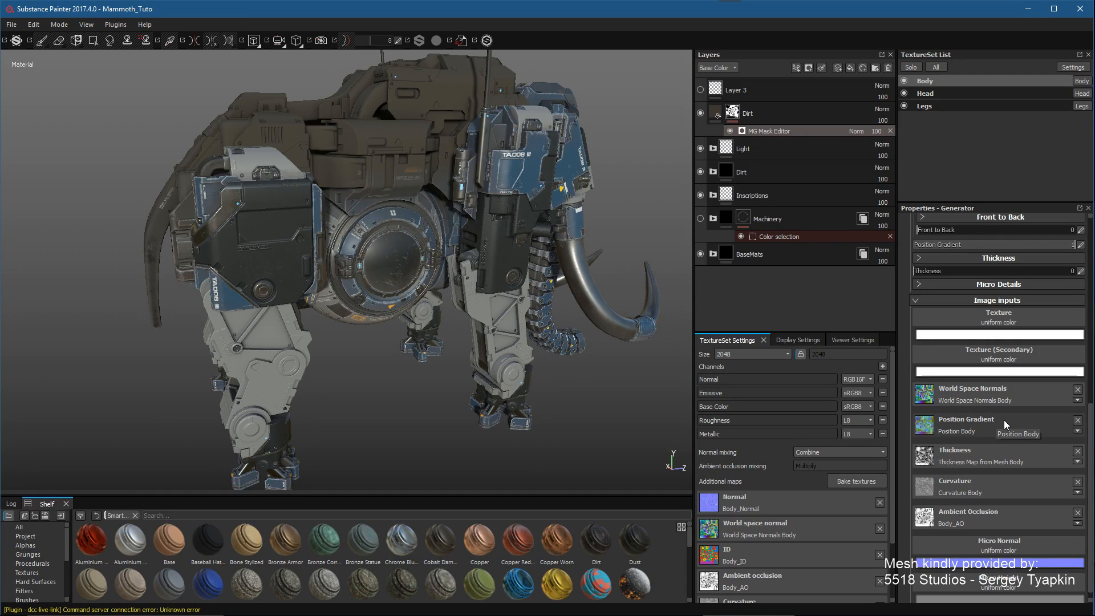
Step: Inspect the Position baker's parameters and Axis choices in the mesh map baking settings, then close them without baking
{"action": "left_click", "coordinate": [855, 482]}
{"action": "left_click", "coordinate": [418, 245]}
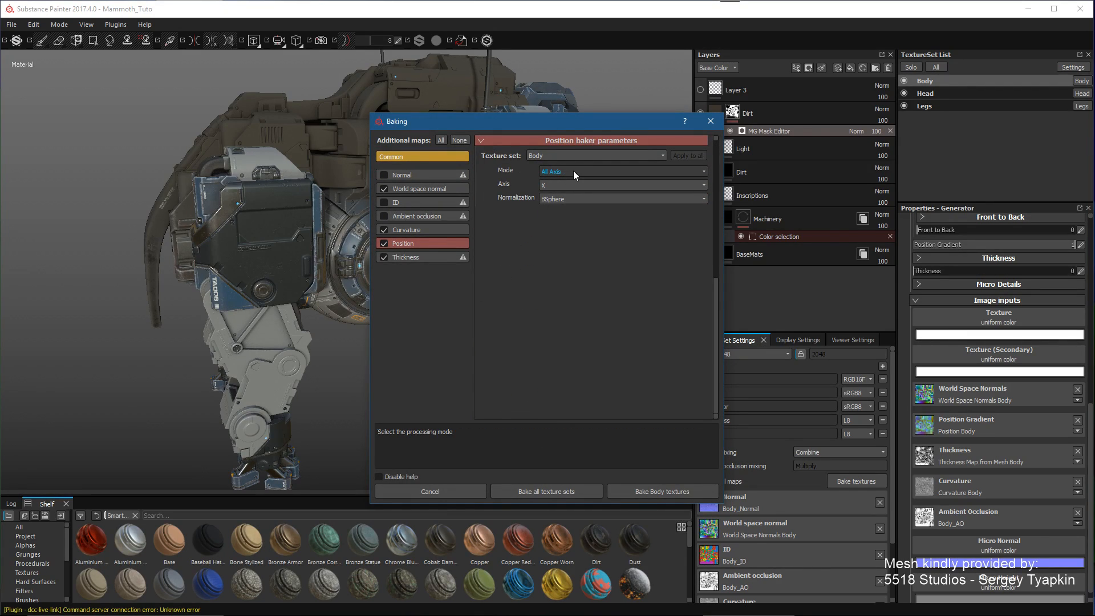
{"action": "left_click", "coordinate": [564, 185]}
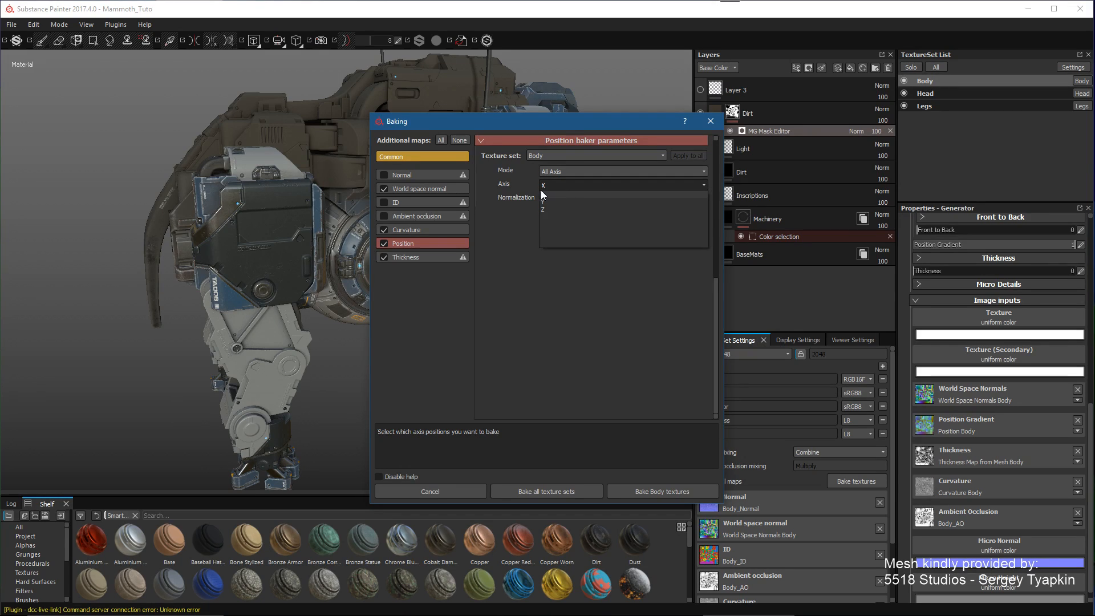
{"action": "left_click", "coordinate": [527, 282]}
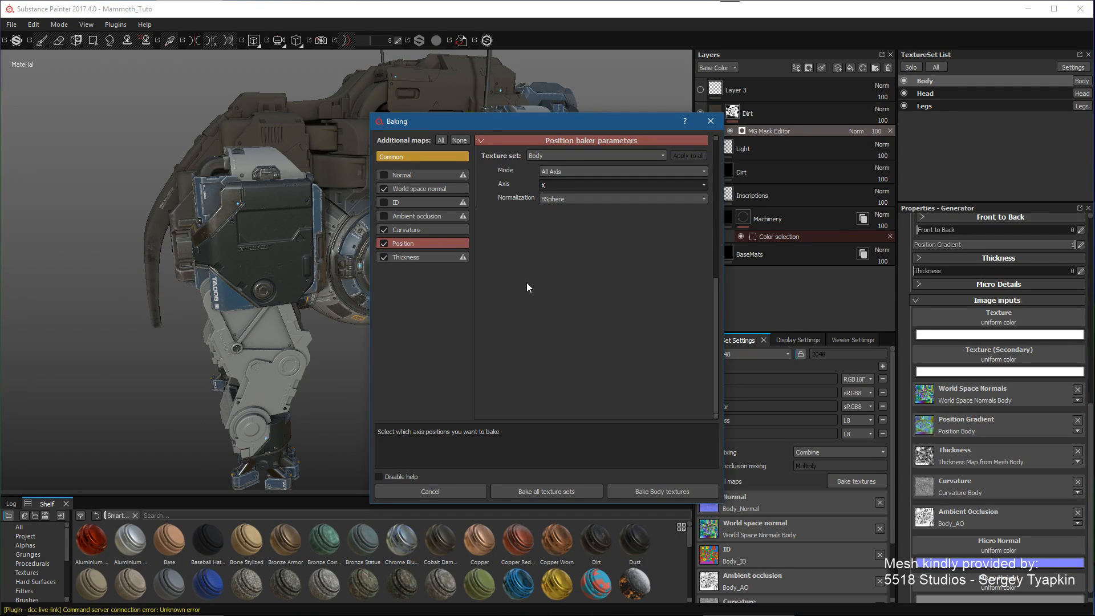
{"action": "left_click", "coordinate": [709, 121]}
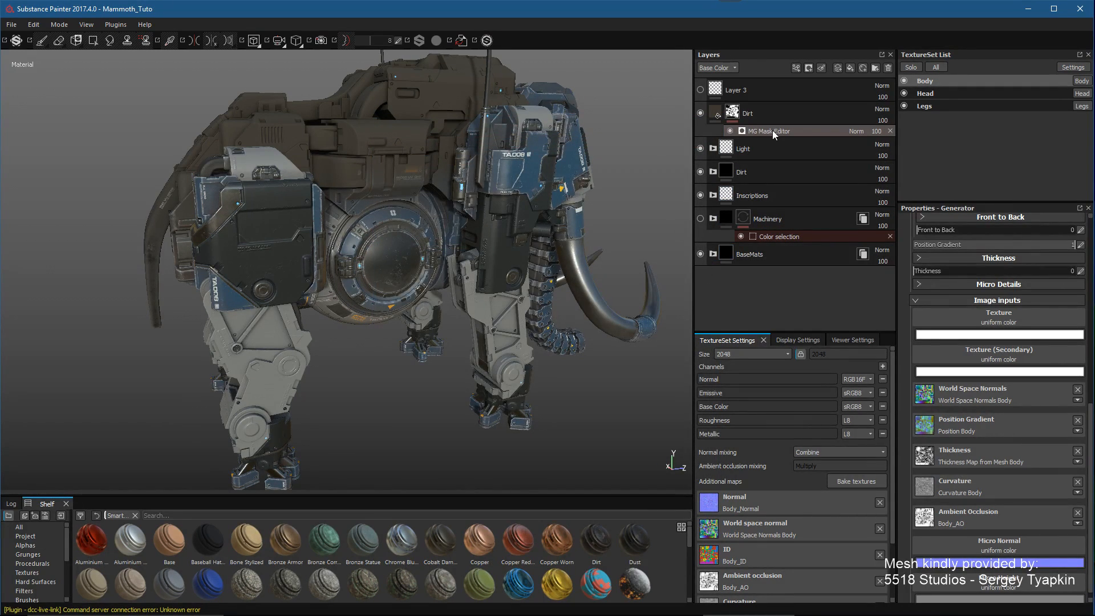
Step: Set the mask generator's Front to Back gradient to 0.13 and check the dirt coverage around the mammoth's body
{"action": "scroll", "coordinate": [1006, 384], "scroll_direction": "up", "scroll_amount": 5}
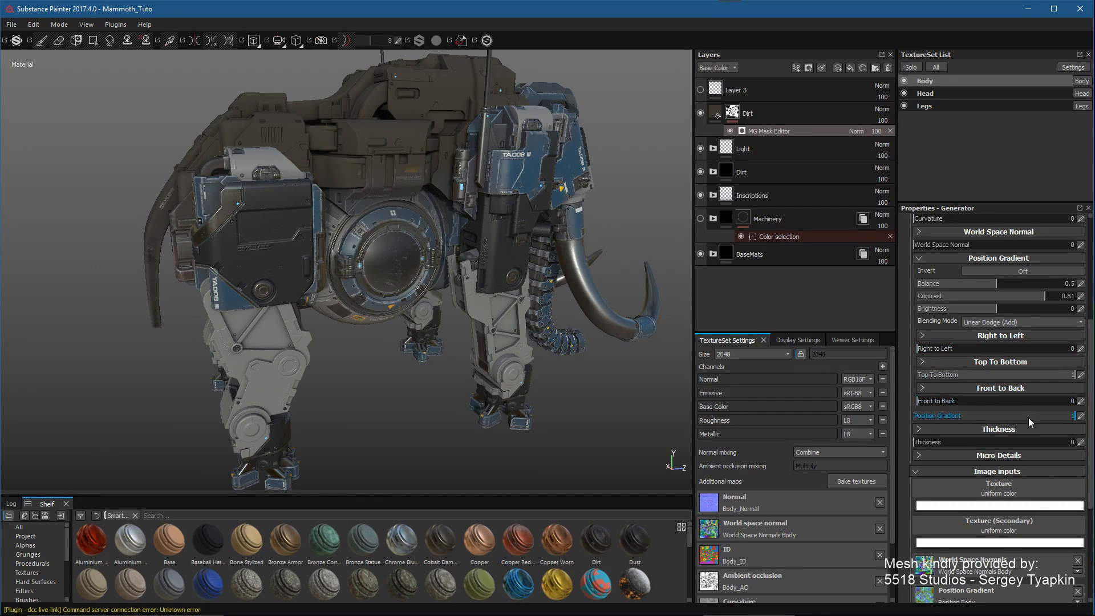
{"action": "mouse_move", "coordinate": [945, 404]}
{"action": "left_mouse_down"}
{"action": "mouse_move", "coordinate": [1006, 404]}
{"action": "mouse_move", "coordinate": [937, 409]}
{"action": "left_mouse_up"}
{"action": "left_click_drag", "start_coordinate": [463, 260], "coordinate": [503, 282], "text": "alt"}
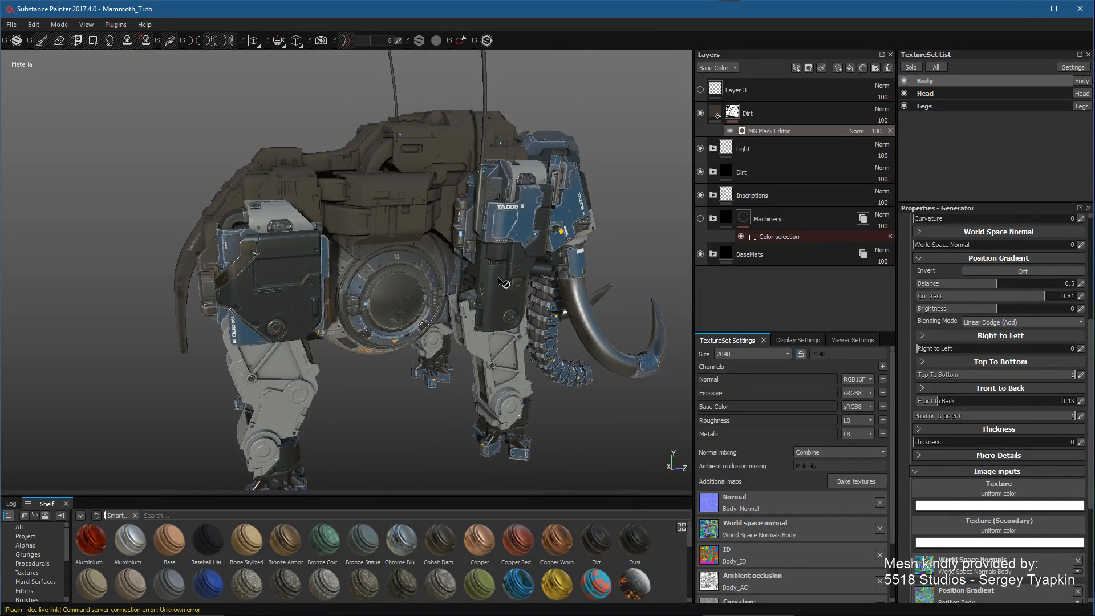
{"action": "left_click_drag", "start_coordinate": [458, 199], "coordinate": [466, 156], "text": "alt"}
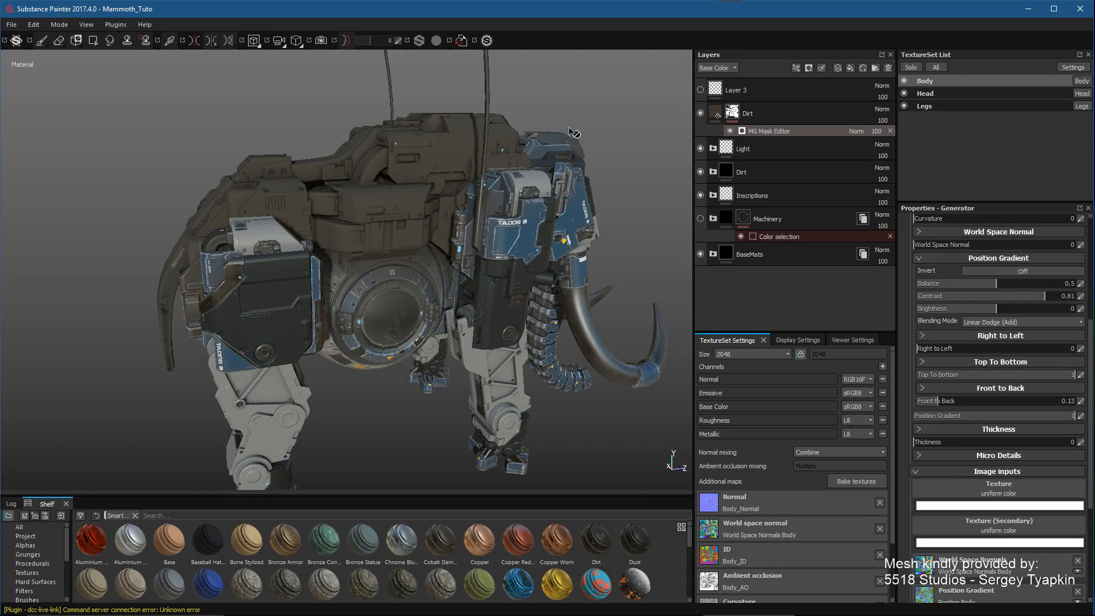
{"action": "left_click_drag", "start_coordinate": [513, 288], "coordinate": [509, 281], "text": "alt"}
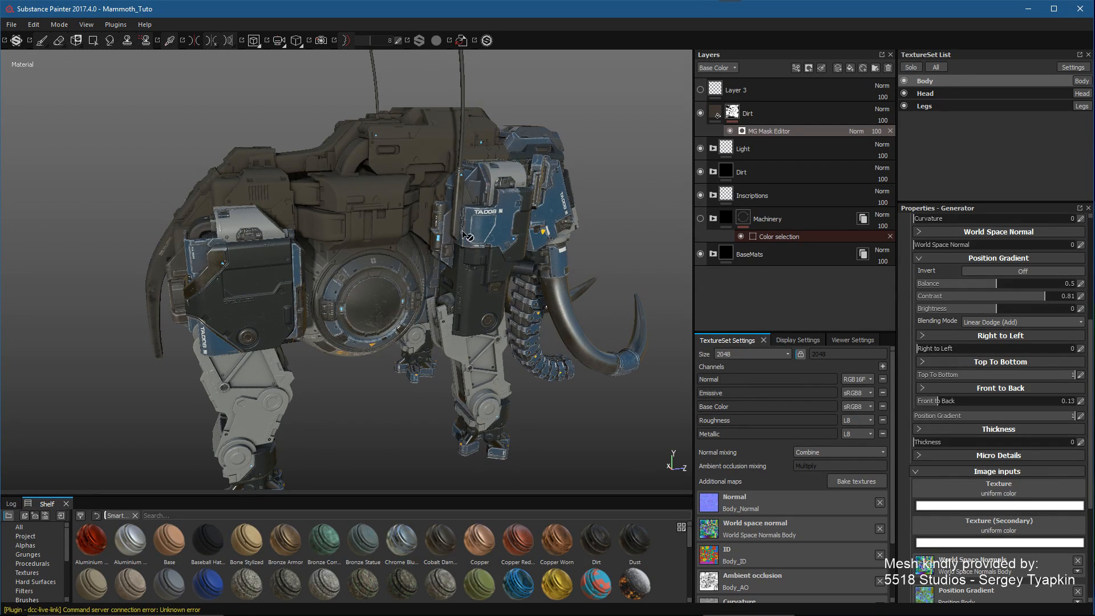
{"action": "left_click_drag", "start_coordinate": [468, 236], "coordinate": [451, 285], "text": "alt"}
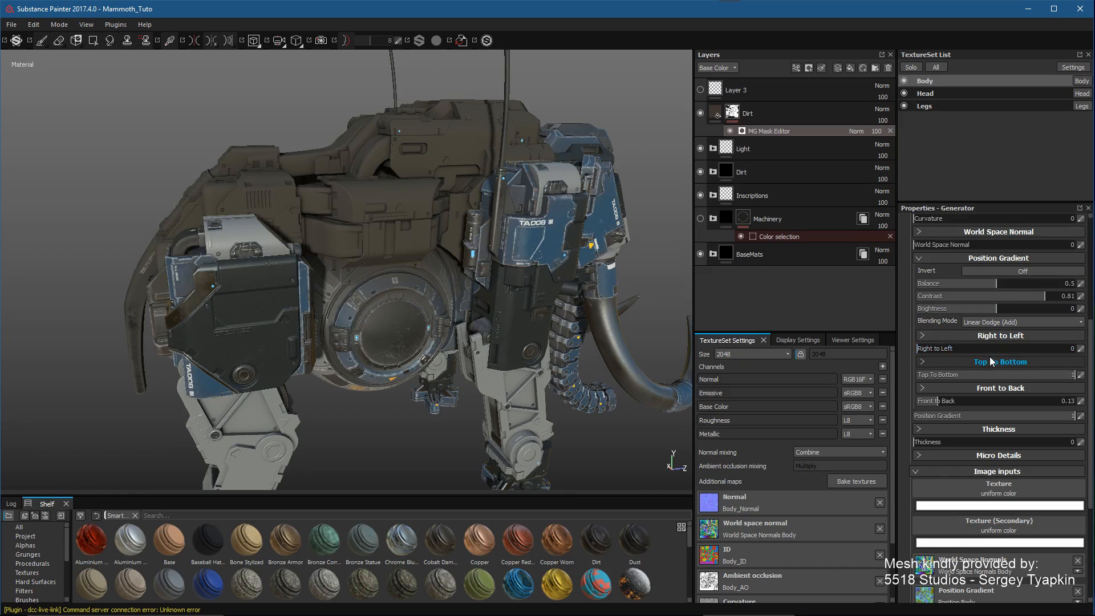
Step: Check the resources available for the generator's Texture image input without assigning one
{"action": "scroll", "coordinate": [990, 359], "scroll_direction": "down", "scroll_amount": 4}
{"action": "scroll", "coordinate": [991, 405], "scroll_direction": "up", "scroll_amount": 2}
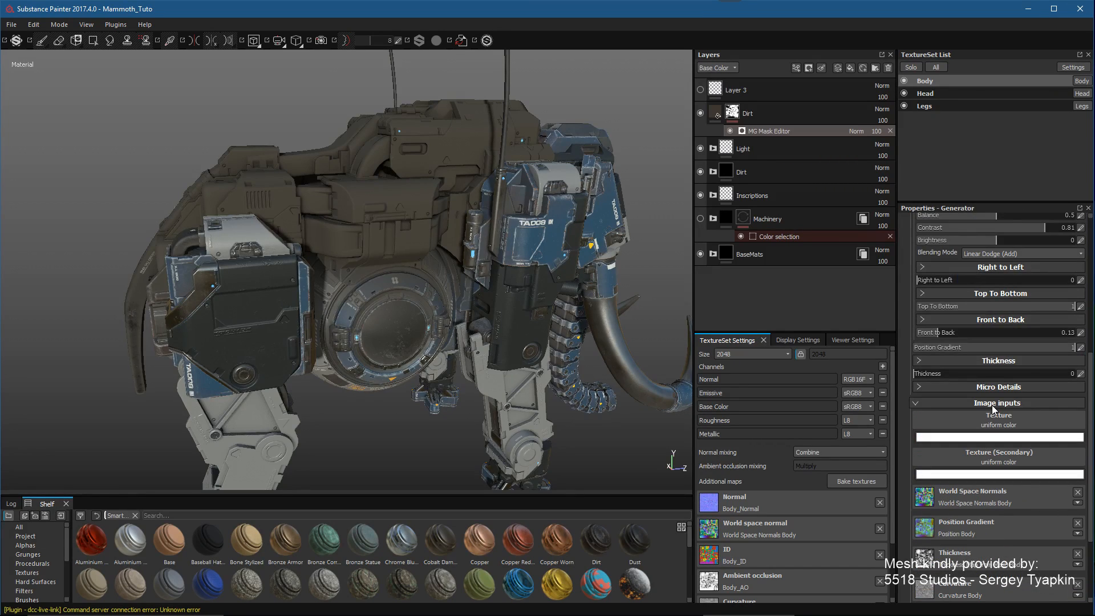
{"action": "left_click", "coordinate": [964, 419]}
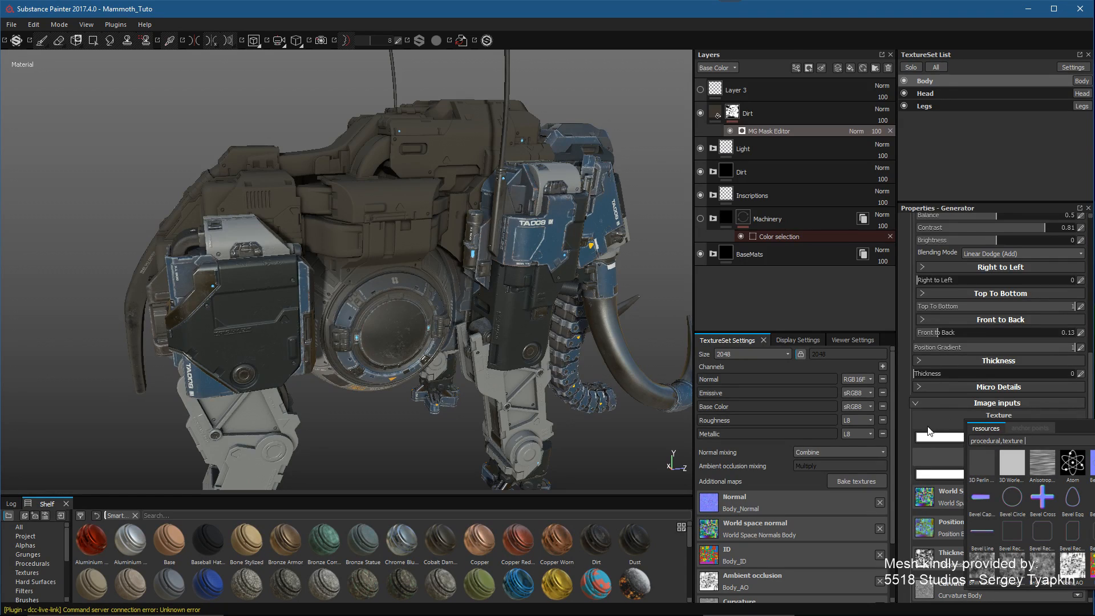
{"action": "left_click", "coordinate": [905, 450]}
Step: Set the mask generator's Ambient Occlusion to 1, expand its settings and raise its Contrast to 0.15
{"action": "scroll", "coordinate": [985, 370], "scroll_direction": "up", "scroll_amount": 2}
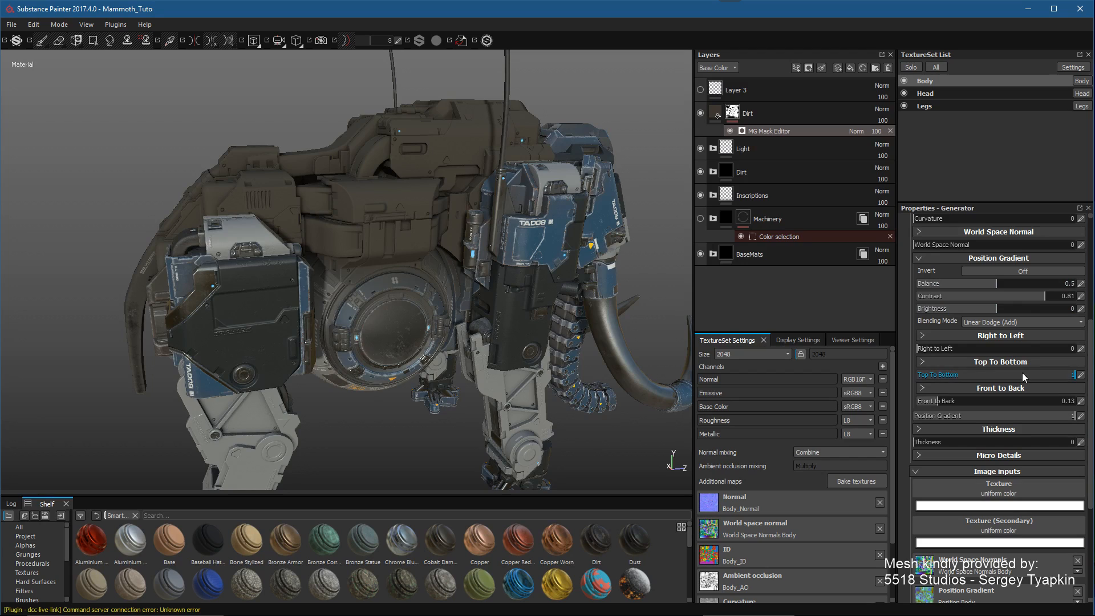
{"action": "scroll", "coordinate": [995, 346], "scroll_direction": "up", "scroll_amount": 3}
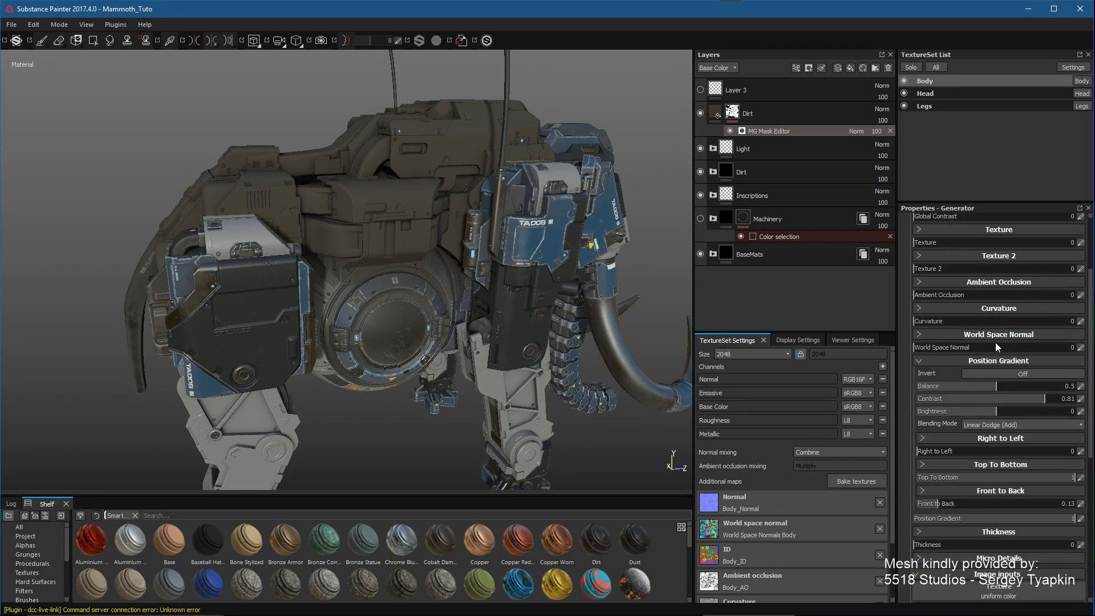
{"action": "left_click_drag", "start_coordinate": [926, 294], "coordinate": [991, 302]}
{"action": "left_click", "coordinate": [1014, 281]}
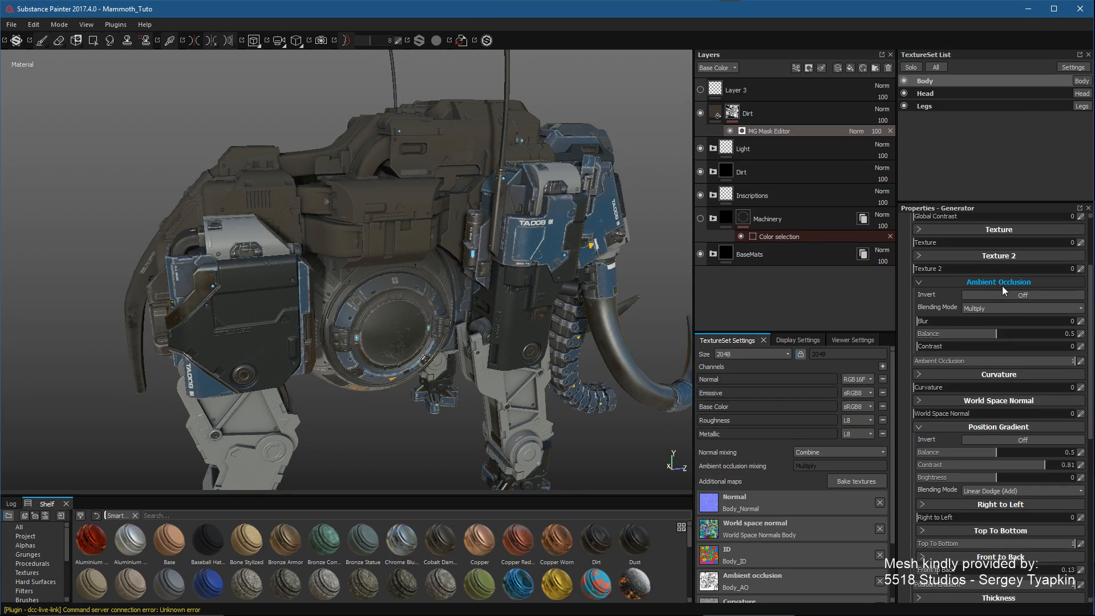
{"action": "left_click", "coordinate": [933, 346]}
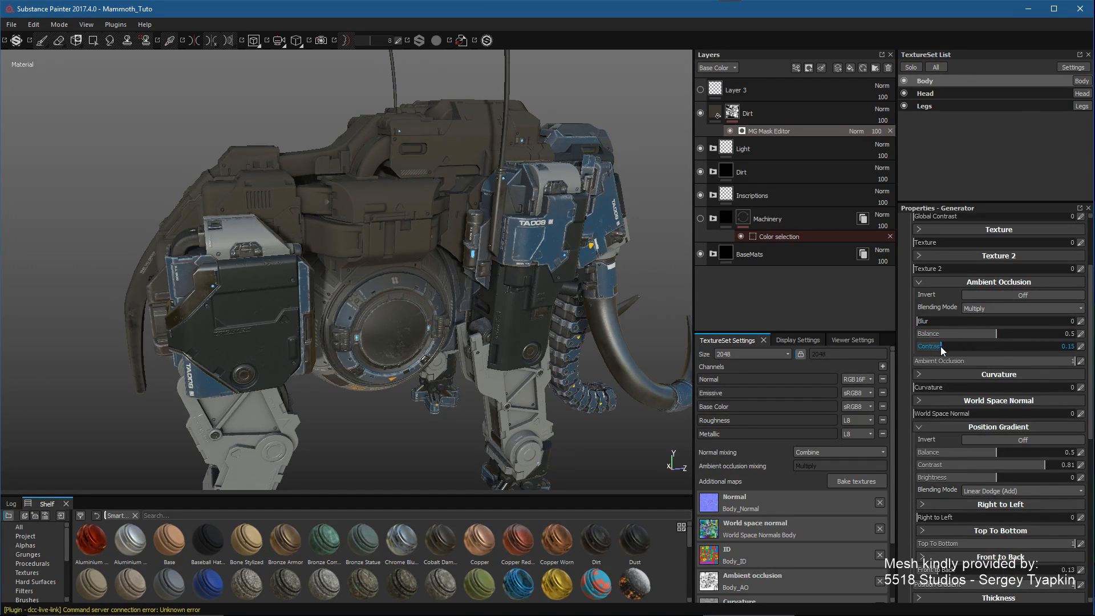
Step: Display the top Dirt layer's mask in the viewport and isolate the Body texture set
{"action": "left_click", "coordinate": [939, 346]}
{"action": "left_click_drag", "start_coordinate": [476, 202], "coordinate": [474, 280], "text": "alt"}
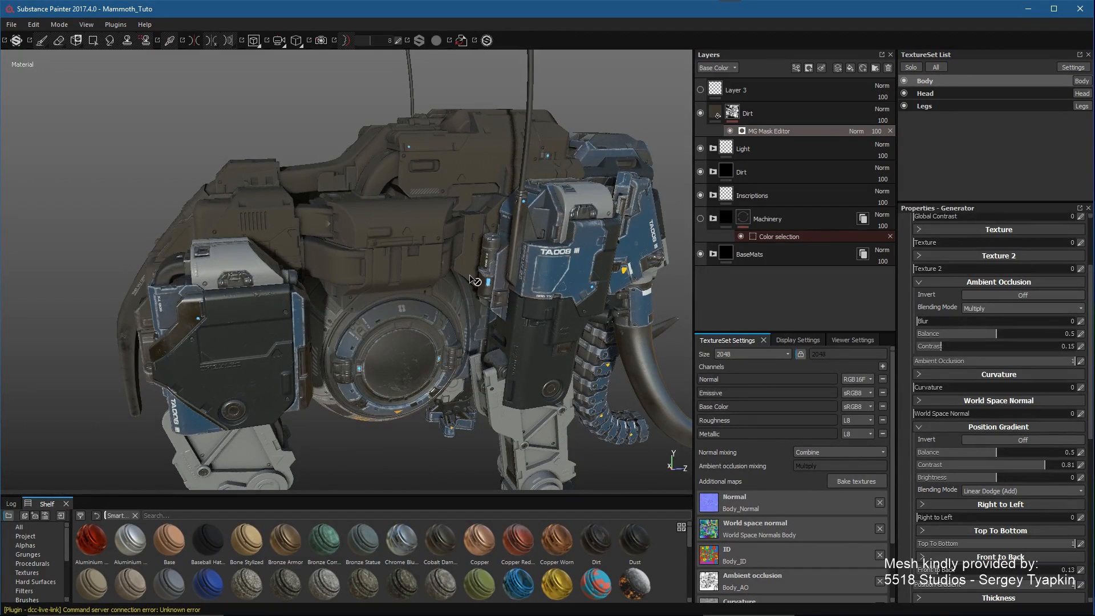
{"action": "left_click_drag", "start_coordinate": [487, 204], "coordinate": [514, 266], "text": "alt"}
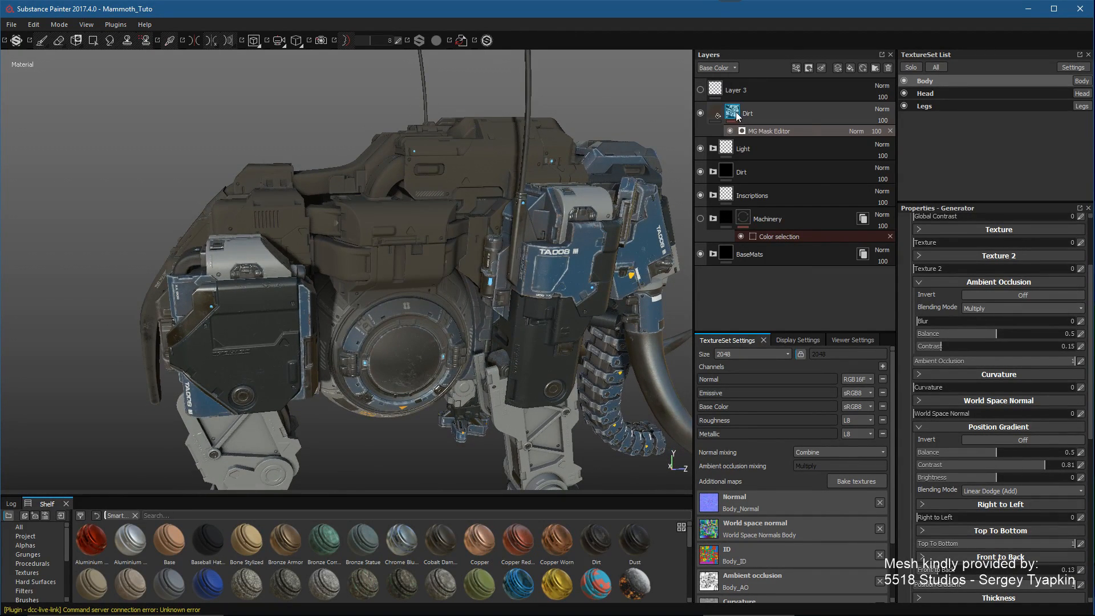
{"action": "mouse_move", "coordinate": [736, 113]}
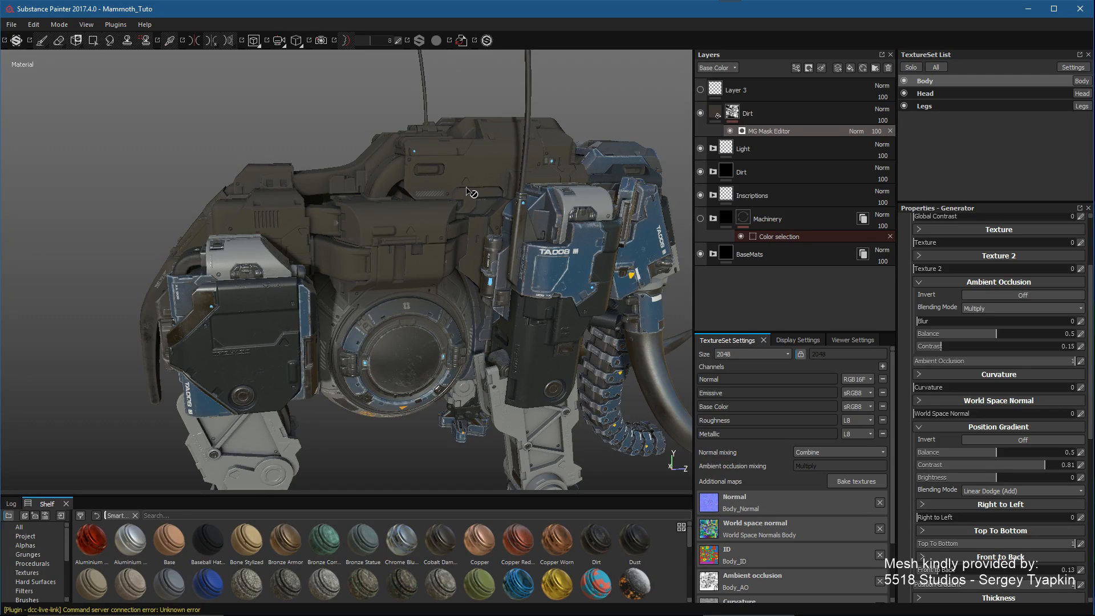
{"action": "left_click", "coordinate": [732, 113], "text": "alt"}
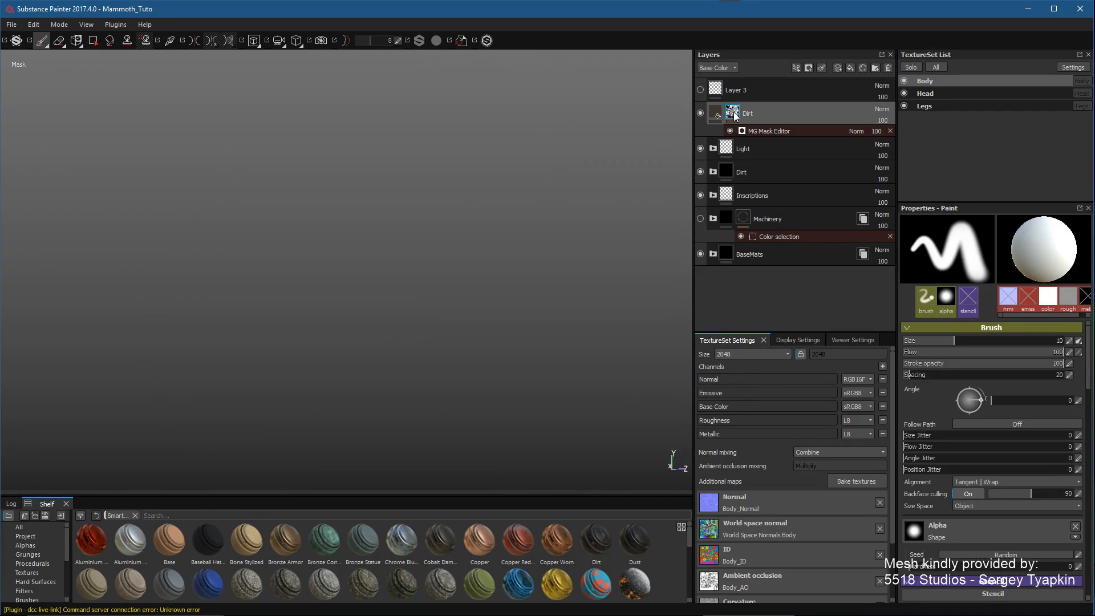
{"action": "left_click_drag", "start_coordinate": [582, 261], "coordinate": [508, 293], "text": "alt"}
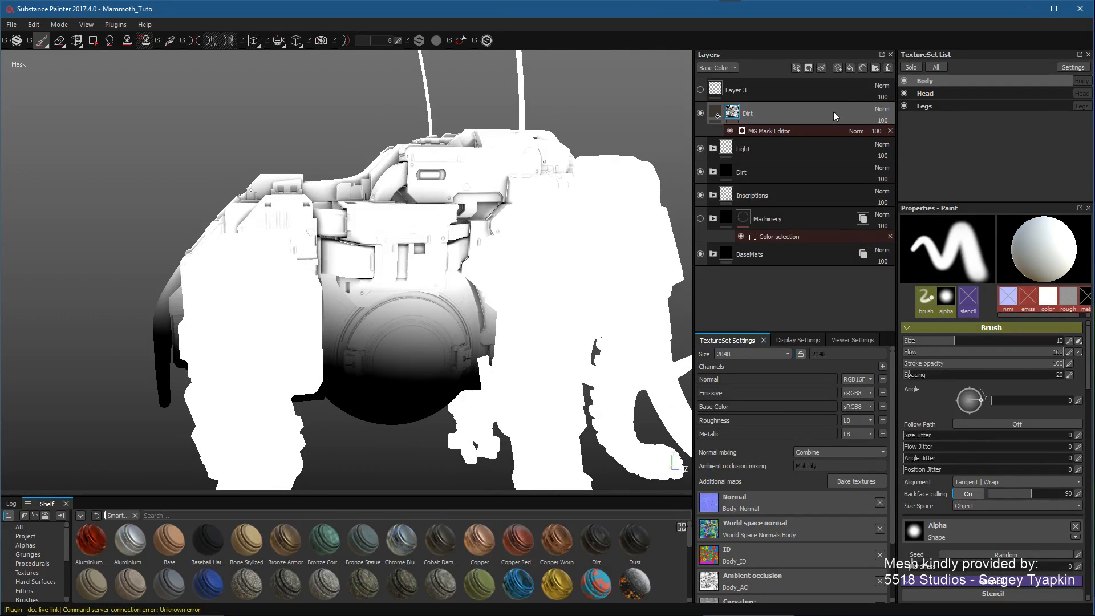
{"action": "left_click", "coordinate": [911, 69]}
{"action": "left_click_drag", "start_coordinate": [395, 264], "coordinate": [519, 317], "text": "alt"}
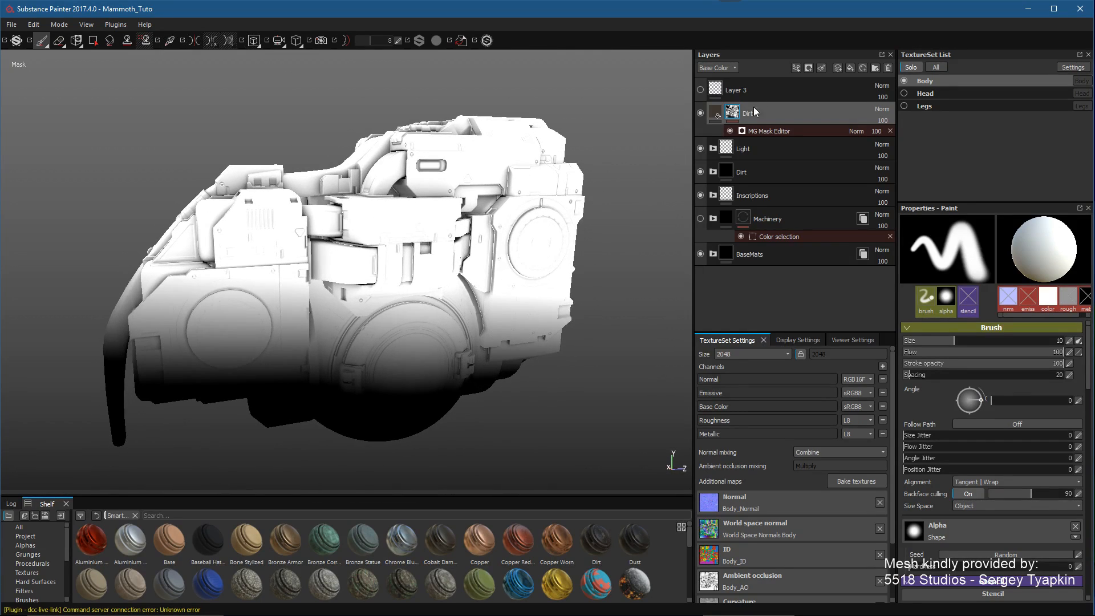
Step: Set the Ambient Occlusion amount in the Dirt mask's MG Mask Editor to 0
{"action": "left_click", "coordinate": [758, 131]}
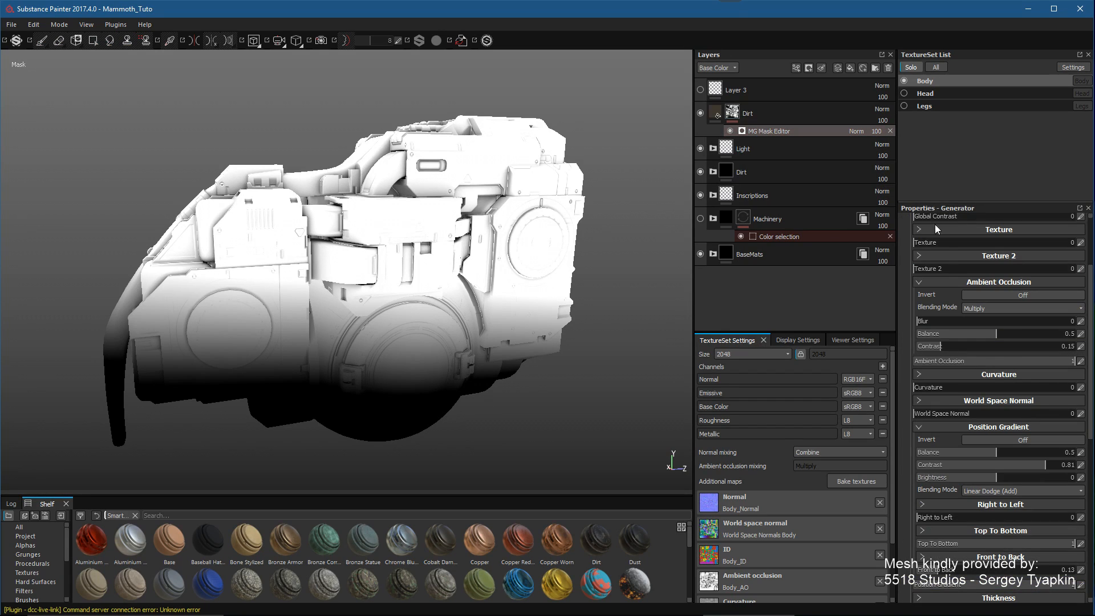
{"action": "left_click_drag", "start_coordinate": [1031, 363], "coordinate": [887, 364]}
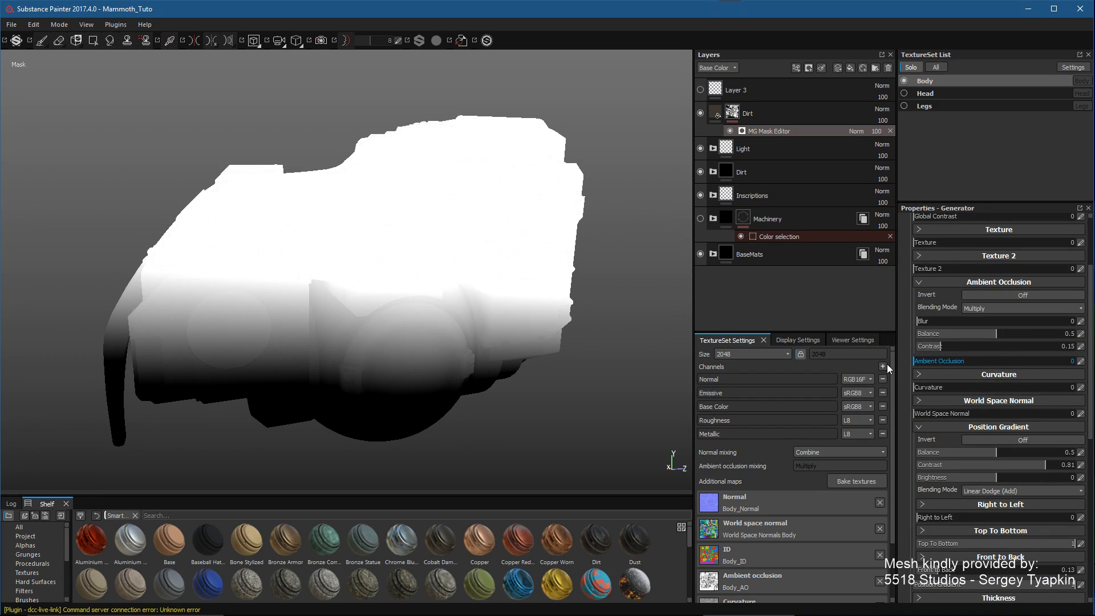
{"action": "left_click_drag", "start_coordinate": [530, 308], "coordinate": [514, 269], "text": "alt"}
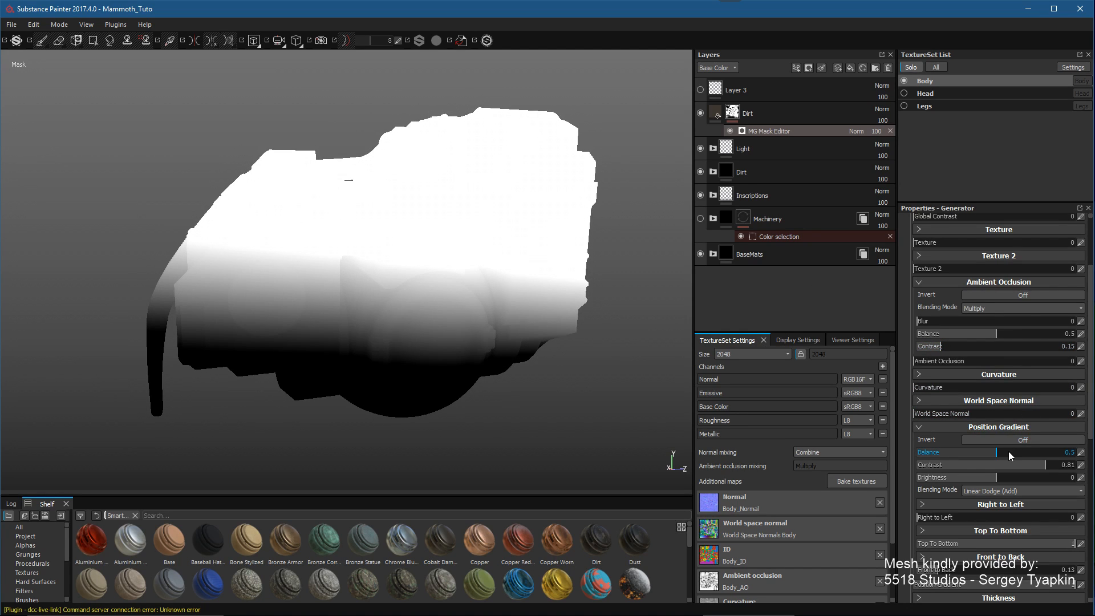
Step: Try the position gradient with Top To Bottom at 0.05 and Front to Back at 0.78
{"action": "left_click_drag", "start_coordinate": [1046, 545], "coordinate": [1070, 545]}
{"action": "left_click_drag", "start_coordinate": [942, 569], "coordinate": [967, 569]}
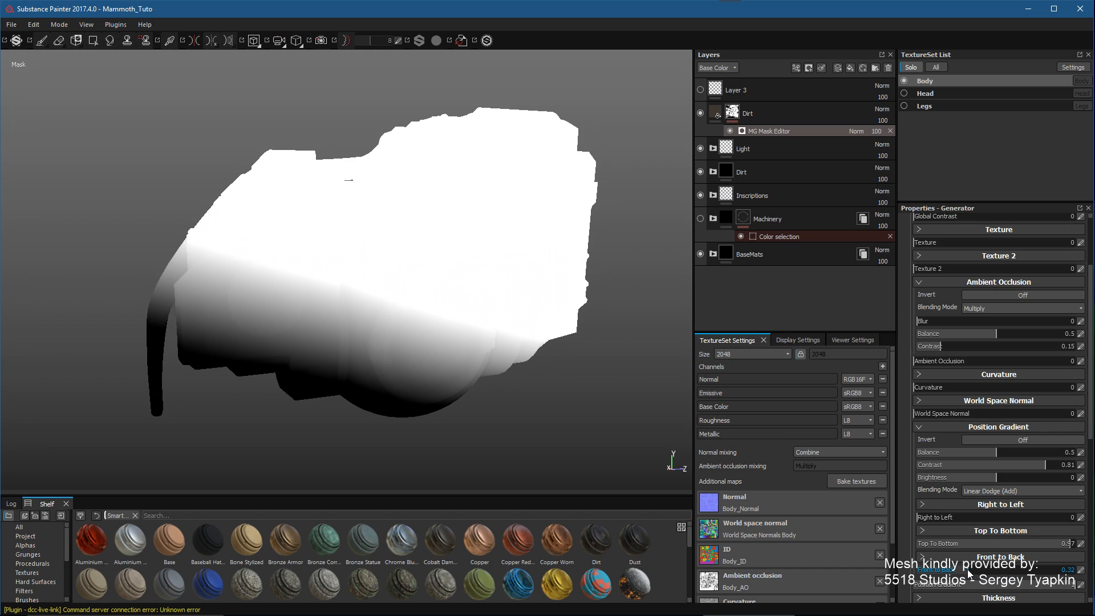
{"action": "left_click_drag", "start_coordinate": [1061, 545], "coordinate": [923, 543]}
{"action": "left_click", "coordinate": [984, 569]}
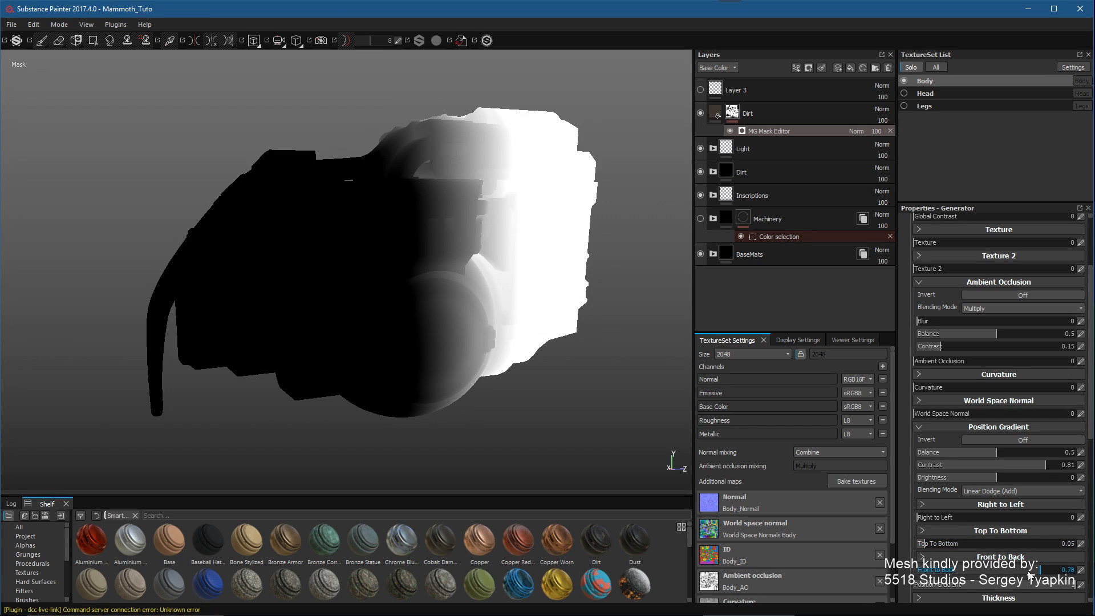
Step: Set the position gradient's Front to Back amount to 0 and its Top To Bottom amount to 1
{"action": "left_click_drag", "start_coordinate": [984, 571], "coordinate": [922, 568]}
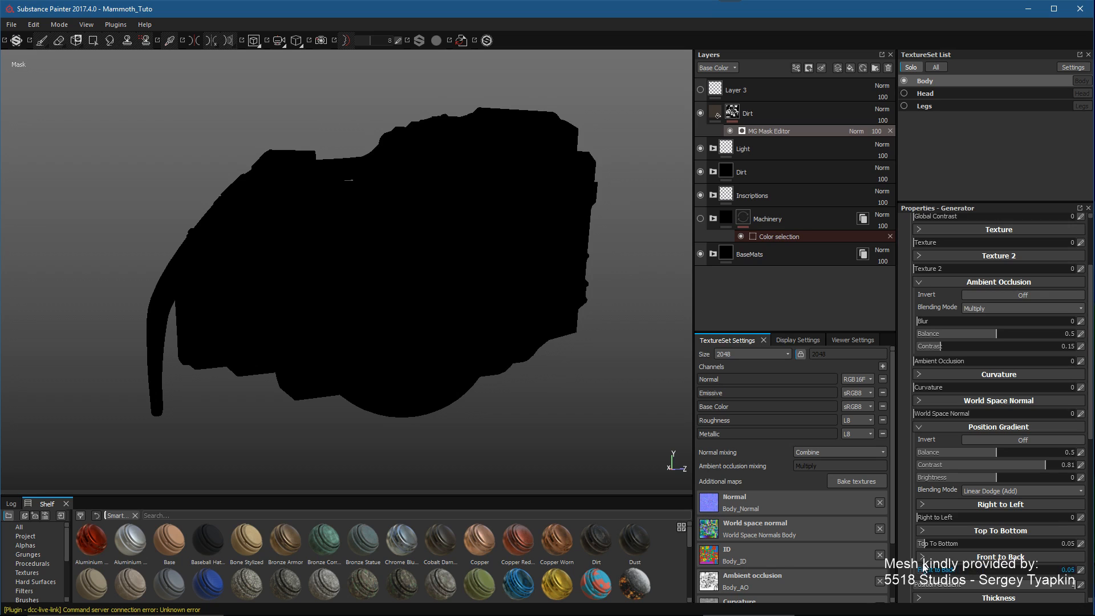
{"action": "left_click_drag", "start_coordinate": [983, 544], "coordinate": [1086, 545]}
{"action": "middle_click_drag", "start_coordinate": [550, 318], "coordinate": [542, 343], "text": "alt"}
{"action": "left_click_drag", "start_coordinate": [542, 344], "coordinate": [561, 368], "text": "alt"}
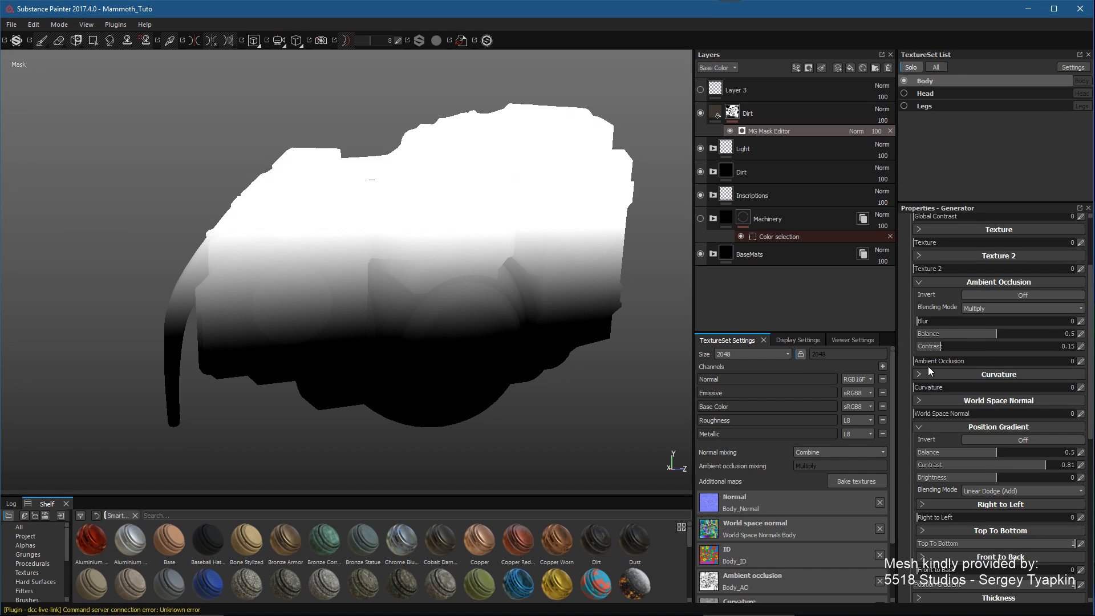
Step: Set the Ambient Occlusion amount in MG Mask Editor to 1 and inspect the mask on the body
{"action": "left_click_drag", "start_coordinate": [927, 360], "coordinate": [1080, 370]}
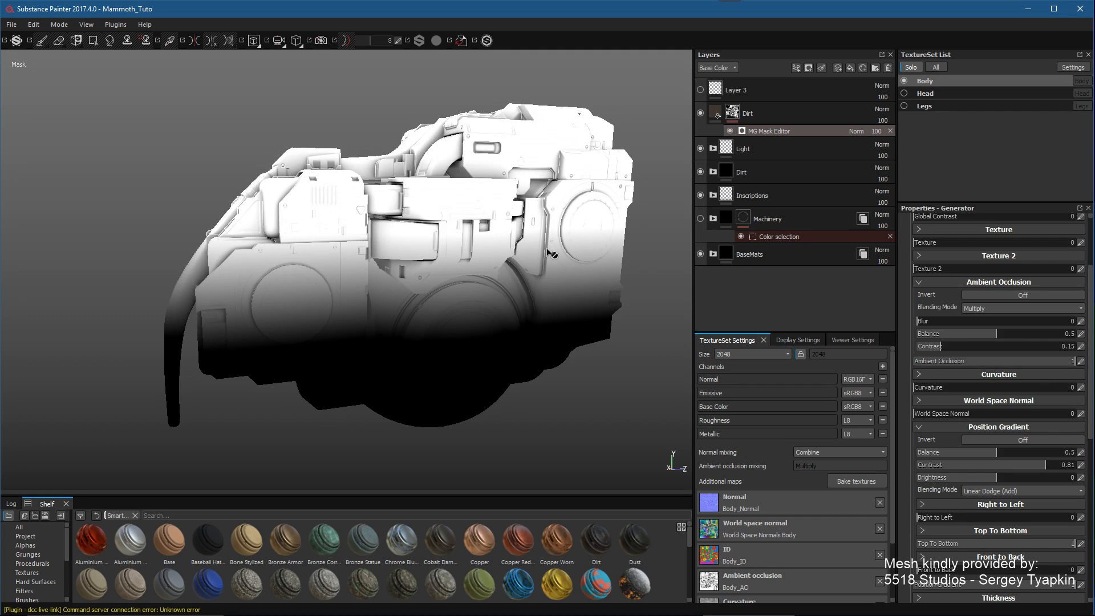
{"action": "left_click_drag", "start_coordinate": [552, 254], "coordinate": [383, 255], "text": "alt"}
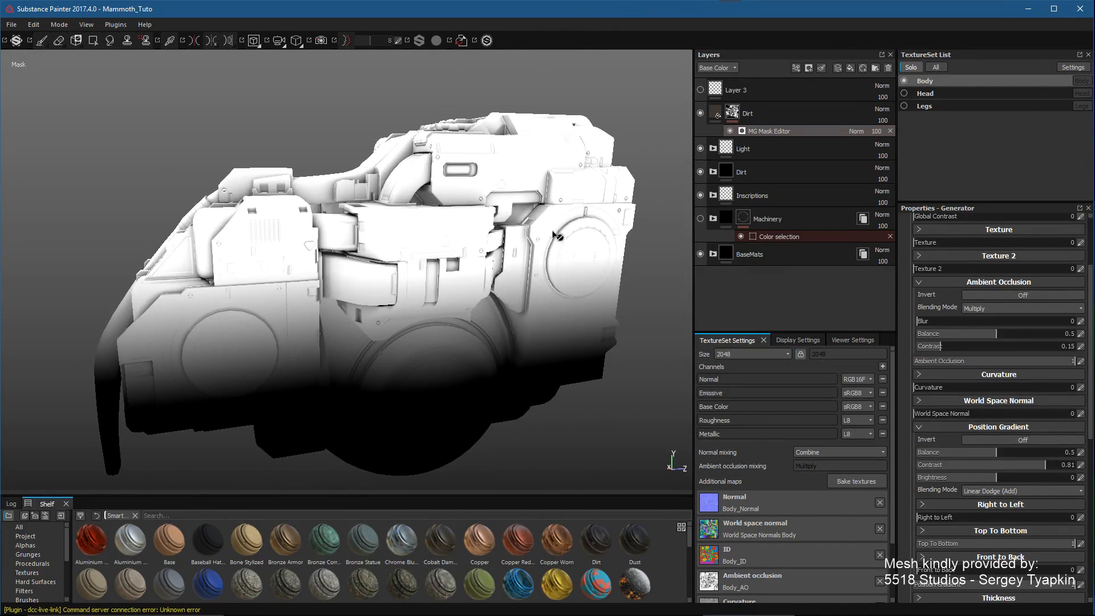
{"action": "left_click_drag", "start_coordinate": [502, 296], "coordinate": [467, 288], "text": "alt"}
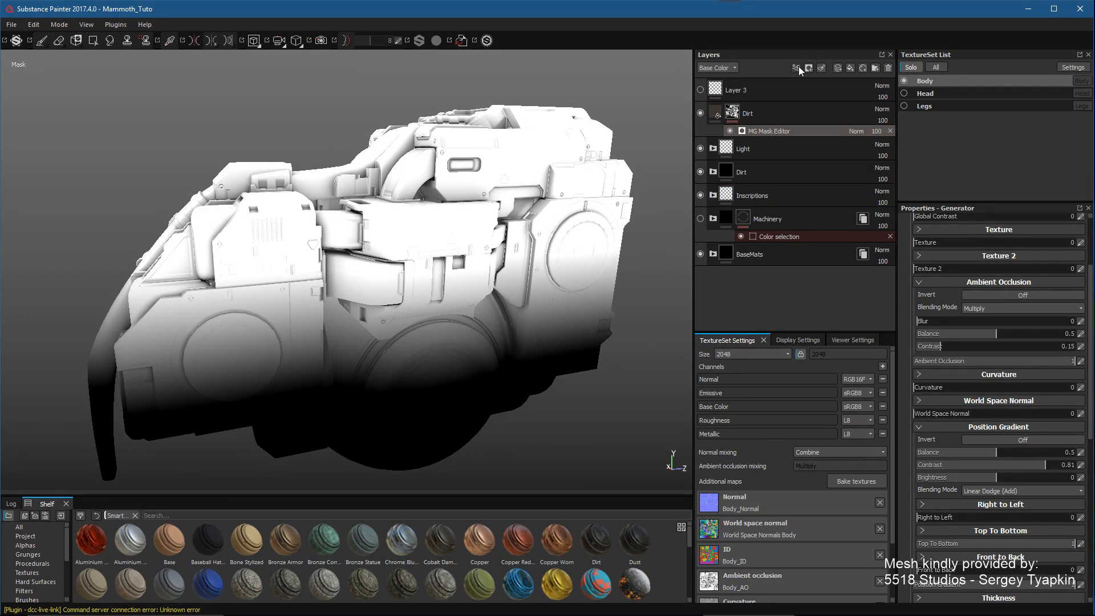
Step: Add a generator above MG Mask Editor in the Dirt layer's mask and assign MG Dirt to it
{"action": "right_click", "coordinate": [793, 131]}
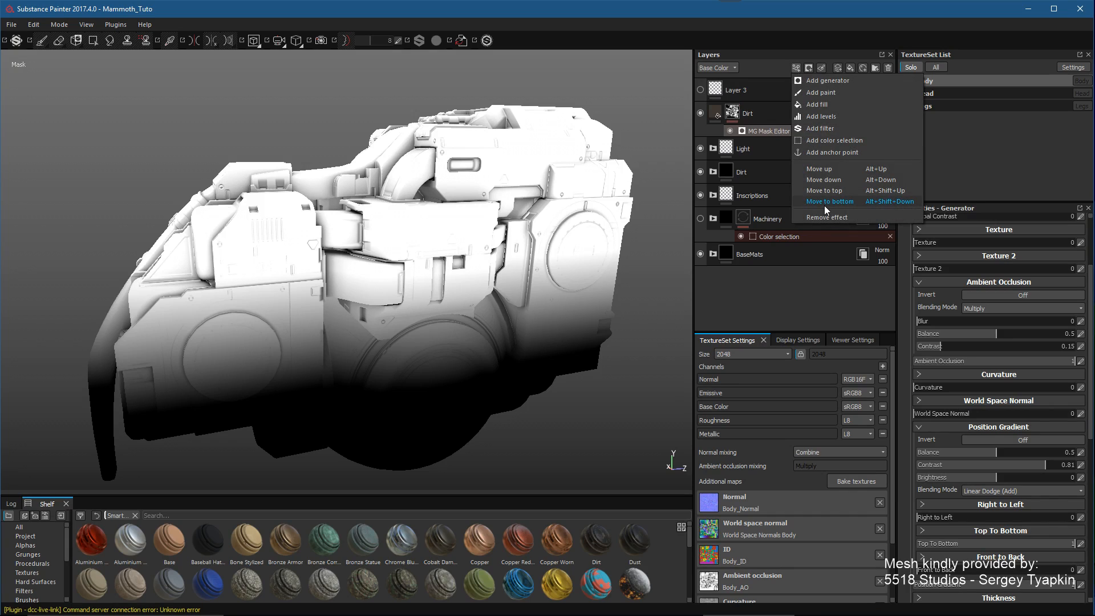
{"action": "left_click", "coordinate": [819, 80]}
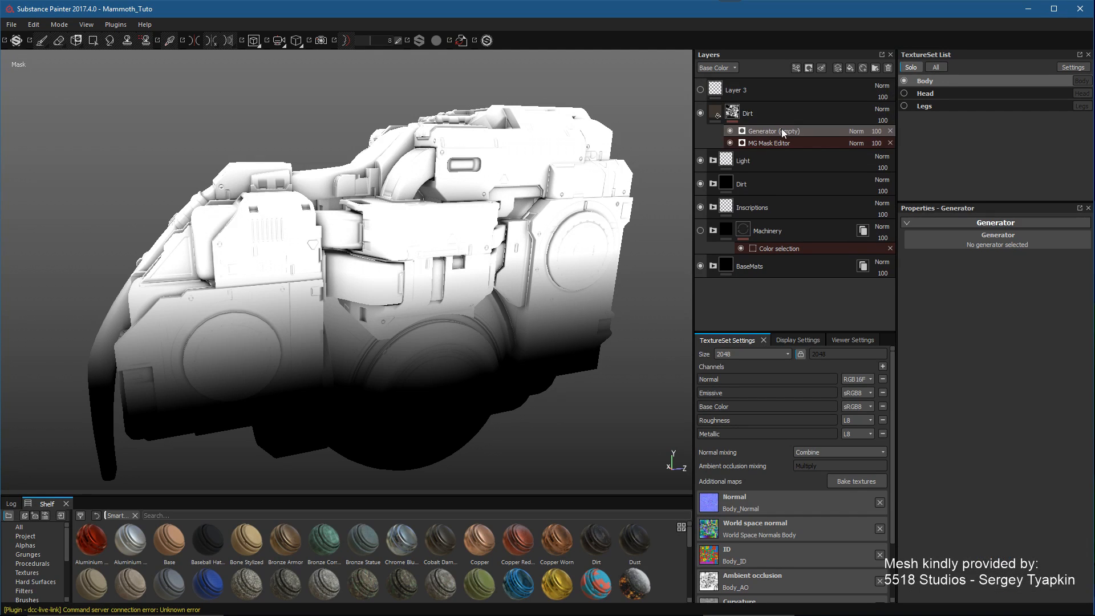
{"action": "left_click", "coordinate": [997, 245]}
{"action": "left_click", "coordinate": [1093, 278]}
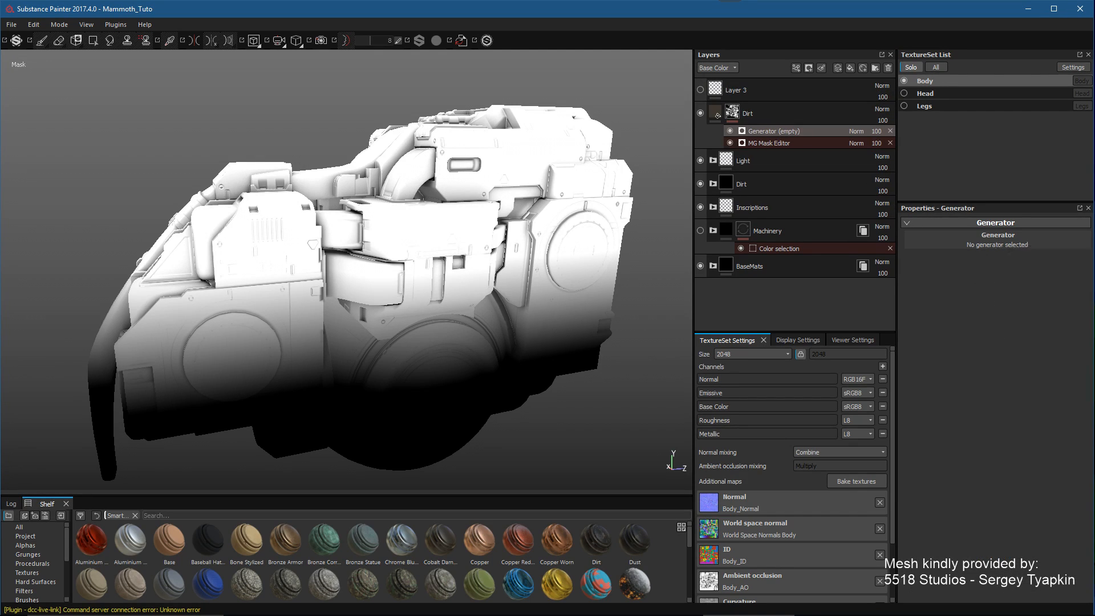
{"action": "left_click_drag", "start_coordinate": [504, 254], "coordinate": [655, 256], "text": "alt"}
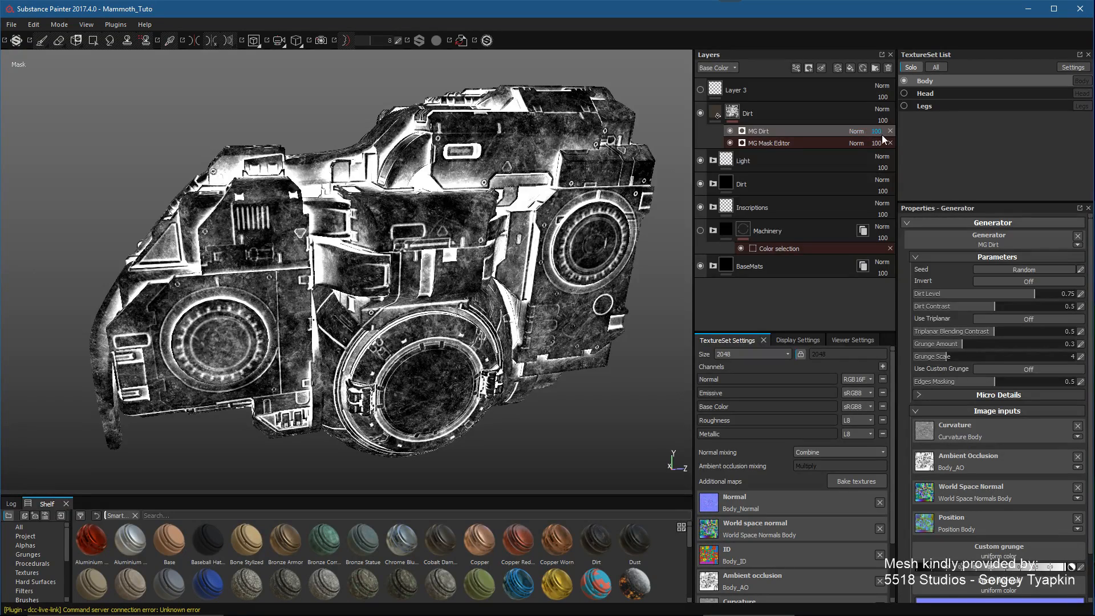
Step: Set MG Dirt's Dirt Level to 0.74 and its blending mode to Subtract
{"action": "mouse_move", "coordinate": [899, 142]}
{"action": "left_mouse_down"}
{"action": "mouse_move", "coordinate": [867, 141]}
{"action": "mouse_move", "coordinate": [942, 152]}
{"action": "left_mouse_up"}
{"action": "left_click", "coordinate": [1034, 293]}
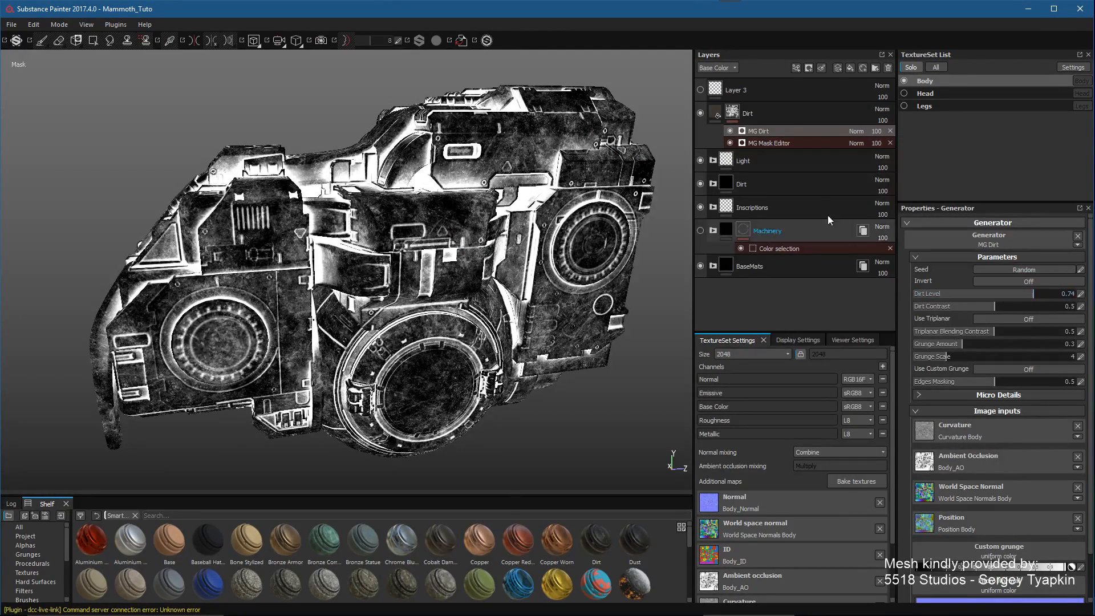
{"action": "left_click", "coordinate": [857, 131]}
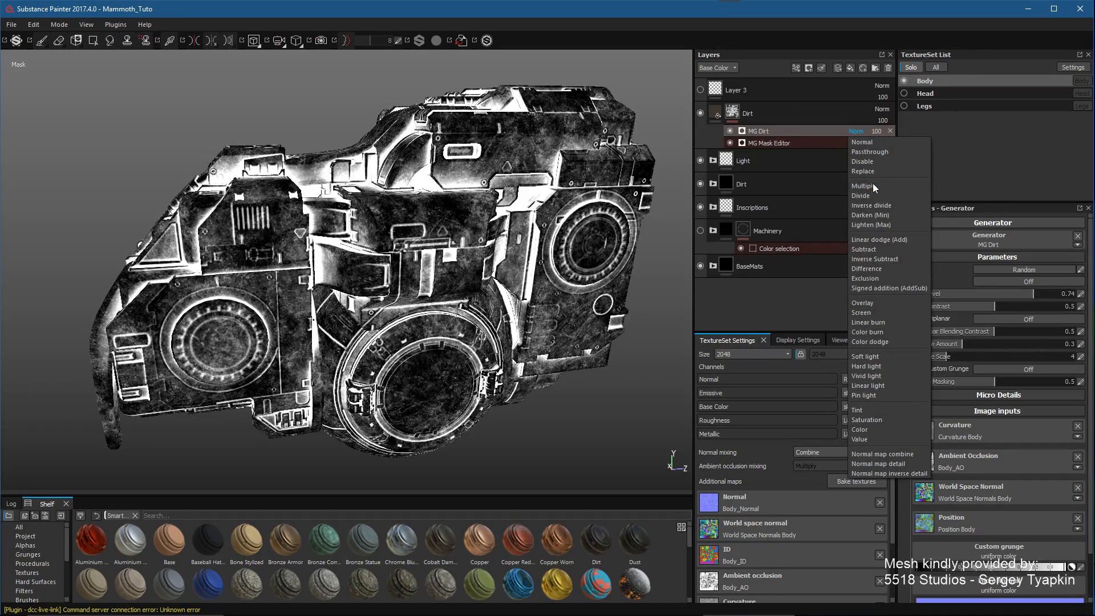
{"action": "left_click", "coordinate": [863, 250]}
{"action": "left_click_drag", "start_coordinate": [608, 260], "coordinate": [591, 270], "text": "alt"}
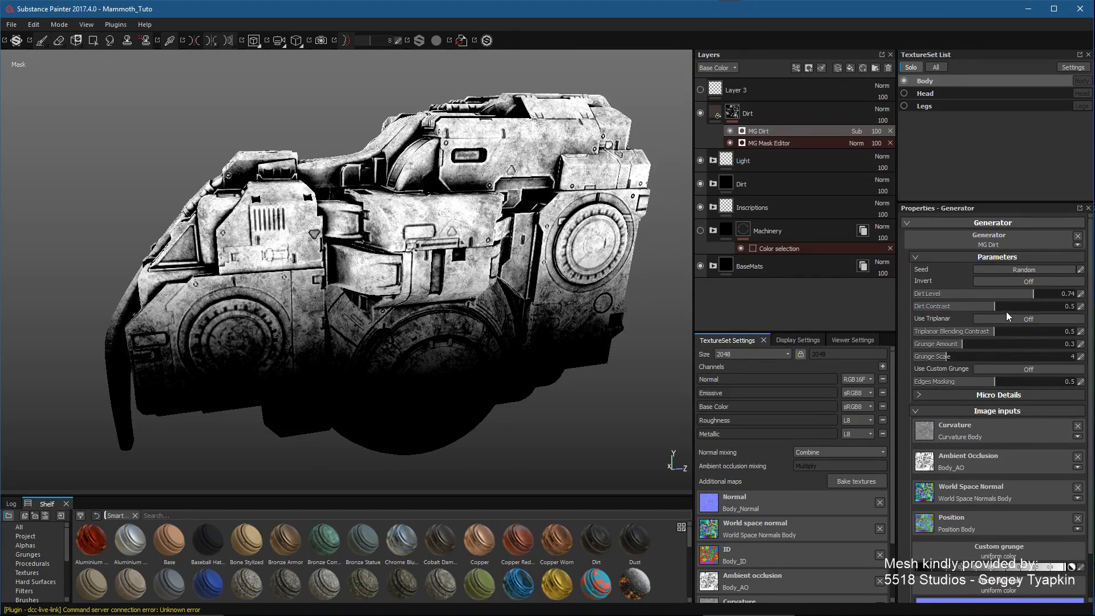
Step: Refine MG Dirt with Dirt Contrast 0.29 and Dirt Level 0.77, switching from the mask to the material view to judge it
{"action": "mouse_move", "coordinate": [1020, 301]}
{"action": "left_mouse_down"}
{"action": "mouse_move", "coordinate": [1002, 301]}
{"action": "mouse_move", "coordinate": [1033, 300]}
{"action": "mouse_move", "coordinate": [942, 310]}
{"action": "mouse_move", "coordinate": [1019, 301]}
{"action": "left_mouse_up"}
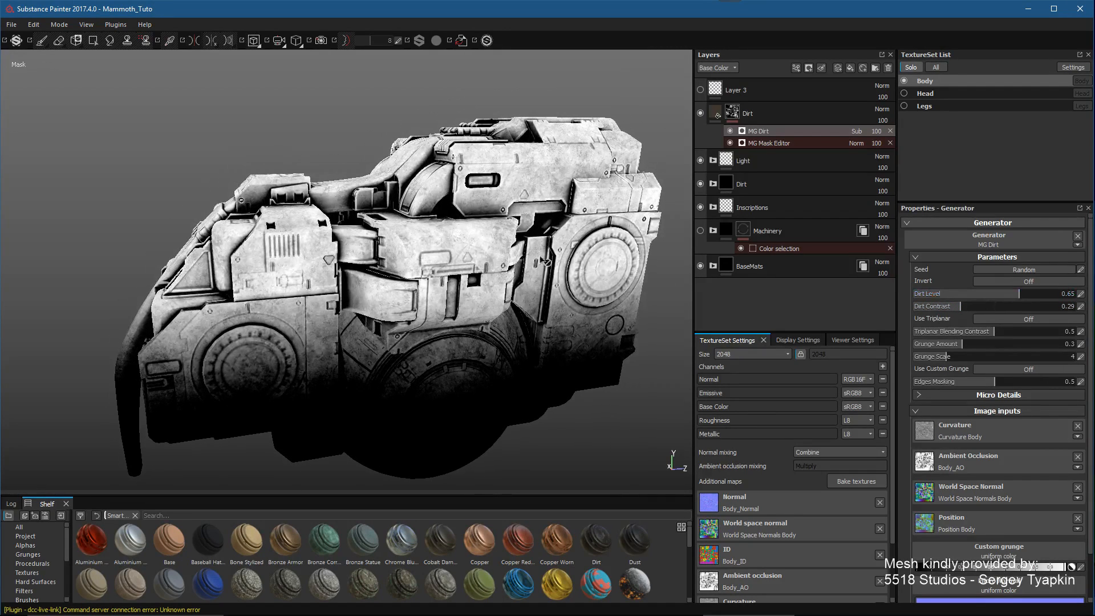
{"action": "left_click", "coordinate": [731, 114]}
{"action": "key", "text": "m"}
{"action": "left_click_drag", "start_coordinate": [482, 245], "coordinate": [537, 273], "text": "alt"}
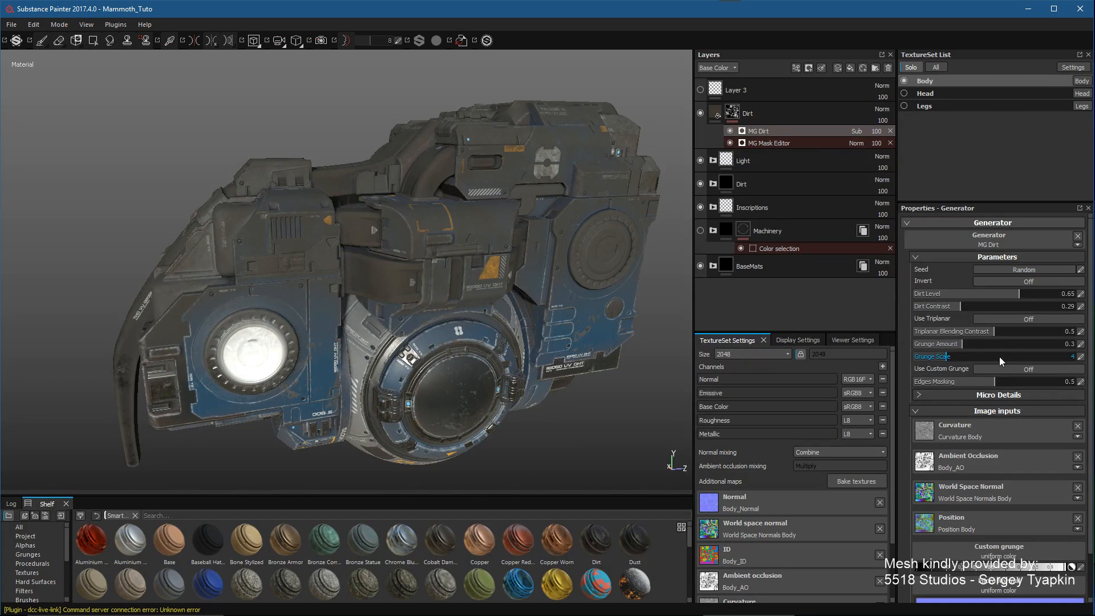
{"action": "left_click_drag", "start_coordinate": [1004, 295], "coordinate": [1036, 303]}
{"action": "left_click_drag", "start_coordinate": [618, 281], "coordinate": [573, 298], "text": "alt"}
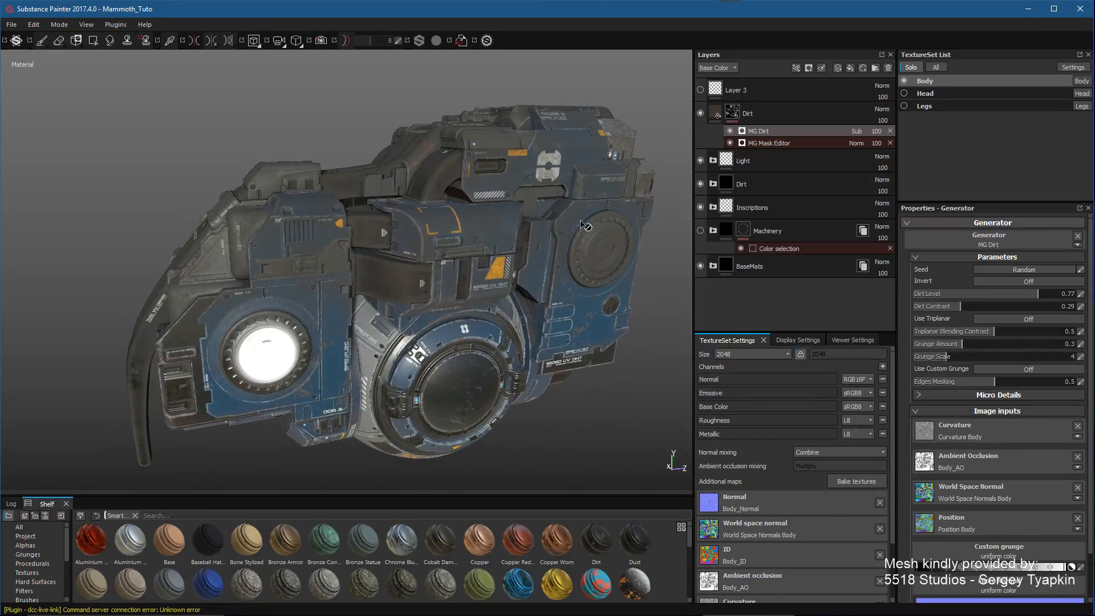
Step: Try a different Top To Bottom amount in MG Mask Editor's position gradient and return it to 1
{"action": "left_click", "coordinate": [768, 143]}
{"action": "left_click_drag", "start_coordinate": [626, 253], "coordinate": [645, 245], "text": "alt"}
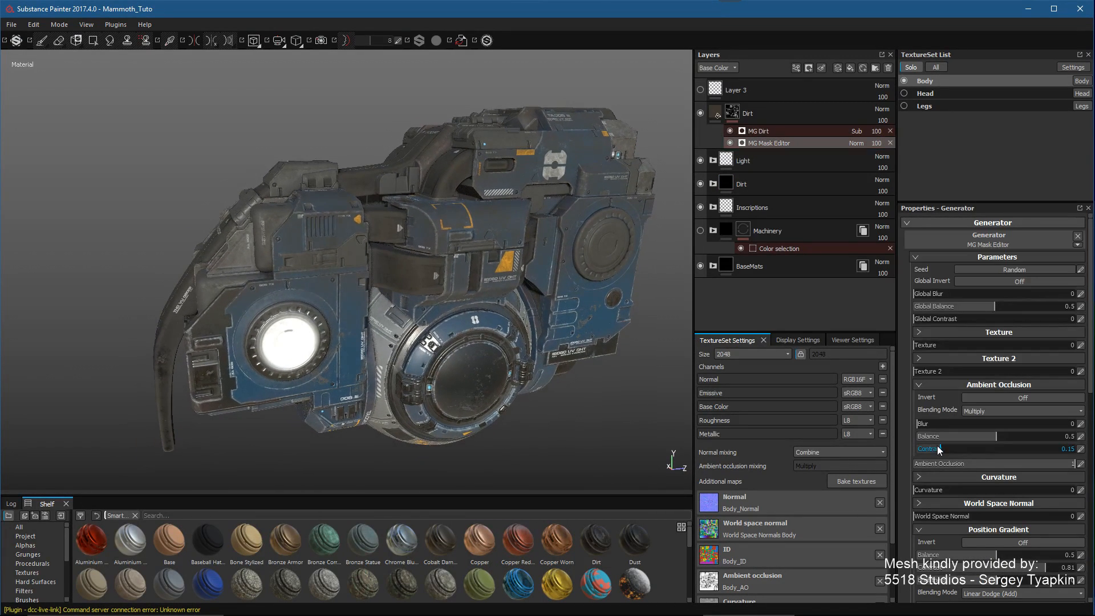
{"action": "scroll", "coordinate": [994, 426], "scroll_direction": "down", "scroll_amount": 6}
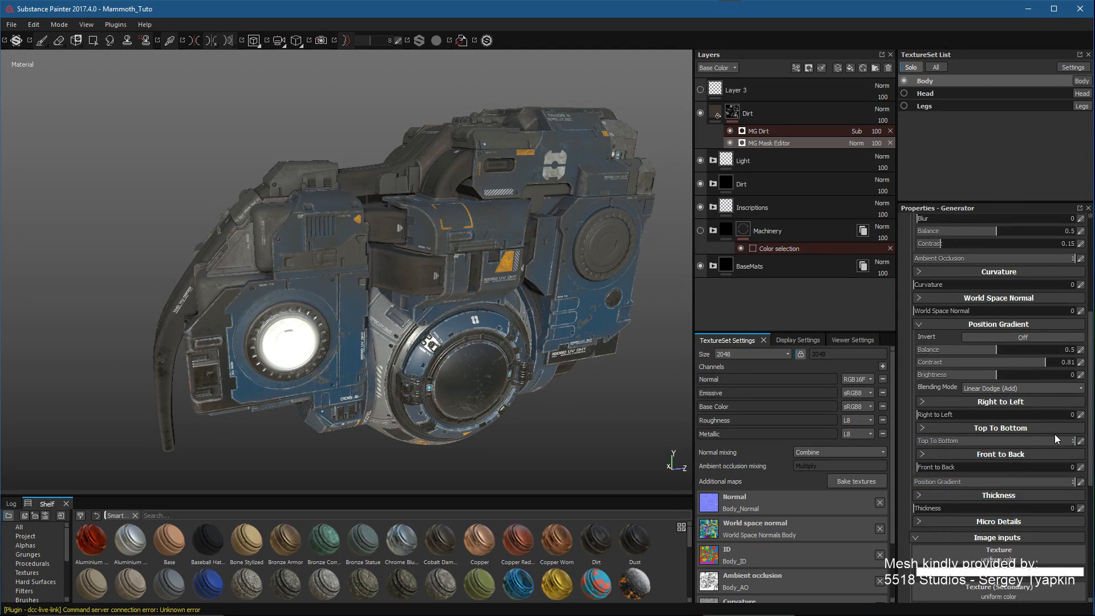
{"action": "left_click", "coordinate": [978, 441]}
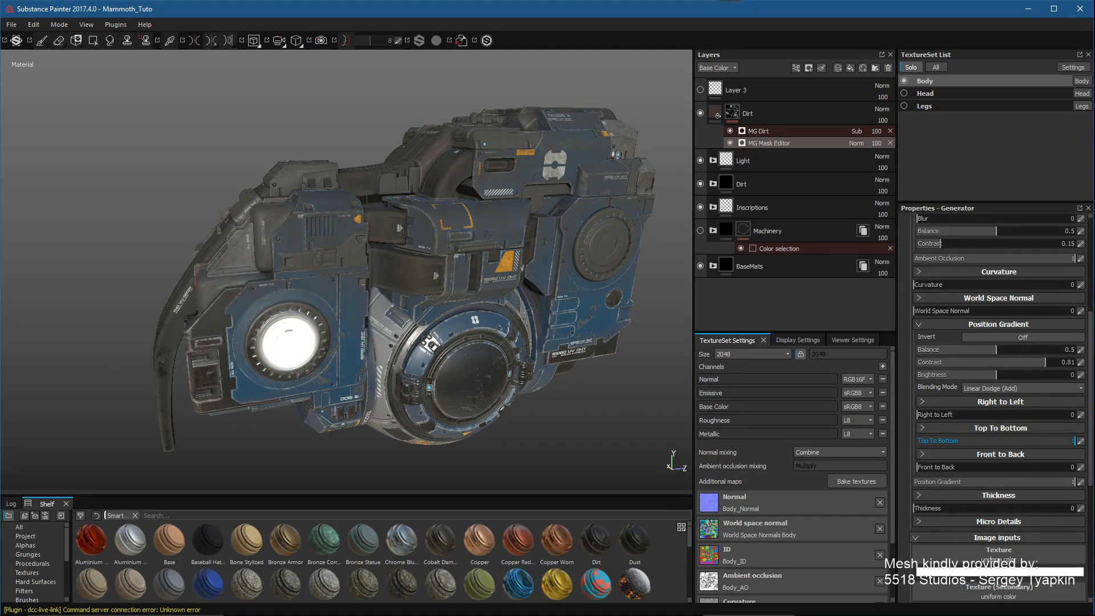
{"action": "left_click", "coordinate": [1063, 440]}
{"action": "left_click_drag", "start_coordinate": [1072, 453], "coordinate": [1083, 452]}
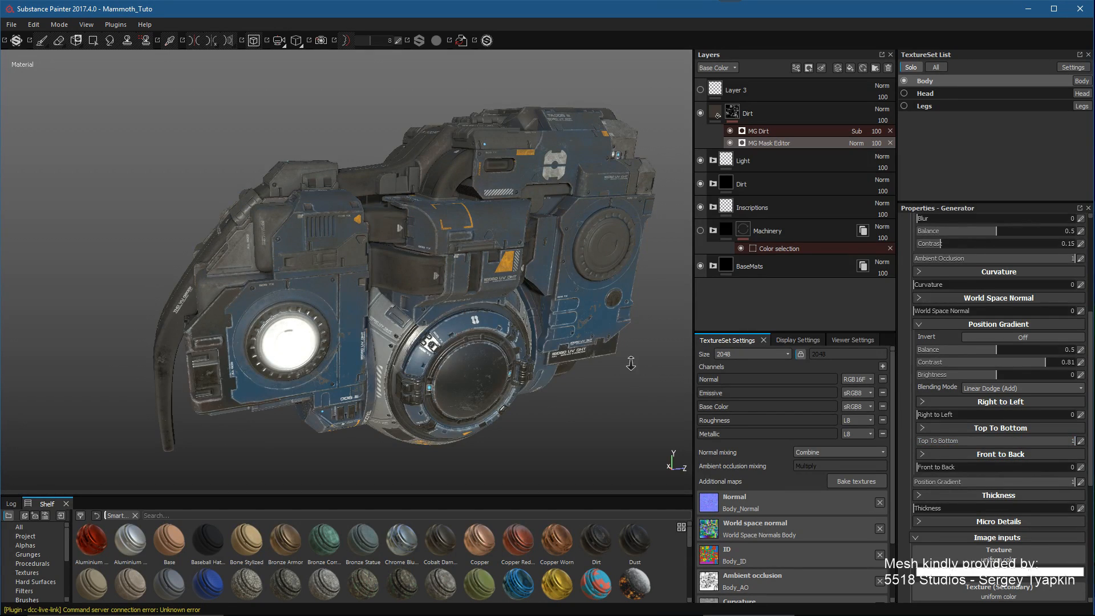
Step: Stop isolating the Body texture set and inspect the dirt on the whole mammoth
{"action": "right_click_drag", "start_coordinate": [631, 361], "coordinate": [630, 320], "text": "alt"}
{"action": "middle_click_drag", "start_coordinate": [631, 320], "coordinate": [598, 311], "text": "alt"}
{"action": "left_click", "coordinate": [910, 67]}
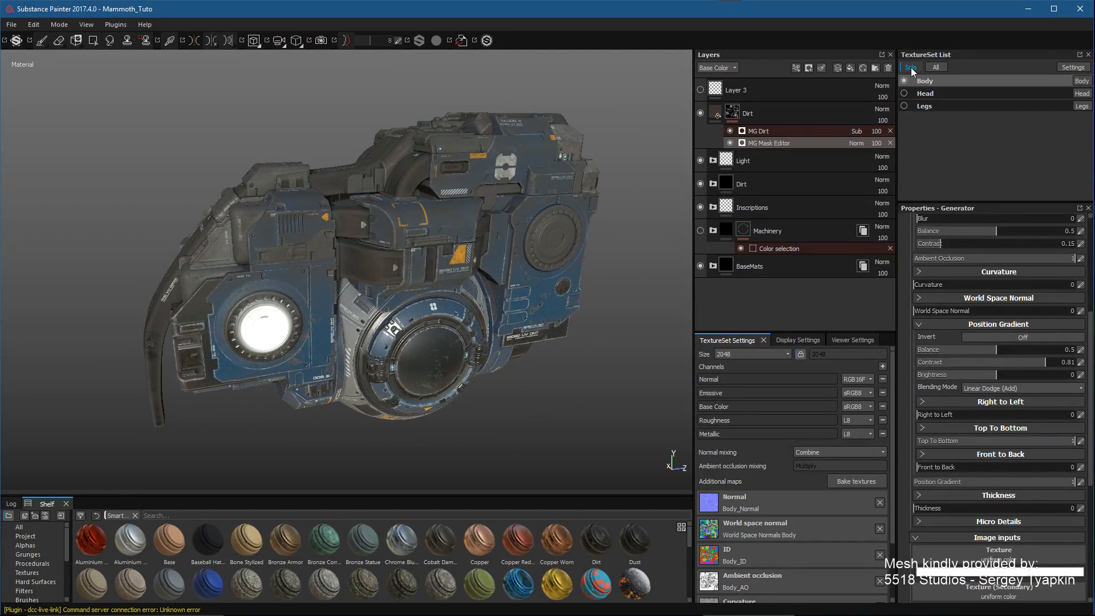
{"action": "left_click_drag", "start_coordinate": [497, 226], "coordinate": [480, 213], "text": "alt"}
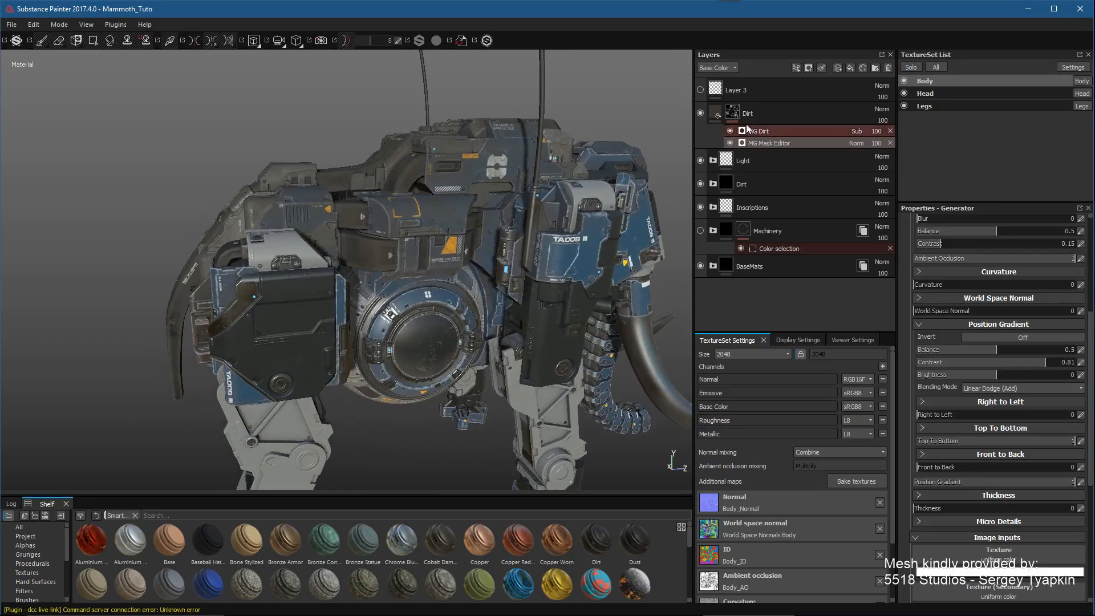
Step: Instantiate the Body set's masked top Dirt layer across the Head and Legs texture sets
{"action": "left_click", "coordinate": [777, 112]}
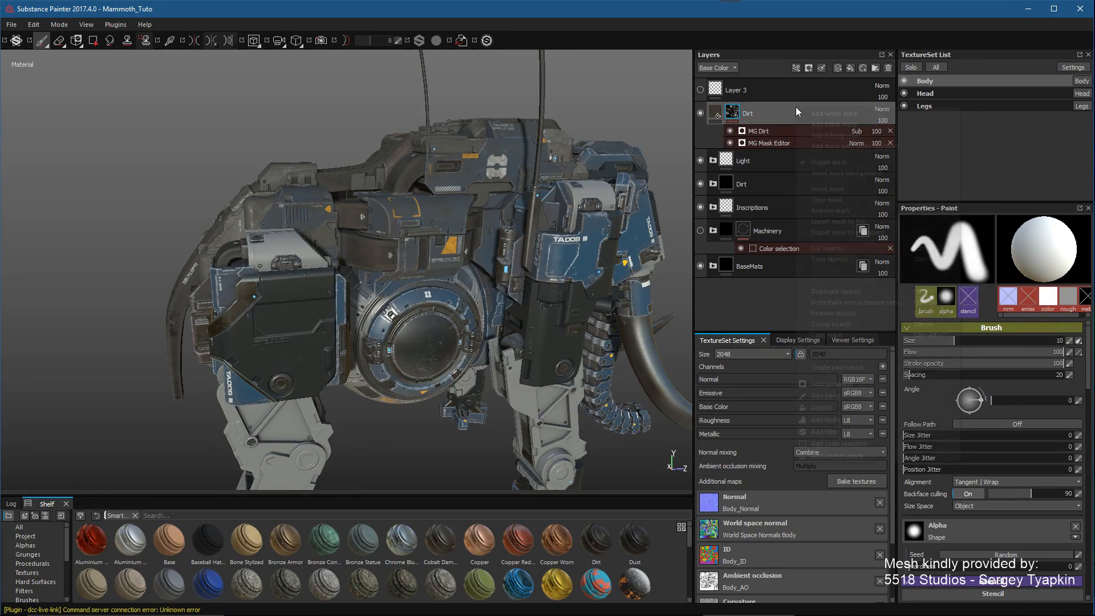
{"action": "right_click", "coordinate": [795, 108]}
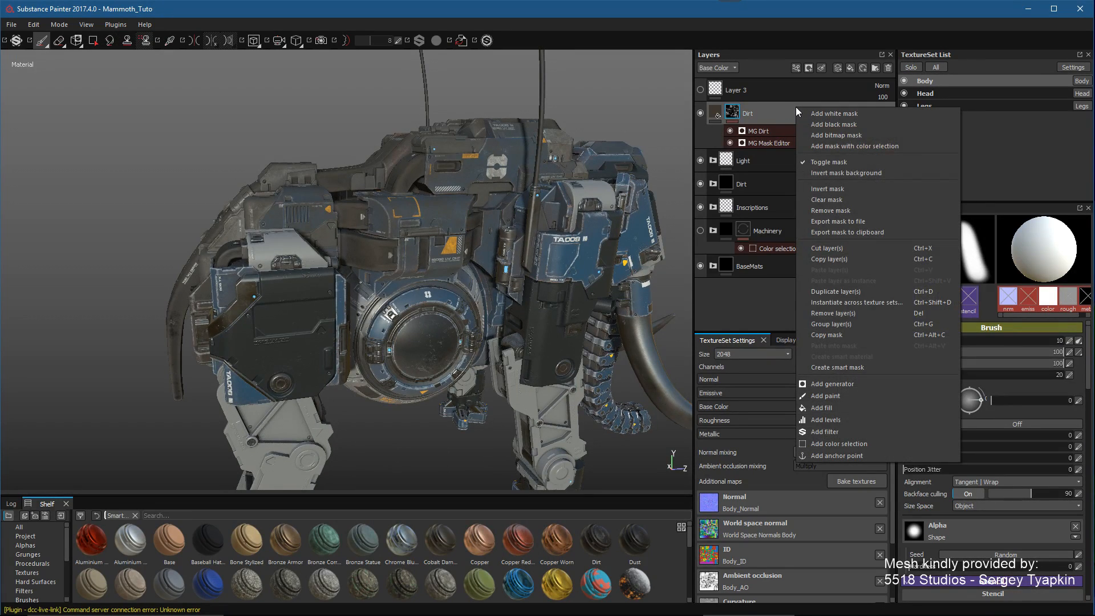
{"action": "left_click", "coordinate": [849, 303]}
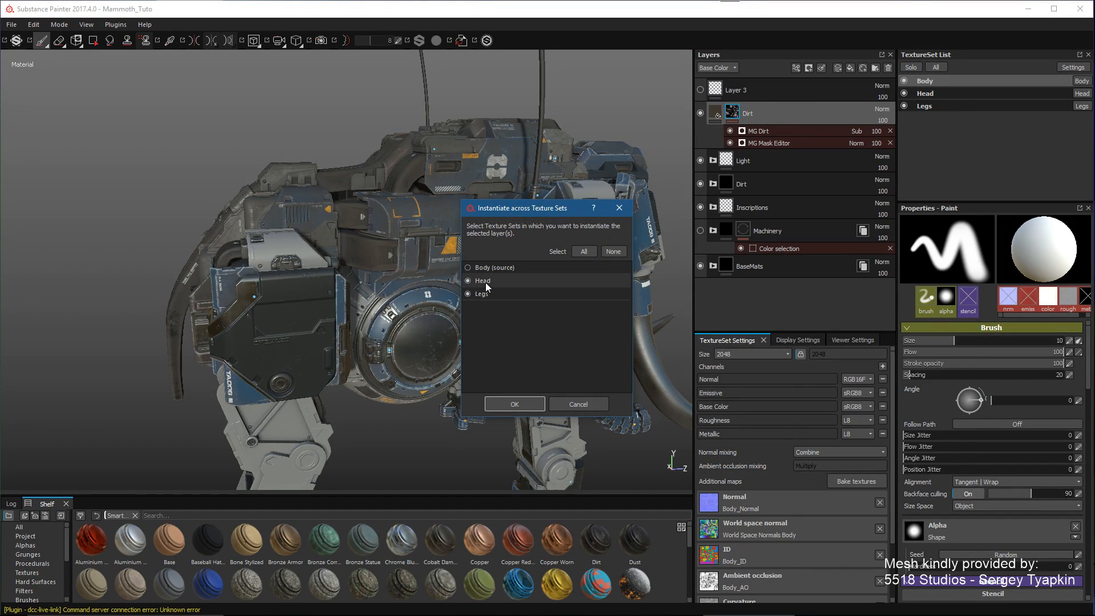
{"action": "left_click", "coordinate": [528, 402]}
{"action": "mouse_move", "coordinate": [516, 291]}
{"action": "left_mouse_down", "text": "alt"}
{"action": "mouse_move", "coordinate": [501, 289]}
{"action": "mouse_move", "coordinate": [498, 264]}
{"action": "mouse_move", "coordinate": [516, 272]}
{"action": "mouse_move", "coordinate": [500, 278]}
{"action": "left_mouse_up", "text": "alt"}
{"action": "left_click_drag", "start_coordinate": [376, 271], "coordinate": [340, 247], "text": "alt"}
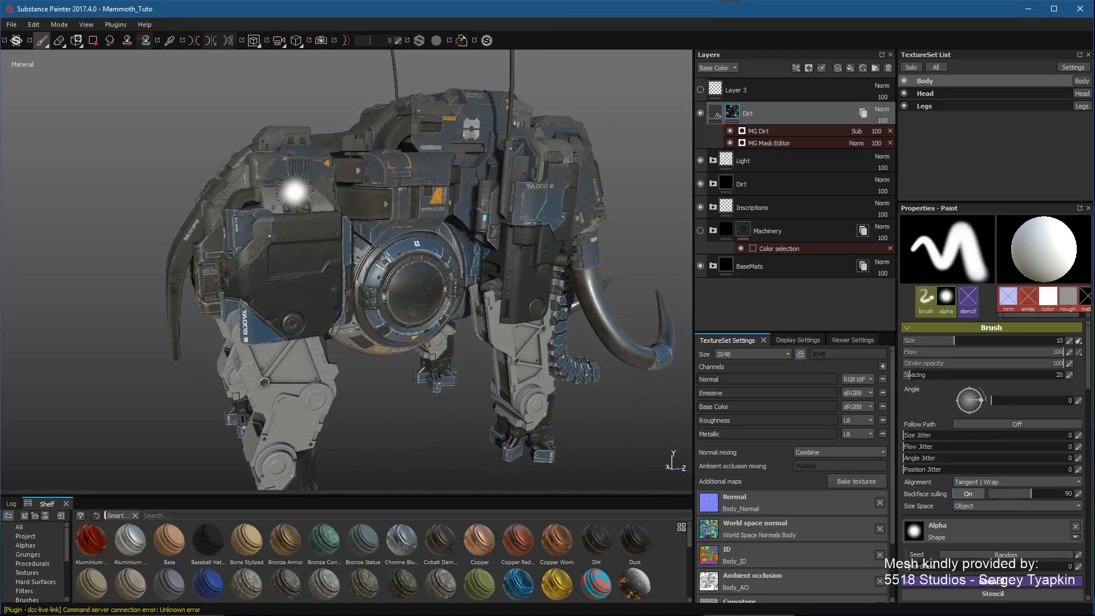
{"action": "middle_click_drag", "start_coordinate": [490, 183], "coordinate": [422, 196], "text": "alt"}
{"action": "left_click_drag", "start_coordinate": [550, 200], "coordinate": [576, 196], "text": "alt"}
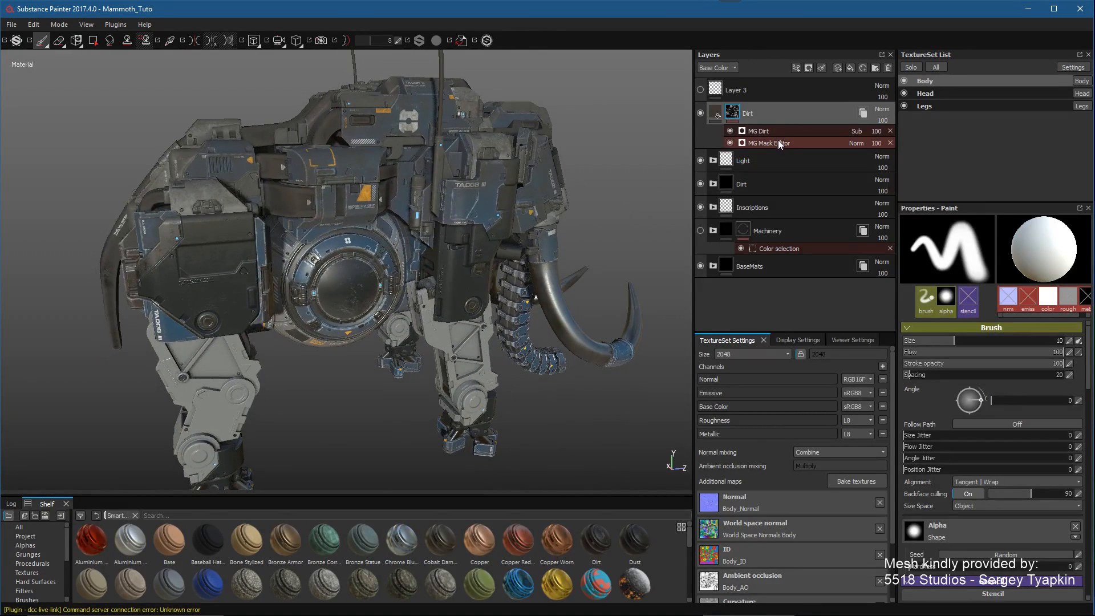
Step: Recheck MG Mask Editor's Top To Bottom amount at 1 and examine the dirt on the mammoth's head, body and legs
{"action": "mouse_move", "coordinate": [590, 270]}
{"action": "left_mouse_down", "text": "alt"}
{"action": "mouse_move", "coordinate": [574, 267]}
{"action": "mouse_move", "coordinate": [586, 263]}
{"action": "left_mouse_up", "text": "alt"}
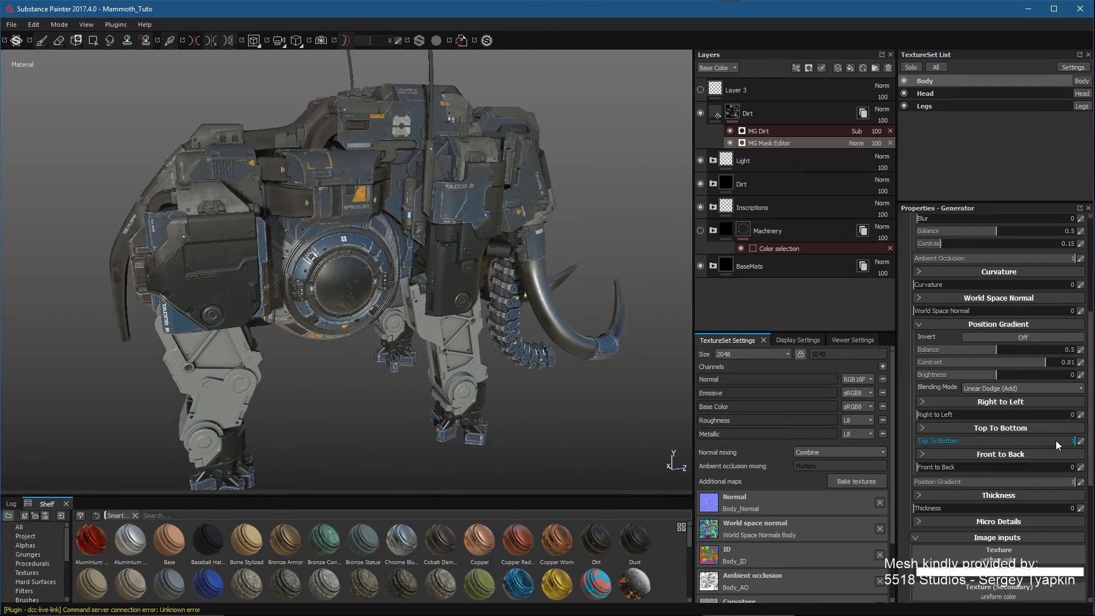
{"action": "mouse_move", "coordinate": [1062, 446]}
{"action": "left_mouse_down"}
{"action": "mouse_move", "coordinate": [1003, 451]}
{"action": "mouse_move", "coordinate": [1075, 451]}
{"action": "left_mouse_up"}
{"action": "left_click_drag", "start_coordinate": [564, 312], "coordinate": [593, 248], "text": "alt"}
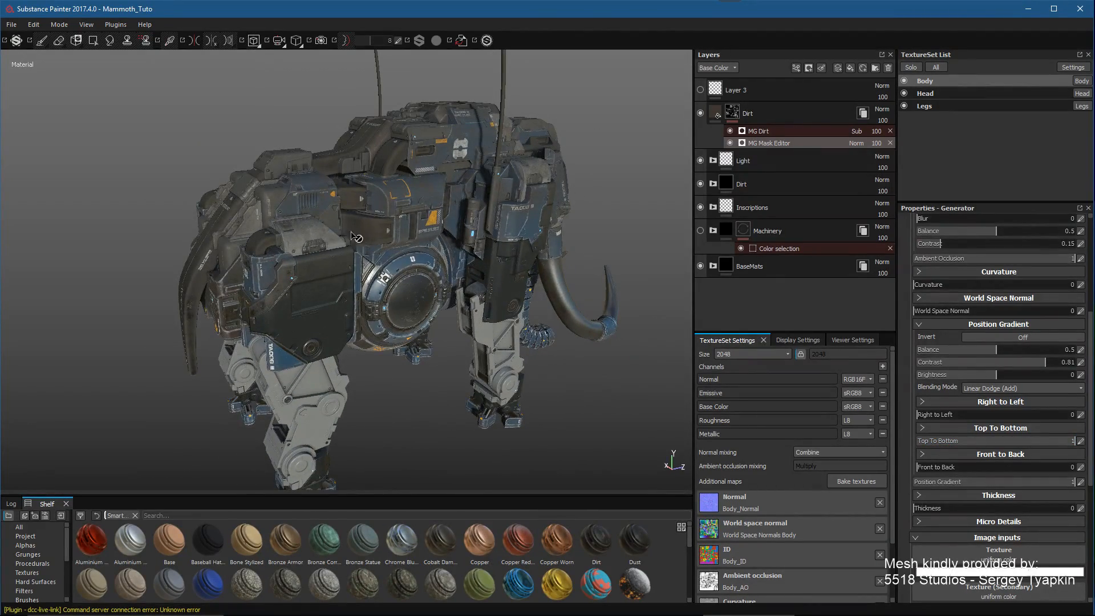
{"action": "left_click_drag", "start_coordinate": [355, 236], "coordinate": [546, 171], "text": "alt"}
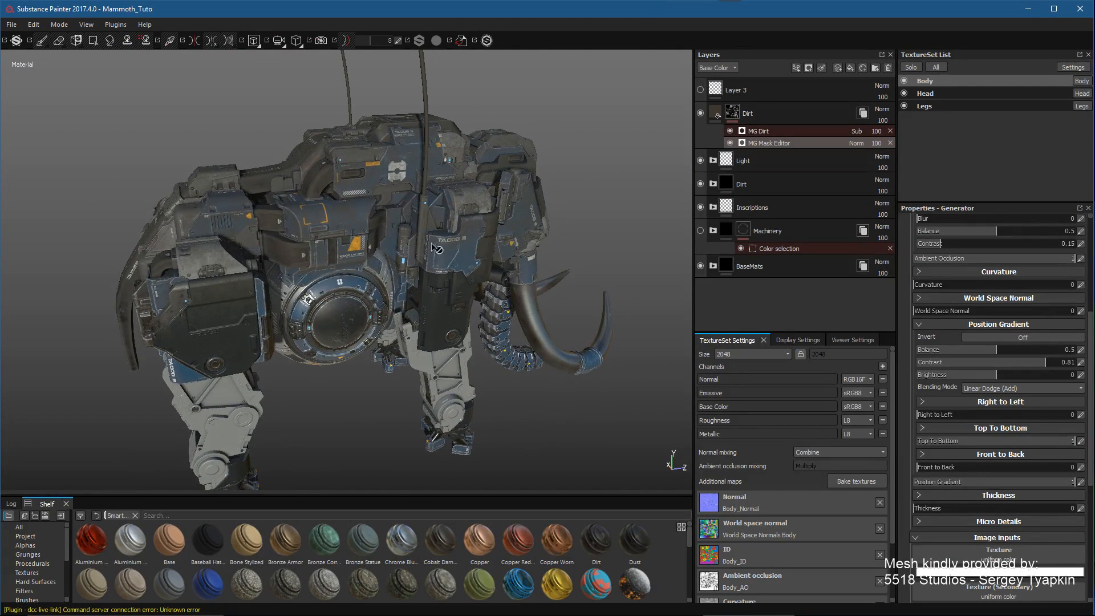
{"action": "left_click_drag", "start_coordinate": [443, 246], "coordinate": [519, 244], "text": "alt"}
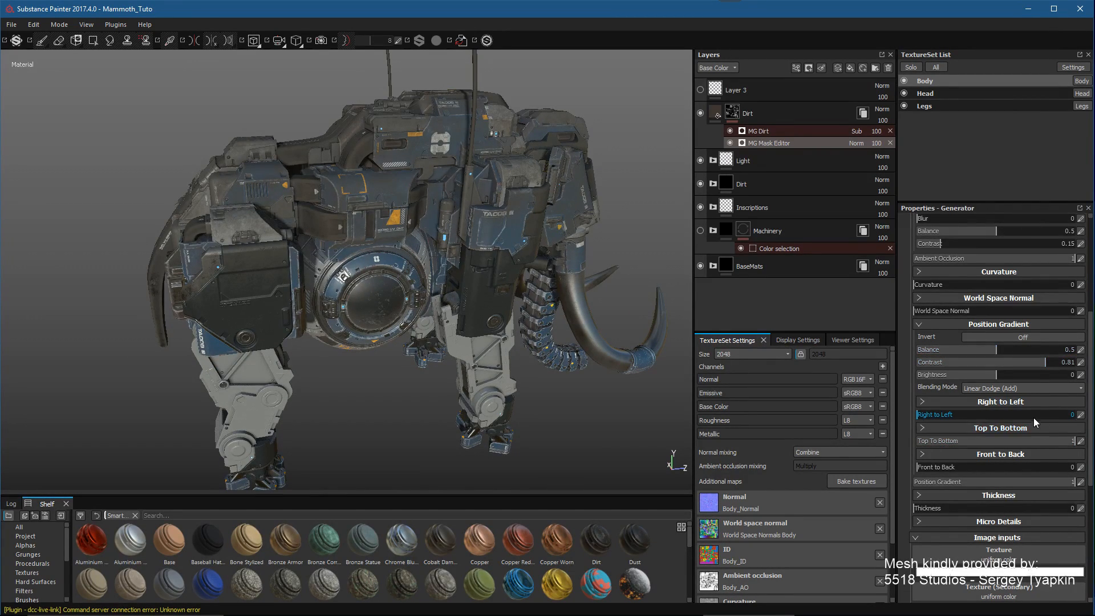
Step: Set MG Mask Editor's position gradient to Contrast 0.9 and Balance 0.47
{"action": "left_click_drag", "start_coordinate": [1031, 361], "coordinate": [1059, 365]}
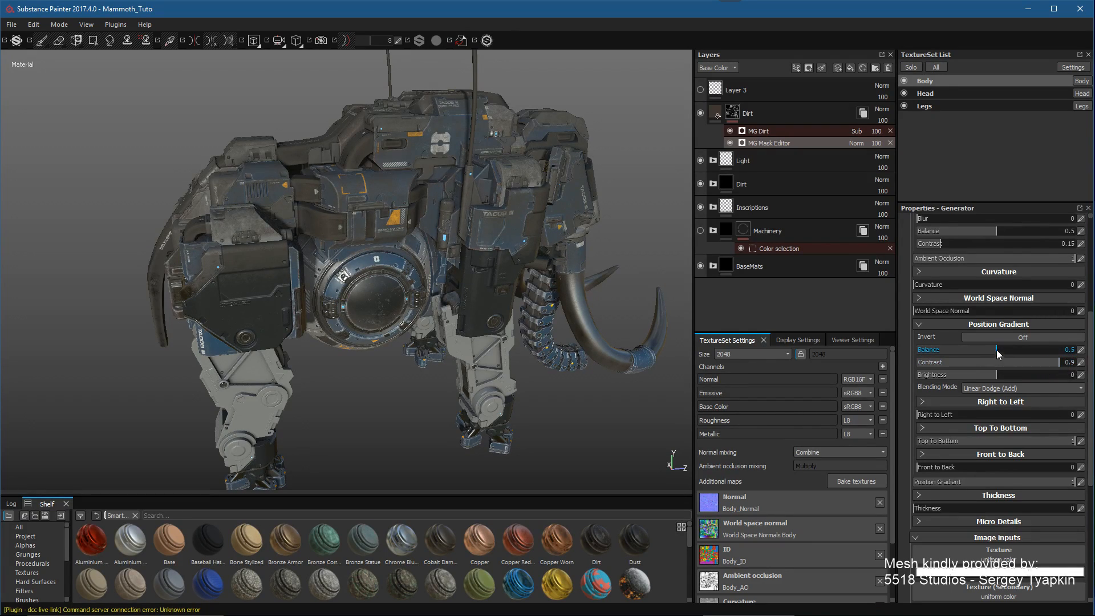
{"action": "left_click_drag", "start_coordinate": [996, 350], "coordinate": [986, 350]}
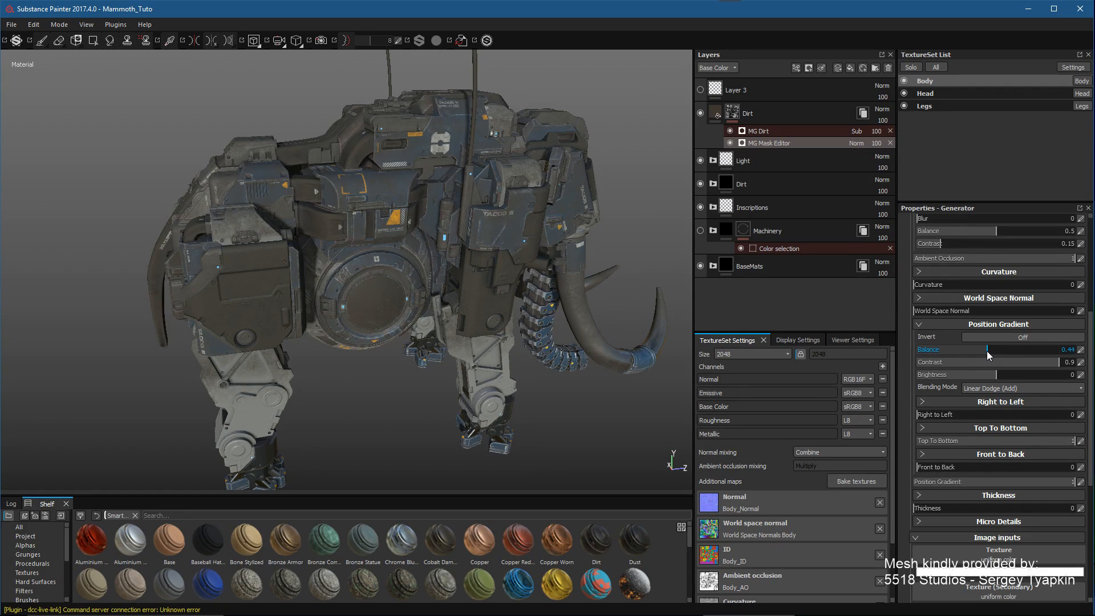
{"action": "left_click", "coordinate": [990, 351]}
{"action": "left_click_drag", "start_coordinate": [433, 268], "coordinate": [521, 272], "text": "alt"}
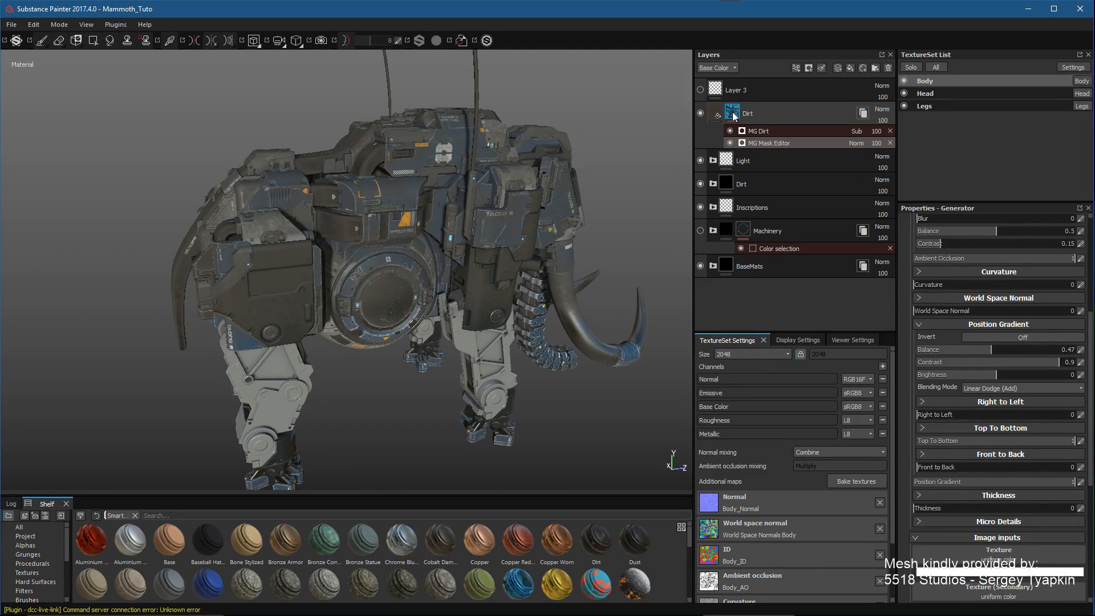
Step: Preview the Dirt mask on its own, return to the material view, and set MG Mask Editor's Top To Bottom to 0.73
{"action": "left_click", "coordinate": [732, 114], "text": "alt"}
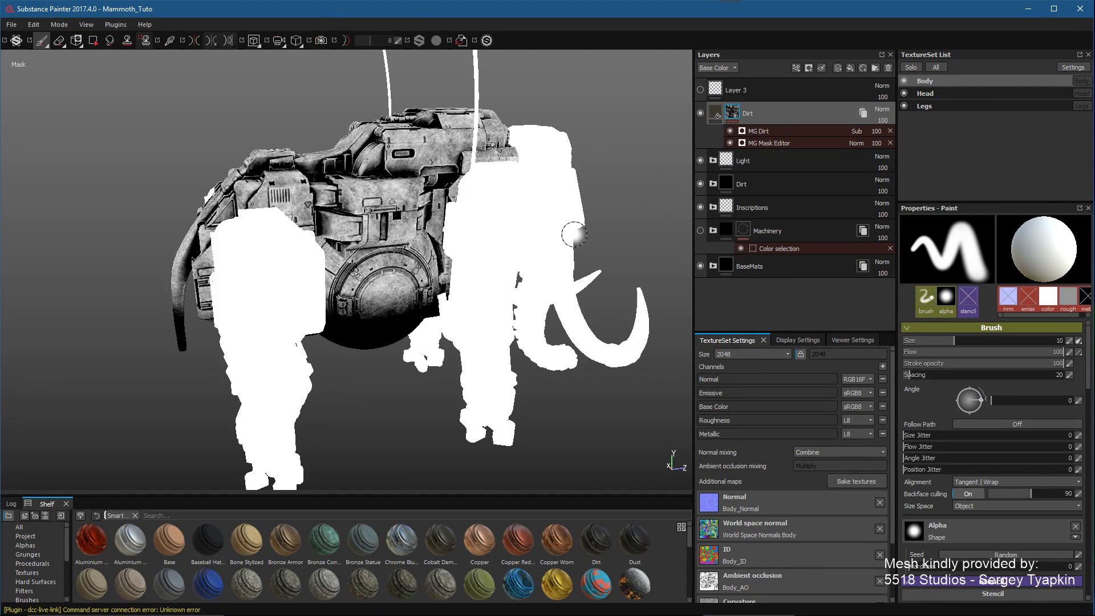
{"action": "mouse_move", "coordinate": [570, 232]}
{"action": "left_mouse_down", "text": "alt"}
{"action": "mouse_move", "coordinate": [499, 224]}
{"action": "mouse_move", "coordinate": [550, 234]}
{"action": "left_mouse_up", "text": "alt"}
{"action": "key", "text": "m"}
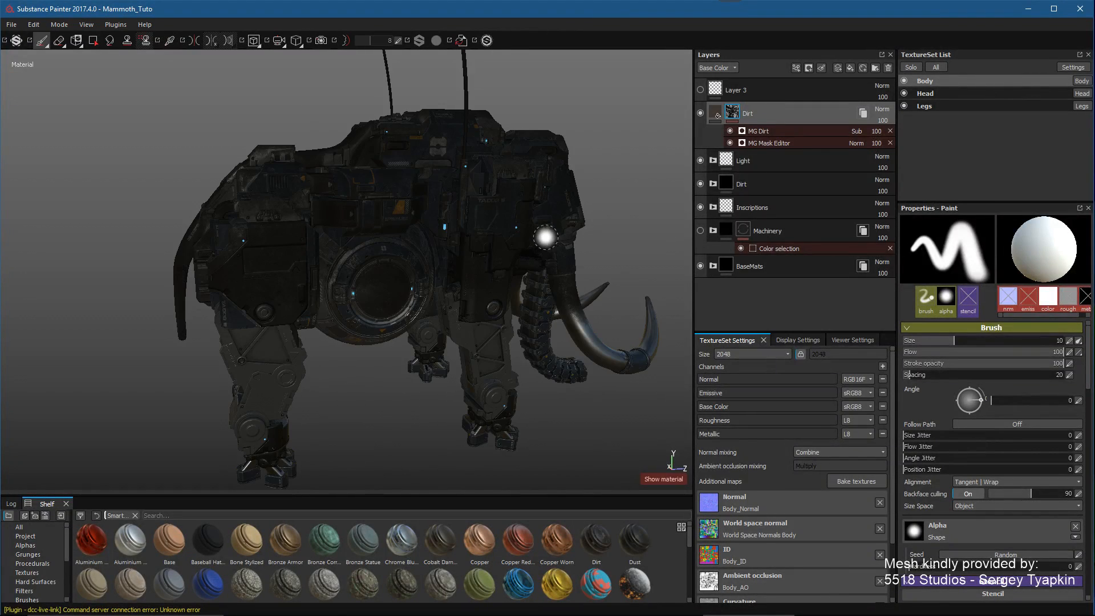
{"action": "left_click", "coordinate": [752, 142]}
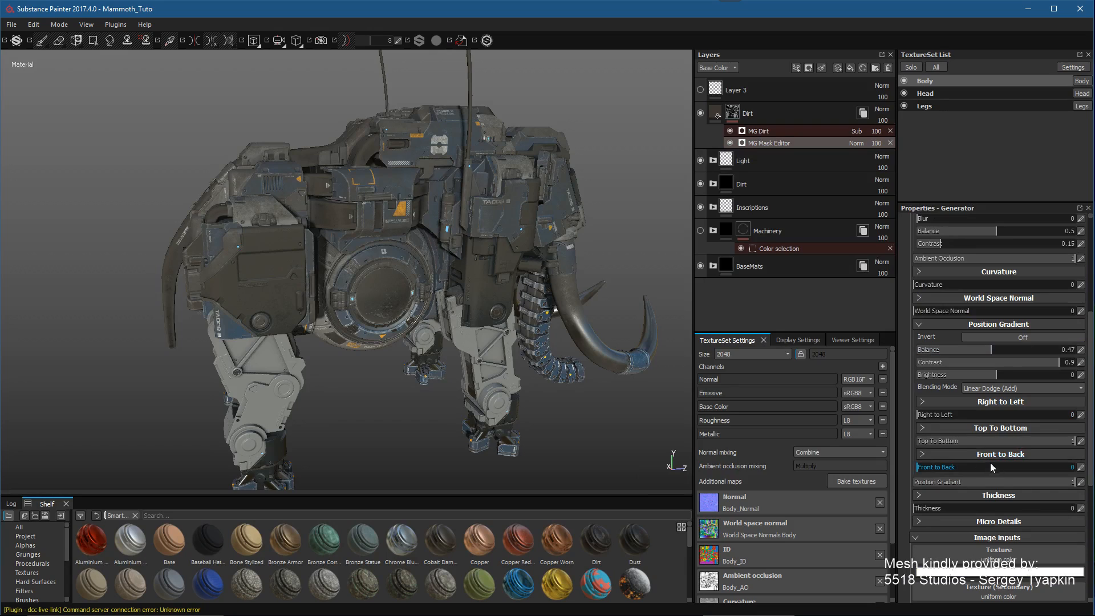
{"action": "mouse_move", "coordinate": [1050, 442]}
{"action": "left_mouse_down"}
{"action": "mouse_move", "coordinate": [1031, 447]}
{"action": "mouse_move", "coordinate": [1055, 453]}
{"action": "mouse_move", "coordinate": [1032, 452]}
{"action": "mouse_move", "coordinate": [1048, 458]}
{"action": "mouse_move", "coordinate": [1030, 452]}
{"action": "left_mouse_up"}
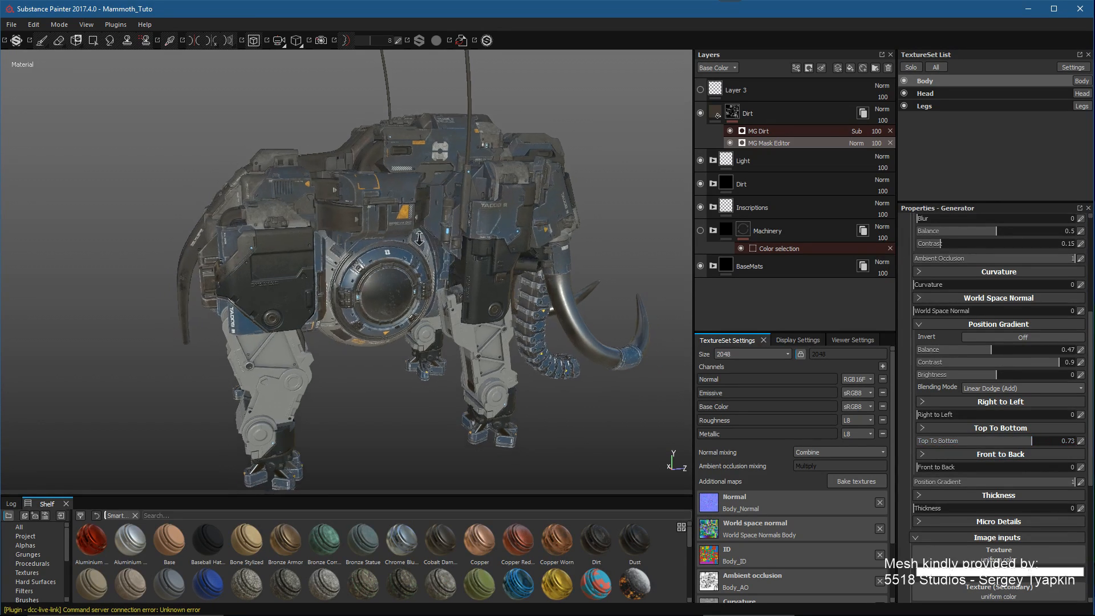
Step: Examine the dirt distribution over the mammoth's body, legs and head from several angles
{"action": "left_click_drag", "start_coordinate": [419, 238], "coordinate": [471, 300], "text": "alt"}
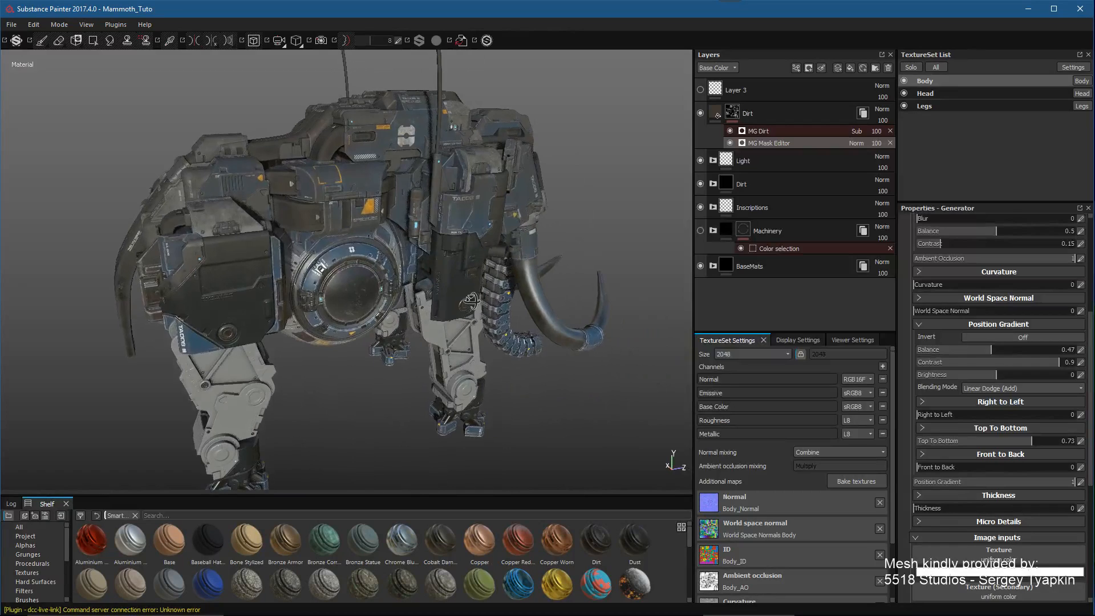
{"action": "middle_click_drag", "start_coordinate": [484, 294], "coordinate": [501, 304], "text": "alt"}
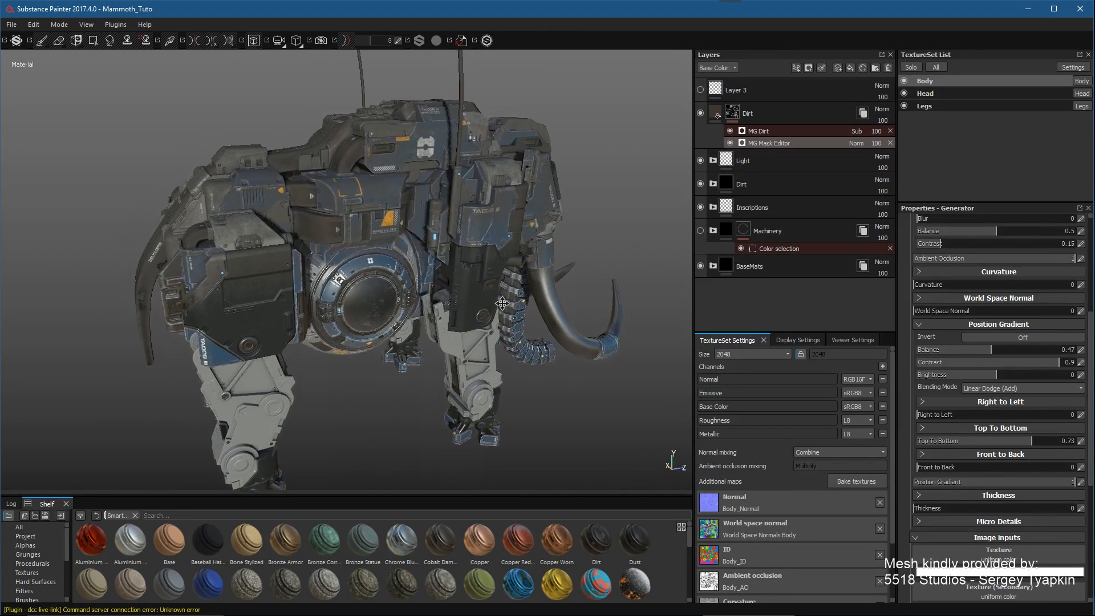
{"action": "left_click_drag", "start_coordinate": [501, 304], "coordinate": [506, 301], "text": "alt"}
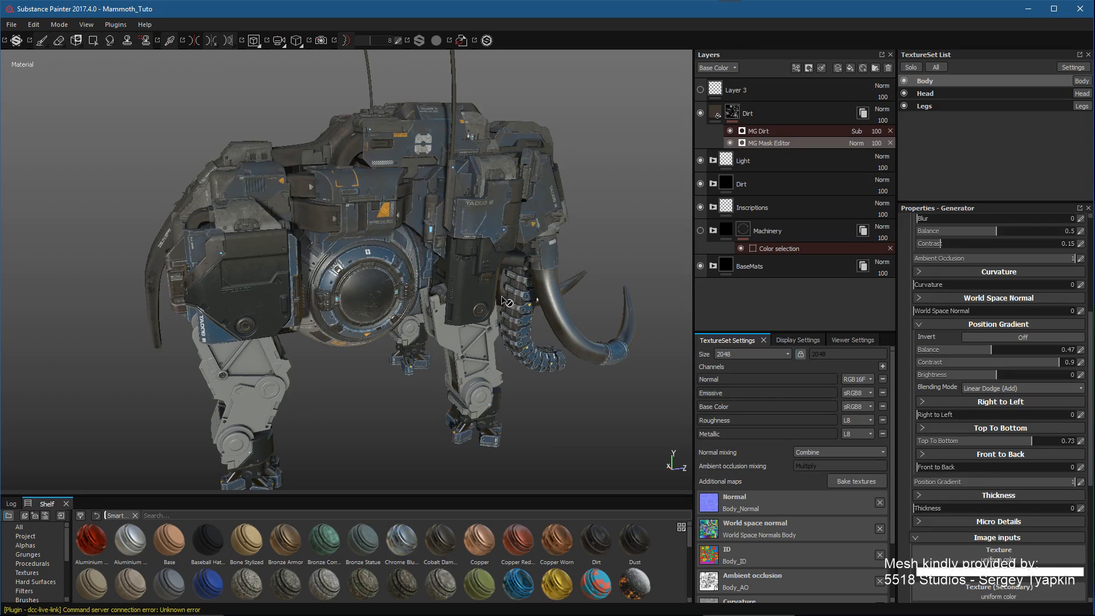
{"action": "left_click_drag", "start_coordinate": [482, 275], "coordinate": [523, 289], "text": "alt"}
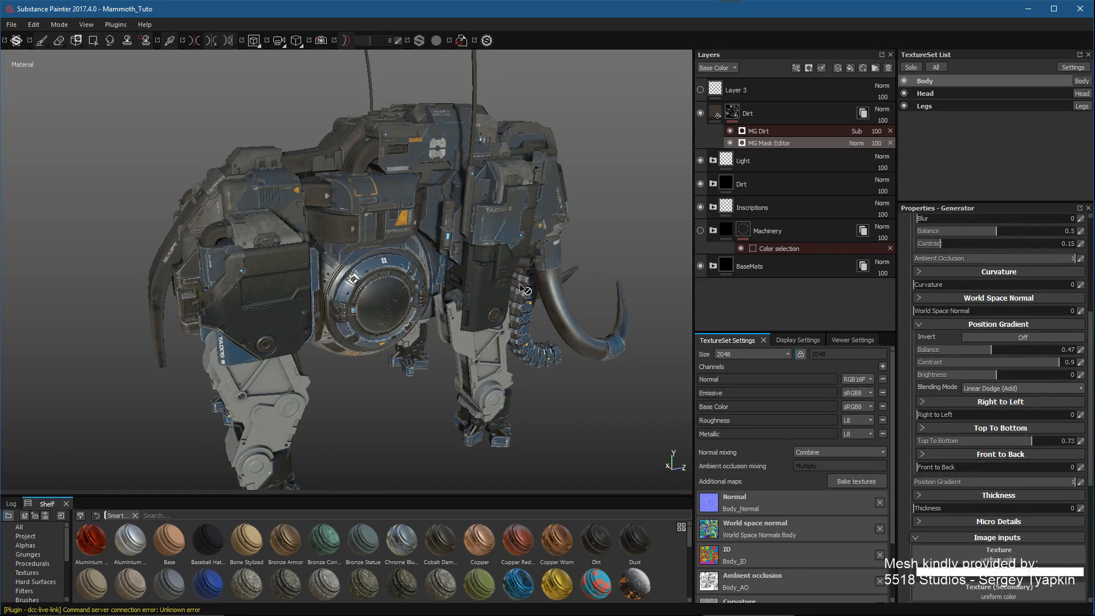
{"action": "left_click_drag", "start_coordinate": [527, 291], "coordinate": [539, 309], "text": "alt"}
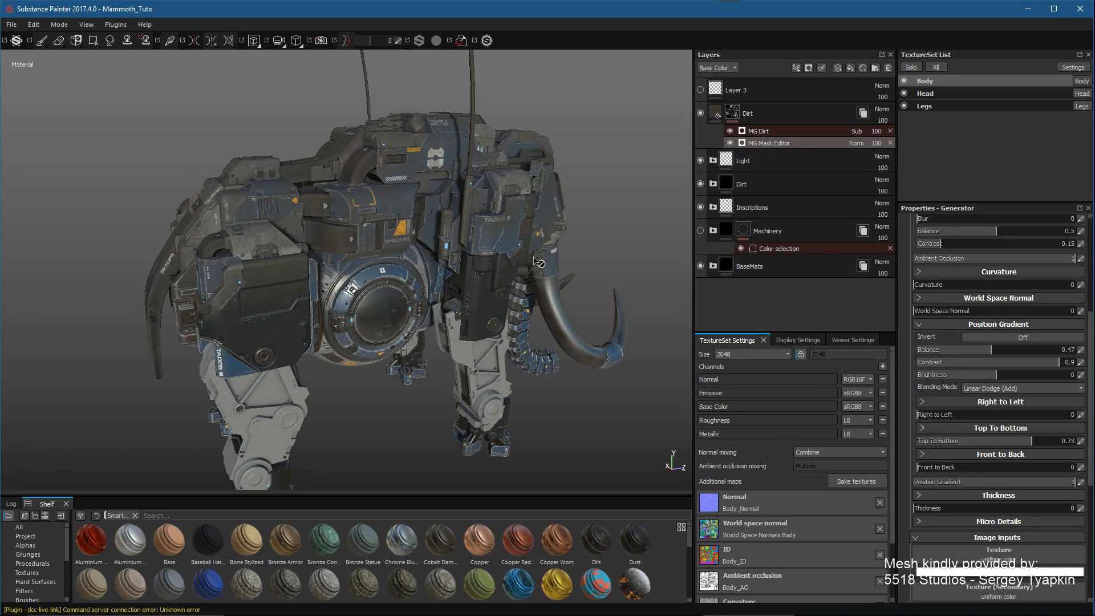
{"action": "right_click_drag", "start_coordinate": [545, 257], "coordinate": [568, 327], "text": "alt"}
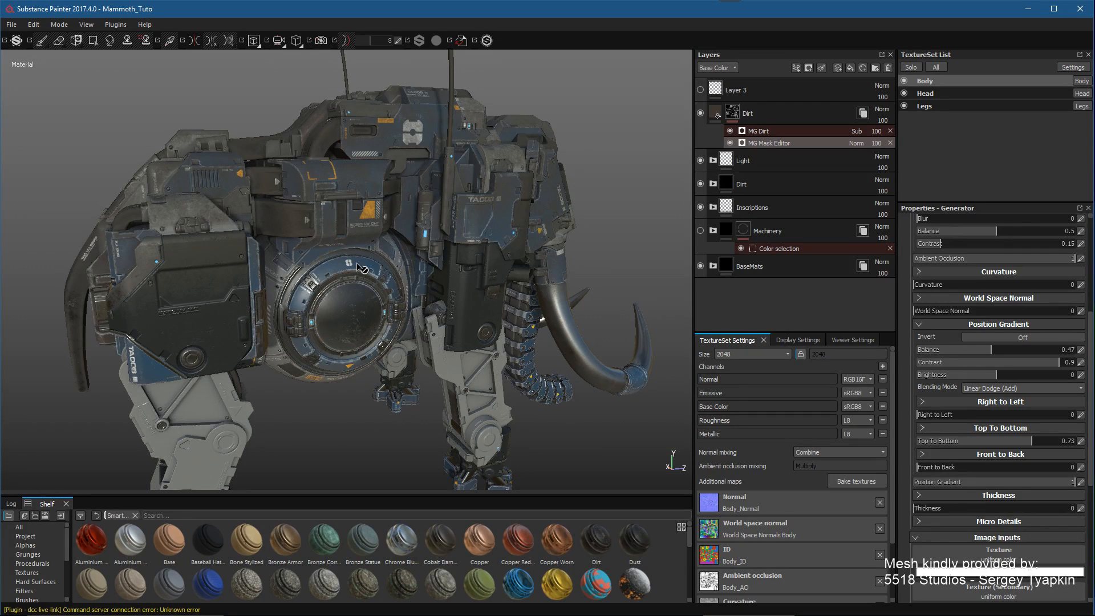
{"action": "left_click_drag", "start_coordinate": [394, 274], "coordinate": [593, 311], "text": "alt"}
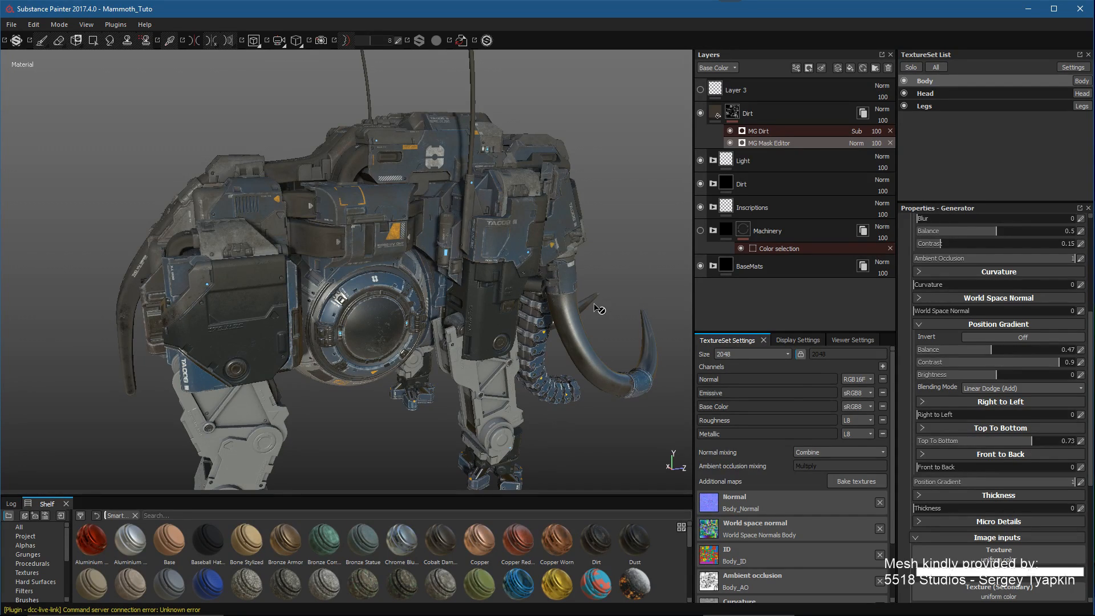
{"action": "left_click_drag", "start_coordinate": [611, 315], "coordinate": [572, 323], "text": "alt"}
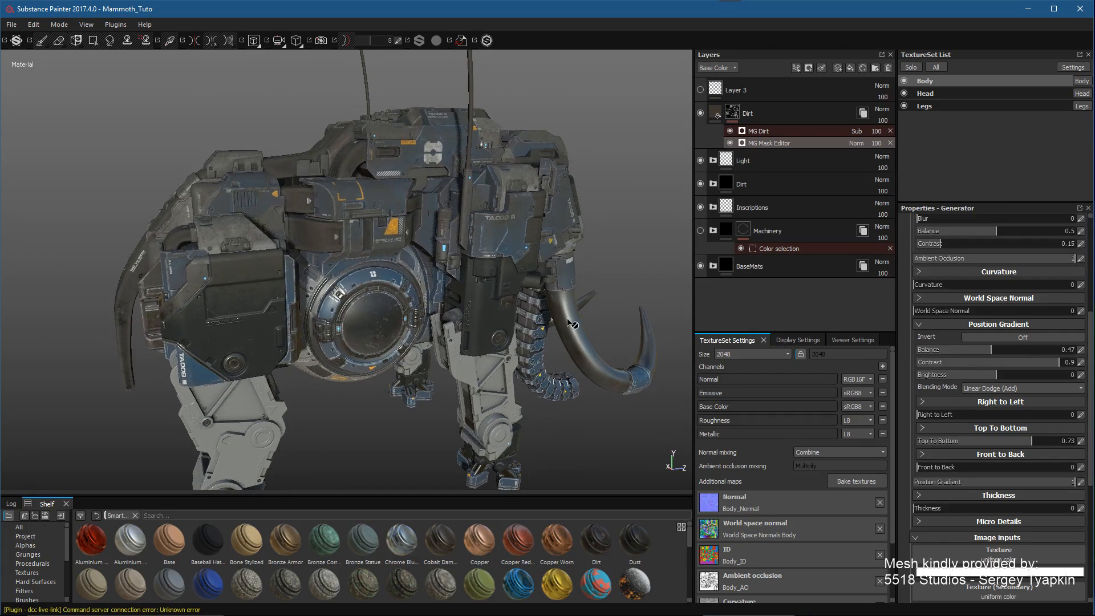
Step: Turn on the wireframe overlay on the mammoth and set its opacity to 30
{"action": "scroll", "coordinate": [806, 391], "scroll_direction": "down", "scroll_amount": 2}
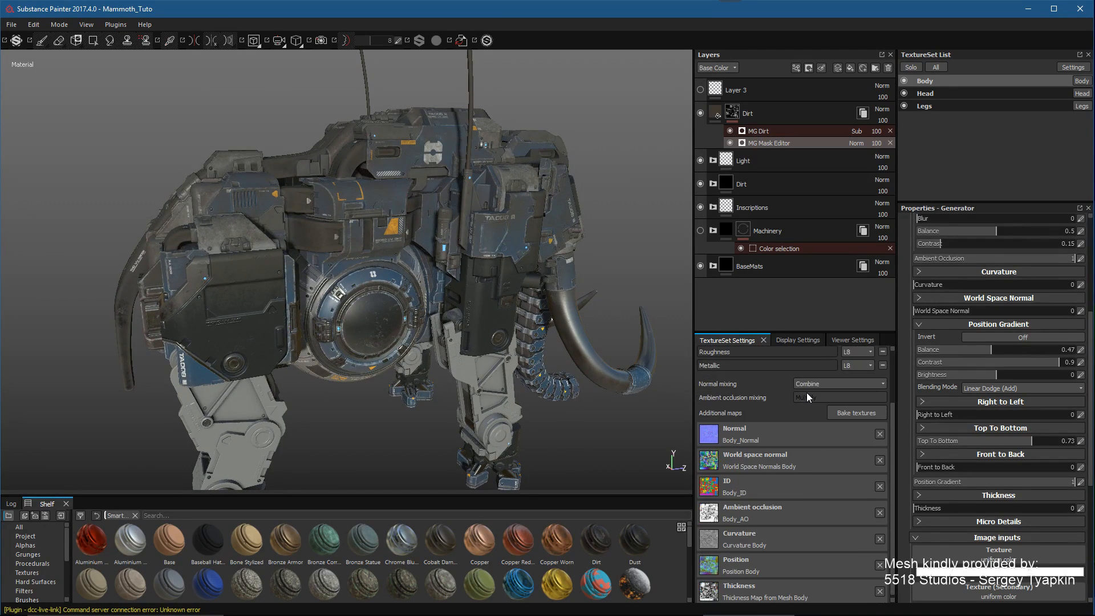
{"action": "left_click", "coordinate": [853, 340]}
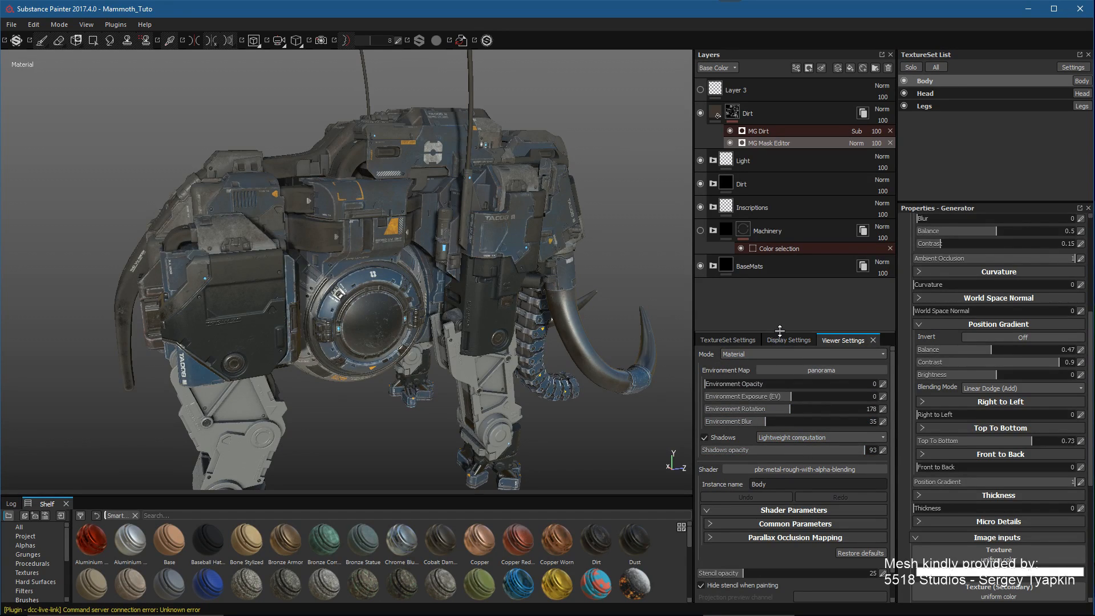
{"action": "left_click_drag", "start_coordinate": [780, 333], "coordinate": [843, 264]}
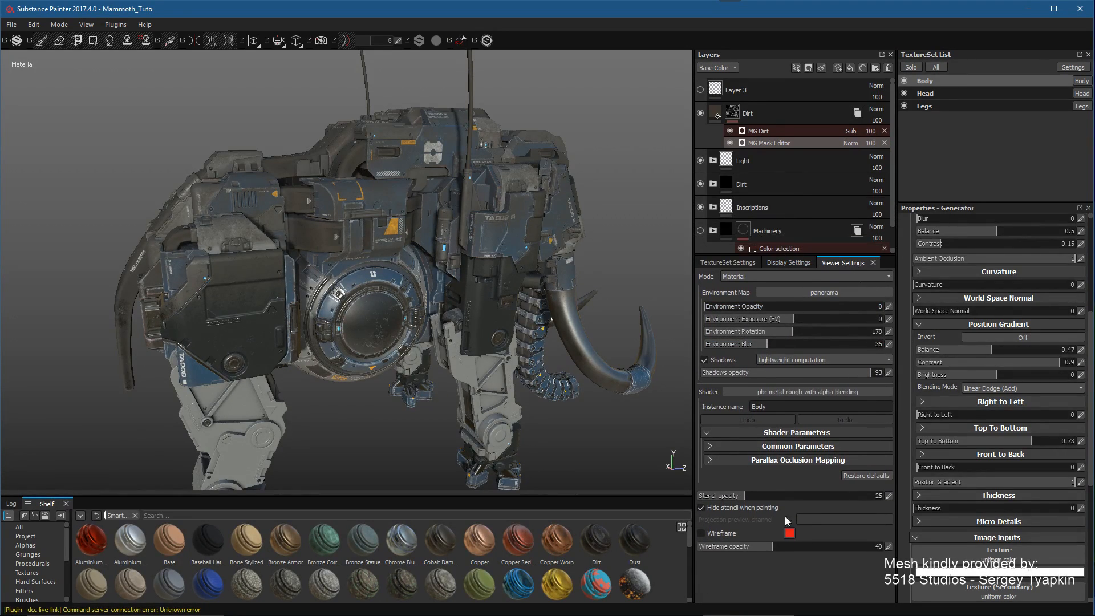
{"action": "left_click", "coordinate": [730, 532]}
{"action": "scroll", "coordinate": [556, 329], "scroll_direction": "up", "scroll_amount": 5}
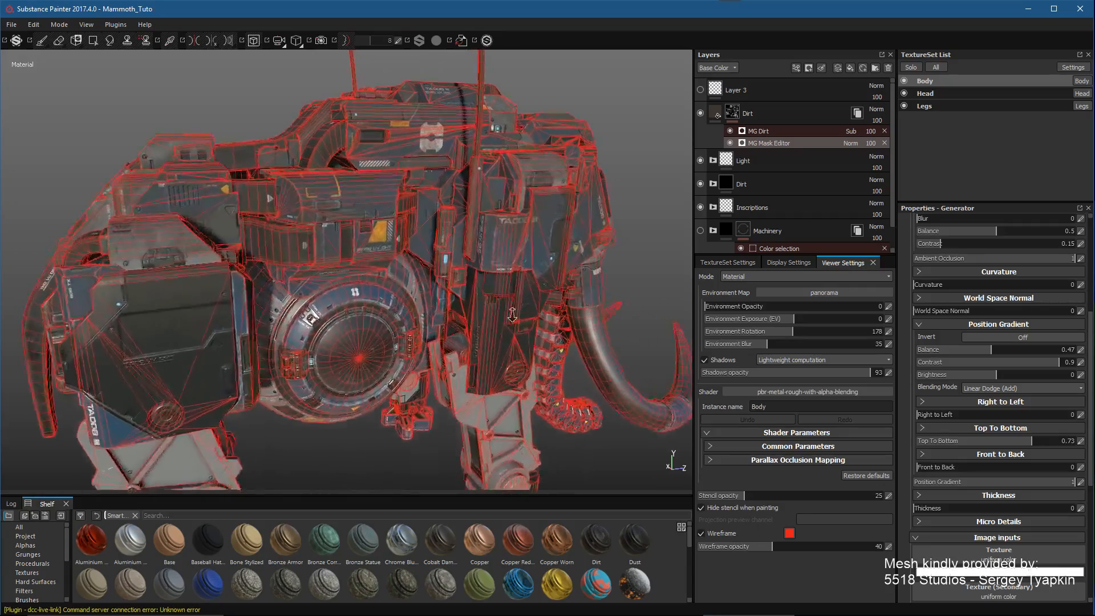
{"action": "mouse_move", "coordinate": [770, 546]}
{"action": "left_mouse_down"}
{"action": "mouse_move", "coordinate": [717, 546]}
{"action": "mouse_move", "coordinate": [759, 546]}
{"action": "left_mouse_up"}
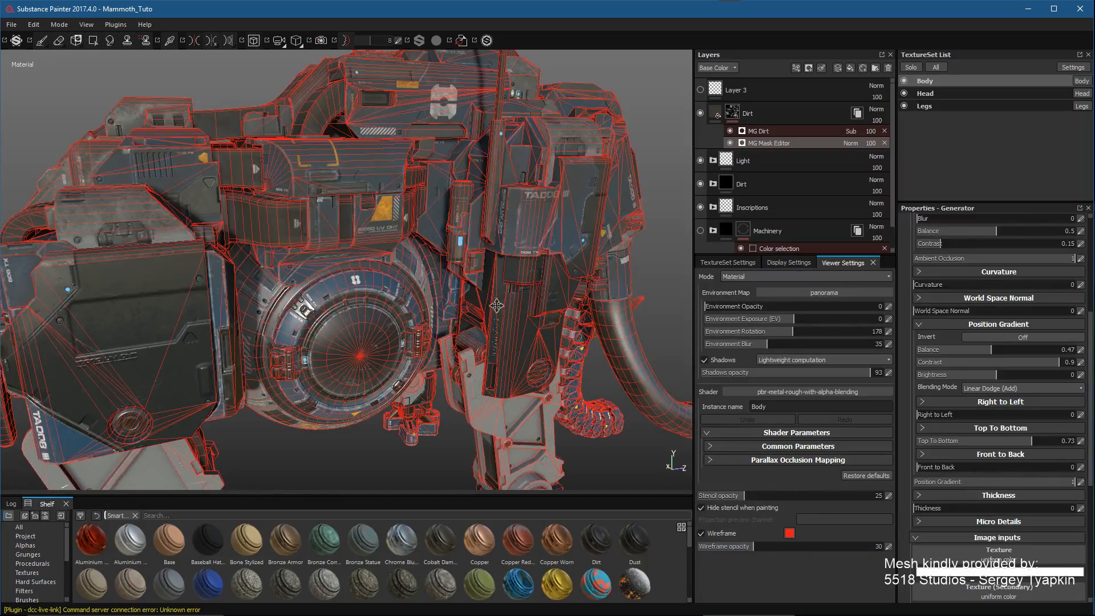
Step: Examine the mammoth's mesh topology in wireframe from several angles, including the legs and feet
{"action": "mouse_move", "coordinate": [547, 359]}
{"action": "left_mouse_down", "text": "alt"}
{"action": "mouse_move", "coordinate": [471, 344]}
{"action": "mouse_move", "coordinate": [528, 365]}
{"action": "left_mouse_up", "text": "alt"}
{"action": "right_click_drag", "start_coordinate": [529, 366], "coordinate": [456, 359], "text": "alt"}
{"action": "middle_click_drag", "start_coordinate": [456, 359], "coordinate": [393, 251], "text": "alt"}
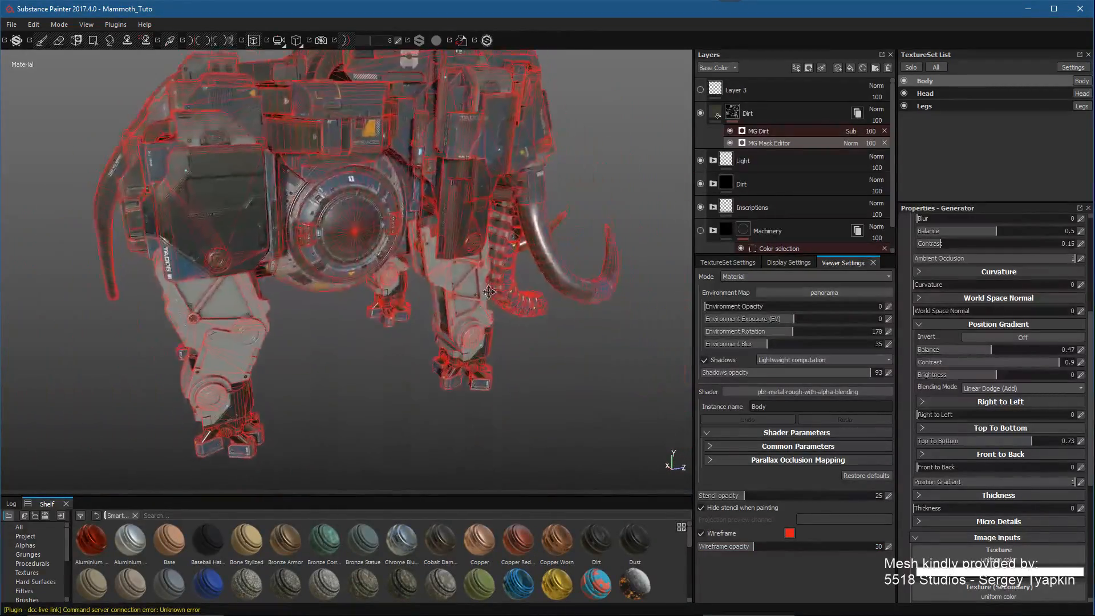
{"action": "left_click_drag", "start_coordinate": [427, 319], "coordinate": [346, 343], "text": "alt"}
{"action": "right_click_drag", "start_coordinate": [347, 342], "coordinate": [427, 353], "text": "alt"}
{"action": "left_click_drag", "start_coordinate": [428, 354], "coordinate": [579, 391], "text": "alt"}
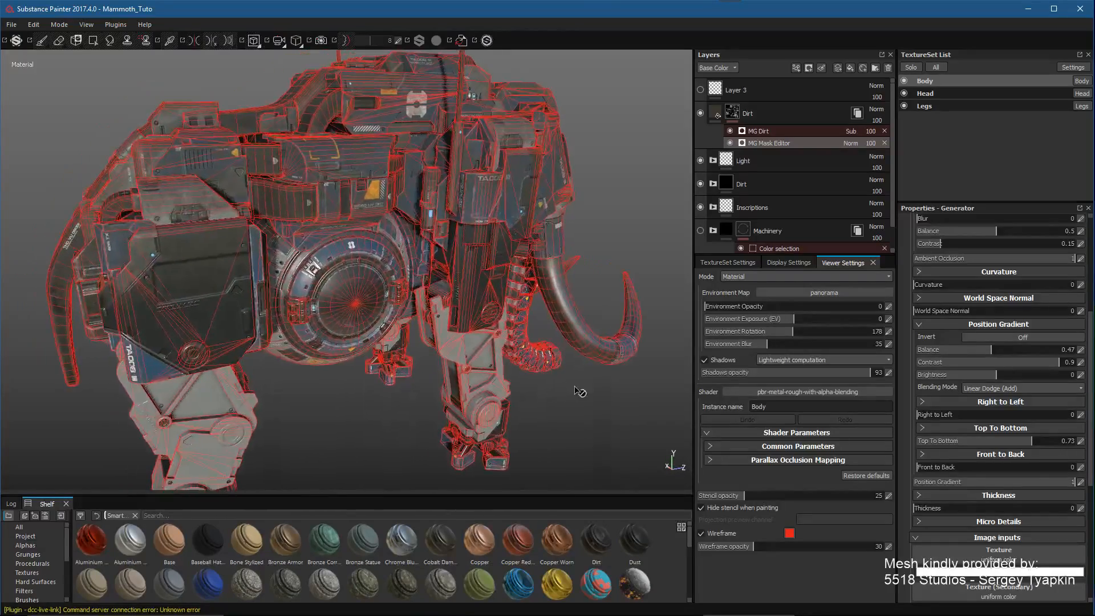
Step: Turn off the wireframe overlay and show the Body texture set's channels and additional maps again
{"action": "left_click", "coordinate": [730, 534]}
{"action": "left_click_drag", "start_coordinate": [549, 337], "coordinate": [617, 401], "text": "alt"}
{"action": "left_click", "coordinate": [783, 263]}
{"action": "left_click", "coordinate": [727, 262]}
{"action": "left_click_drag", "start_coordinate": [551, 314], "coordinate": [690, 312], "text": "alt"}
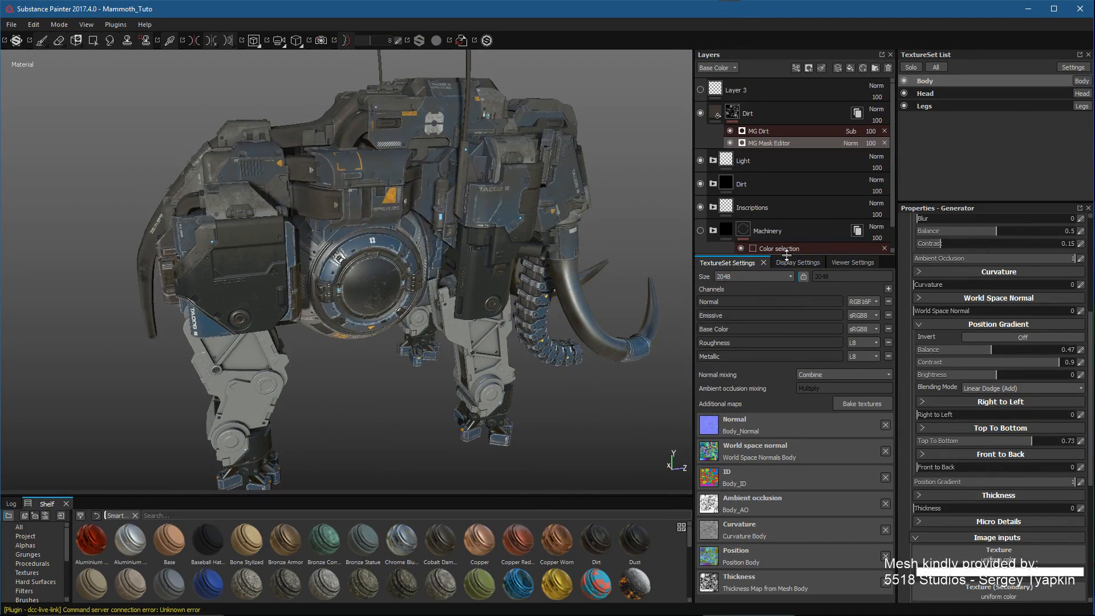
Step: Expand the Machinery folder and give the layer stack more room to show the layers inside it
{"action": "left_click_drag", "start_coordinate": [741, 256], "coordinate": [741, 313]}
{"action": "left_click_drag", "start_coordinate": [510, 276], "coordinate": [555, 334], "text": "alt"}
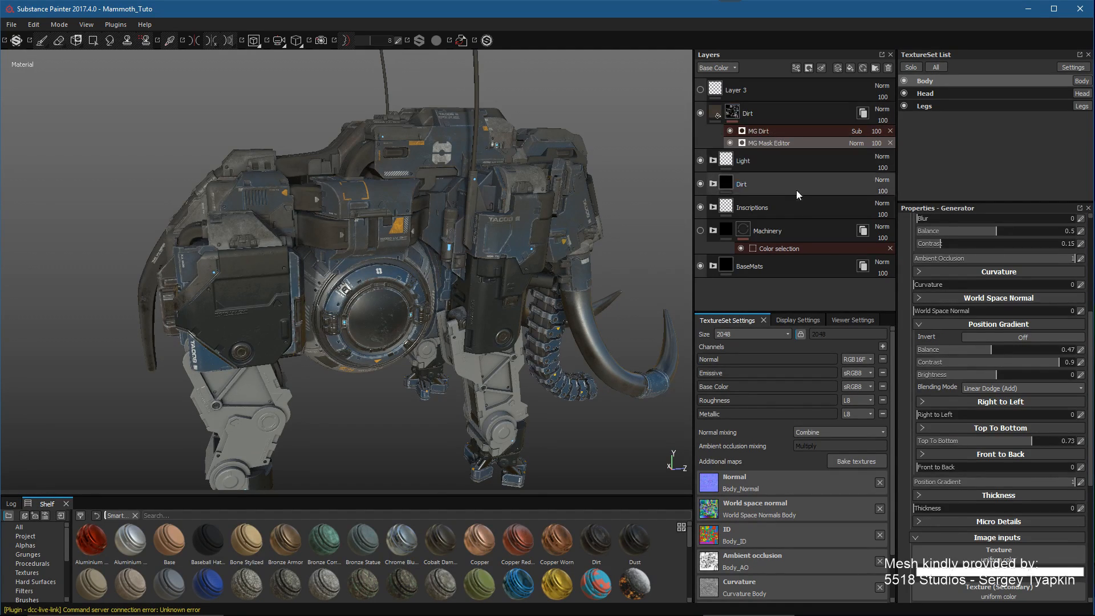
{"action": "left_click", "coordinate": [712, 230]}
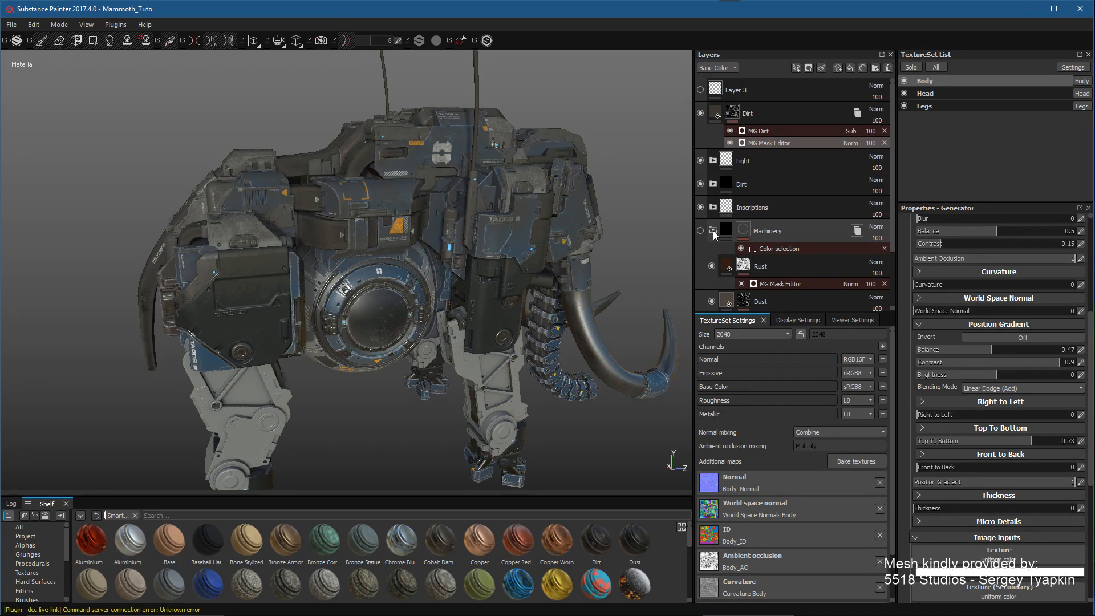
{"action": "left_click_drag", "start_coordinate": [759, 311], "coordinate": [759, 361]}
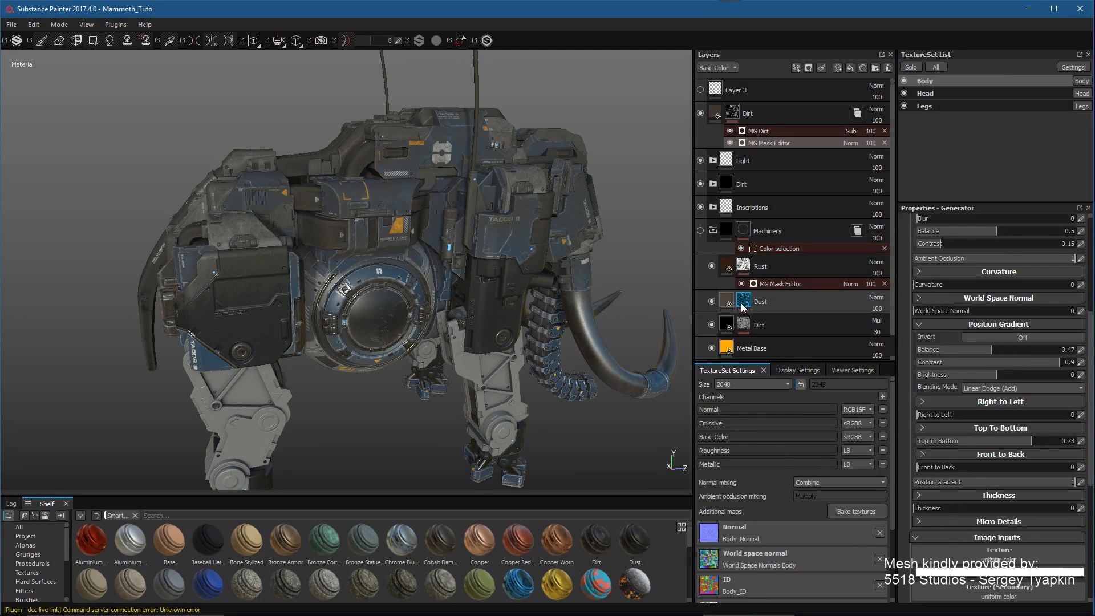
Step: Hide the generator-masked Dirt layer near the top of the stack and collapse the Machinery folder
{"action": "mouse_move", "coordinate": [741, 307]}
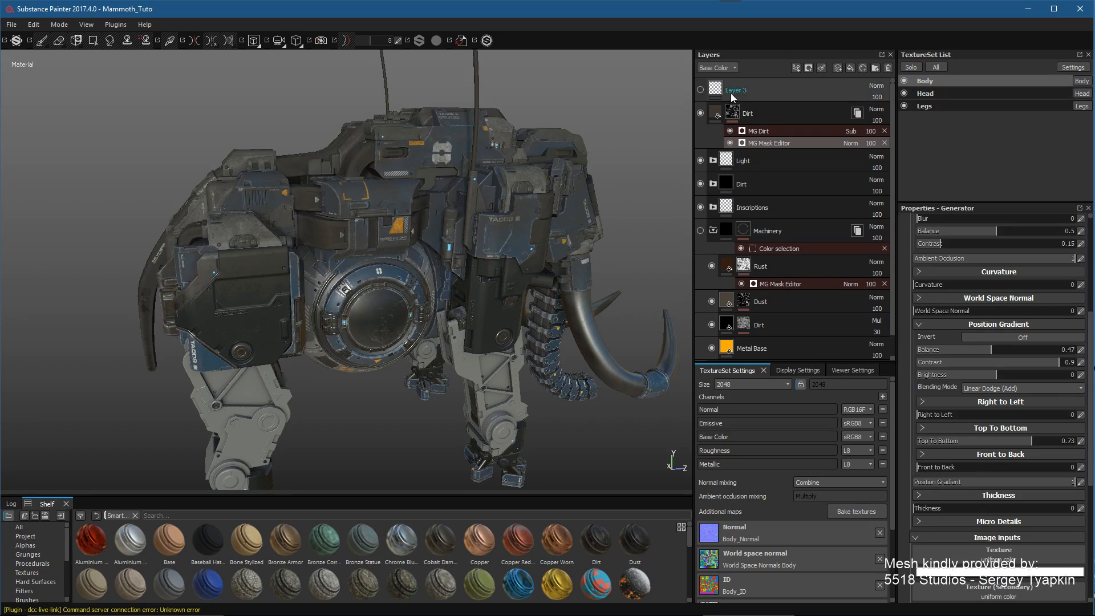
{"action": "scroll", "coordinate": [364, 296], "scroll_direction": "up", "scroll_amount": 2}
{"action": "mouse_move", "coordinate": [349, 311]}
{"action": "left_mouse_down", "text": "alt"}
{"action": "mouse_move", "coordinate": [368, 292]}
{"action": "mouse_move", "coordinate": [365, 305]}
{"action": "left_mouse_up", "text": "alt"}
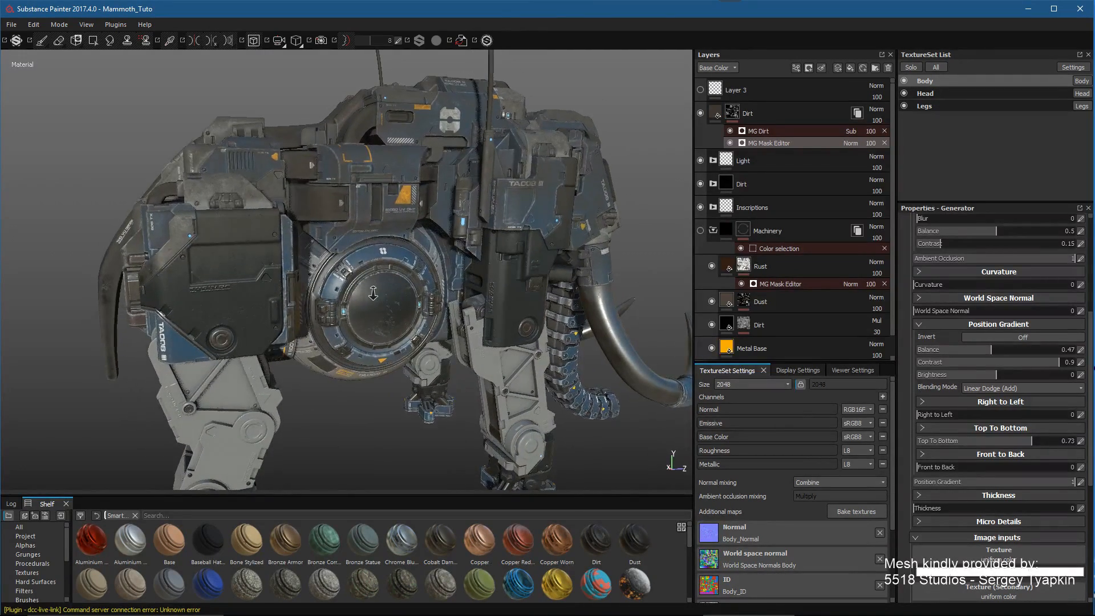
{"action": "scroll", "coordinate": [373, 298], "scroll_direction": "up", "scroll_amount": 2}
{"action": "middle_click_drag", "start_coordinate": [373, 299], "coordinate": [390, 261], "text": "alt"}
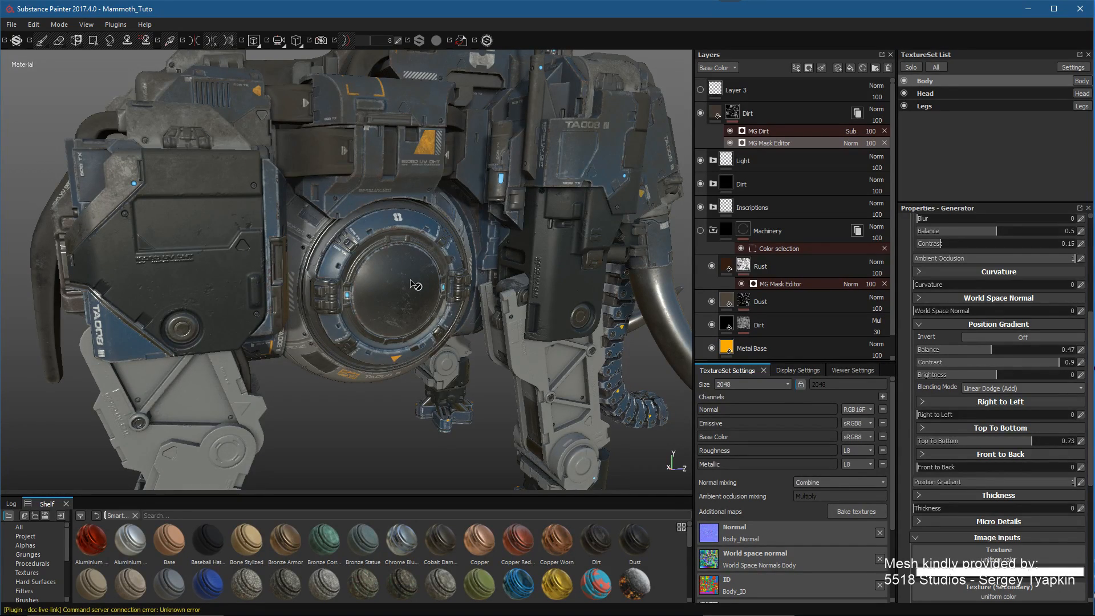
{"action": "left_click_drag", "start_coordinate": [415, 284], "coordinate": [454, 303], "text": "alt"}
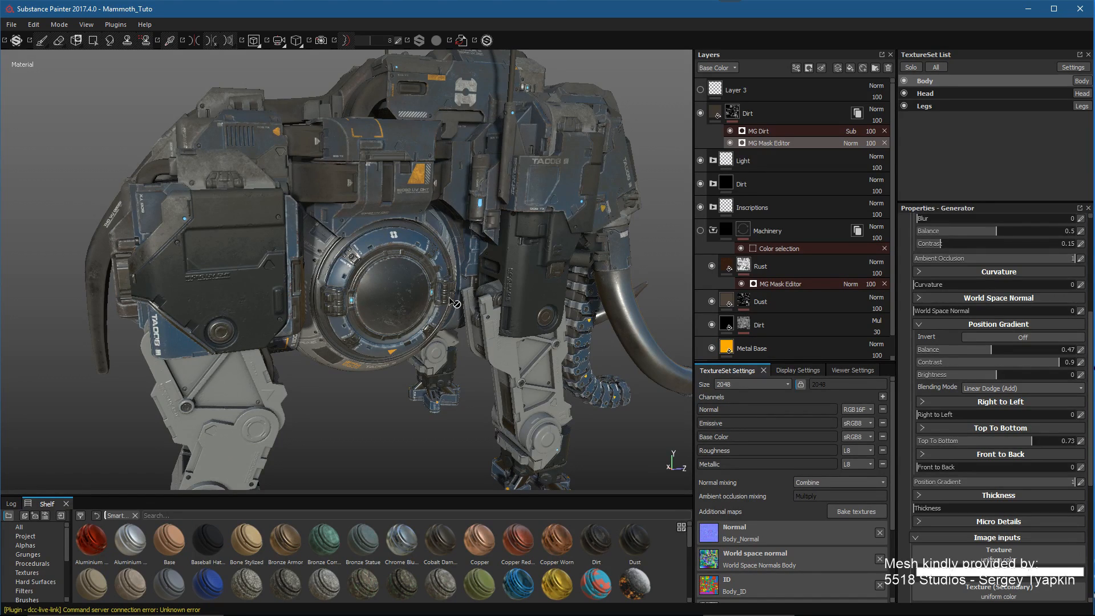
{"action": "left_click", "coordinate": [741, 114]}
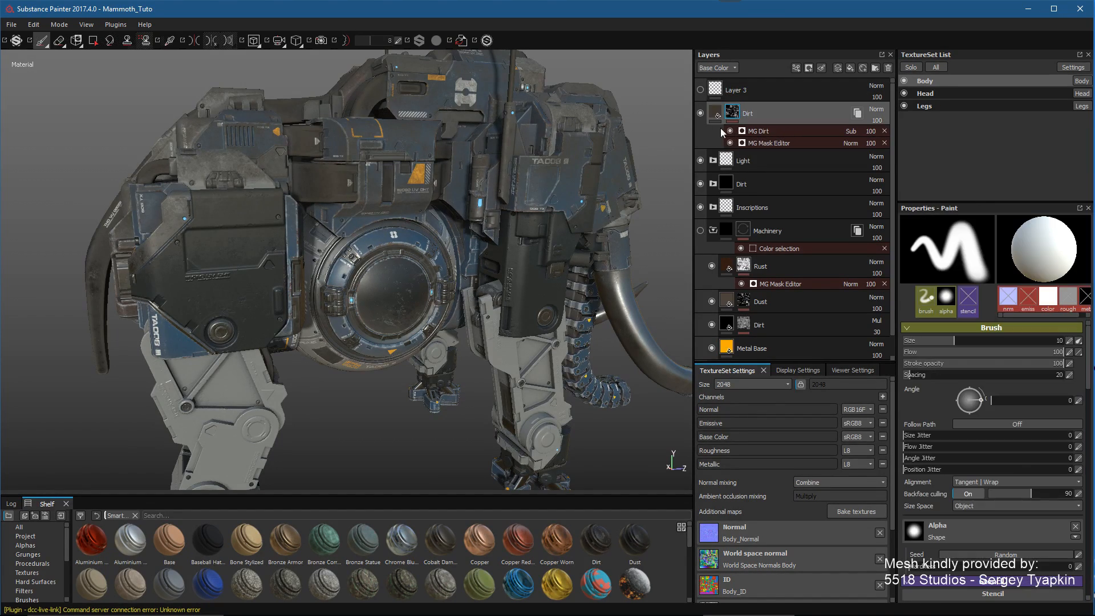
{"action": "left_click", "coordinate": [699, 113]}
{"action": "left_click", "coordinate": [713, 231]}
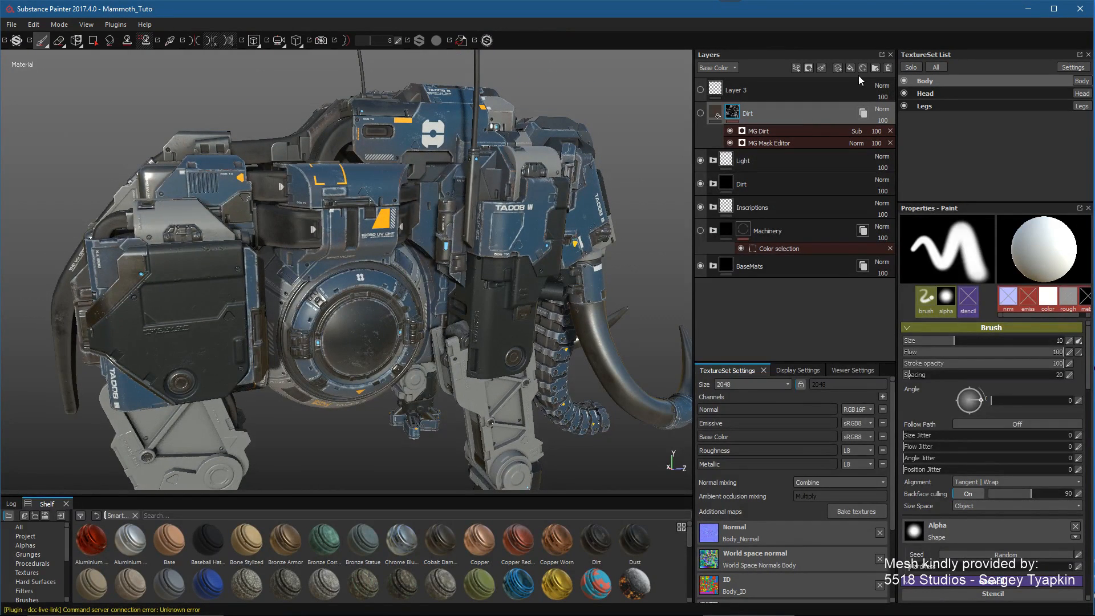
Step: Add a fill layer above the Dirt layer with only the color, rough and metal channels enabled
{"action": "left_click", "coordinate": [849, 67]}
{"action": "left_click_drag", "start_coordinate": [434, 188], "coordinate": [530, 181], "text": "alt"}
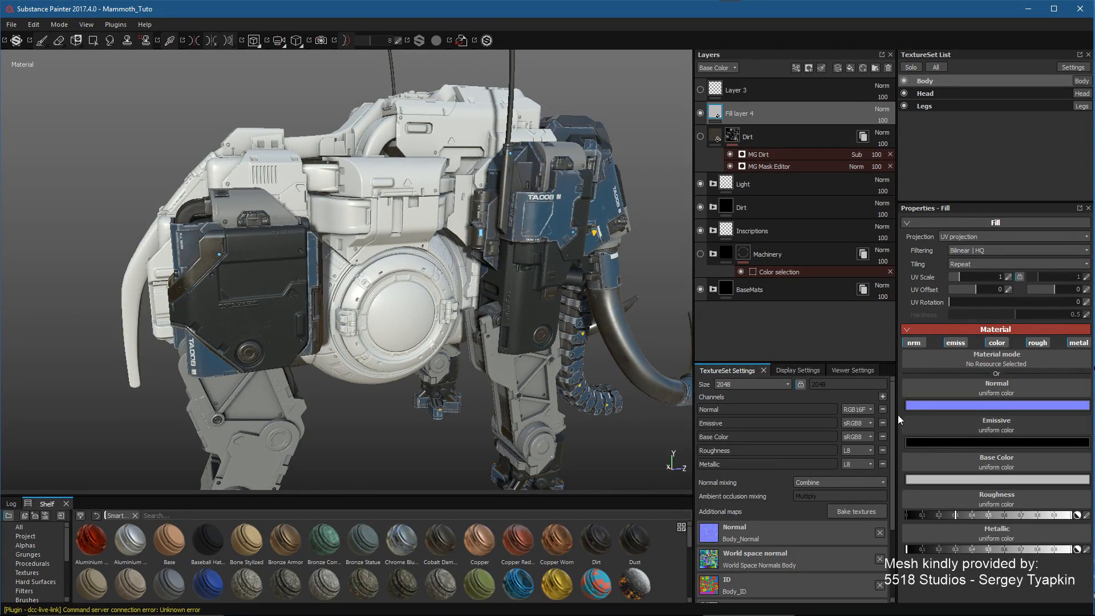
{"action": "left_click", "coordinate": [1038, 342]}
{"action": "left_click", "coordinate": [1069, 344]}
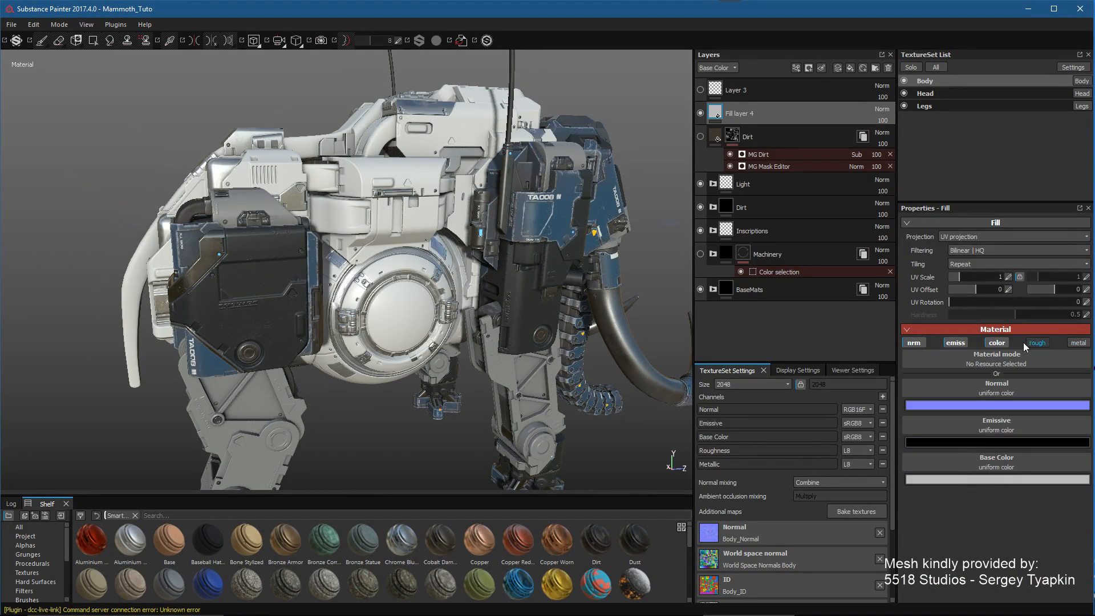
{"action": "left_click", "coordinate": [955, 343]}
{"action": "left_click", "coordinate": [914, 343]}
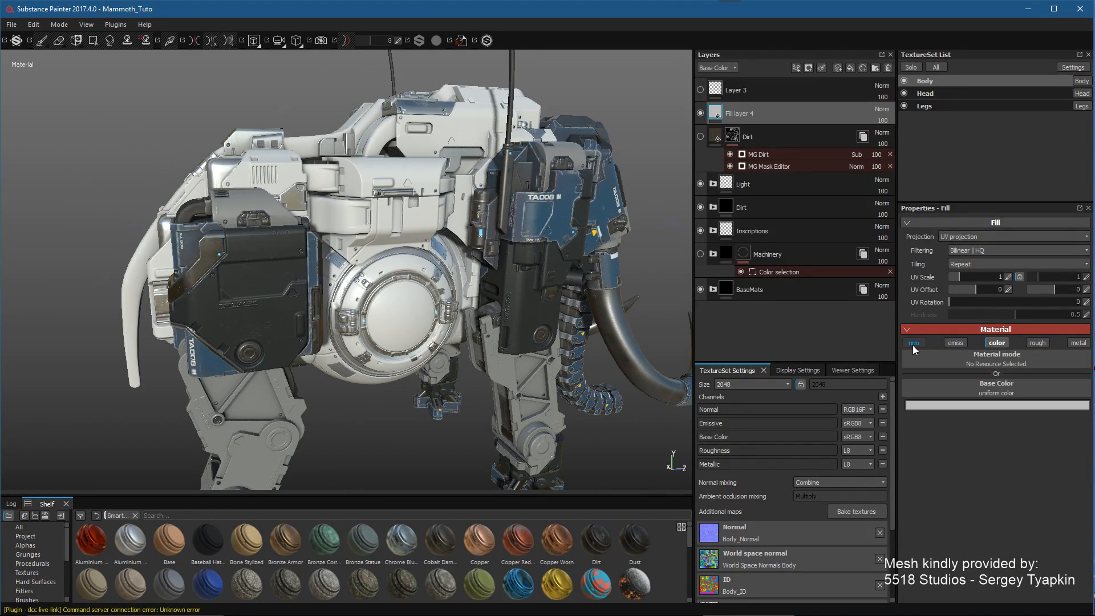
{"action": "left_click", "coordinate": [1033, 343]}
{"action": "left_click", "coordinate": [1078, 342]}
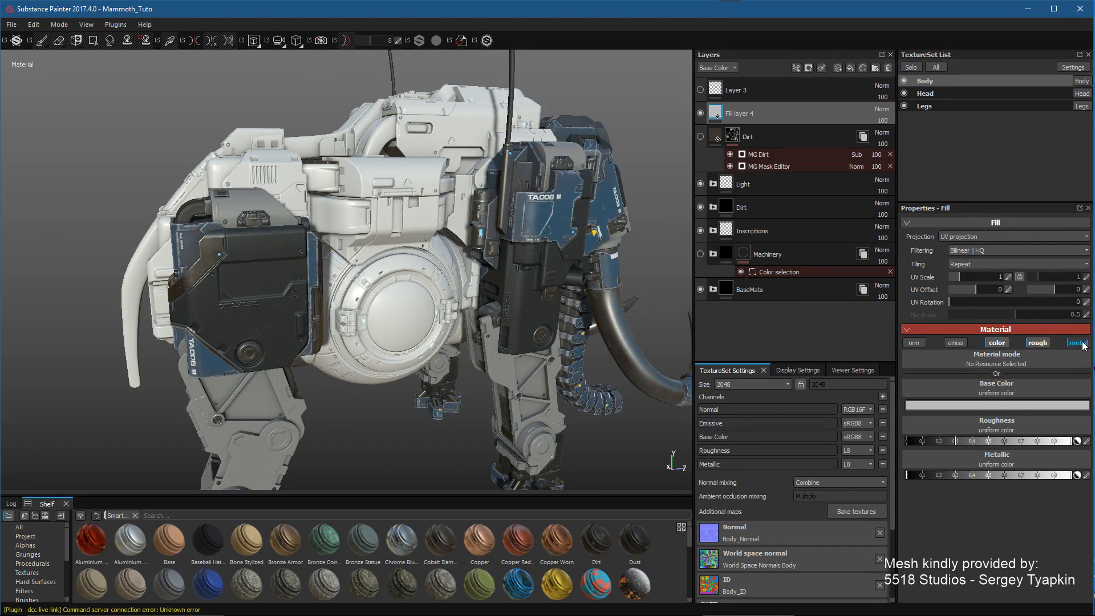
Step: Set the fill layer's base color to red, RGB 0.277, 0.007, 0.007
{"action": "left_click", "coordinate": [976, 406]}
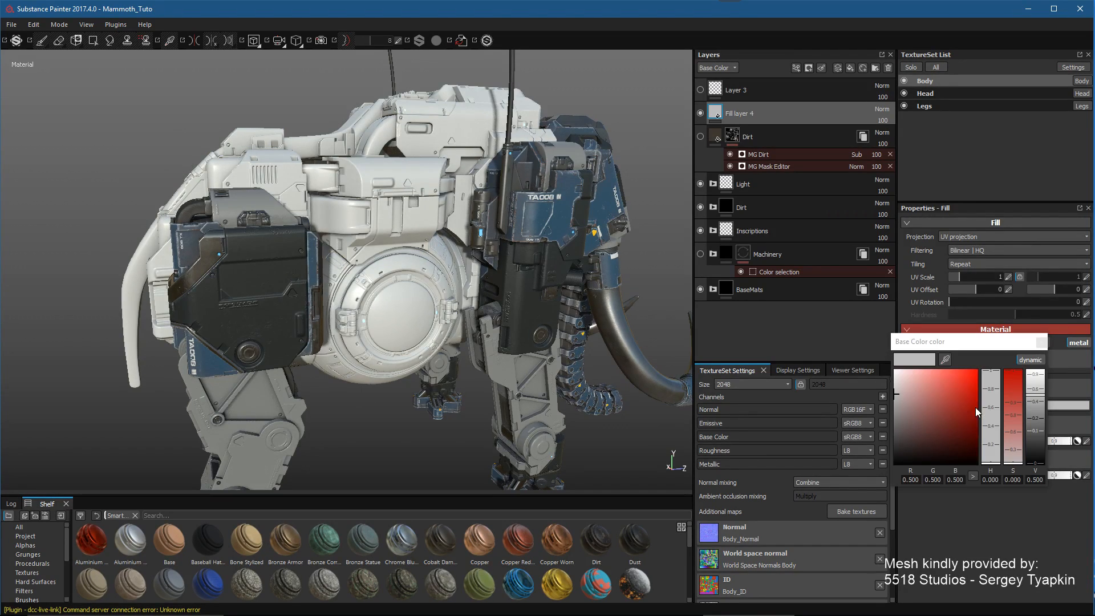
{"action": "left_click", "coordinate": [963, 411]}
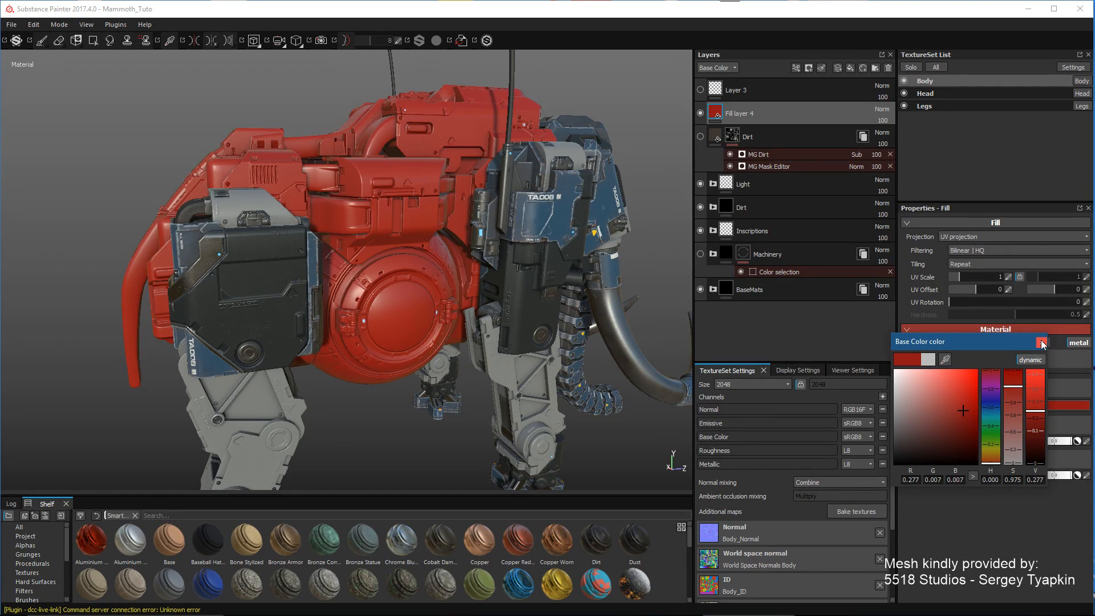
{"action": "left_click", "coordinate": [1041, 342]}
Step: Create a folder named Demo above the red fill layer and move the fill layer into it
{"action": "middle_click_drag", "start_coordinate": [478, 232], "coordinate": [503, 298], "text": "alt"}
{"action": "right_click_drag", "start_coordinate": [503, 298], "coordinate": [514, 331], "text": "alt"}
{"action": "middle_click_drag", "start_coordinate": [515, 330], "coordinate": [504, 308], "text": "alt"}
{"action": "left_click_drag", "start_coordinate": [504, 309], "coordinate": [491, 308], "text": "alt"}
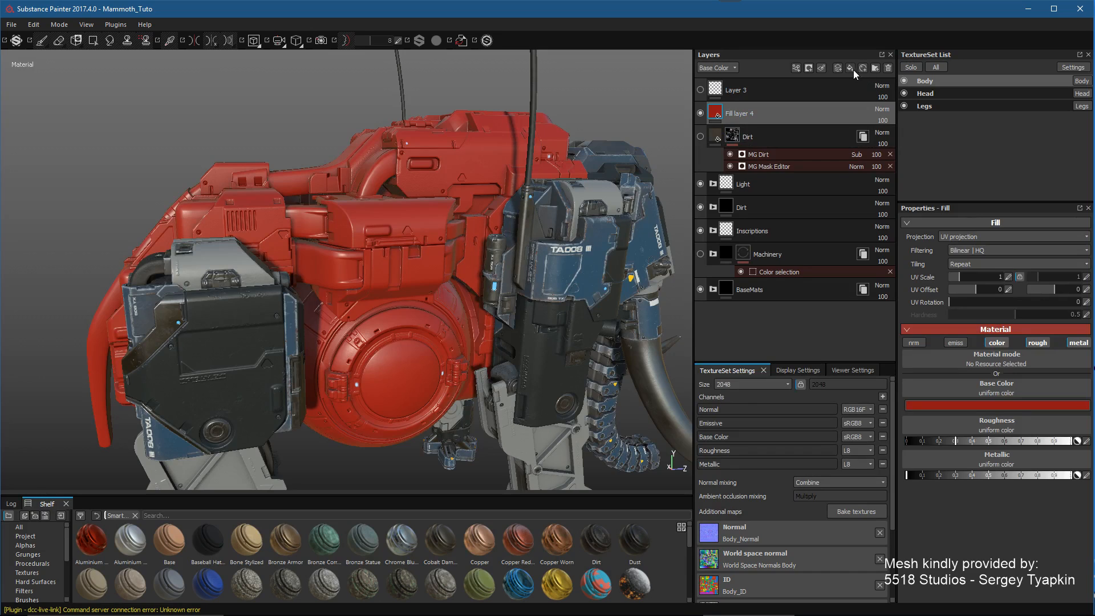
{"action": "left_click", "coordinate": [875, 68]}
{"action": "double_click", "coordinate": [757, 115]}
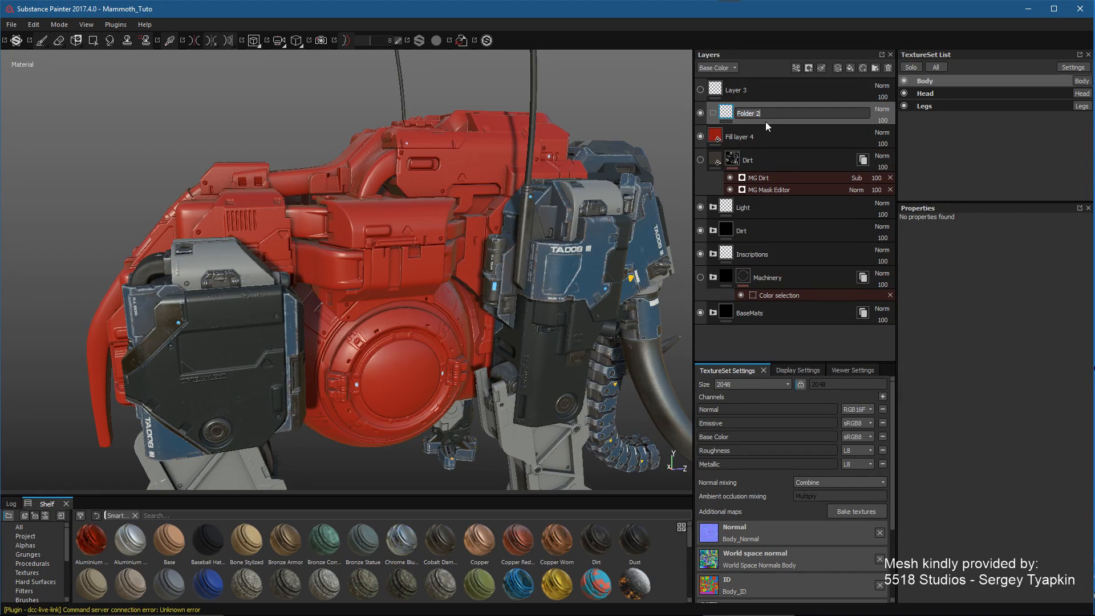
{"action": "key", "text": "Return"}
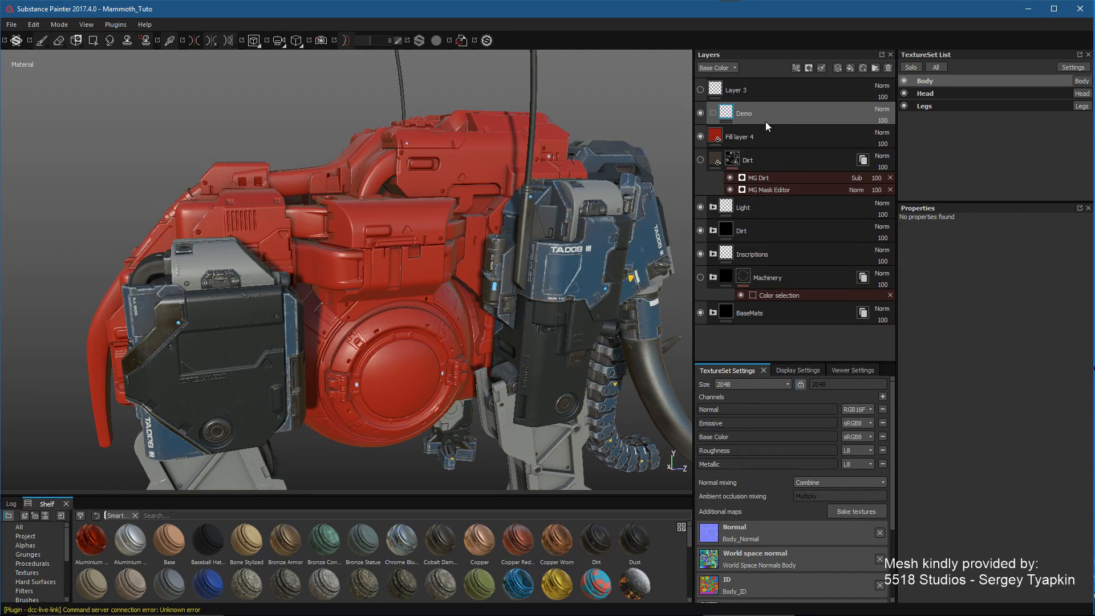
{"action": "left_click_drag", "start_coordinate": [776, 127], "coordinate": [779, 112]}
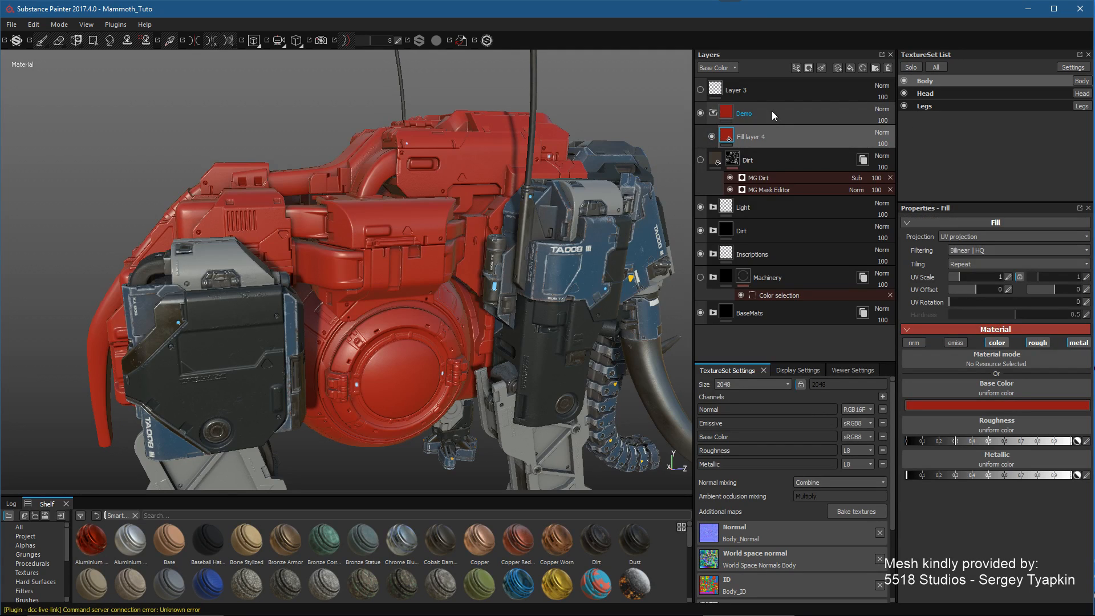
Step: Copy the Demo folder and paste it as an instance in the Body layer stack
{"action": "right_click_drag", "start_coordinate": [413, 282], "coordinate": [416, 292], "text": "alt"}
{"action": "middle_click_drag", "start_coordinate": [415, 292], "coordinate": [416, 262], "text": "alt"}
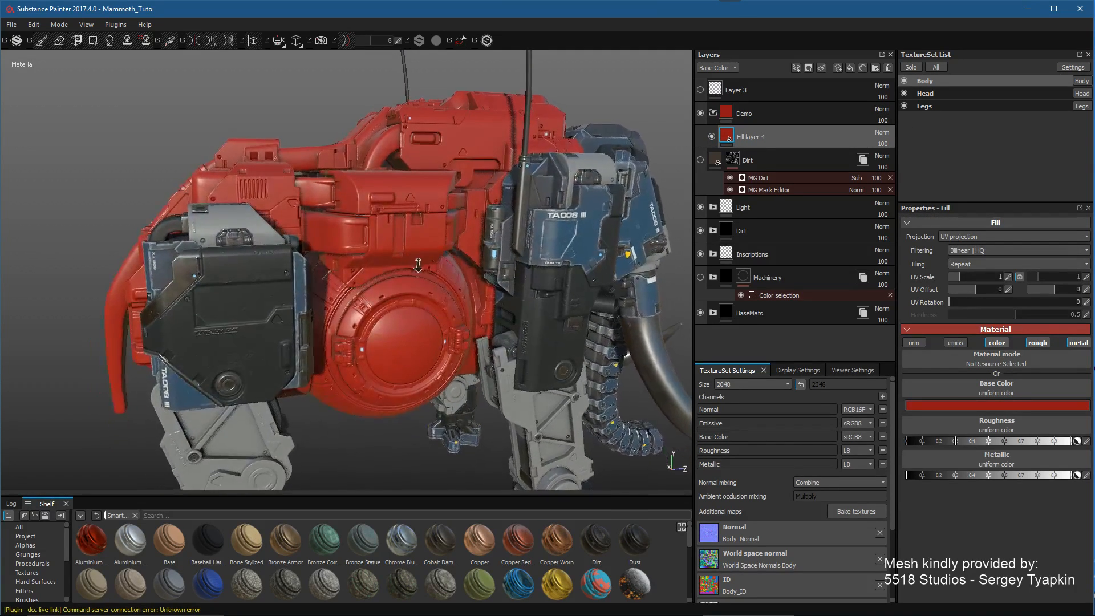
{"action": "right_click", "coordinate": [773, 114]}
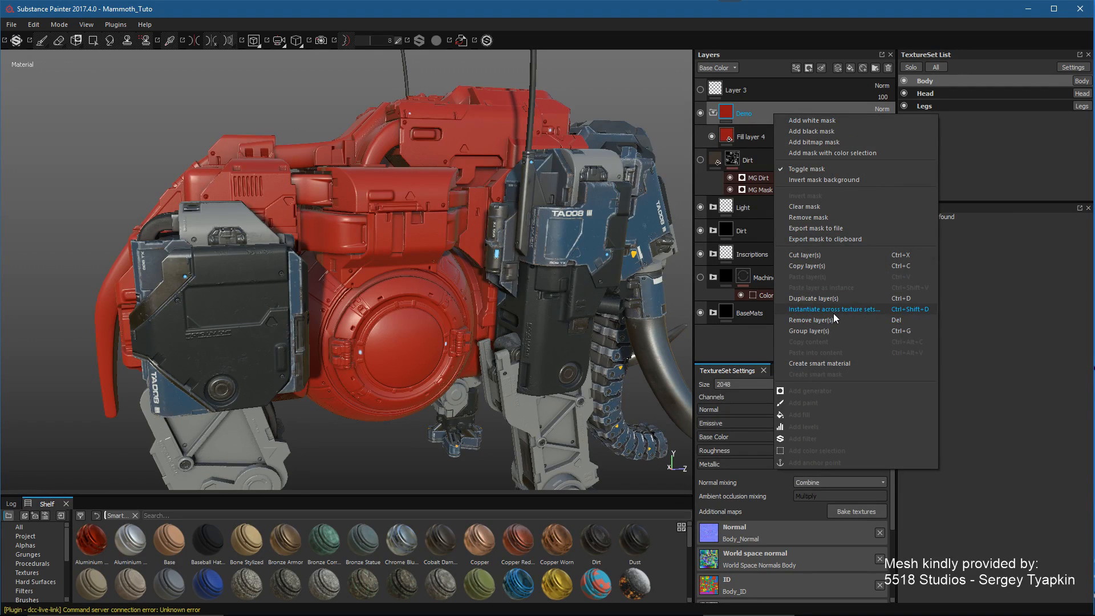
{"action": "left_click", "coordinate": [826, 267]}
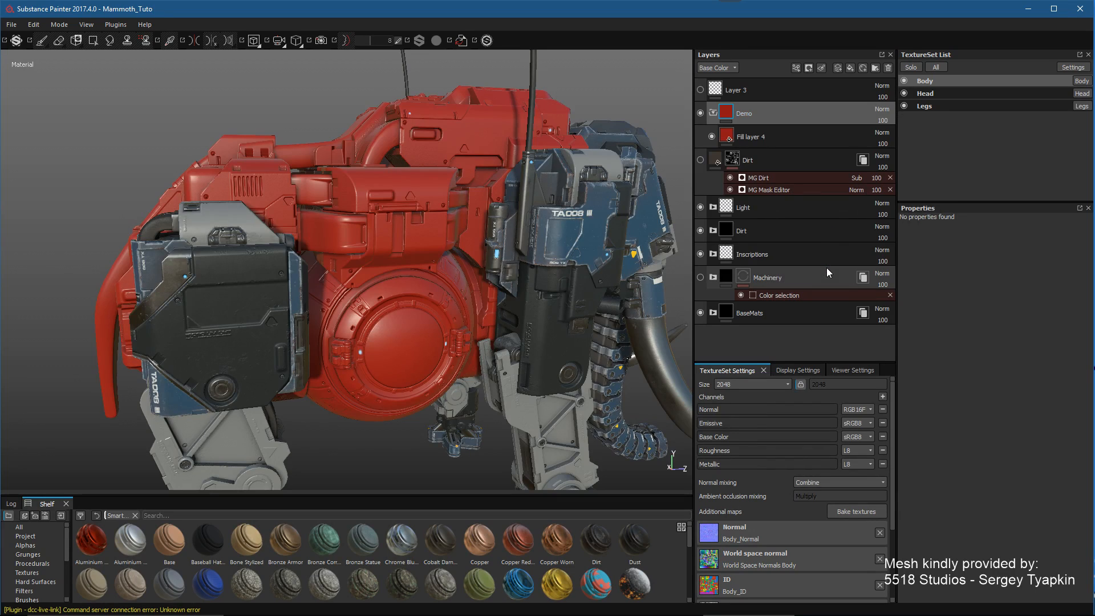
{"action": "right_click", "coordinate": [780, 346]}
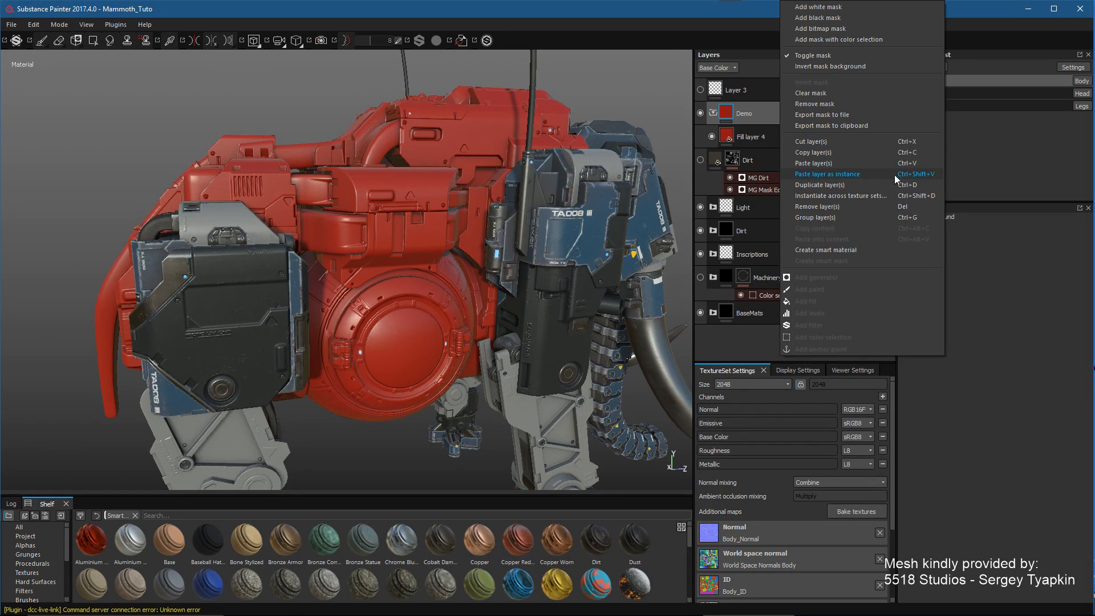
{"action": "left_click", "coordinate": [850, 174]}
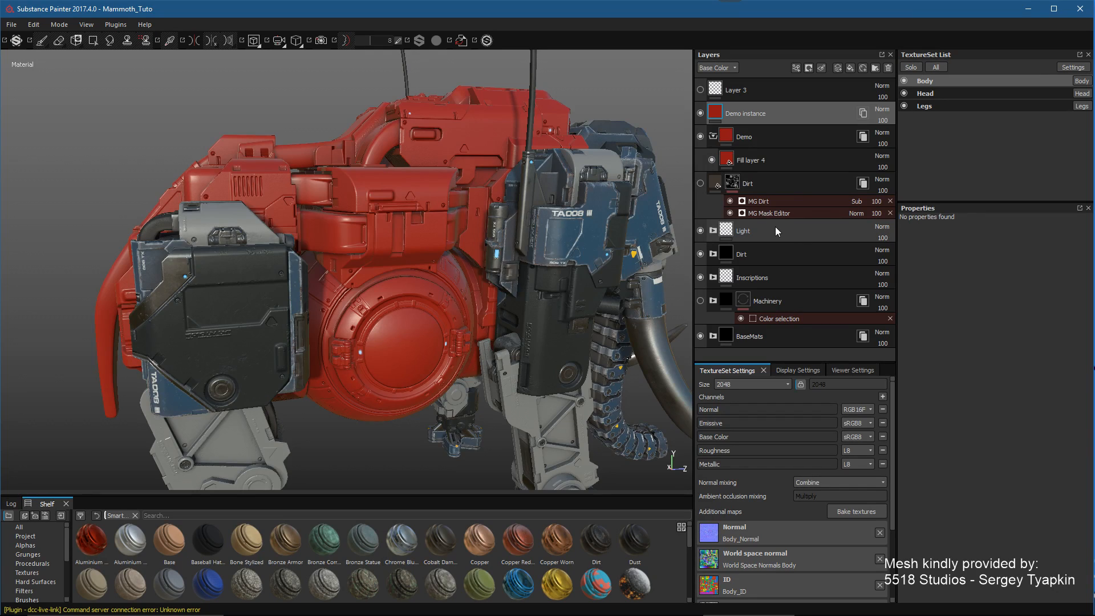
Step: Collapse the Demo folder, and try moving the Demo instance down near the Machinery folder and back above Demo
{"action": "left_click", "coordinate": [712, 137]}
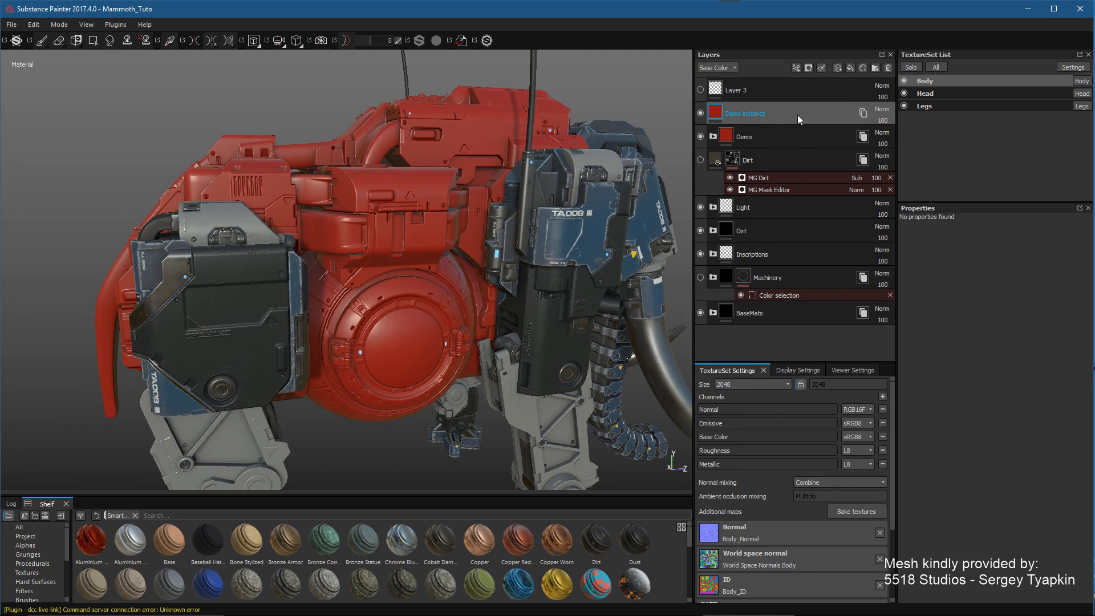
{"action": "left_click_drag", "start_coordinate": [795, 108], "coordinate": [788, 299]}
{"action": "left_click_drag", "start_coordinate": [782, 289], "coordinate": [800, 114]}
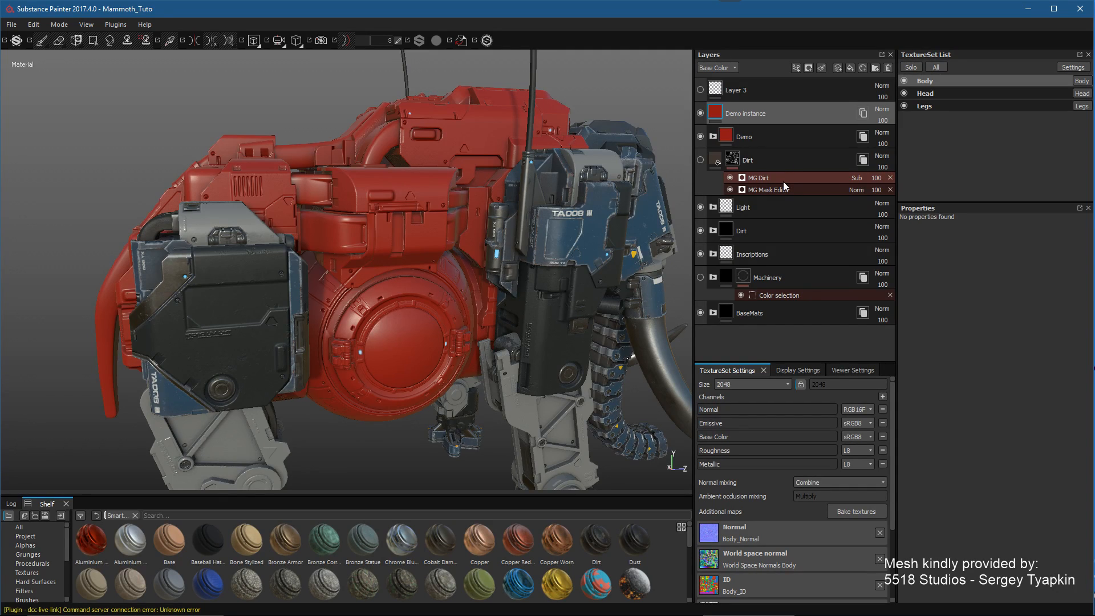
Step: Expand the Demo folder, try nesting the Demo instance inside it, and move the instance back above the folder
{"action": "left_click", "coordinate": [713, 137]}
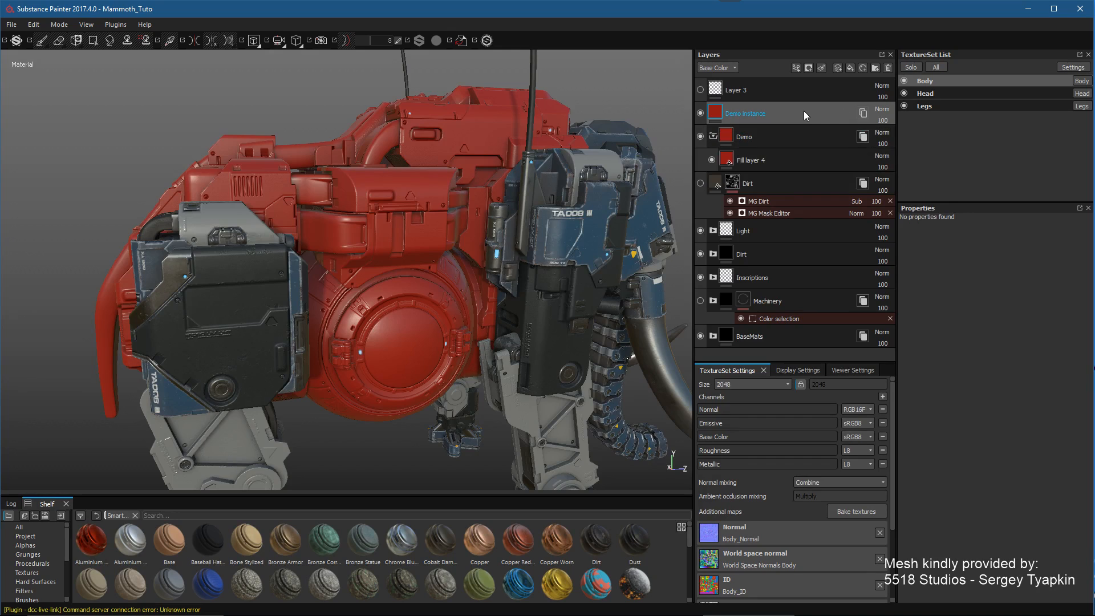
{"action": "left_click_drag", "start_coordinate": [799, 111], "coordinate": [798, 139]}
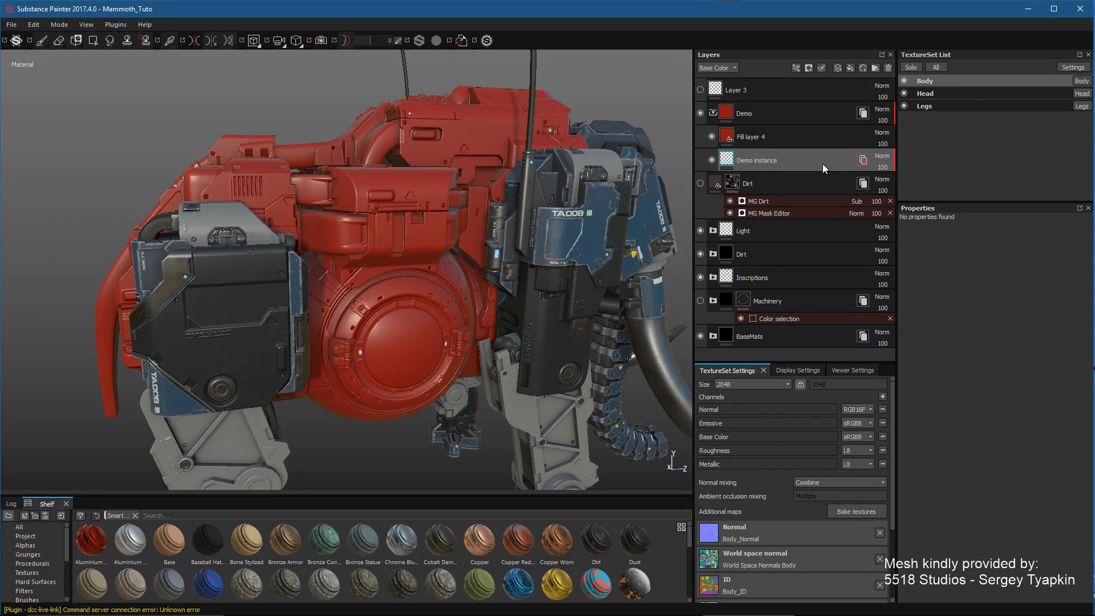
{"action": "left_click", "coordinate": [806, 160]}
{"action": "left_click_drag", "start_coordinate": [795, 160], "coordinate": [791, 99]}
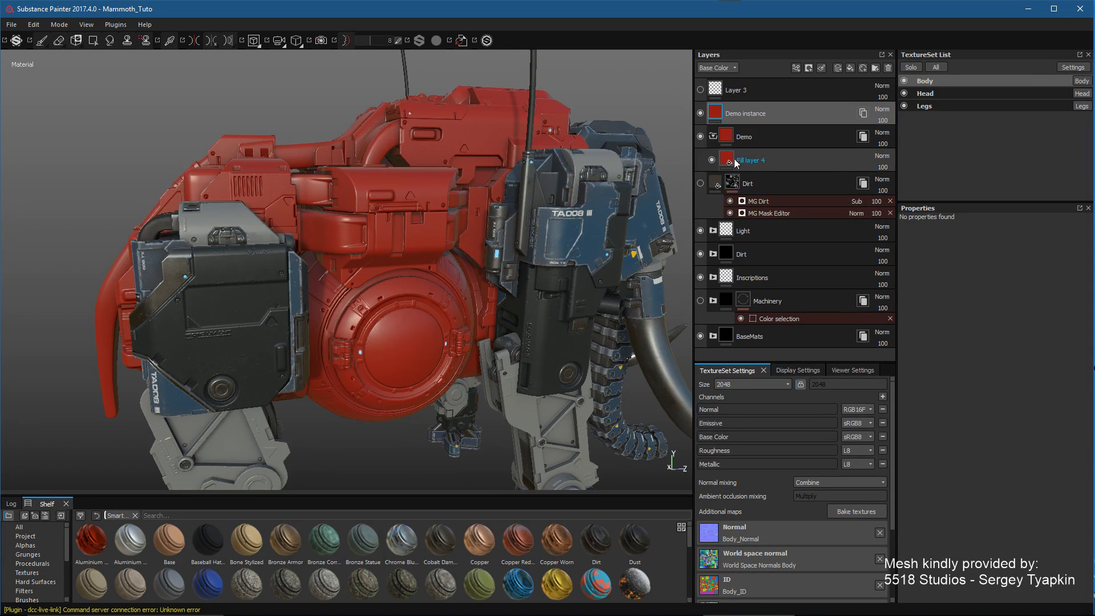
Step: Change the base color of the fill layer inside Demo to blue, RGB 0.007, 0.043, 0.277, and collapse the folder
{"action": "left_click", "coordinate": [735, 163]}
{"action": "left_click", "coordinate": [977, 406]}
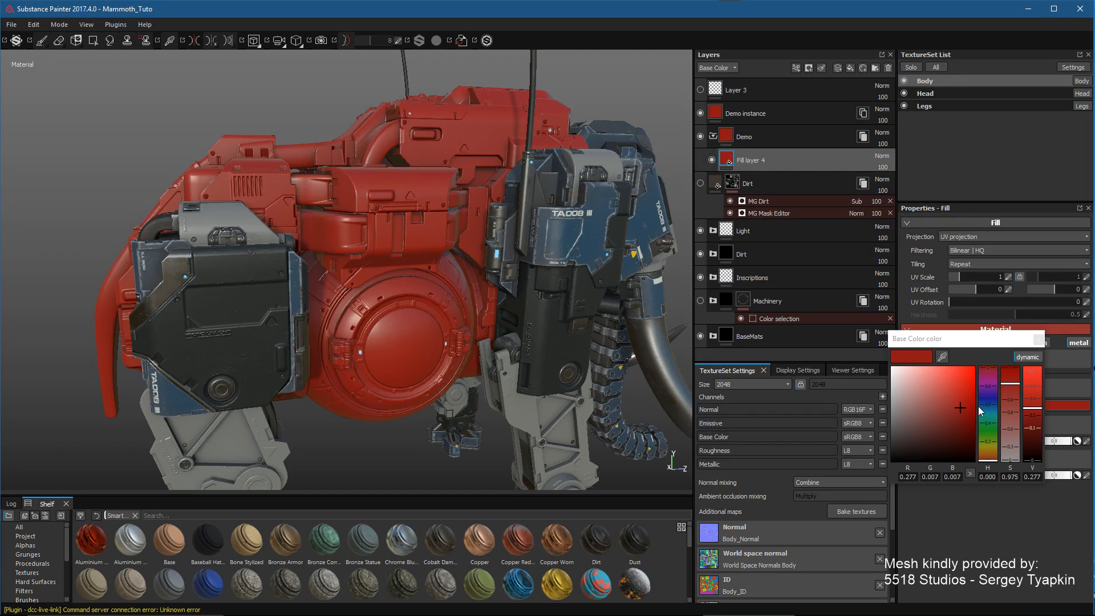
{"action": "left_click", "coordinate": [985, 401]}
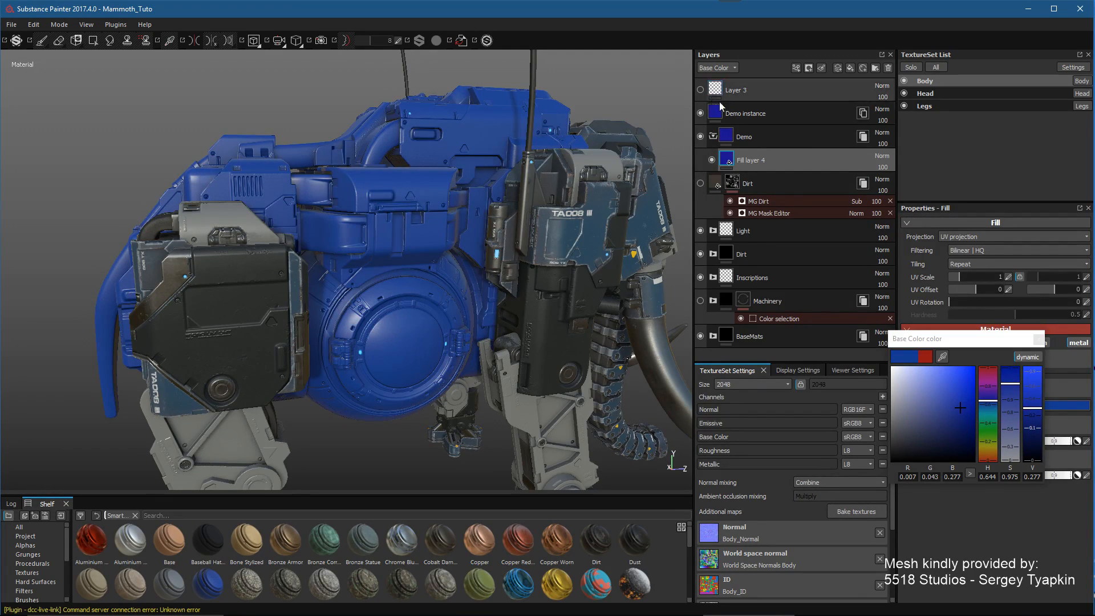
{"action": "left_click", "coordinate": [1038, 340]}
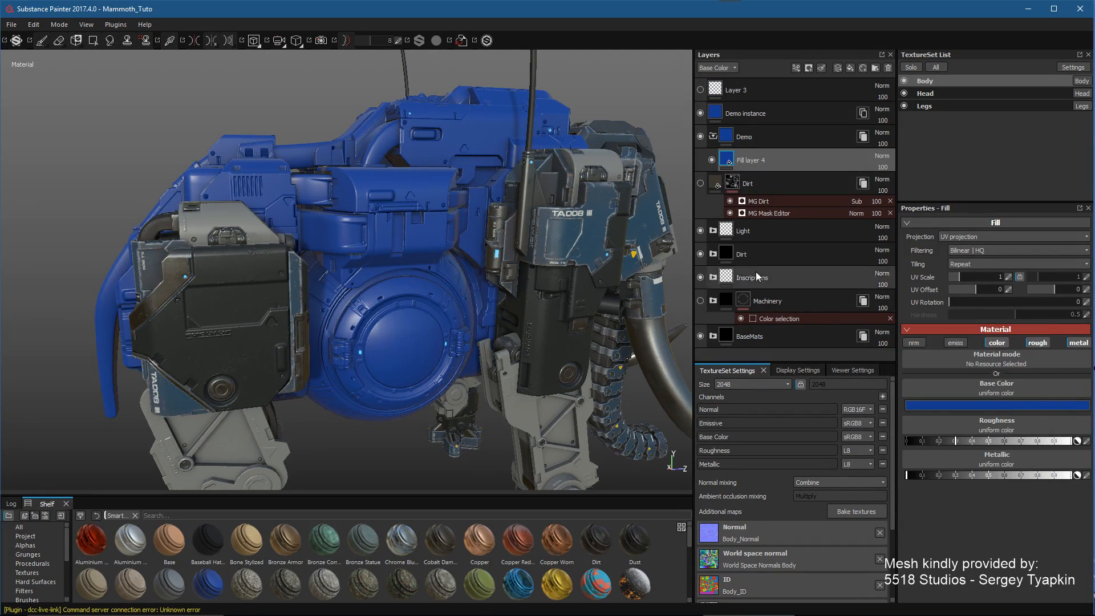
{"action": "mouse_move", "coordinate": [734, 135]}
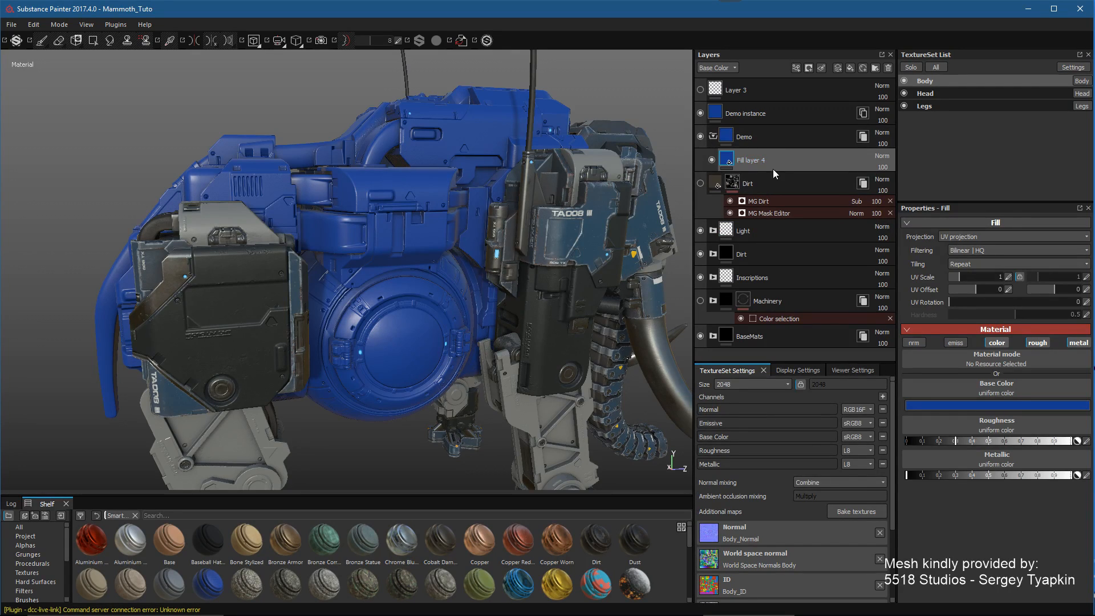
{"action": "left_click", "coordinate": [712, 137]}
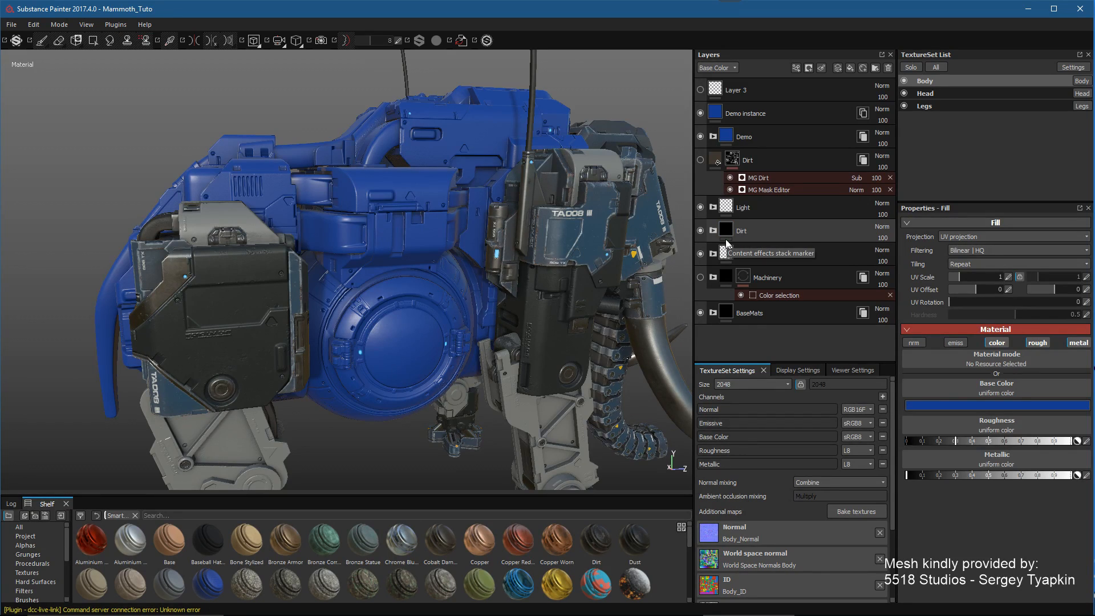
Step: Make the generator-masked Dirt layer below the Demo folder visible again
{"action": "mouse_move", "coordinate": [725, 235]}
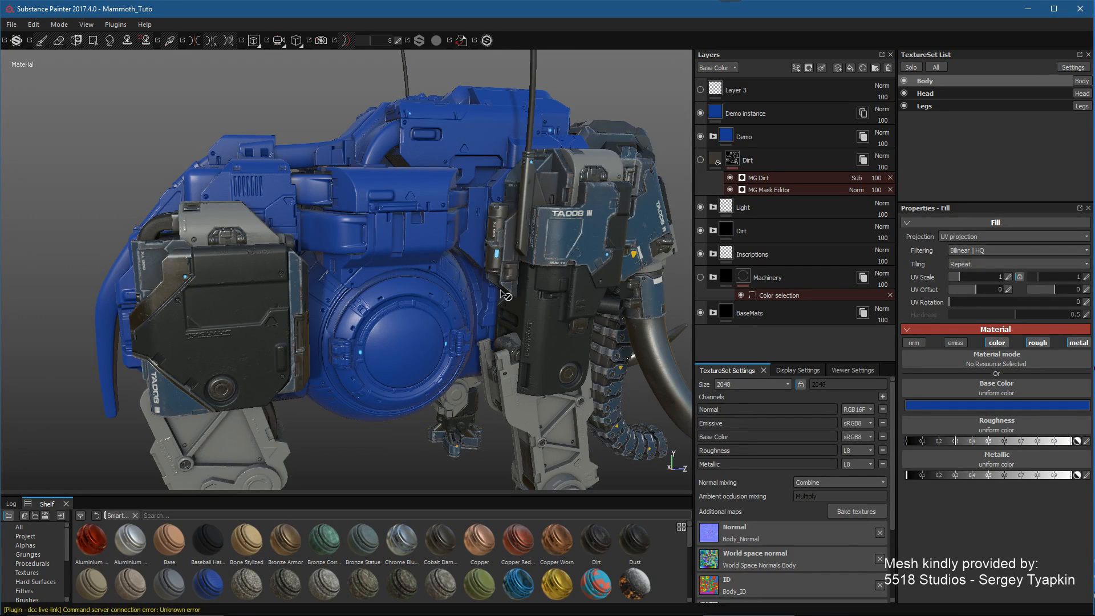
{"action": "left_click_drag", "start_coordinate": [505, 294], "coordinate": [442, 230], "text": "alt"}
{"action": "right_click_drag", "start_coordinate": [442, 230], "coordinate": [425, 214], "text": "alt"}
{"action": "left_click_drag", "start_coordinate": [425, 214], "coordinate": [545, 308], "text": "alt"}
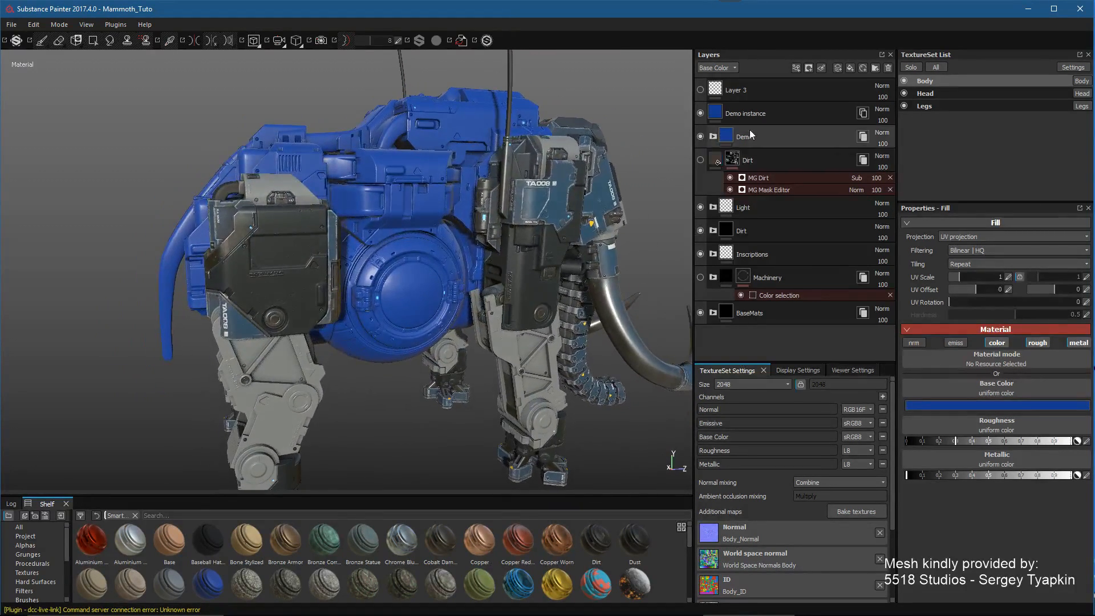
{"action": "left_click", "coordinate": [797, 116]}
{"action": "left_click", "coordinate": [775, 136]}
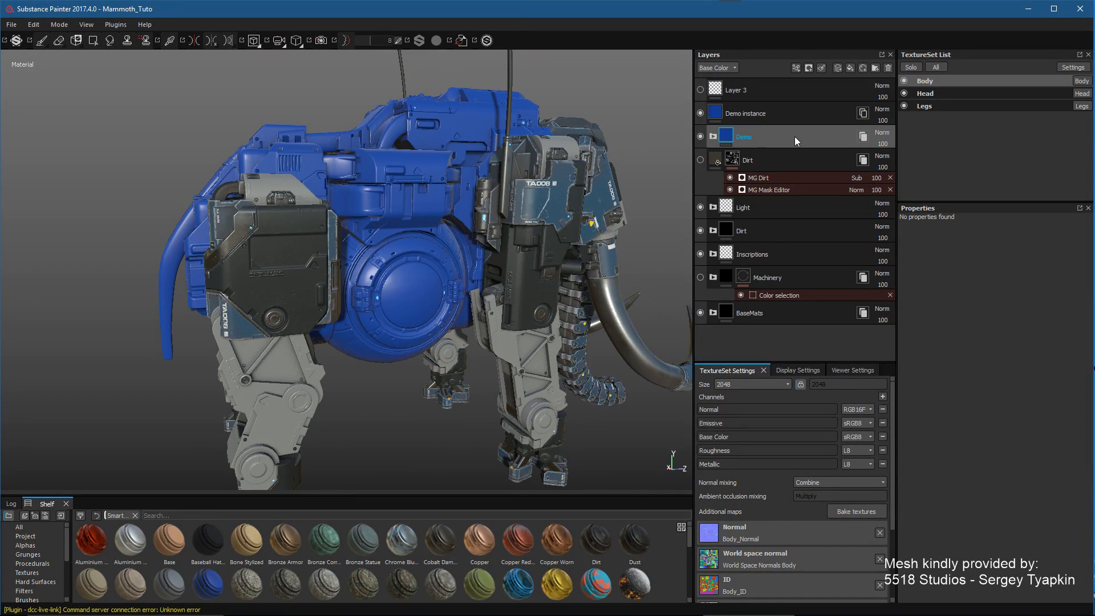
{"action": "left_click", "coordinate": [792, 155]}
{"action": "left_click", "coordinate": [700, 160]}
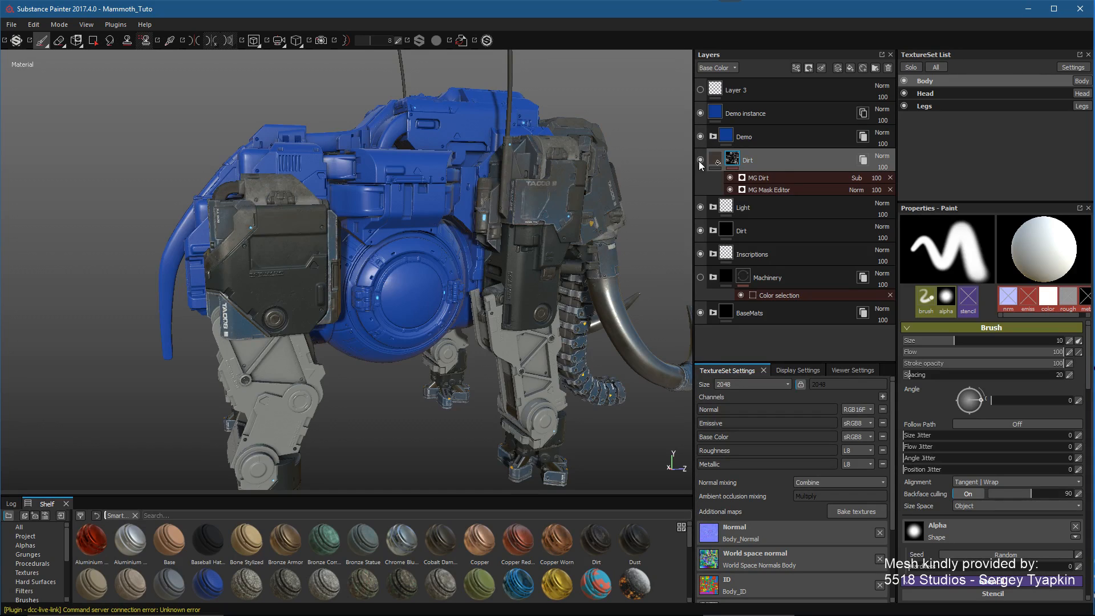
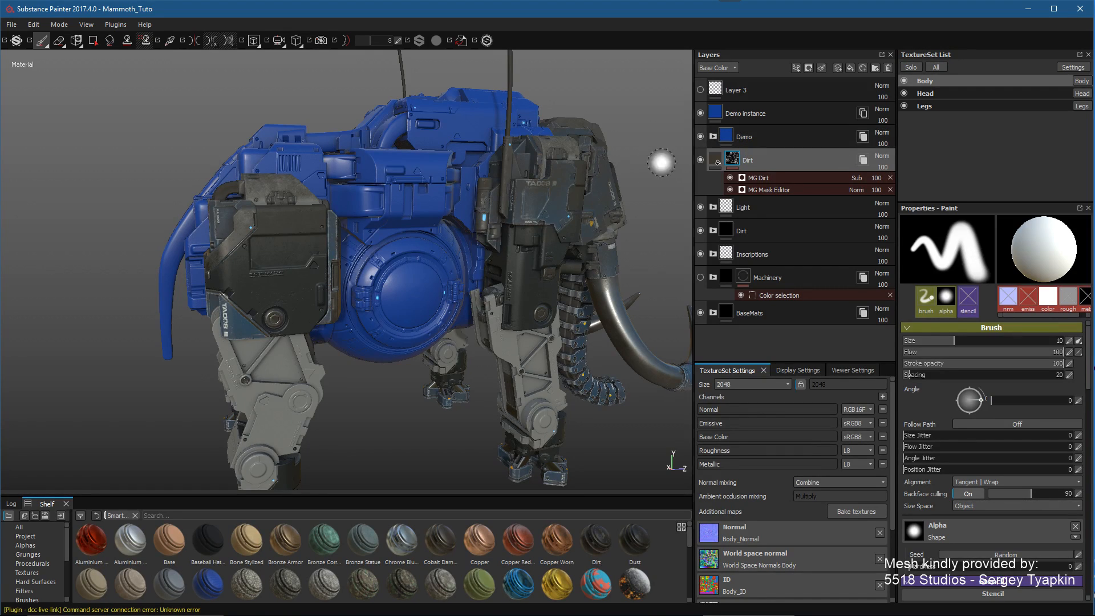
Step: Delete the Demo folder and its Demo instance from the Body layer stack
{"action": "left_click", "coordinate": [772, 132]}
{"action": "left_click", "coordinate": [887, 68]}
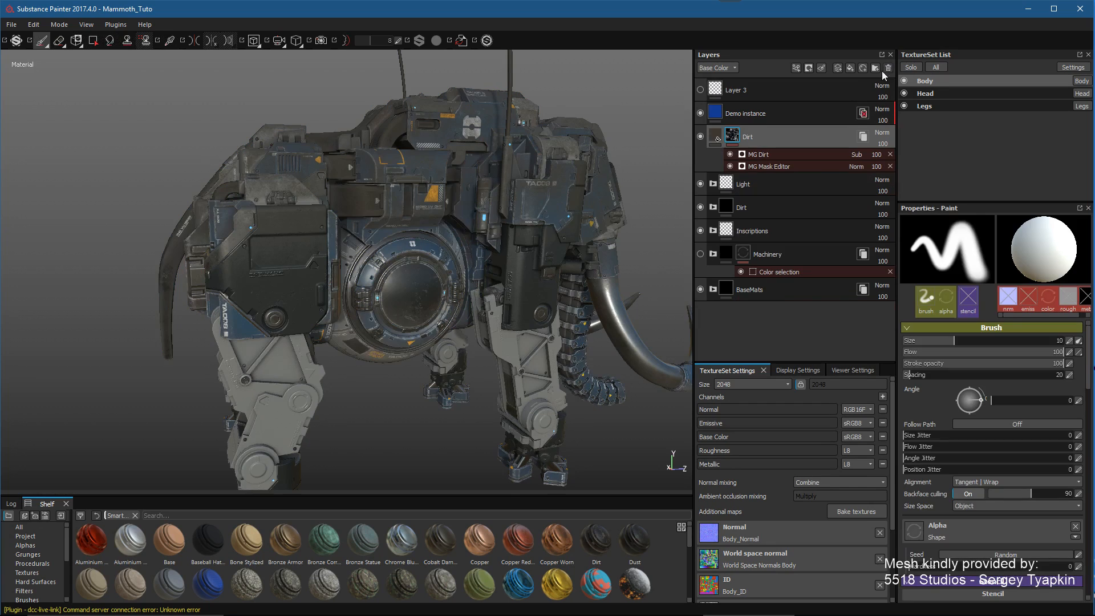
{"action": "left_click", "coordinate": [822, 112]}
{"action": "left_click", "coordinate": [888, 67]}
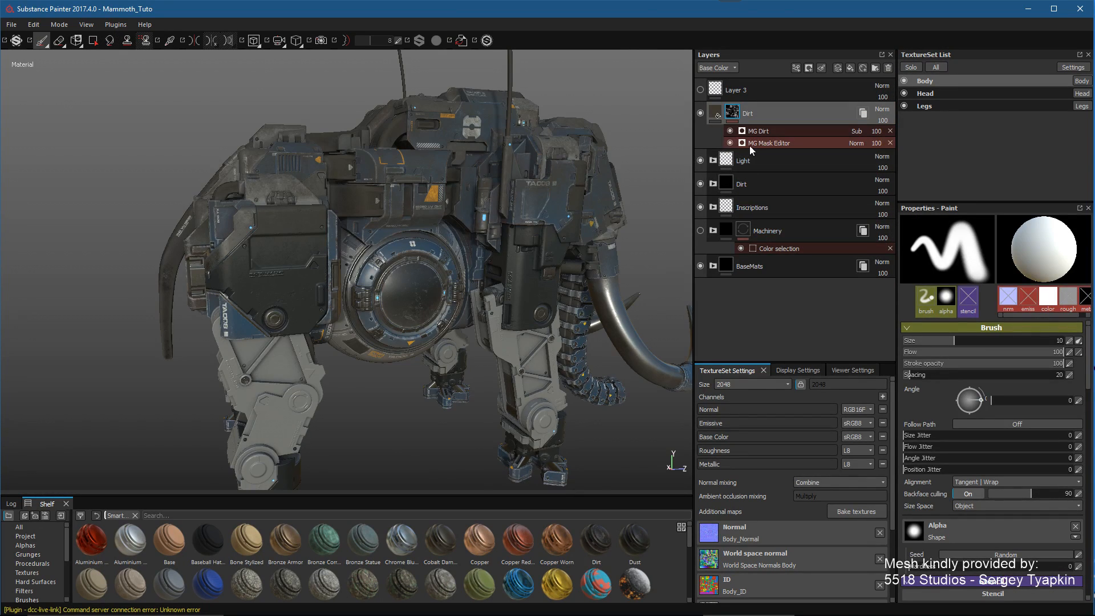
Step: Check the Dirt layer's instance hierarchy, follow it to the instance in the Legs texture set, and return to the Body set
{"action": "left_click", "coordinate": [862, 114]}
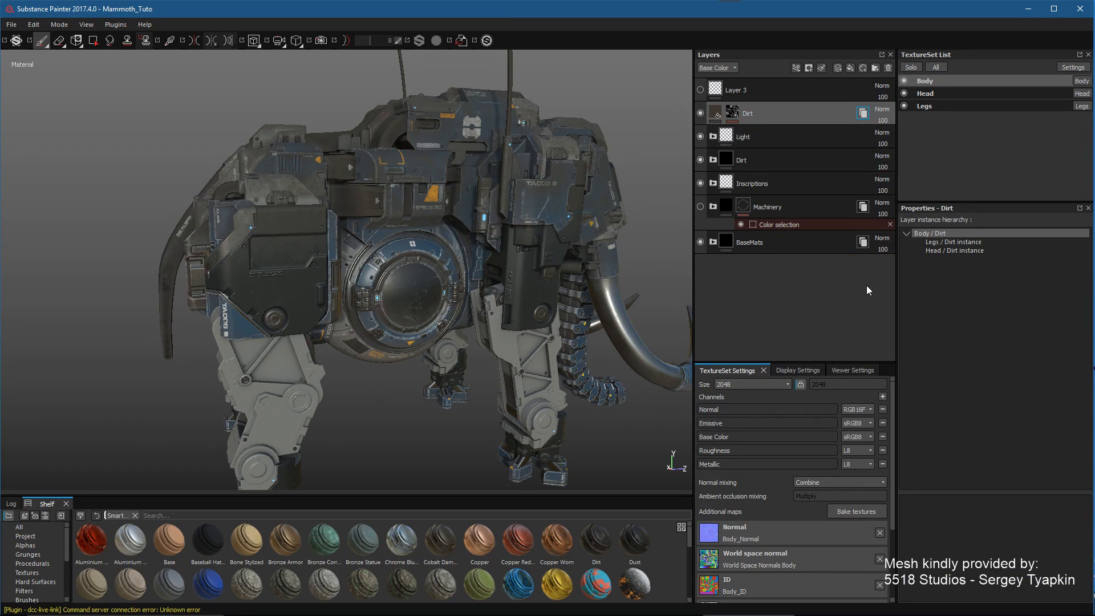
{"action": "left_click", "coordinate": [949, 241]}
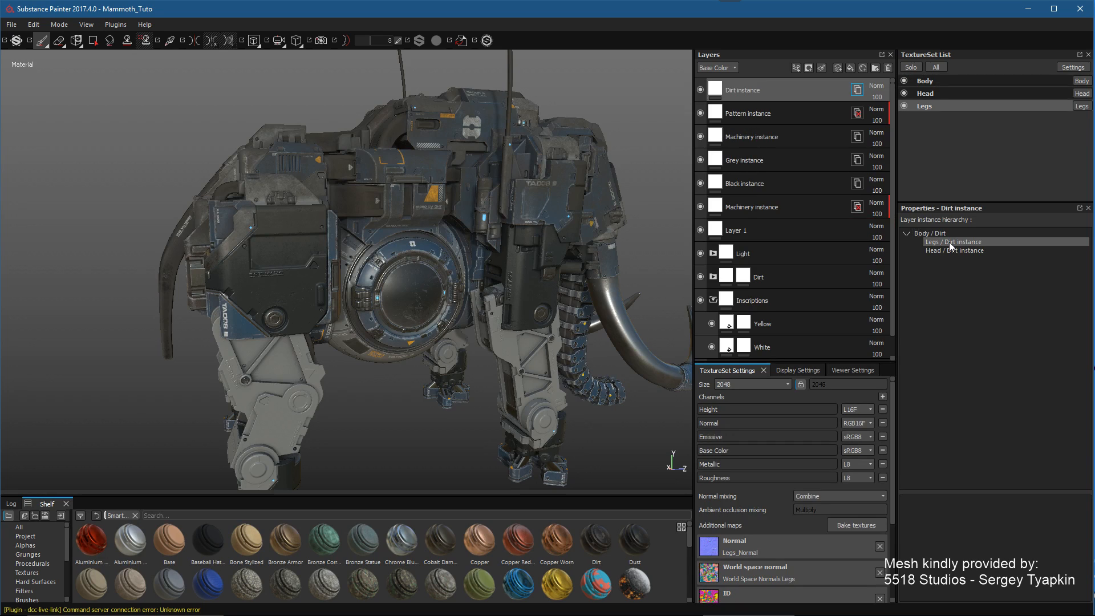
{"action": "left_click", "coordinate": [797, 90]}
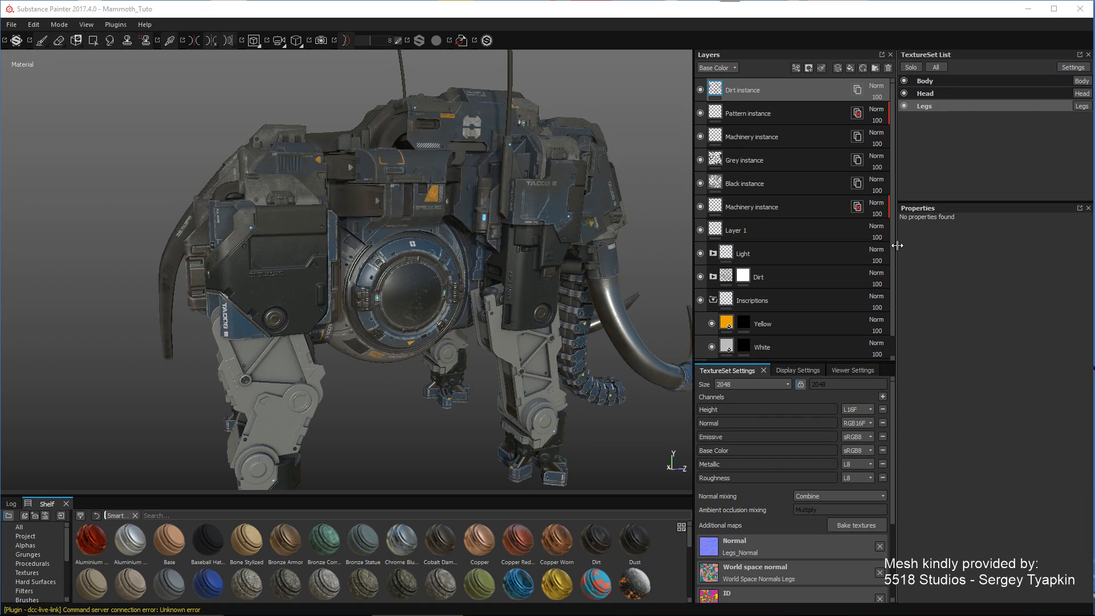
{"action": "left_click", "coordinate": [936, 85]}
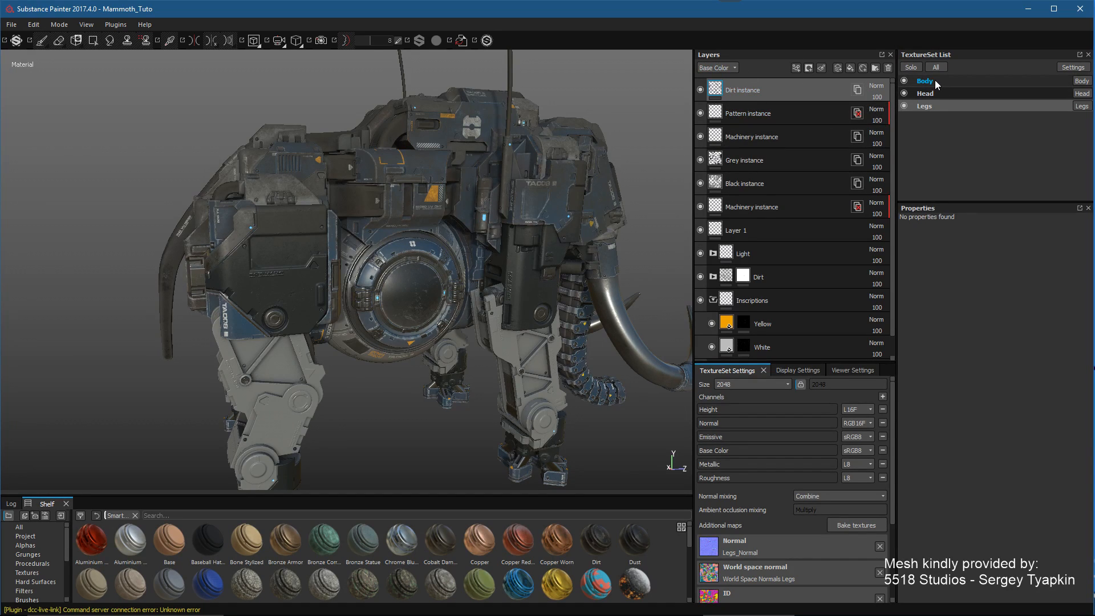
{"action": "left_click", "coordinate": [936, 84]}
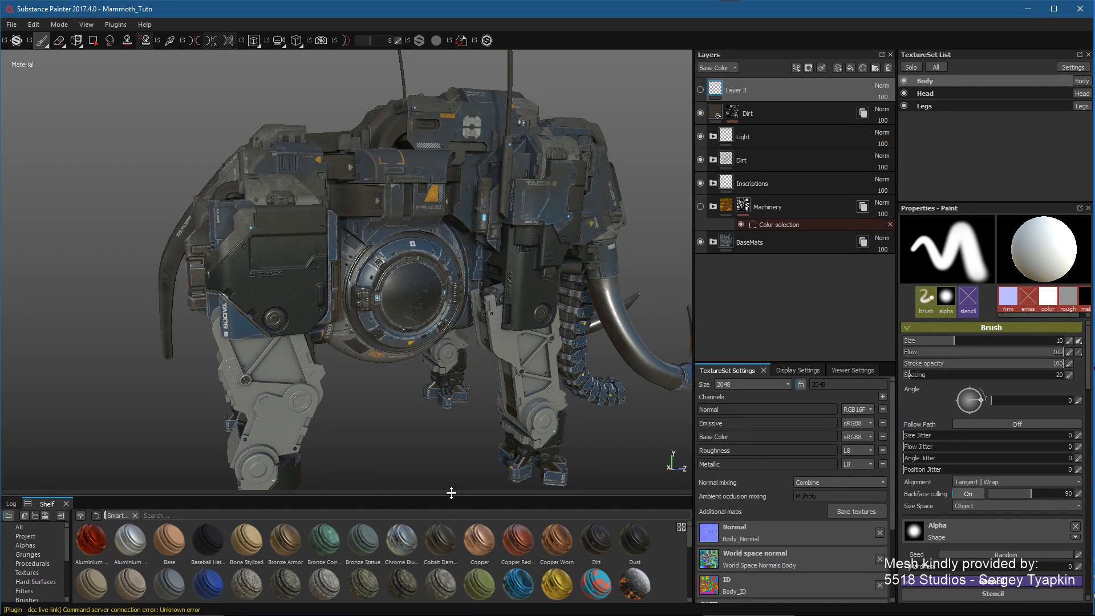
Step: Enlarge the shelf and add the Fabric UCP smart material at the top of the Body layer stack
{"action": "left_click_drag", "start_coordinate": [451, 493], "coordinate": [451, 441]}
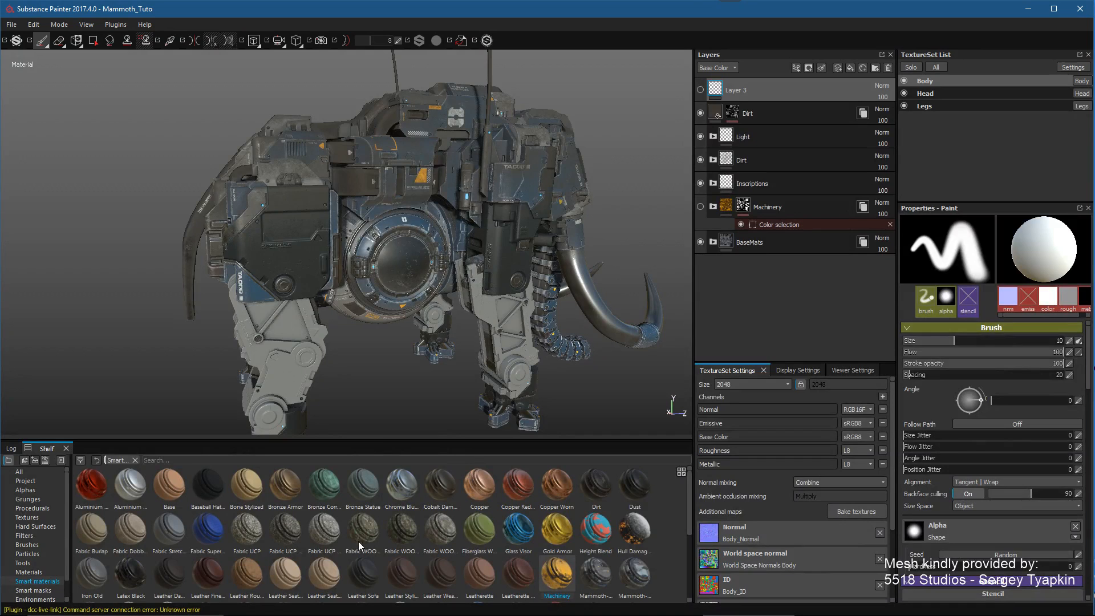
{"action": "mouse_move", "coordinate": [251, 533]}
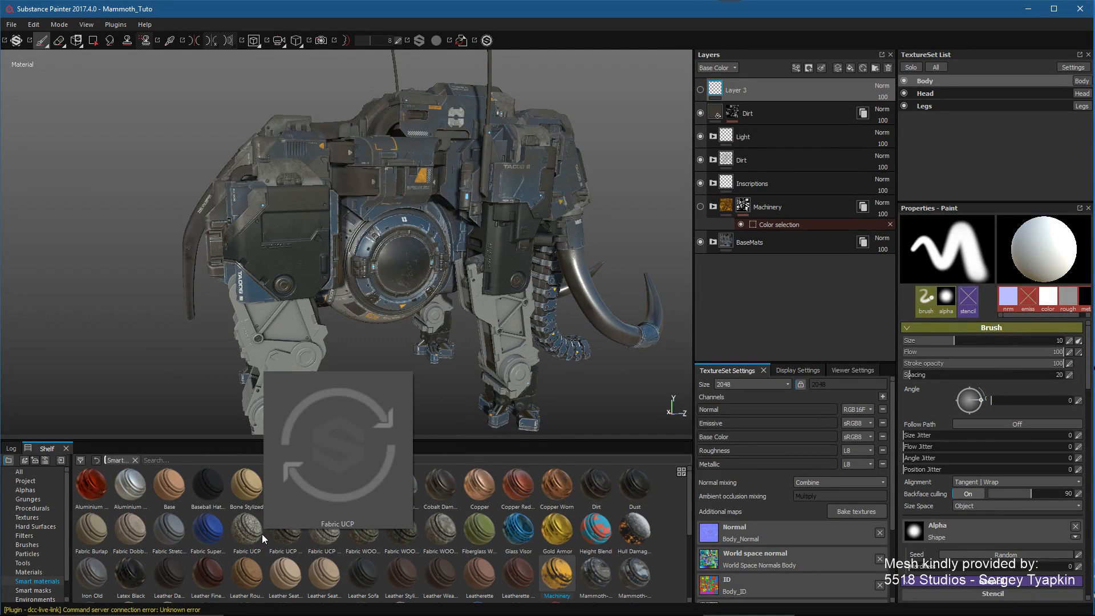
{"action": "left_click_drag", "start_coordinate": [251, 533], "coordinate": [781, 87]}
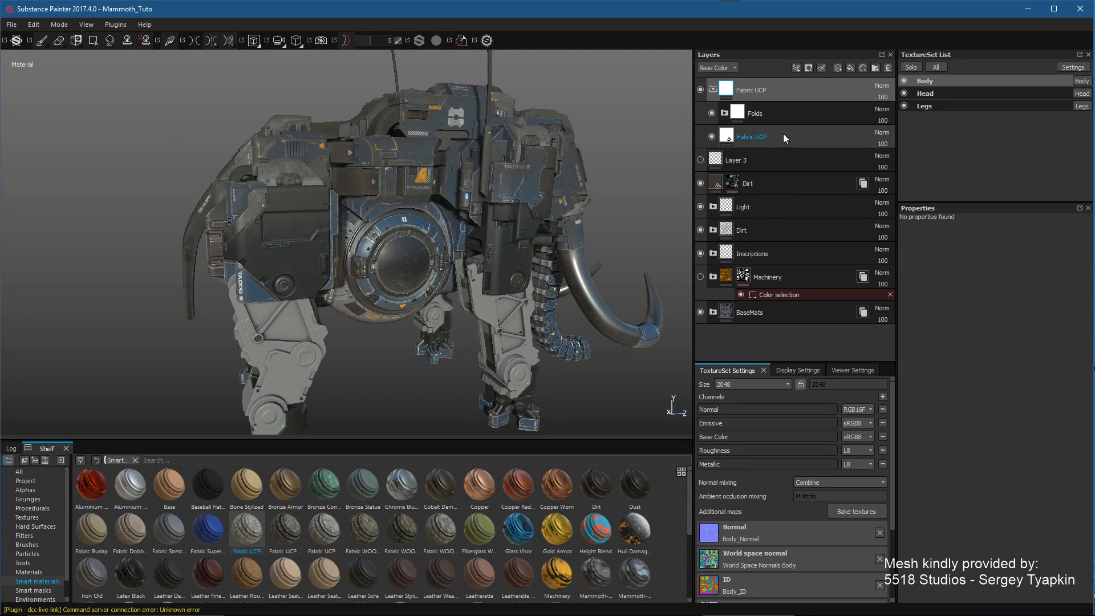
{"action": "left_click_drag", "start_coordinate": [542, 220], "coordinate": [517, 279], "text": "alt"}
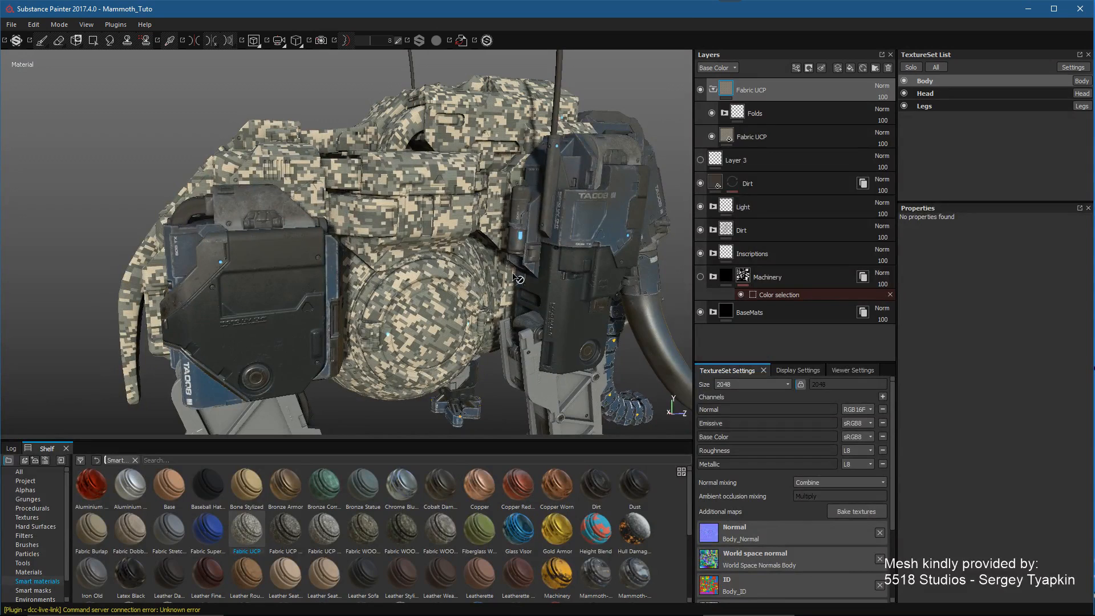
Step: Expand the Folds subfolder of the Fabric UCP material and set the Fabric UCP fill's UV Scale to 10.78
{"action": "left_click", "coordinate": [711, 90]}
{"action": "left_click", "coordinate": [713, 89]}
{"action": "left_click", "coordinate": [722, 113]}
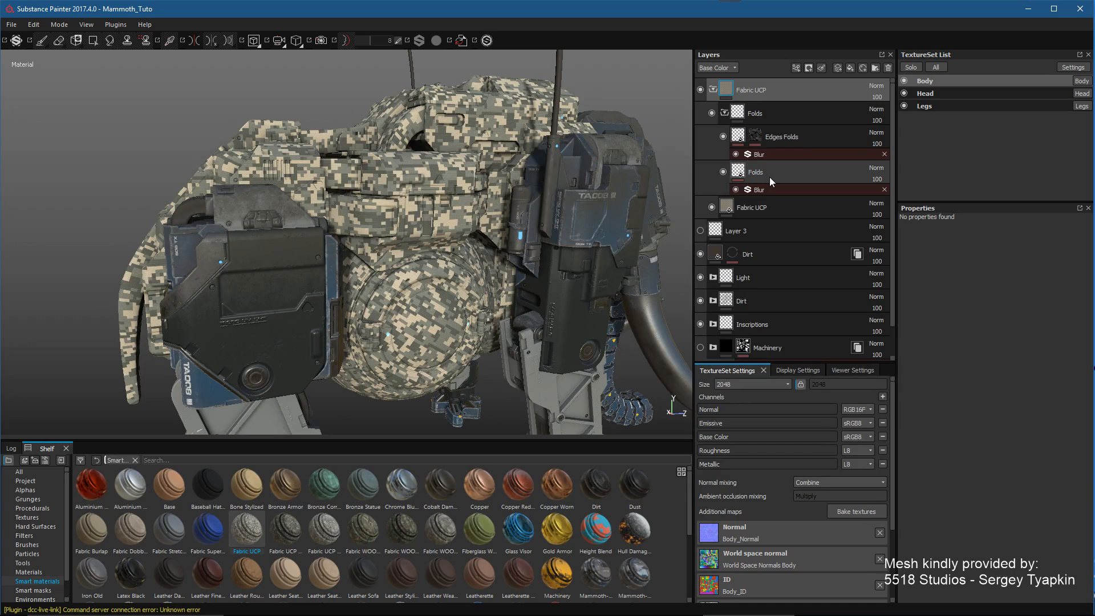
{"action": "left_click", "coordinate": [792, 207]}
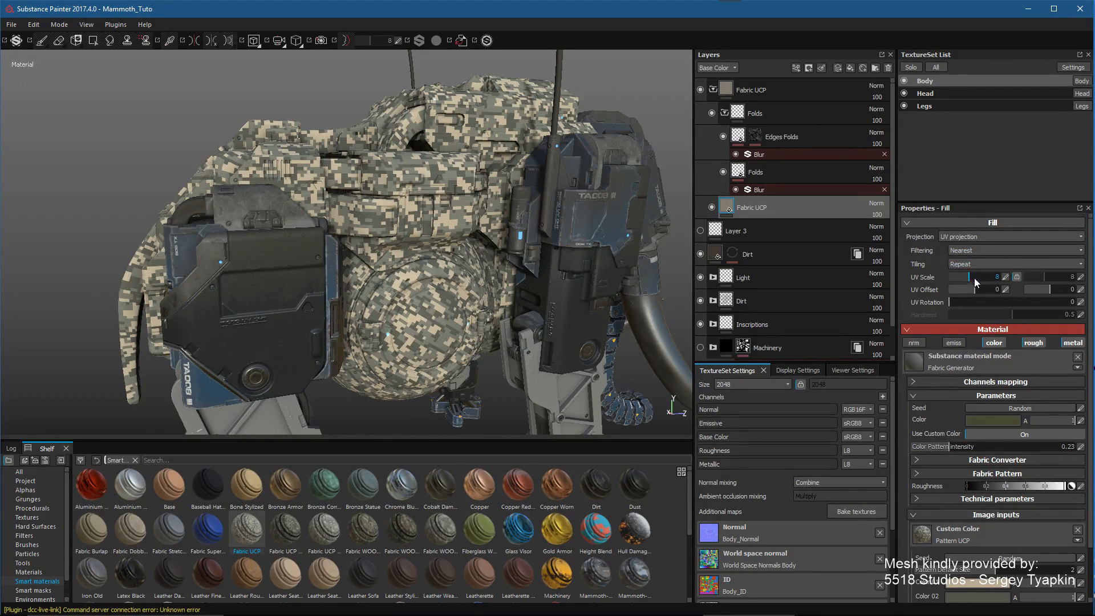
{"action": "left_click_drag", "start_coordinate": [1003, 282], "coordinate": [971, 289]}
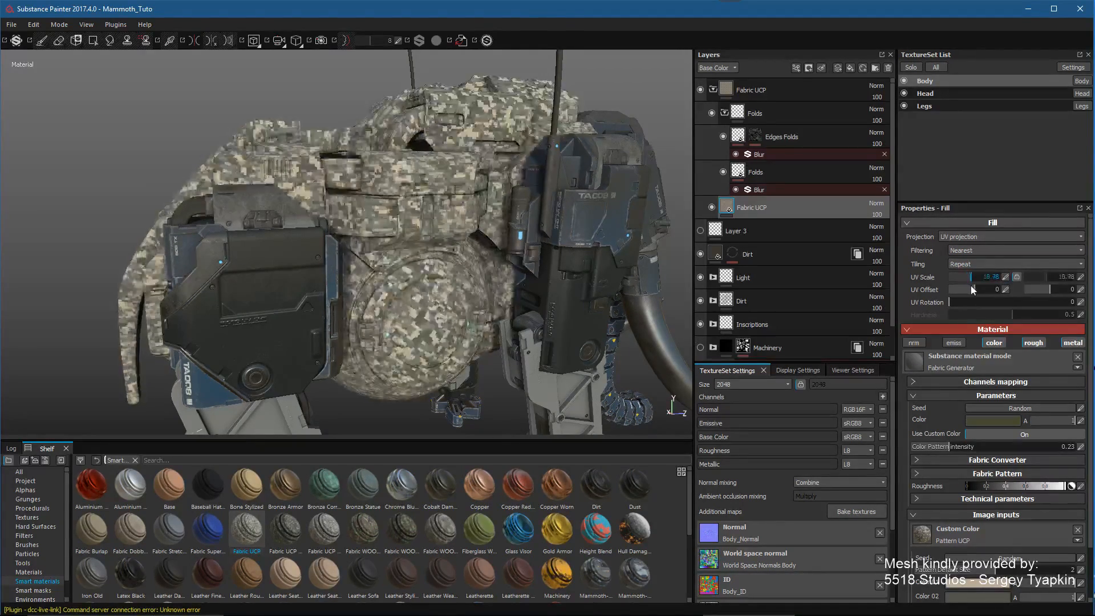
Step: Try tri-planar projection on the Fabric UCP fill layer, and set its UV Scale to 7.79 with UV projection
{"action": "left_click", "coordinate": [788, 87]}
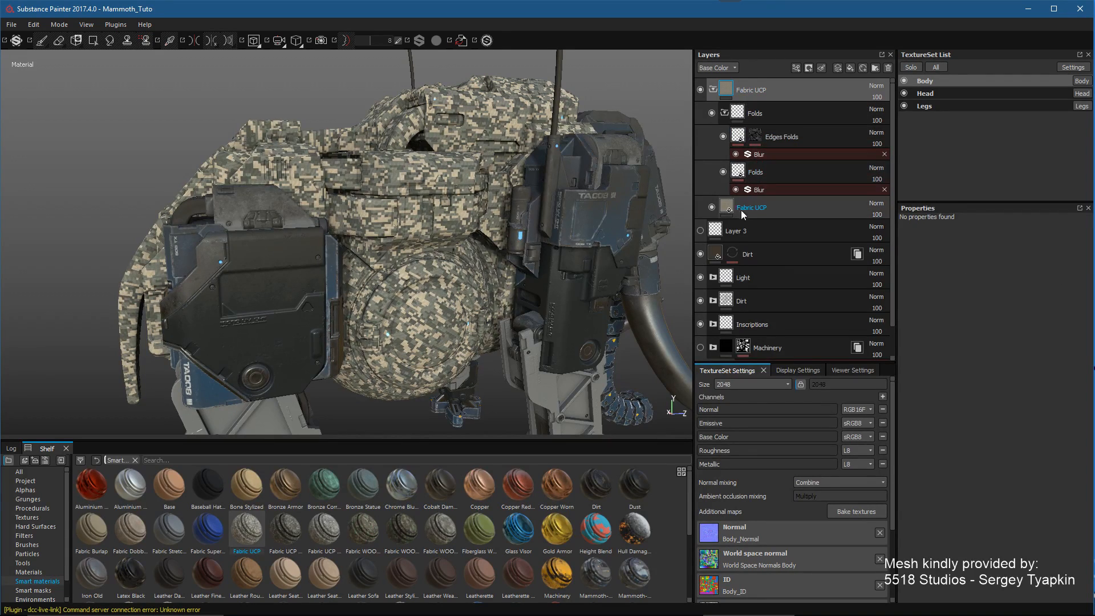
{"action": "left_click", "coordinate": [785, 211]}
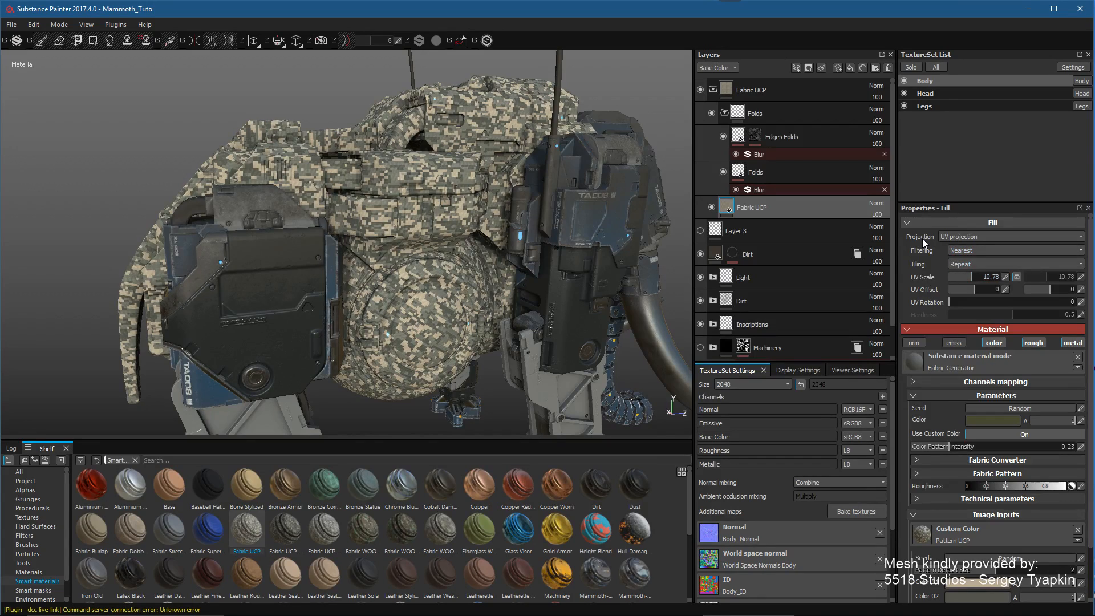
{"action": "left_click", "coordinate": [974, 236]}
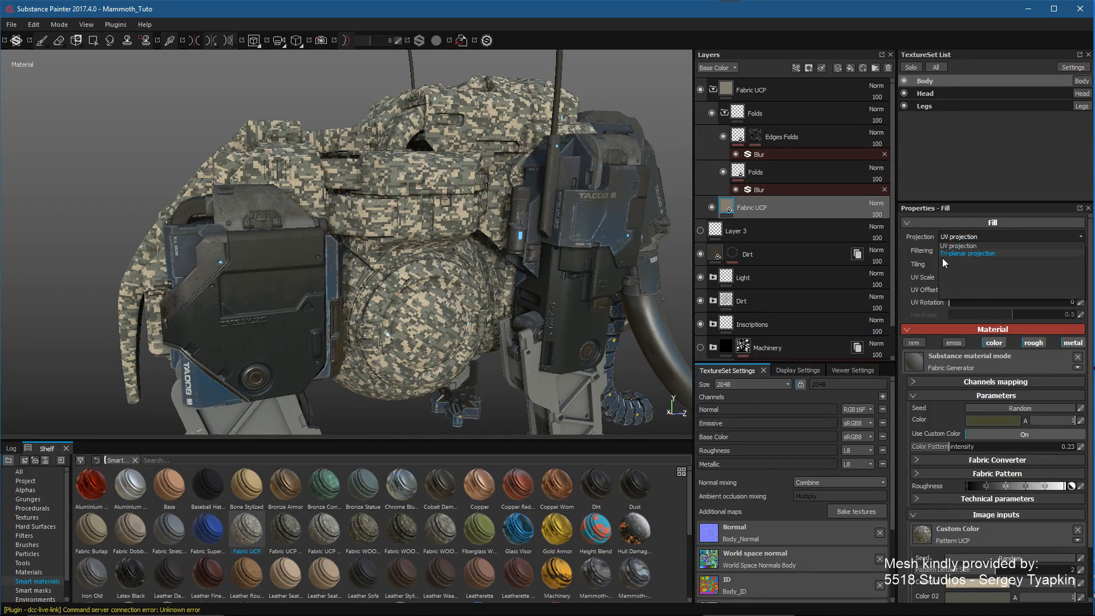
{"action": "left_click", "coordinate": [942, 257]}
{"action": "left_click_drag", "start_coordinate": [950, 278], "coordinate": [968, 277]}
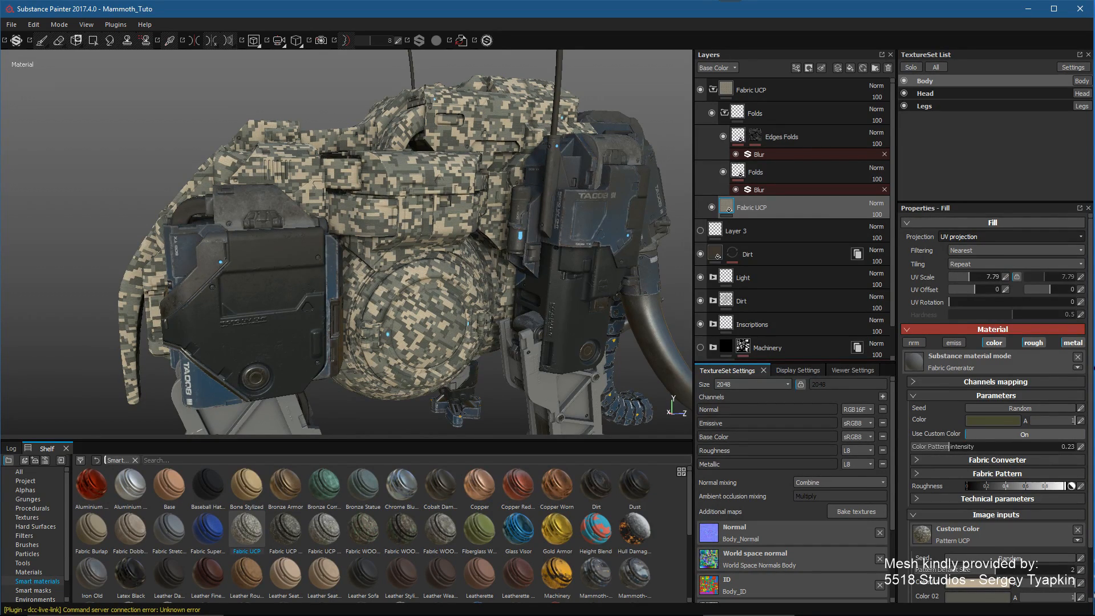
Step: Show the base materials in an enlarged shelf and add Iron Diamond Armor above the Fabric UCP folder
{"action": "key", "text": "alt+Tab"}
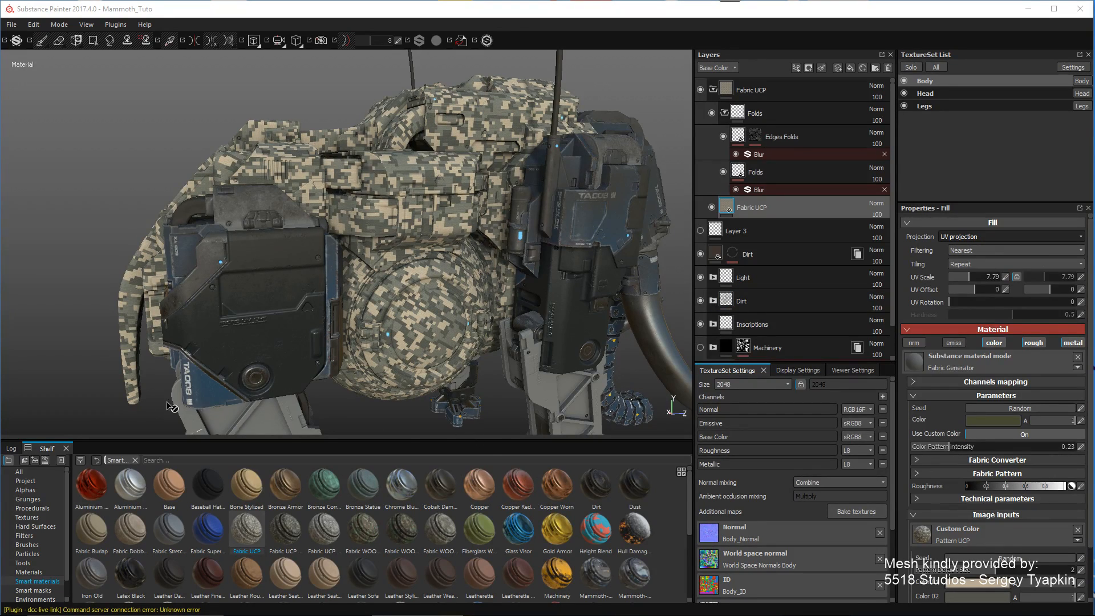
{"action": "left_click", "coordinate": [29, 571]}
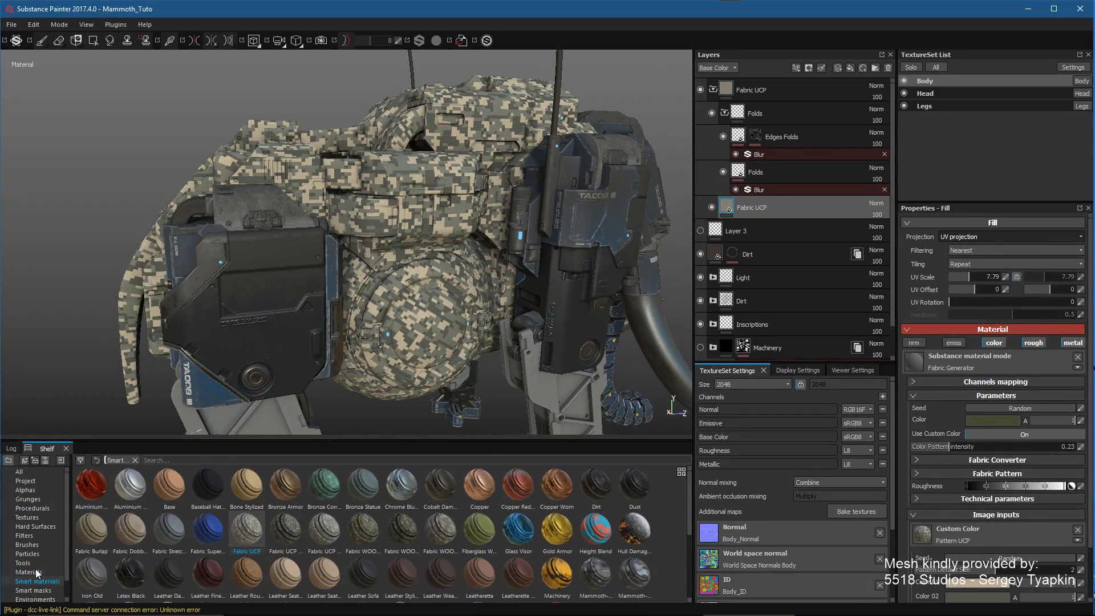
{"action": "left_click_drag", "start_coordinate": [257, 441], "coordinate": [261, 412]}
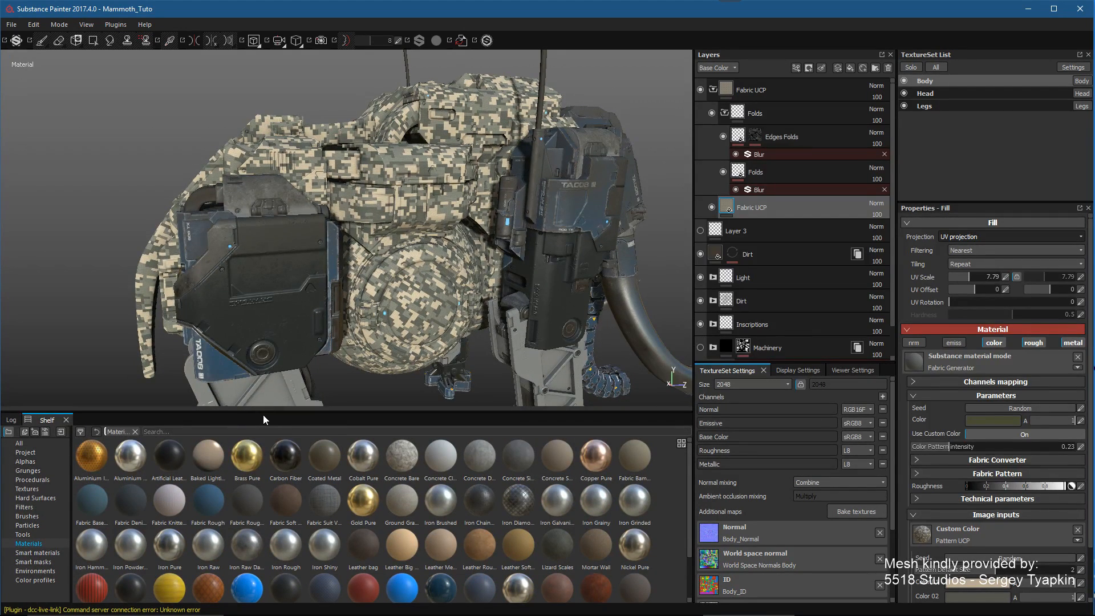
{"action": "mouse_move", "coordinate": [82, 459]}
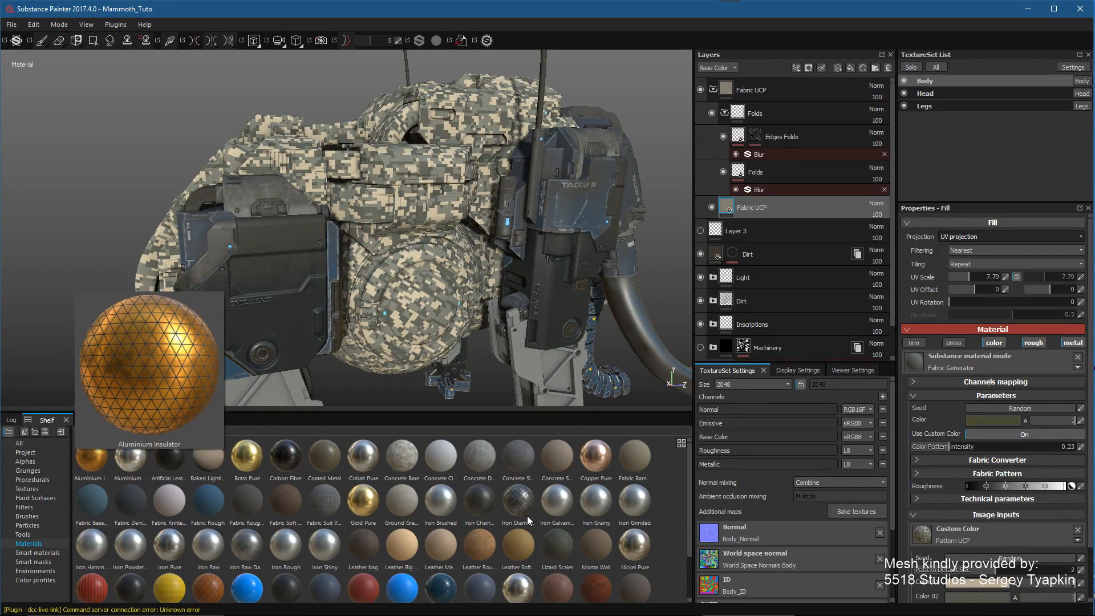
{"action": "mouse_move", "coordinate": [522, 502]}
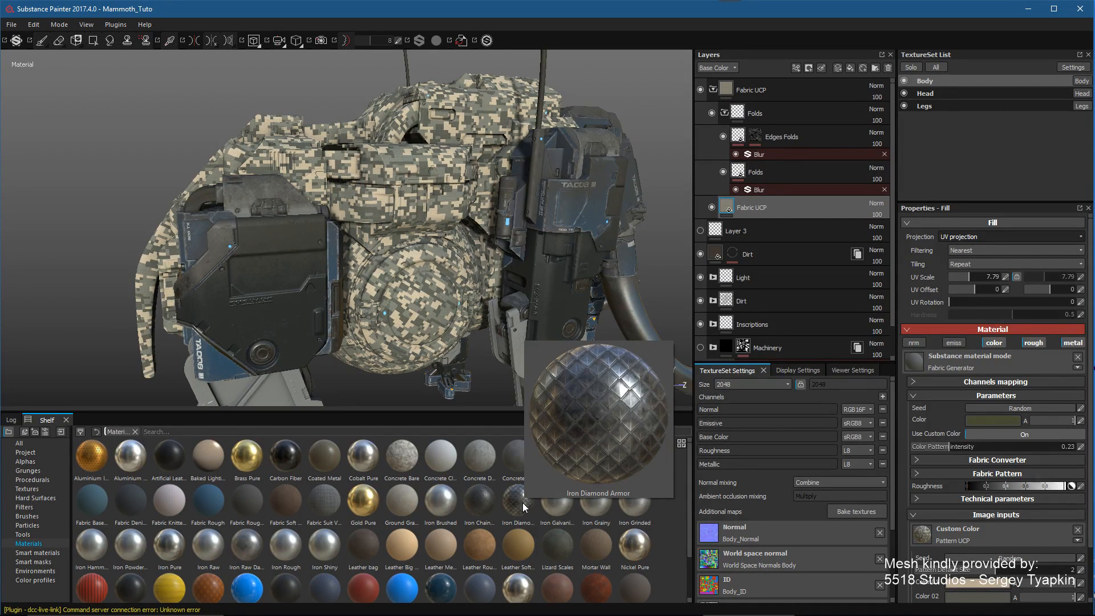
{"action": "left_click_drag", "start_coordinate": [522, 502], "coordinate": [776, 80]}
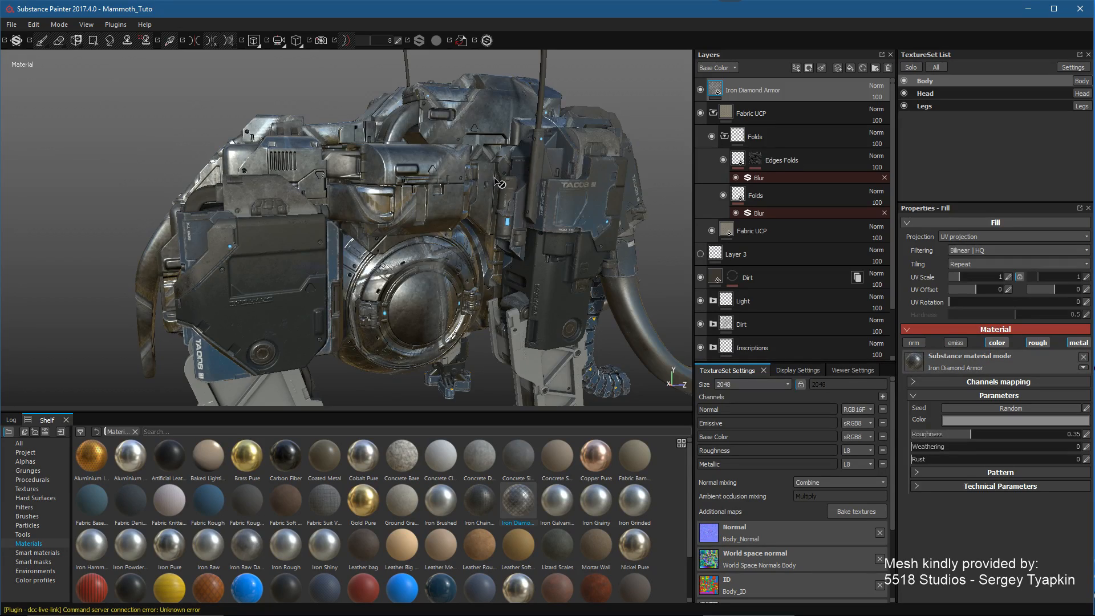
Step: Set the Iron Diamond Armor layer's UV Scale to 14.05 and examine the pattern on the body
{"action": "left_click_drag", "start_coordinate": [966, 275], "coordinate": [974, 275]}
{"action": "left_click_drag", "start_coordinate": [491, 268], "coordinate": [451, 273], "text": "alt"}
{"action": "right_click_drag", "start_coordinate": [450, 273], "coordinate": [496, 285], "text": "alt"}
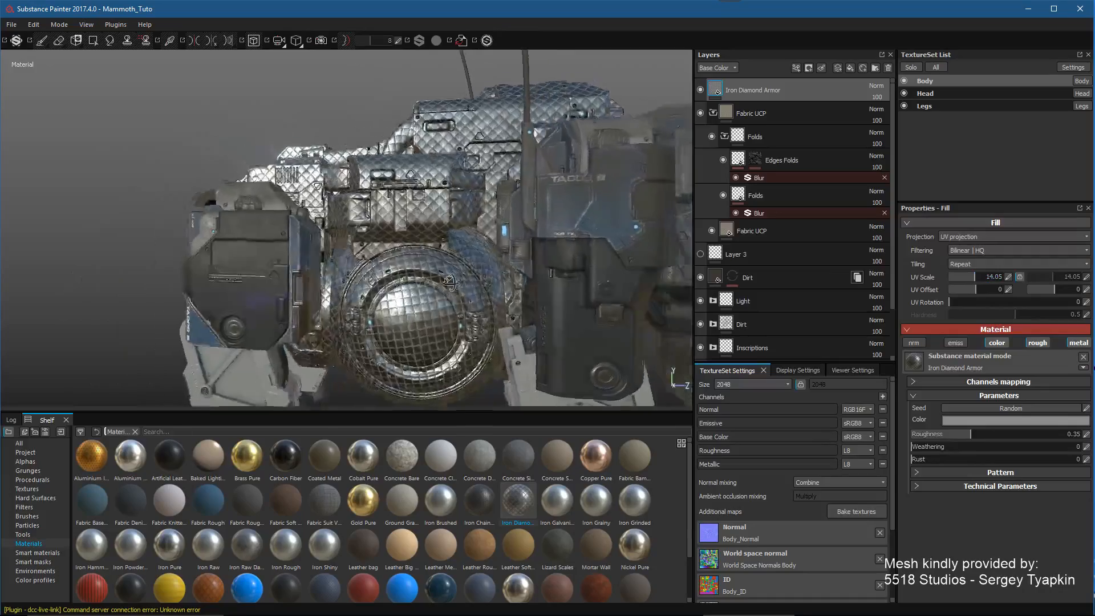
{"action": "left_click_drag", "start_coordinate": [496, 285], "coordinate": [501, 228], "text": "alt"}
{"action": "right_click_drag", "start_coordinate": [501, 228], "coordinate": [502, 203], "text": "alt"}
{"action": "left_click_drag", "start_coordinate": [502, 203], "coordinate": [498, 251], "text": "alt"}
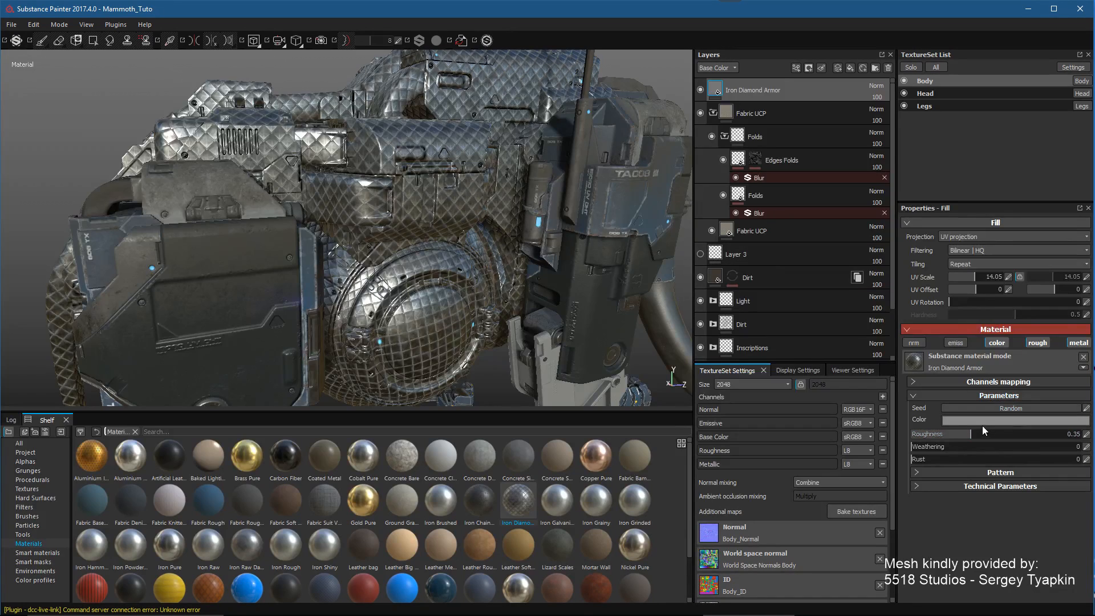
Step: Set the Iron Diamond Armor parameters to Roughness 0.41, Weathering 0.64 and Rust 0.82
{"action": "mouse_move", "coordinate": [985, 434]}
{"action": "left_mouse_down"}
{"action": "mouse_move", "coordinate": [1003, 439]}
{"action": "mouse_move", "coordinate": [974, 436]}
{"action": "mouse_move", "coordinate": [983, 447]}
{"action": "mouse_move", "coordinate": [941, 459]}
{"action": "mouse_move", "coordinate": [1050, 470]}
{"action": "left_mouse_up"}
{"action": "scroll", "coordinate": [505, 342], "scroll_direction": "up", "scroll_amount": 5}
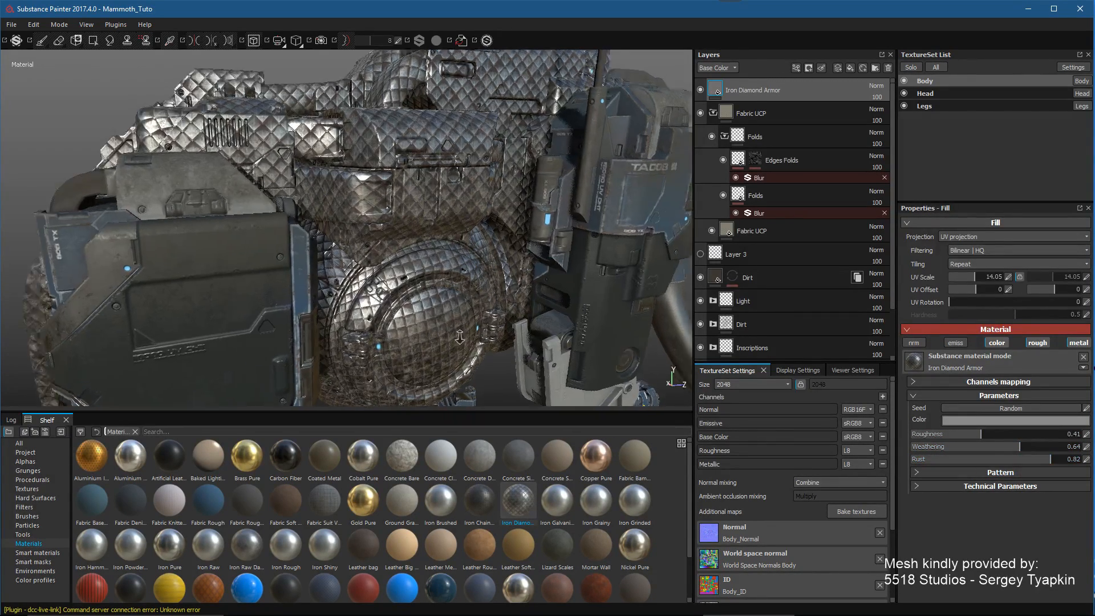
{"action": "left_click_drag", "start_coordinate": [504, 343], "coordinate": [600, 281], "text": "alt"}
Step: Enlarge the armor's diamond pattern by setting the UV Scale to 5.55
{"action": "left_click_drag", "start_coordinate": [974, 278], "coordinate": [967, 278]}
{"action": "scroll", "coordinate": [538, 285], "scroll_direction": "down", "scroll_amount": 5}
{"action": "left_click_drag", "start_coordinate": [537, 285], "coordinate": [541, 347], "text": "alt"}
{"action": "scroll", "coordinate": [604, 486], "scroll_direction": "down", "scroll_amount": 1}
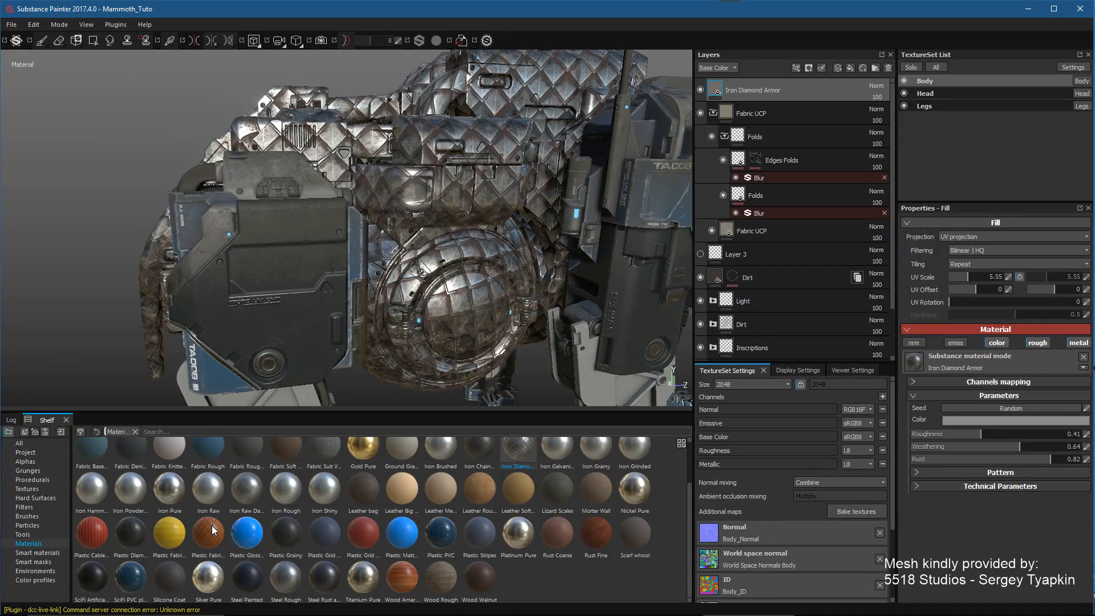
{"action": "mouse_move", "coordinate": [214, 529]}
{"action": "mouse_move", "coordinate": [440, 580]}
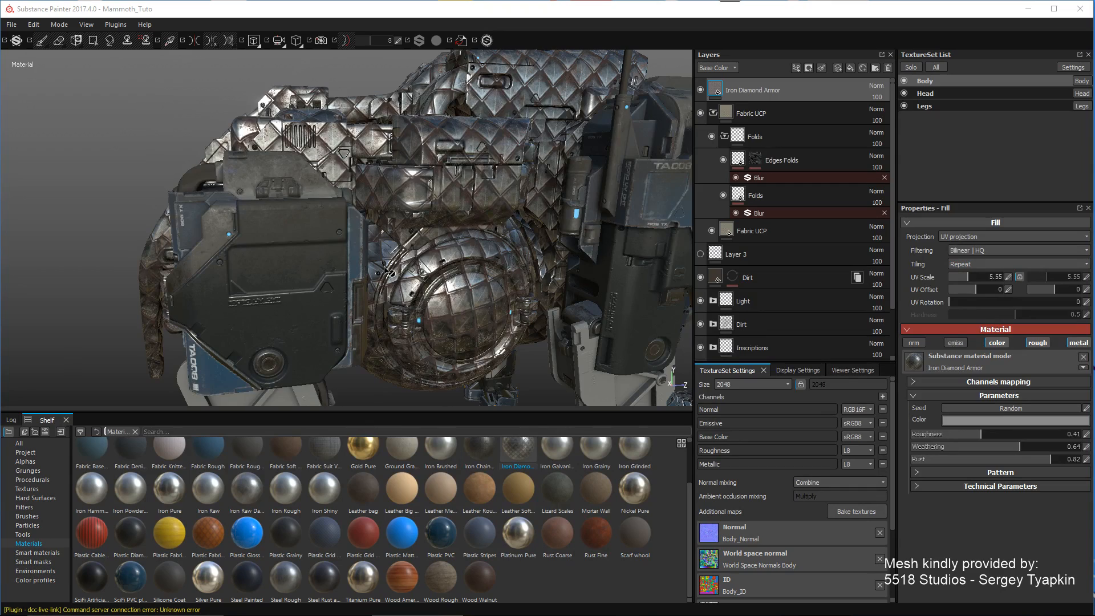
{"action": "left_click_drag", "start_coordinate": [448, 291], "coordinate": [555, 183], "text": "alt"}
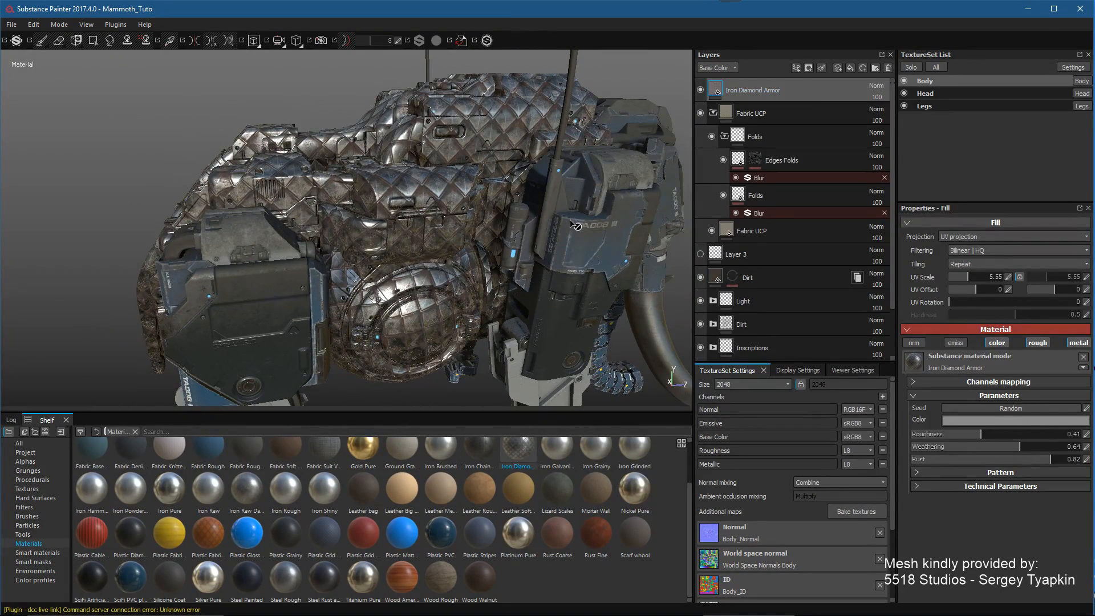
{"action": "left_click_drag", "start_coordinate": [574, 225], "coordinate": [456, 256], "text": "alt"}
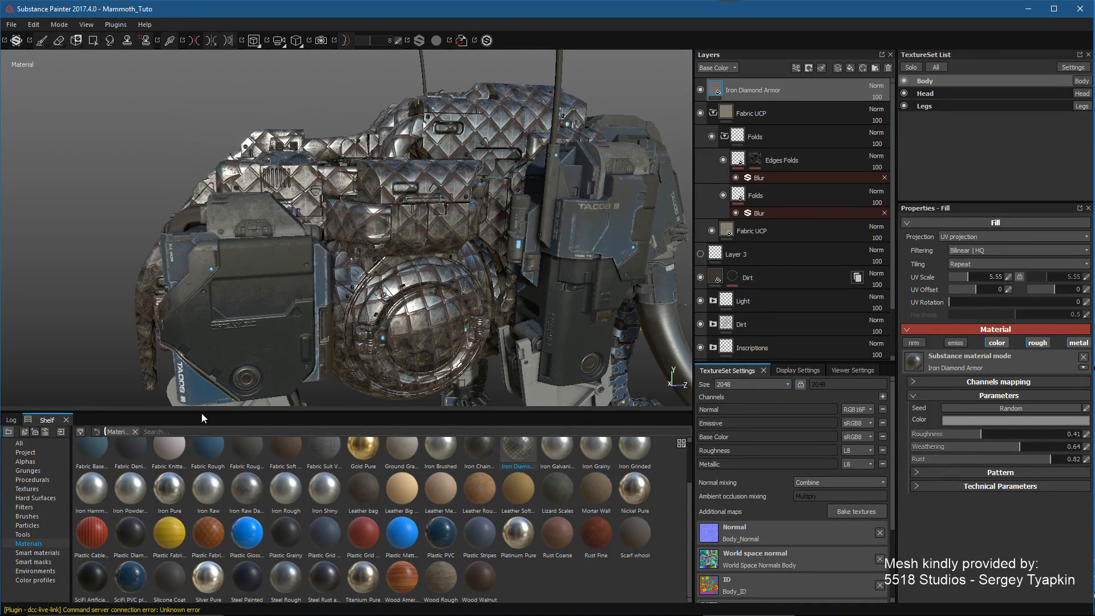
Step: Delete the Iron Diamond Armor layer and add a new fill layer above the Fabric UCP folder
{"action": "left_click", "coordinate": [884, 68]}
{"action": "left_click", "coordinate": [849, 68]}
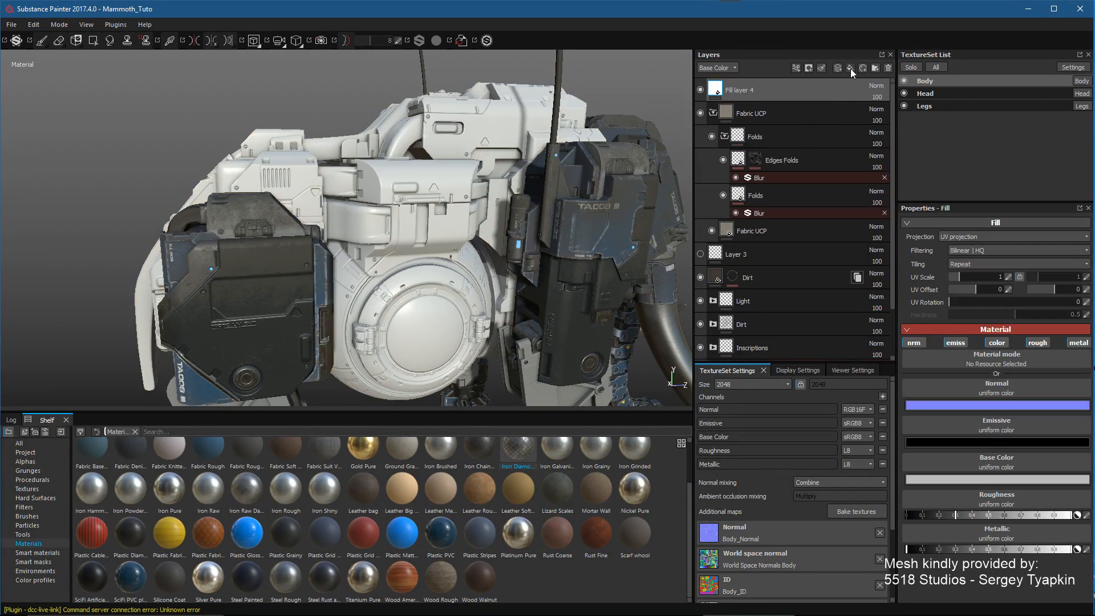
{"action": "left_click_drag", "start_coordinate": [461, 279], "coordinate": [576, 309], "text": "alt"}
Step: Try switching the new fill layer's channels off and on, leaving normal, color and metallic active with emissive and roughness disabled
{"action": "left_click", "coordinate": [955, 343]}
{"action": "left_click", "coordinate": [997, 343]}
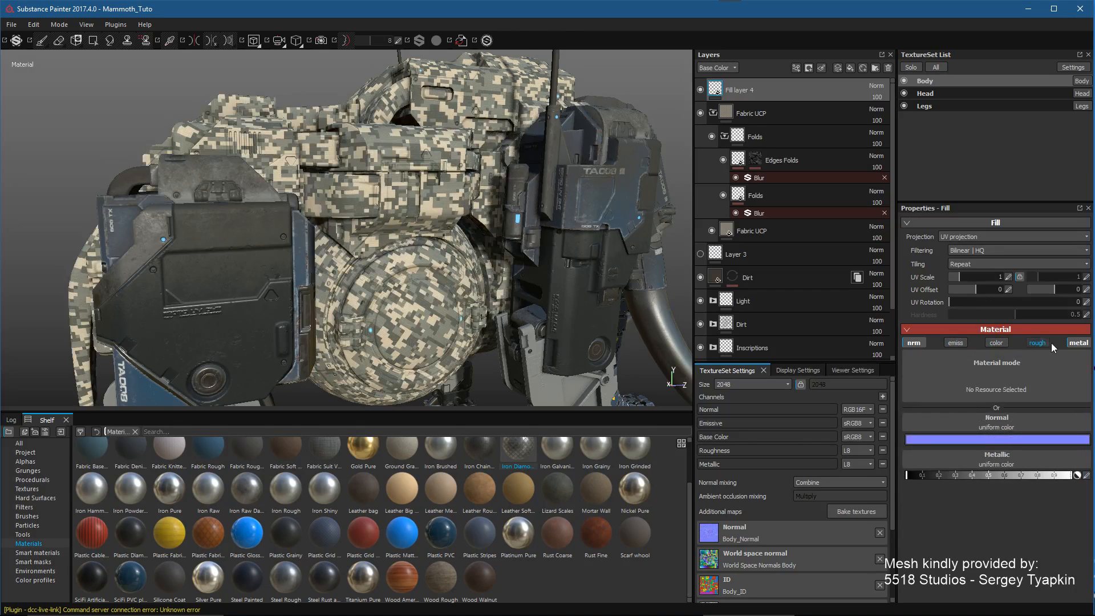
{"action": "left_click", "coordinate": [1037, 343]}
{"action": "left_click", "coordinate": [1078, 343]}
{"action": "left_click_drag", "start_coordinate": [444, 228], "coordinate": [483, 272], "text": "alt"}
{"action": "left_click", "coordinate": [1075, 342]}
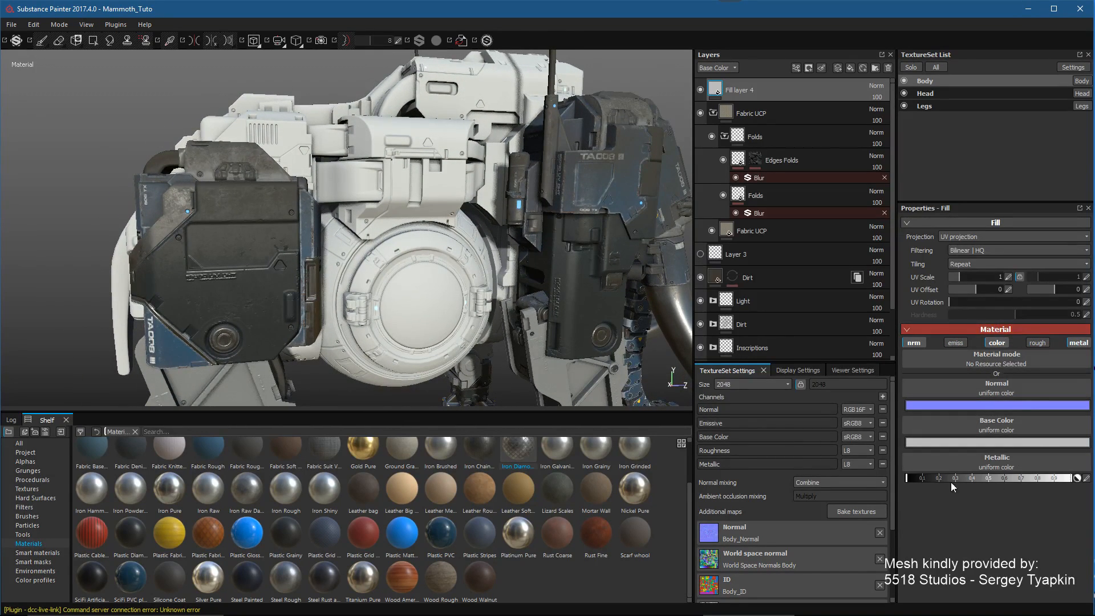
Step: Re-enable the fill layer's roughness channel and filter the shelf's procedurals for "grunge" in an enlarged shelf
{"action": "left_click", "coordinate": [1038, 343]}
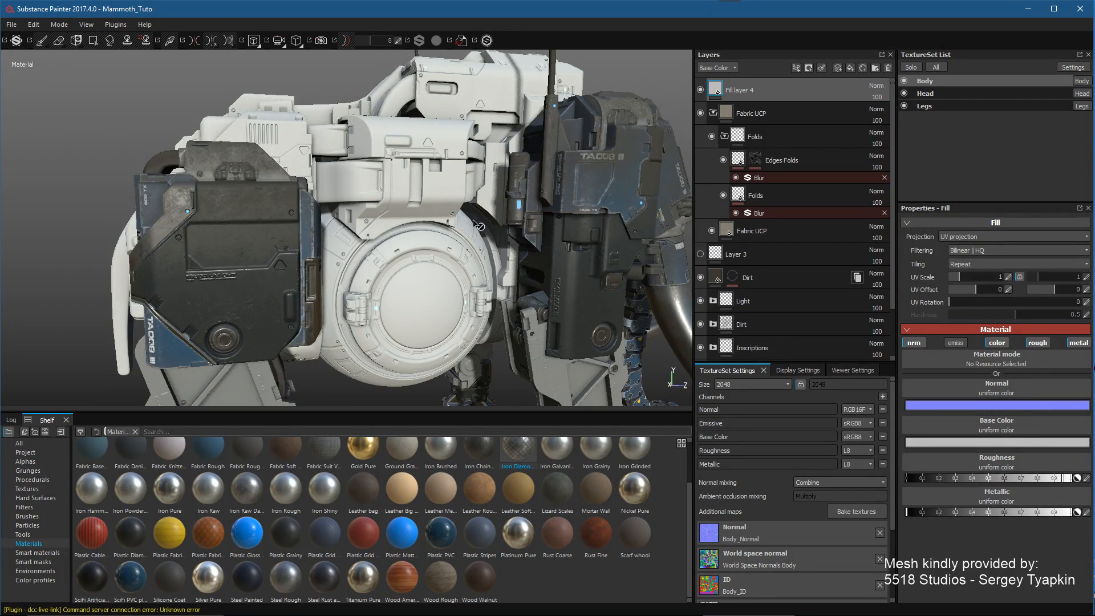
{"action": "left_click_drag", "start_coordinate": [478, 226], "coordinate": [412, 234], "text": "alt"}
{"action": "left_click", "coordinate": [33, 480]}
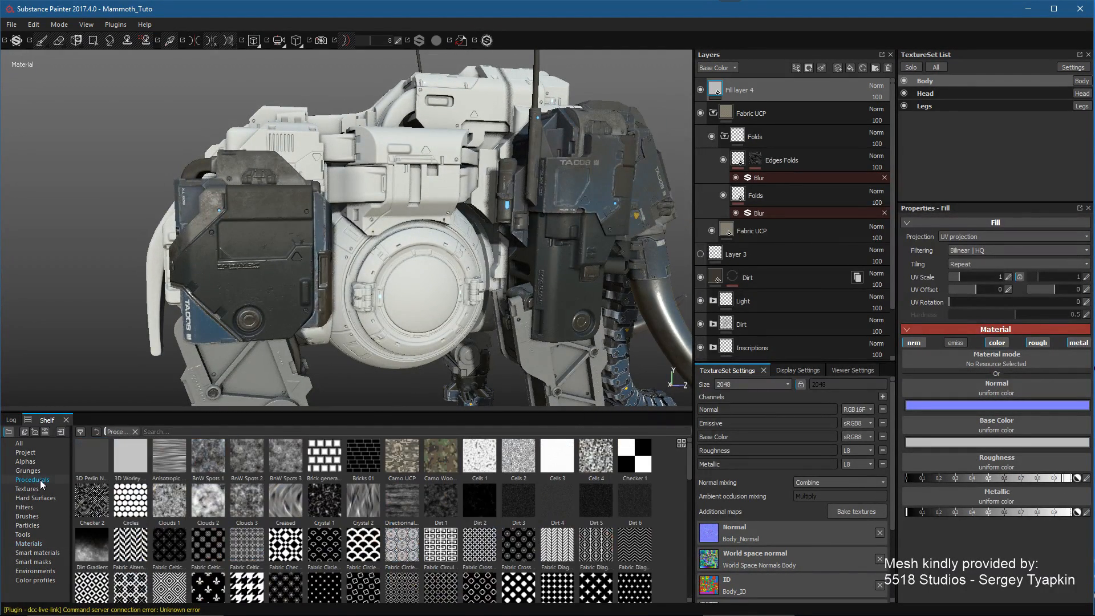
{"action": "left_click", "coordinate": [226, 431]}
{"action": "type", "text": "grunge"}
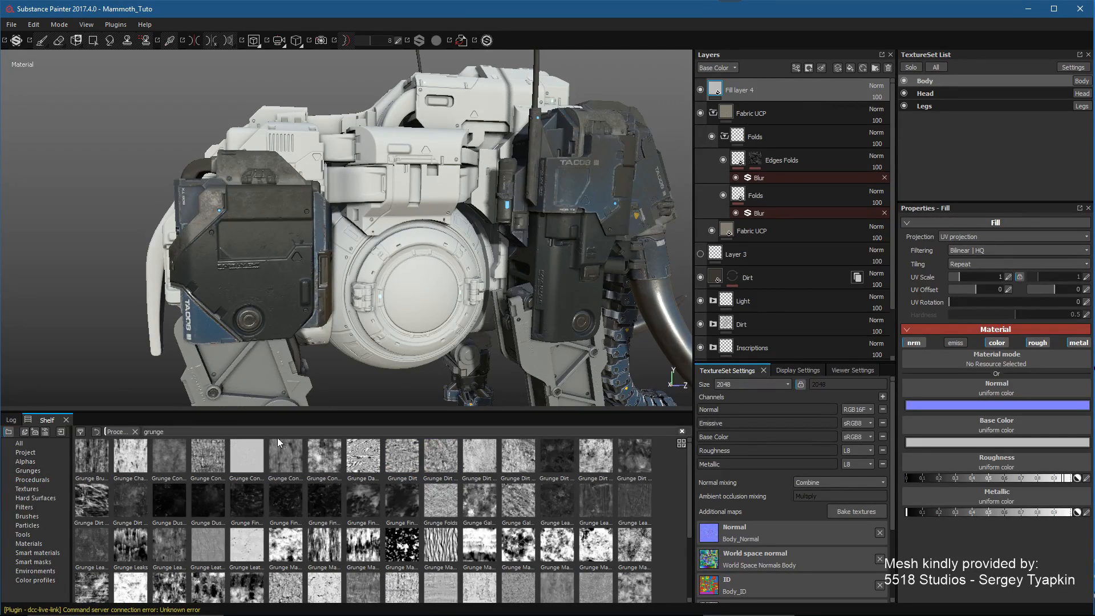
{"action": "left_click_drag", "start_coordinate": [343, 411], "coordinate": [344, 391]}
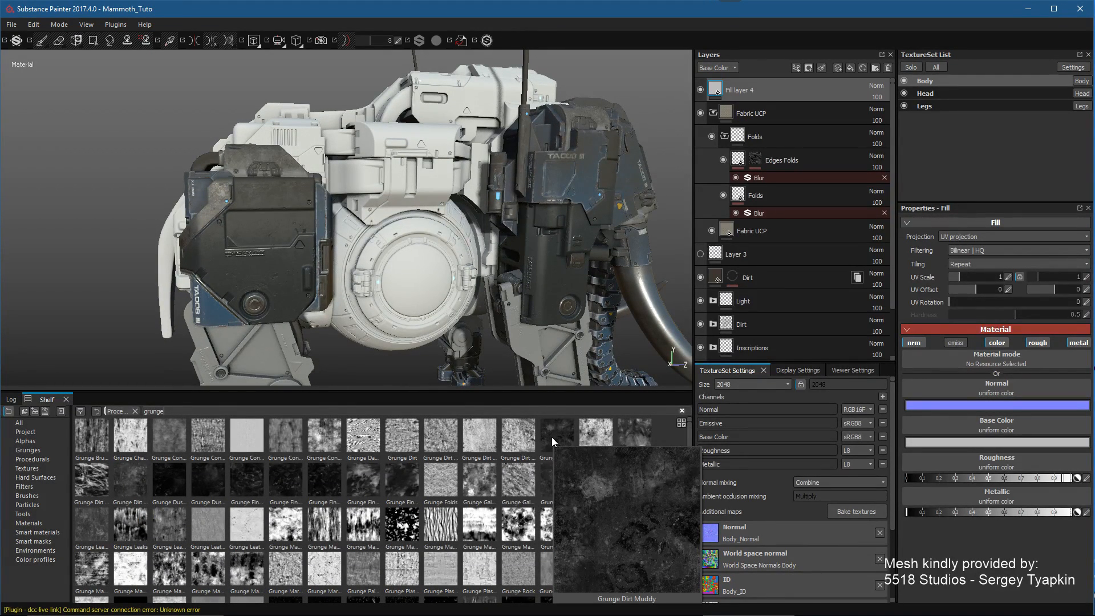
Step: Try the Grunge Dirt Muddy procedural as the fill layer's Base Color and inspect it on the mammoth's body
{"action": "left_click_drag", "start_coordinate": [550, 433], "coordinate": [961, 433]}
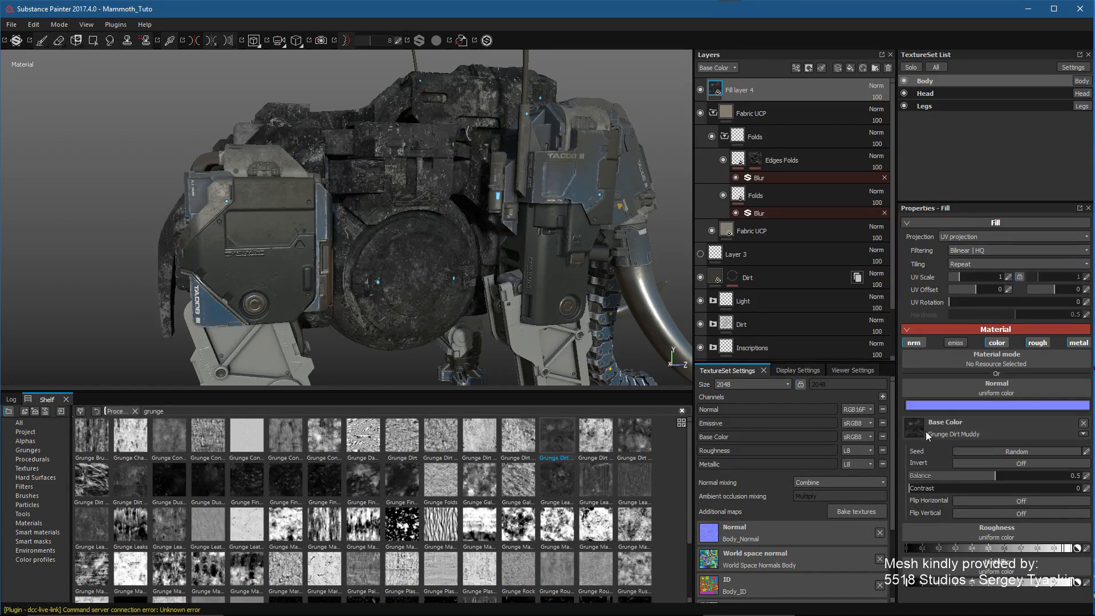
{"action": "scroll", "coordinate": [511, 215], "scroll_direction": "up", "scroll_amount": 5}
{"action": "left_click_drag", "start_coordinate": [510, 215], "coordinate": [538, 252], "text": "alt"}
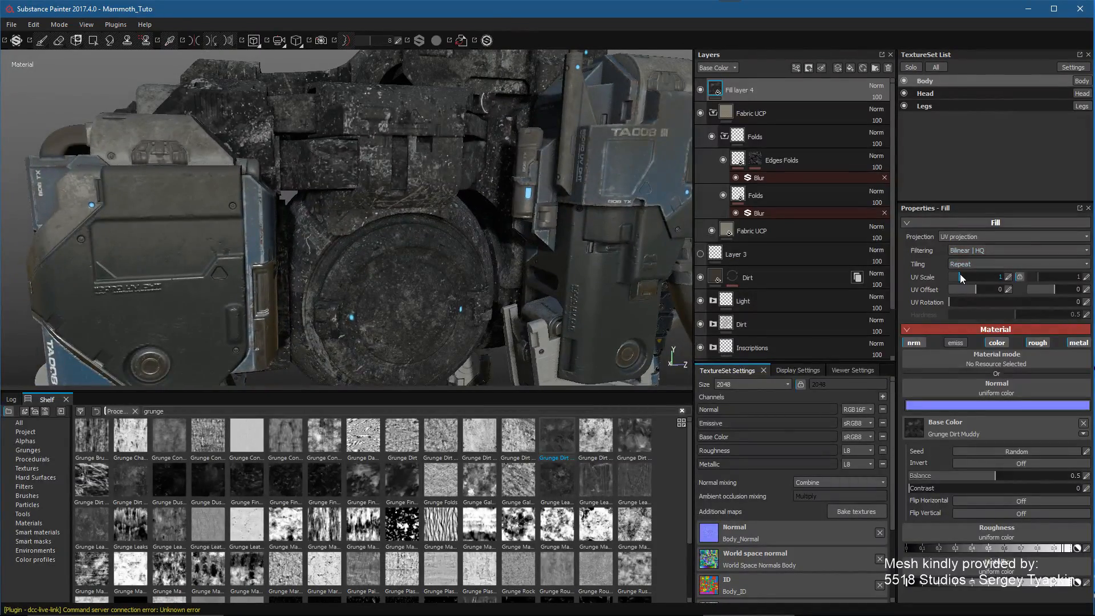
{"action": "left_click_drag", "start_coordinate": [477, 278], "coordinate": [461, 188], "text": "alt"}
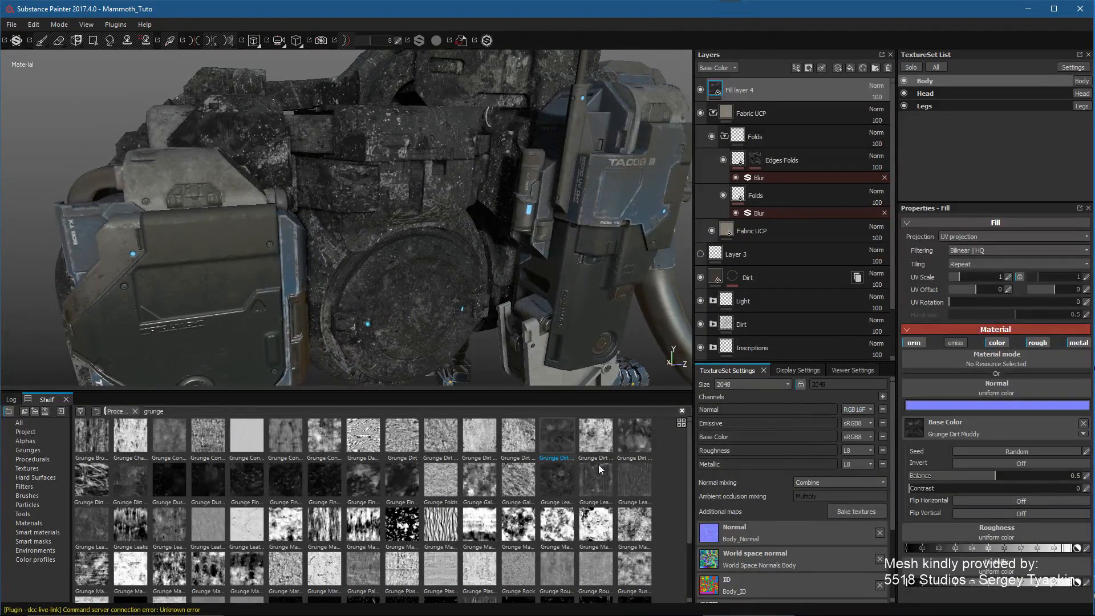
Step: Try Grunge Dirt Scratchy as the fill layer's Base Color and inspect it on the body
{"action": "left_click_drag", "start_coordinate": [642, 446], "coordinate": [915, 428]}
{"action": "left_click_drag", "start_coordinate": [491, 223], "coordinate": [465, 270], "text": "alt"}
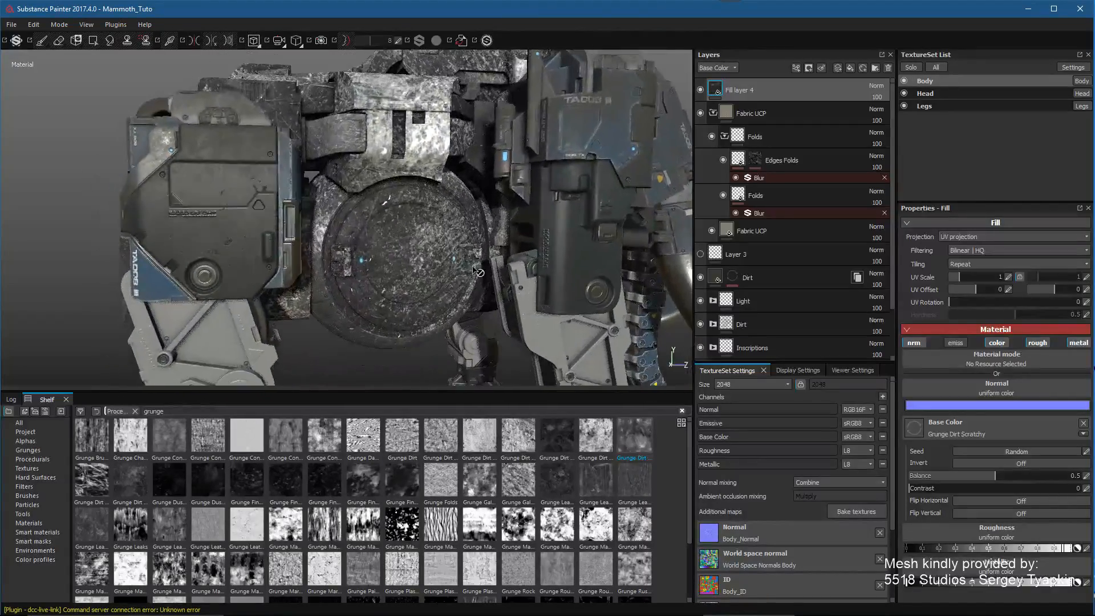
{"action": "right_click_drag", "start_coordinate": [465, 270], "coordinate": [442, 267], "text": "alt"}
{"action": "left_click_drag", "start_coordinate": [442, 267], "coordinate": [548, 336], "text": "alt"}
Step: Try Grunge Dirt Splats as the Base Color with the UV Scale set to 1.88
{"action": "left_click_drag", "start_coordinate": [103, 490], "coordinate": [918, 428]}
{"action": "left_click_drag", "start_coordinate": [436, 209], "coordinate": [434, 257], "text": "alt"}
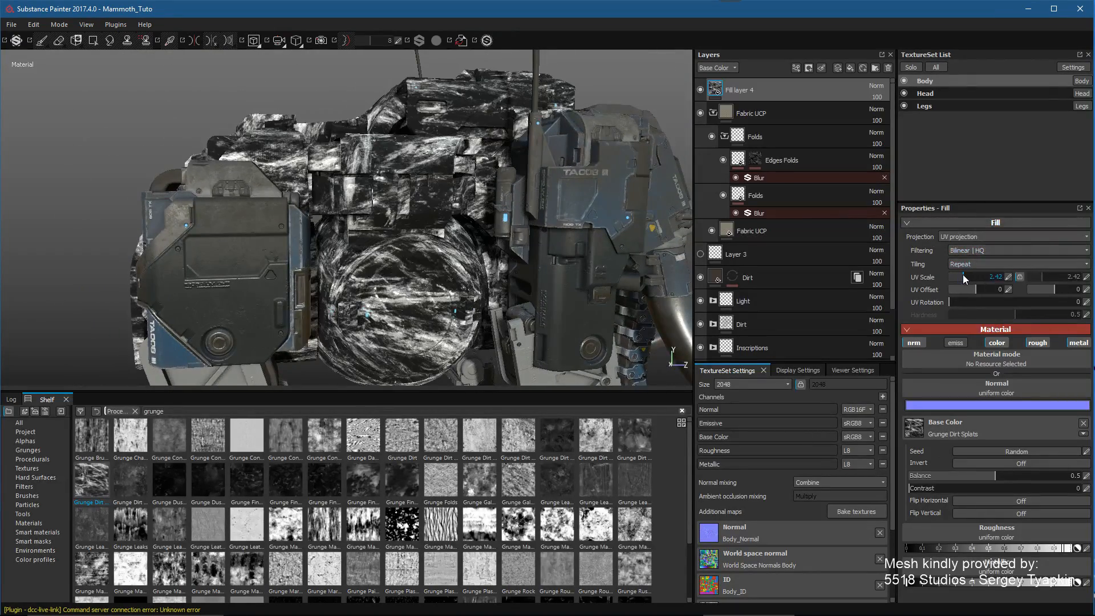
{"action": "left_click_drag", "start_coordinate": [963, 275], "coordinate": [961, 276]}
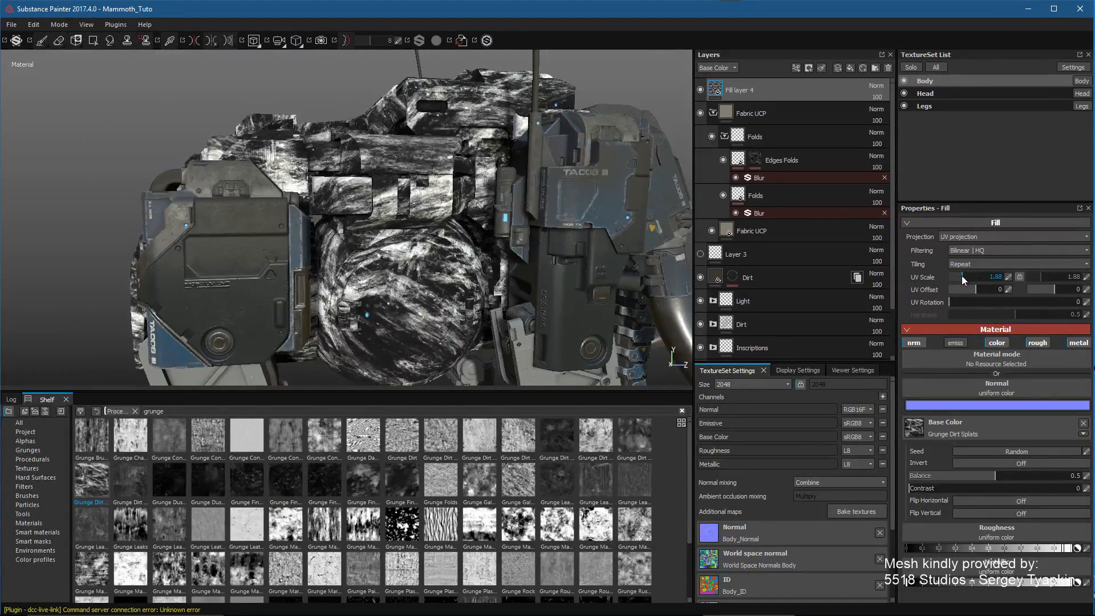
{"action": "scroll", "coordinate": [521, 275], "scroll_direction": "up", "scroll_amount": 5}
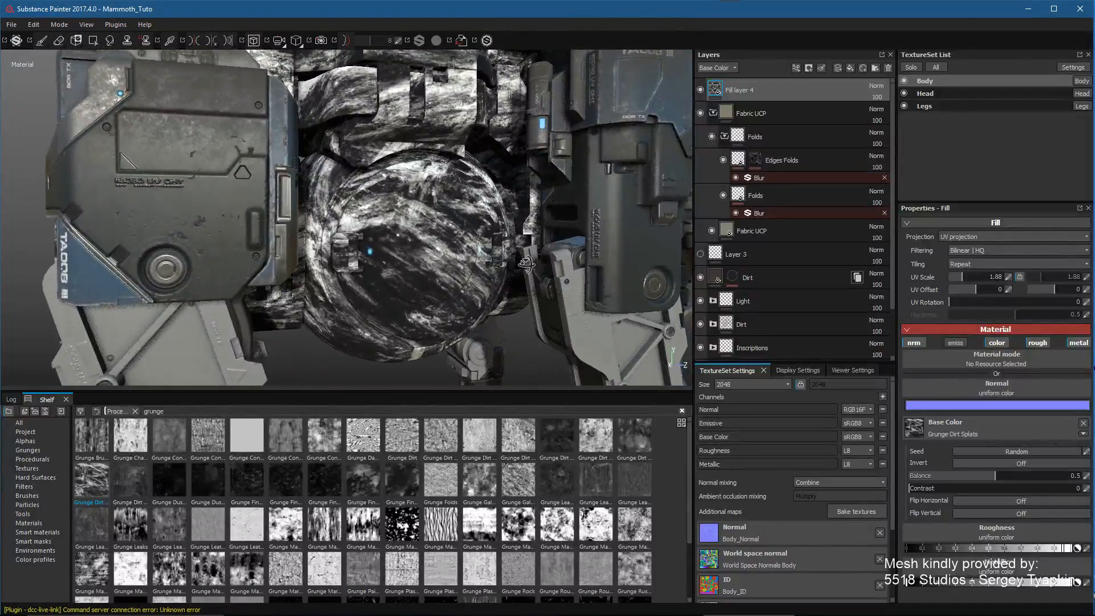
Step: Try Grunge Dirt Thin and Grunge Dust Small in turn as the fill layer's Base Color
{"action": "left_click_drag", "start_coordinate": [140, 487], "coordinate": [918, 432]}
{"action": "left_click_drag", "start_coordinate": [529, 275], "coordinate": [448, 233], "text": "alt"}
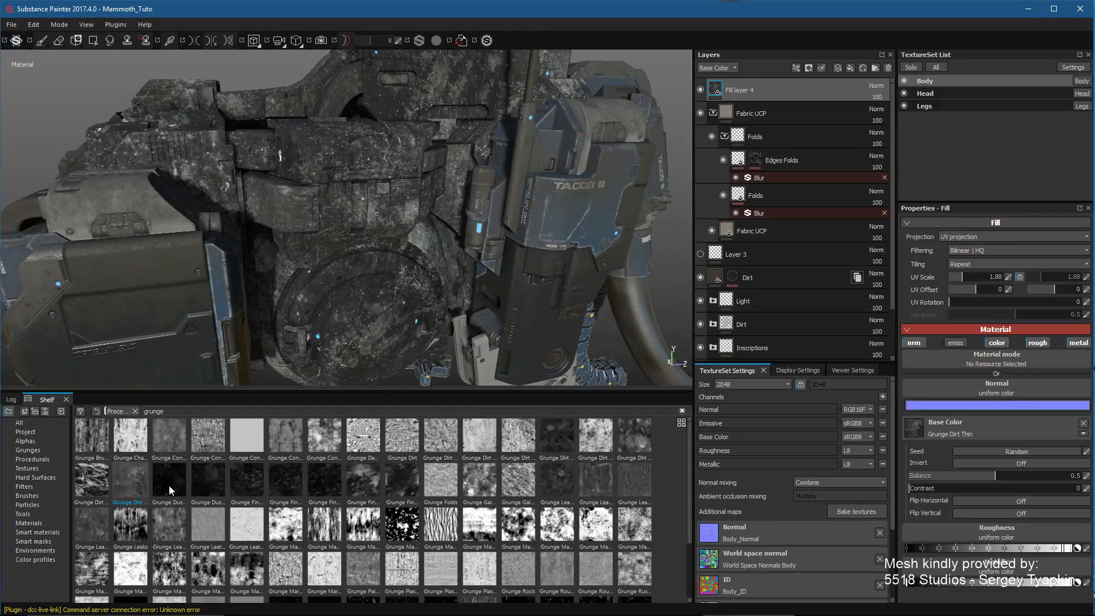
{"action": "left_click_drag", "start_coordinate": [171, 490], "coordinate": [937, 435]}
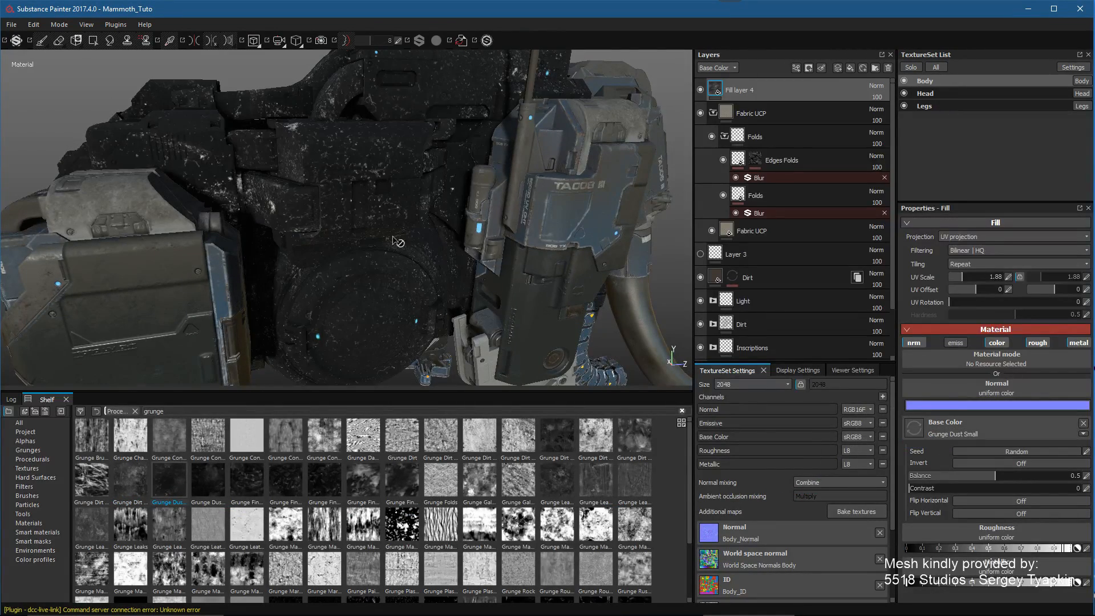
{"action": "left_click_drag", "start_coordinate": [394, 237], "coordinate": [404, 199], "text": "alt"}
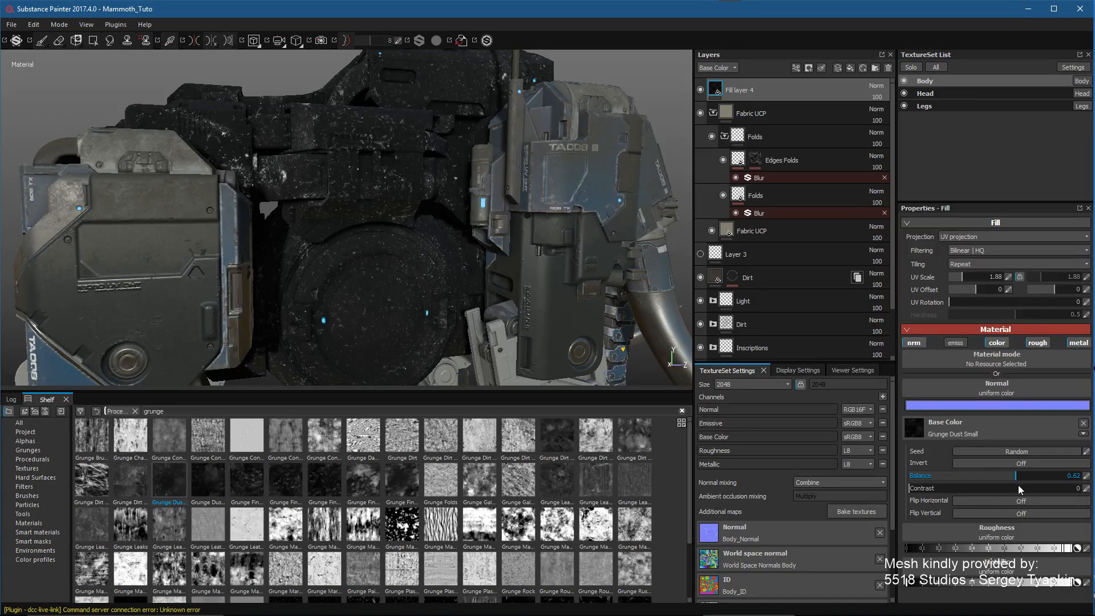
Step: Try different settings on the Grunge Dust Small texture, ending with Balance 0.89 and Contrast 0.25
{"action": "left_click_drag", "start_coordinate": [1018, 485], "coordinate": [1066, 491]}
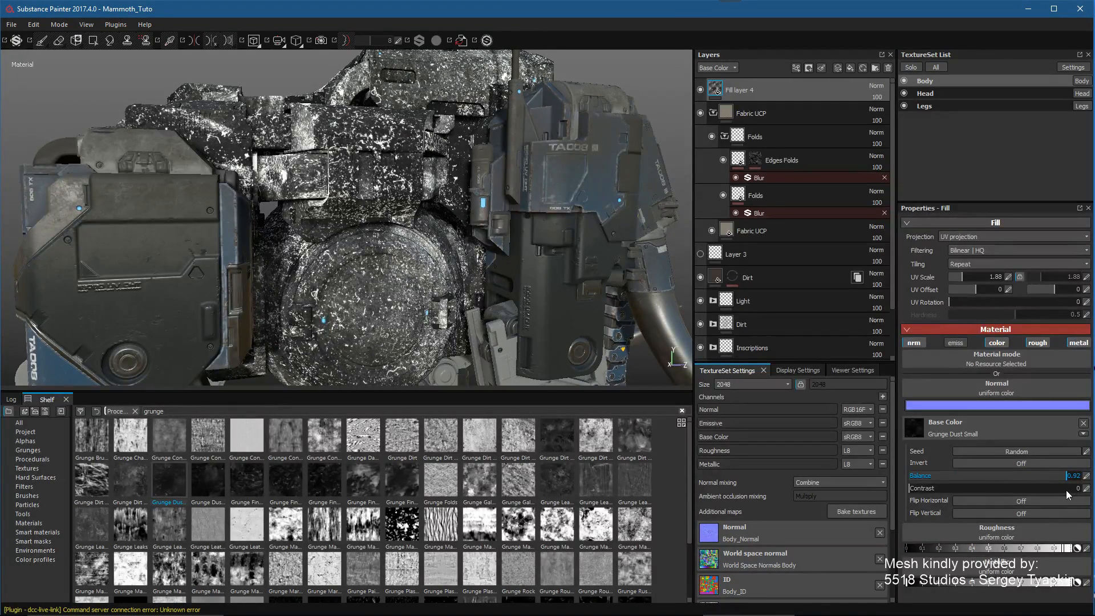
{"action": "left_click_drag", "start_coordinate": [450, 300], "coordinate": [542, 294], "text": "alt"}
{"action": "left_click_drag", "start_coordinate": [912, 490], "coordinate": [921, 490]}
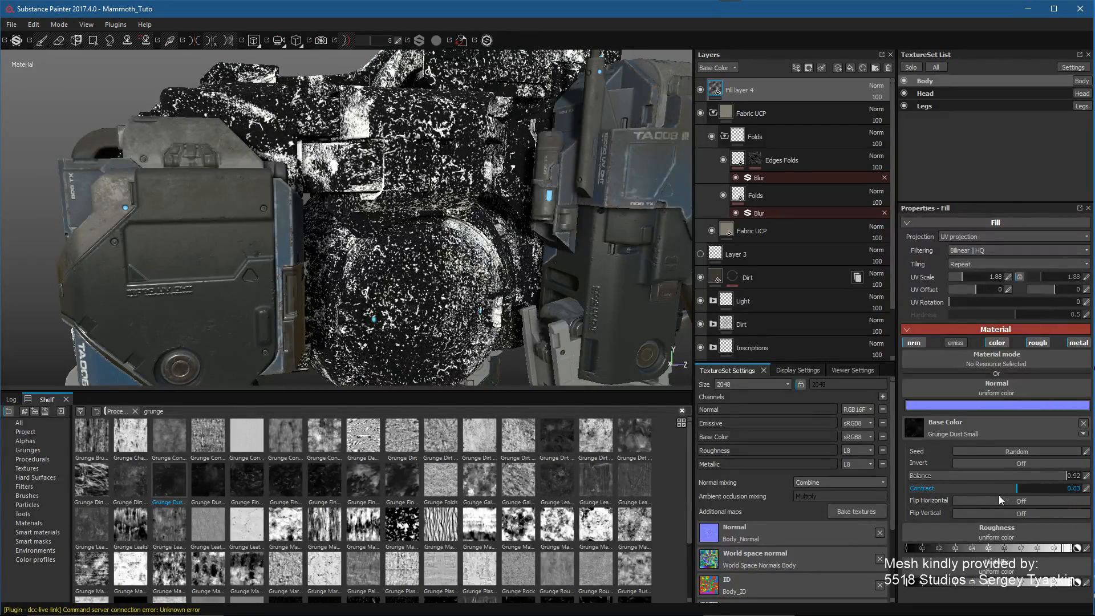
{"action": "left_click_drag", "start_coordinate": [997, 495], "coordinate": [909, 489]}
{"action": "left_click_drag", "start_coordinate": [1025, 476], "coordinate": [1061, 484]}
{"action": "left_click_drag", "start_coordinate": [928, 488], "coordinate": [951, 490]}
Step: Try the Flip Horizontal and Invert options of Grunge Dust Small, turning each on and back off
{"action": "left_click", "coordinate": [983, 502]}
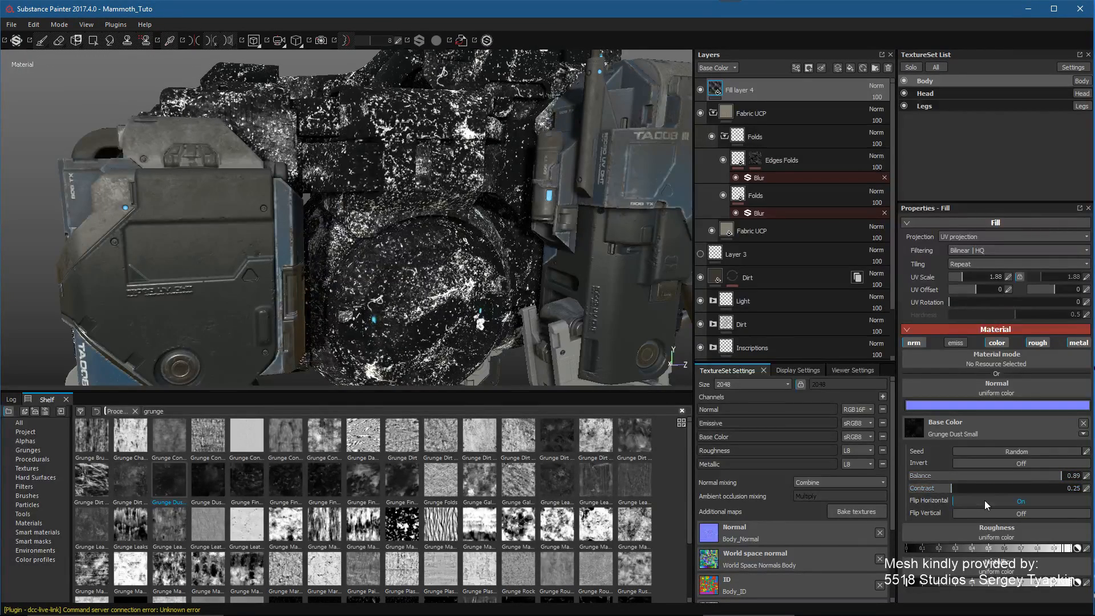
{"action": "left_click", "coordinate": [984, 500]}
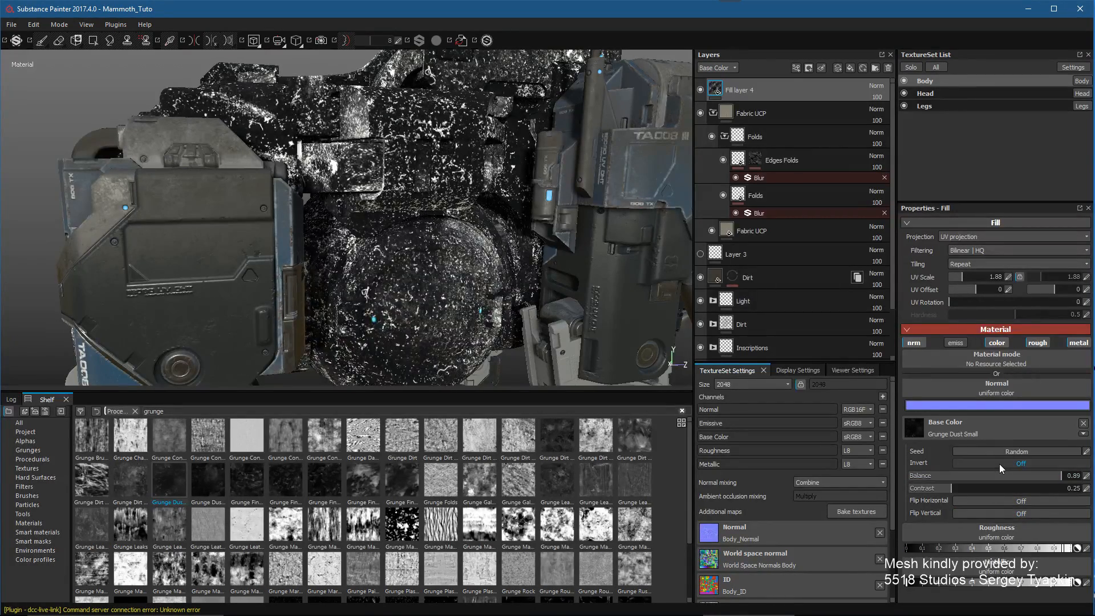
{"action": "left_click", "coordinate": [999, 463]}
{"action": "left_click", "coordinate": [999, 463]}
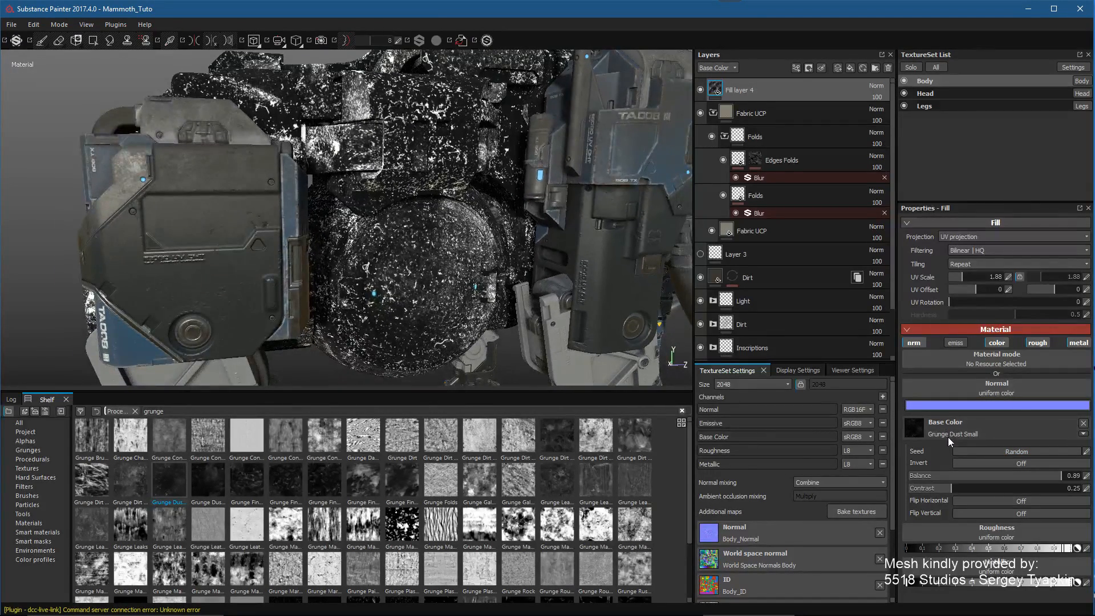
Step: Try two fingerprint grunges in turn as the Base Color, ending with Grunge Fingerprints Dusty at Balance 0.75
{"action": "left_click_drag", "start_coordinate": [254, 487], "coordinate": [963, 428]}
{"action": "left_click_drag", "start_coordinate": [478, 251], "coordinate": [413, 265], "text": "alt"}
{"action": "left_click_drag", "start_coordinate": [297, 485], "coordinate": [950, 431]}
{"action": "left_click_drag", "start_coordinate": [439, 253], "coordinate": [422, 256], "text": "alt"}
{"action": "left_click_drag", "start_coordinate": [982, 482], "coordinate": [1038, 488]}
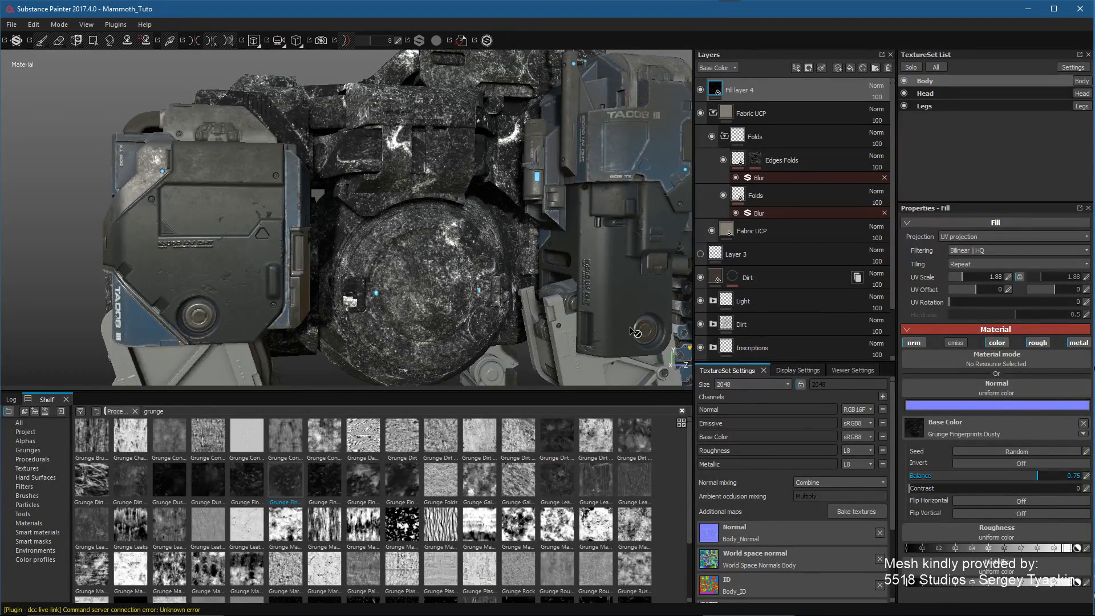
{"action": "left_click_drag", "start_coordinate": [636, 330], "coordinate": [625, 365], "text": "alt"}
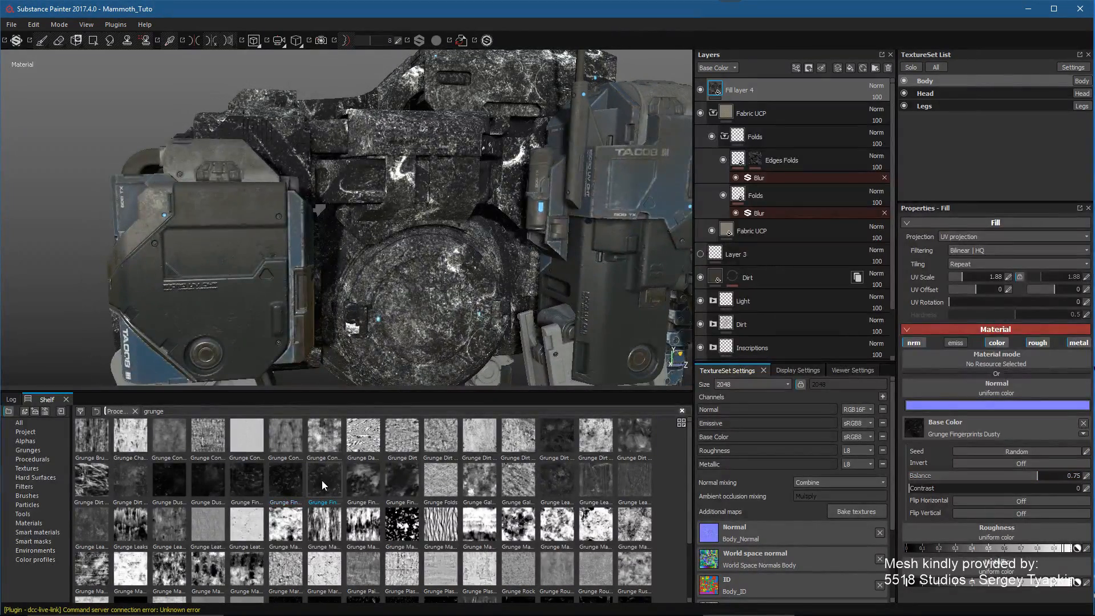
Step: Try Grunge Fingerprints Dusty Spread as the Base Color with an increased Balance
{"action": "left_click_drag", "start_coordinate": [325, 479], "coordinate": [929, 433]}
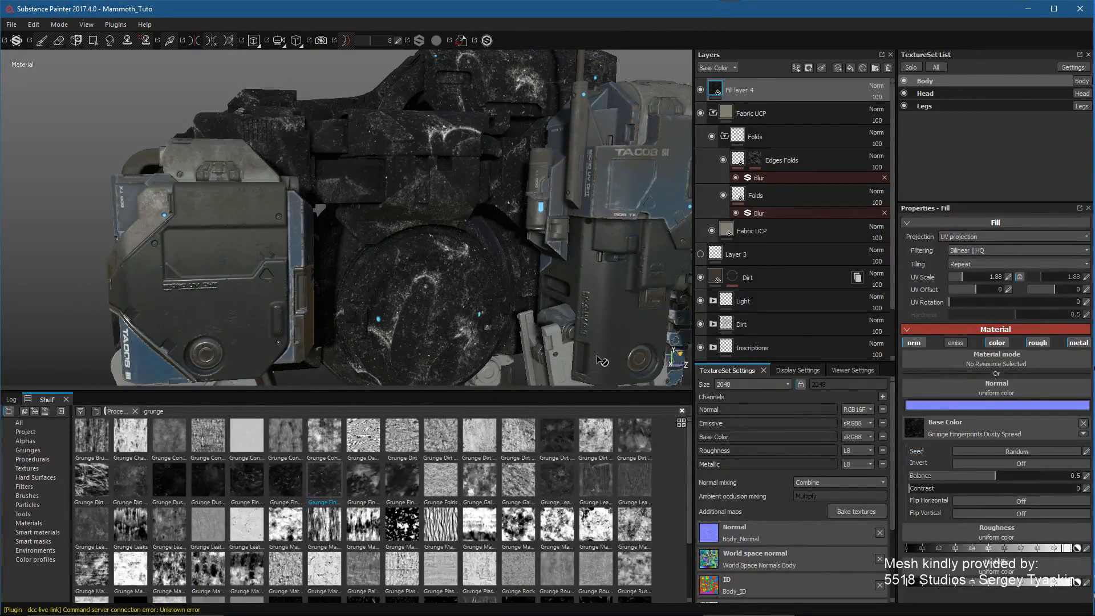
{"action": "left_click_drag", "start_coordinate": [520, 267], "coordinate": [485, 269], "text": "alt"}
{"action": "left_click_drag", "start_coordinate": [988, 478], "coordinate": [1037, 484]}
Step: Assign Grunge Fingerprints Smeared to the Base Color and switch the fill layer to Tri-planar projection
{"action": "mouse_move", "coordinate": [363, 481]}
{"action": "left_mouse_down"}
{"action": "mouse_move", "coordinate": [483, 498]}
{"action": "mouse_move", "coordinate": [953, 425]}
{"action": "left_mouse_up"}
{"action": "left_click_drag", "start_coordinate": [522, 268], "coordinate": [484, 264], "text": "alt"}
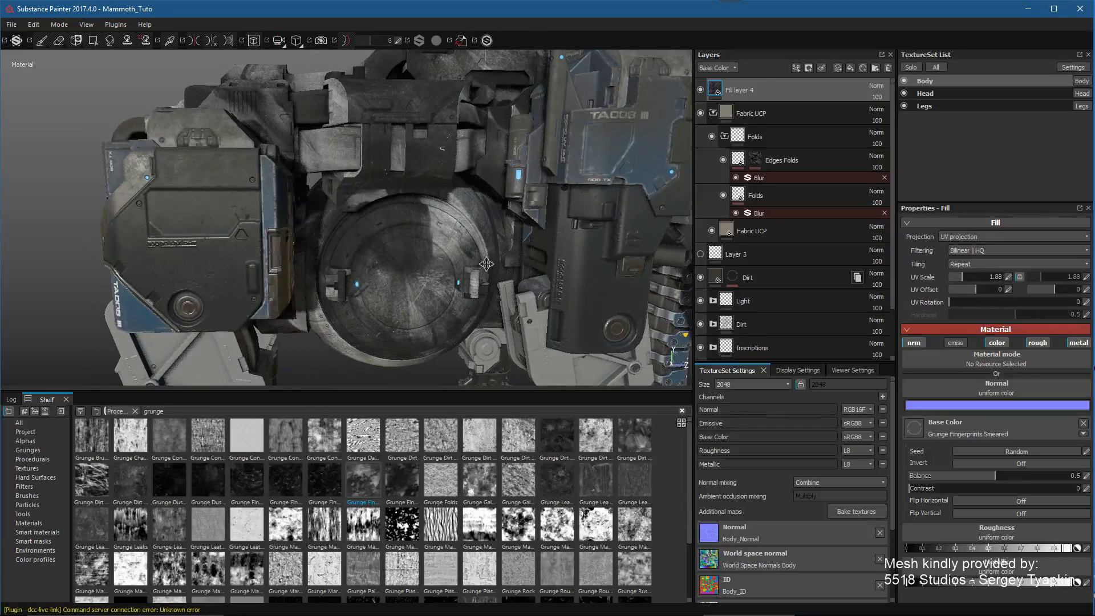
{"action": "middle_click_drag", "start_coordinate": [485, 264], "coordinate": [502, 288], "text": "alt"}
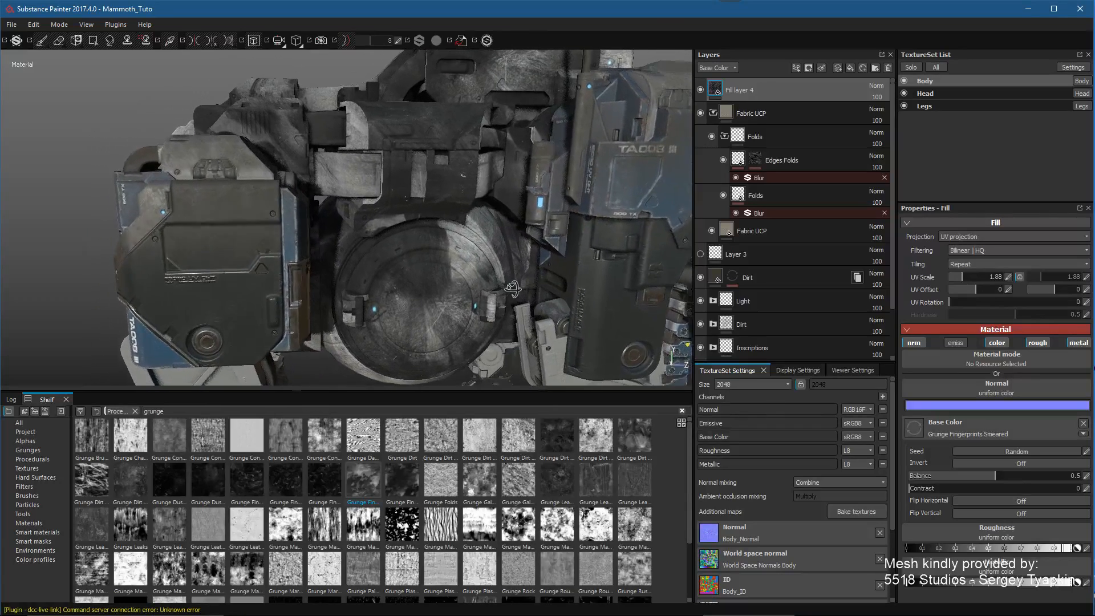
{"action": "left_click", "coordinate": [951, 236]}
{"action": "left_click", "coordinate": [963, 253]}
{"action": "left_click_drag", "start_coordinate": [499, 254], "coordinate": [487, 256], "text": "alt"}
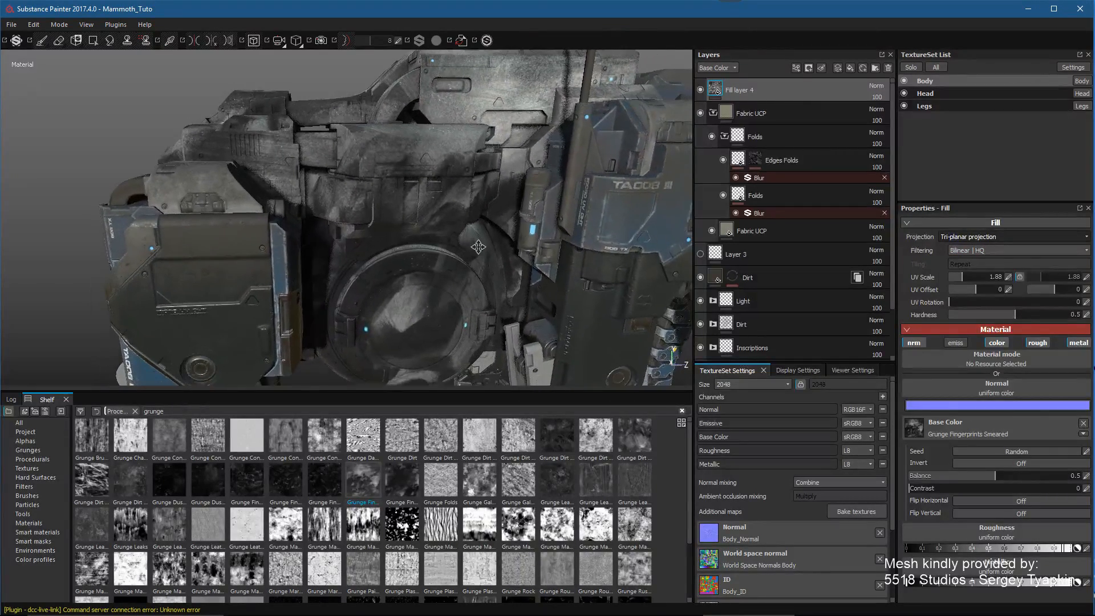
{"action": "mouse_move", "coordinate": [930, 487]}
{"action": "left_mouse_down"}
{"action": "mouse_move", "coordinate": [969, 489]}
{"action": "mouse_move", "coordinate": [911, 490]}
{"action": "left_mouse_up"}
{"action": "mouse_move", "coordinate": [995, 476]}
{"action": "left_mouse_down"}
{"action": "mouse_move", "coordinate": [972, 478]}
{"action": "mouse_move", "coordinate": [1013, 483]}
{"action": "mouse_move", "coordinate": [995, 485]}
{"action": "left_mouse_up"}
Step: Try Grunge Fingerprints Smeared Wide as the Base Color and inspect the body from several angles
{"action": "mouse_move", "coordinate": [401, 486]}
{"action": "left_mouse_down"}
{"action": "mouse_move", "coordinate": [901, 463]}
{"action": "mouse_move", "coordinate": [923, 431]}
{"action": "mouse_move", "coordinate": [915, 428]}
{"action": "left_mouse_up"}
{"action": "middle_click_drag", "start_coordinate": [524, 286], "coordinate": [522, 274]}
{"action": "left_click_drag", "start_coordinate": [523, 274], "coordinate": [489, 240], "text": "alt"}
{"action": "right_click_drag", "start_coordinate": [489, 239], "coordinate": [485, 279], "text": "alt"}
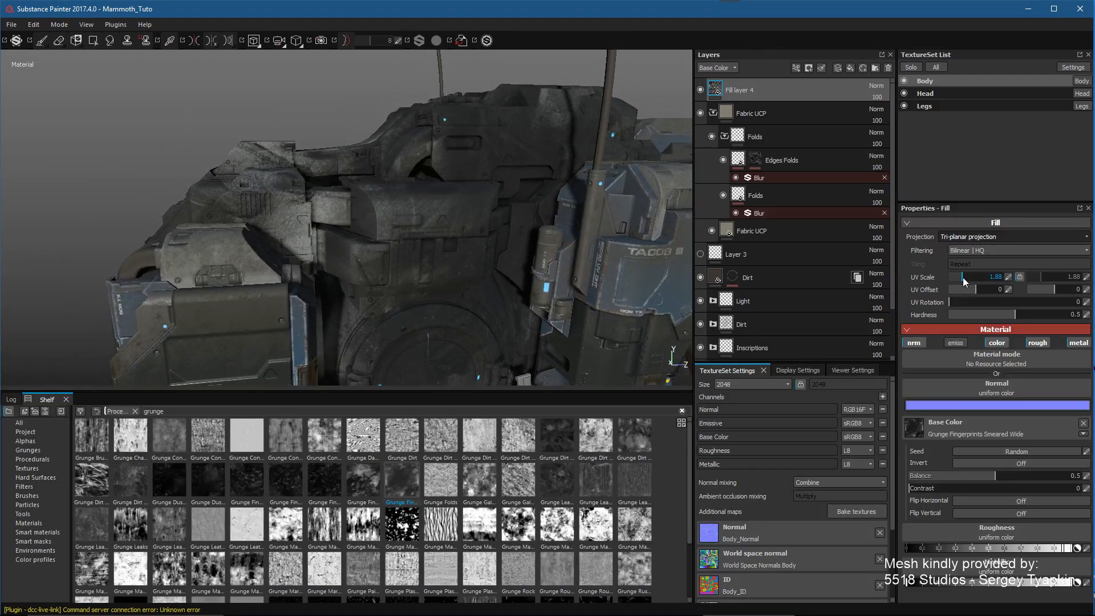
{"action": "left_click_drag", "start_coordinate": [963, 277], "coordinate": [962, 278]}
{"action": "left_click_drag", "start_coordinate": [549, 349], "coordinate": [507, 357], "text": "alt"}
Step: Try Grunge Folds and Grunge Galvanic Large in turn as the fill layer's Base Color
{"action": "mouse_move", "coordinate": [446, 474]}
{"action": "left_mouse_down"}
{"action": "mouse_move", "coordinate": [957, 491]}
{"action": "mouse_move", "coordinate": [950, 422]}
{"action": "mouse_move", "coordinate": [923, 429]}
{"action": "left_mouse_up"}
{"action": "left_click_drag", "start_coordinate": [595, 306], "coordinate": [468, 218], "text": "alt"}
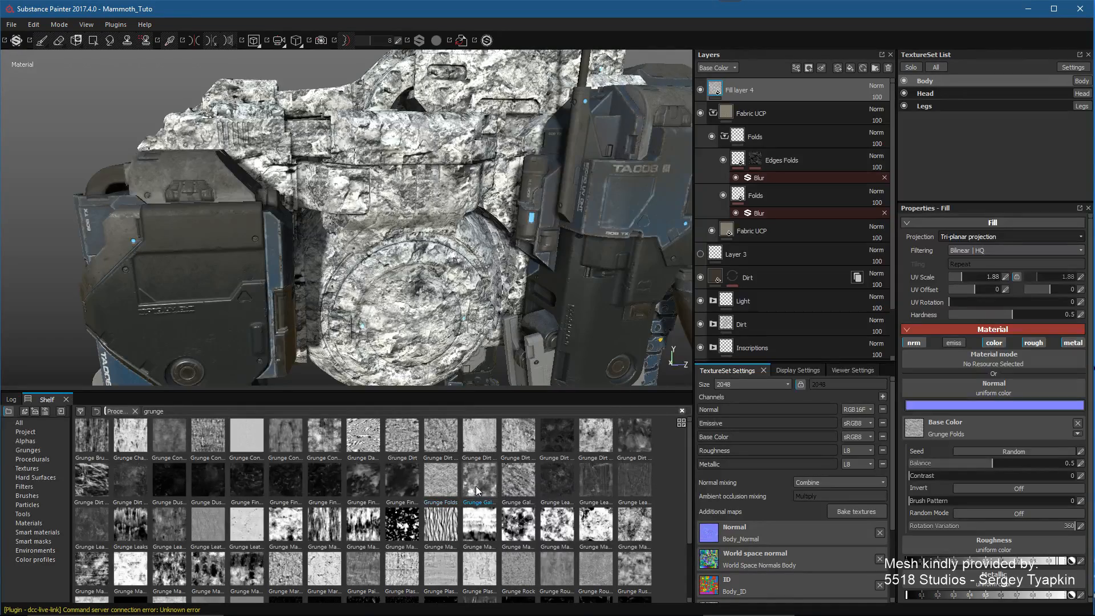
{"action": "left_click_drag", "start_coordinate": [477, 490], "coordinate": [936, 433]}
{"action": "left_click_drag", "start_coordinate": [474, 243], "coordinate": [484, 224], "text": "alt"}
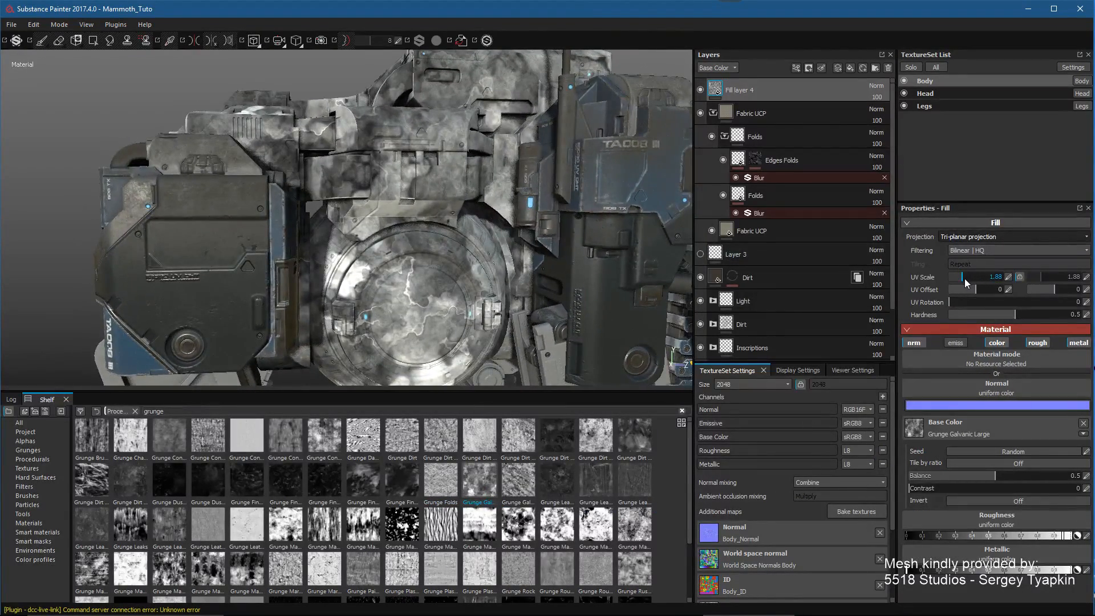
Step: Set the fill layer's UV Scale to 9.87 and try Grunge Galvanic Small as the Base Color
{"action": "left_click_drag", "start_coordinate": [965, 279], "coordinate": [971, 279]}
{"action": "left_click_drag", "start_coordinate": [972, 282], "coordinate": [971, 282]}
{"action": "left_click_drag", "start_coordinate": [490, 285], "coordinate": [561, 300], "text": "alt"}
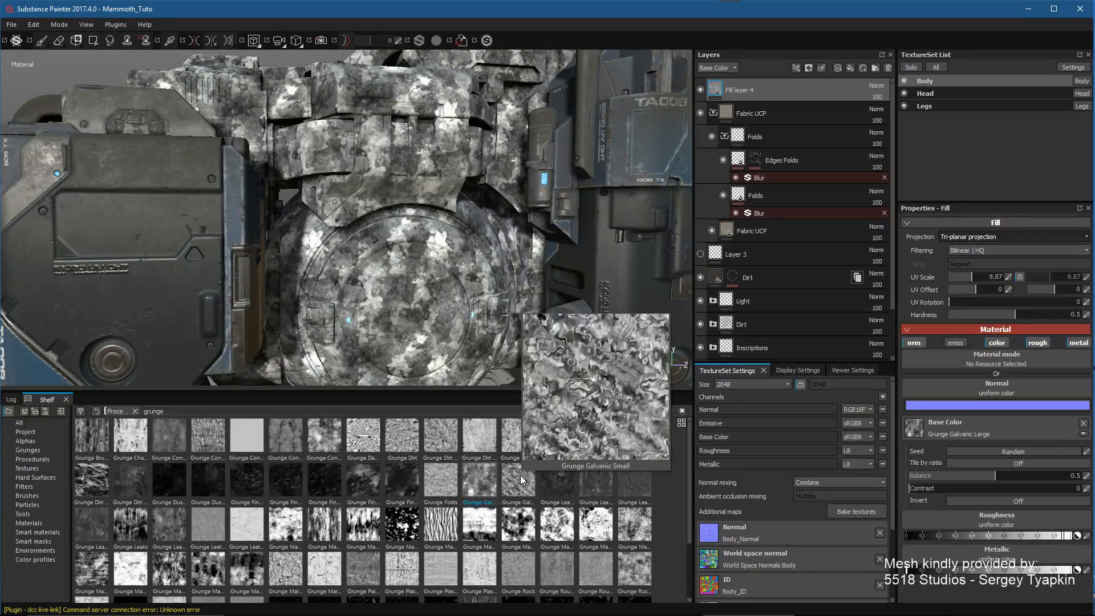
{"action": "left_click_drag", "start_coordinate": [519, 478], "coordinate": [942, 426]}
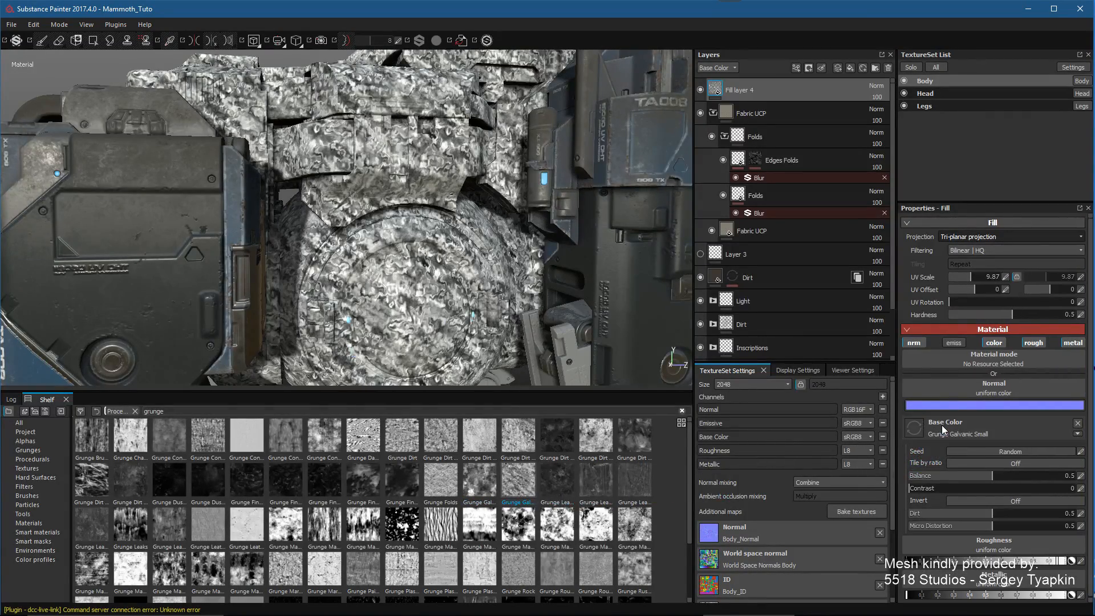
{"action": "left_click_drag", "start_coordinate": [548, 308], "coordinate": [526, 242], "text": "alt"}
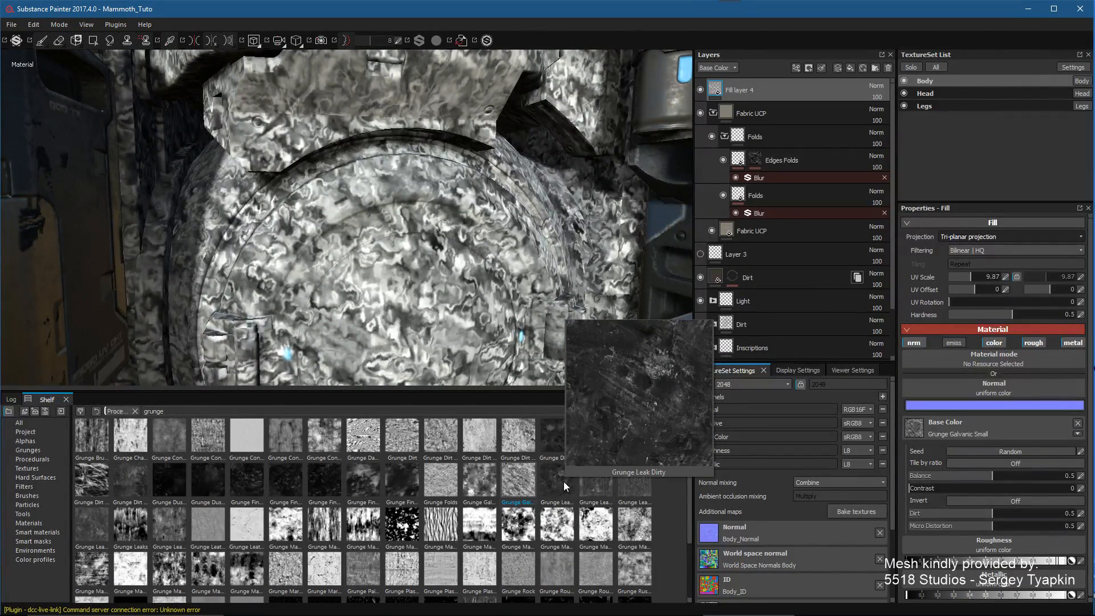
Step: Try Grunge Leak Dirty as the Base Color with Balance 0.52 and Contrast 0.13
{"action": "left_click_drag", "start_coordinate": [563, 481], "coordinate": [946, 429]}
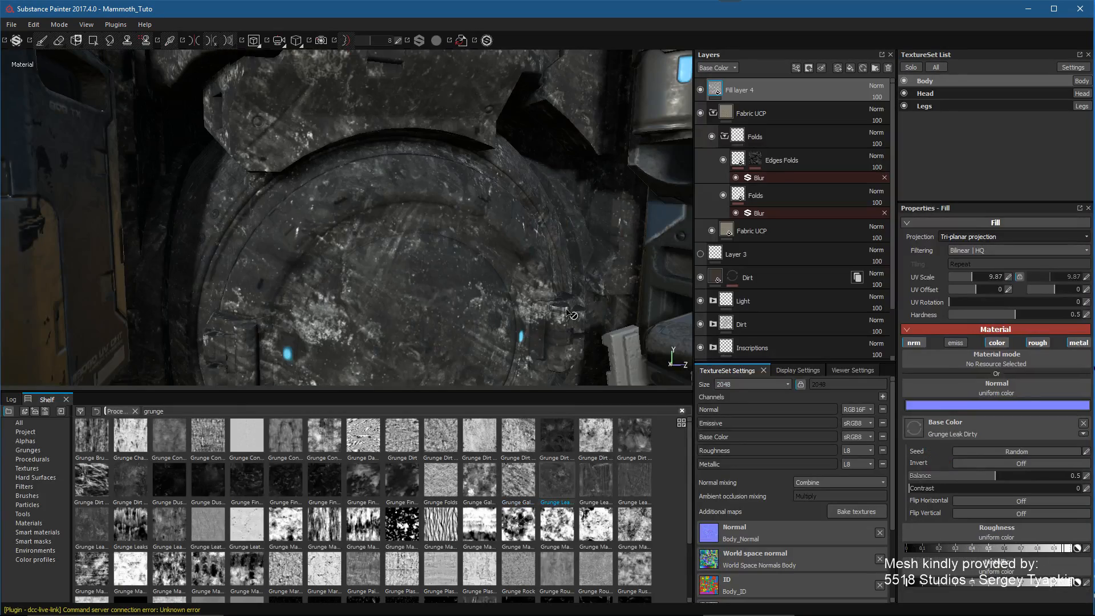
{"action": "left_click_drag", "start_coordinate": [468, 206], "coordinate": [422, 163], "text": "alt"}
{"action": "left_click_drag", "start_coordinate": [1024, 481], "coordinate": [940, 495]}
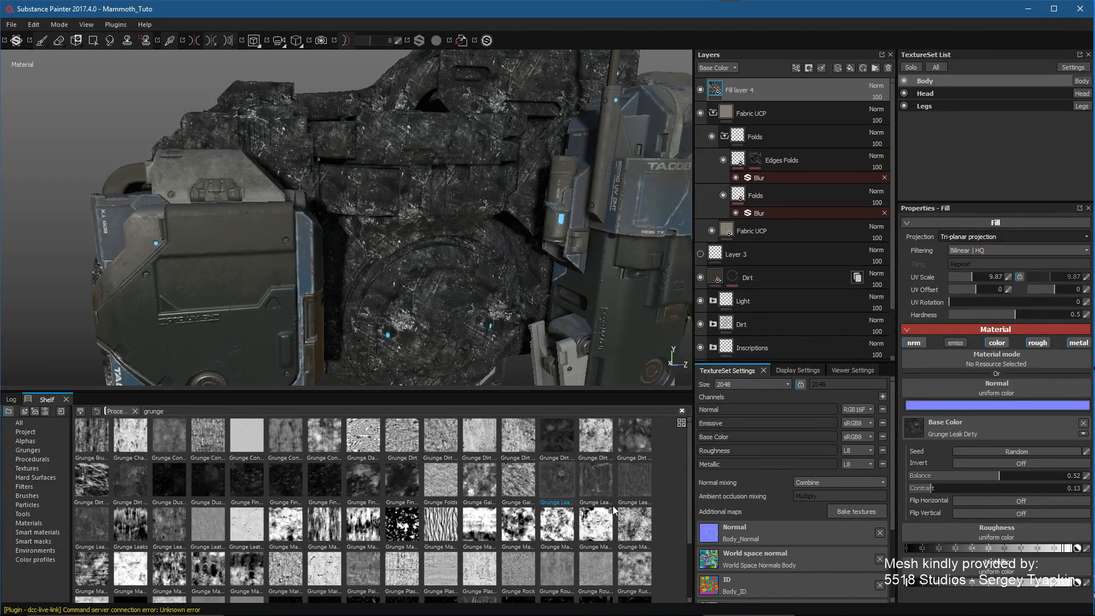
Step: Assign Grunge Leak Large to the fill layer's Base Color and inspect it on the round hatch
{"action": "left_click_drag", "start_coordinate": [926, 429], "coordinate": [921, 432]}
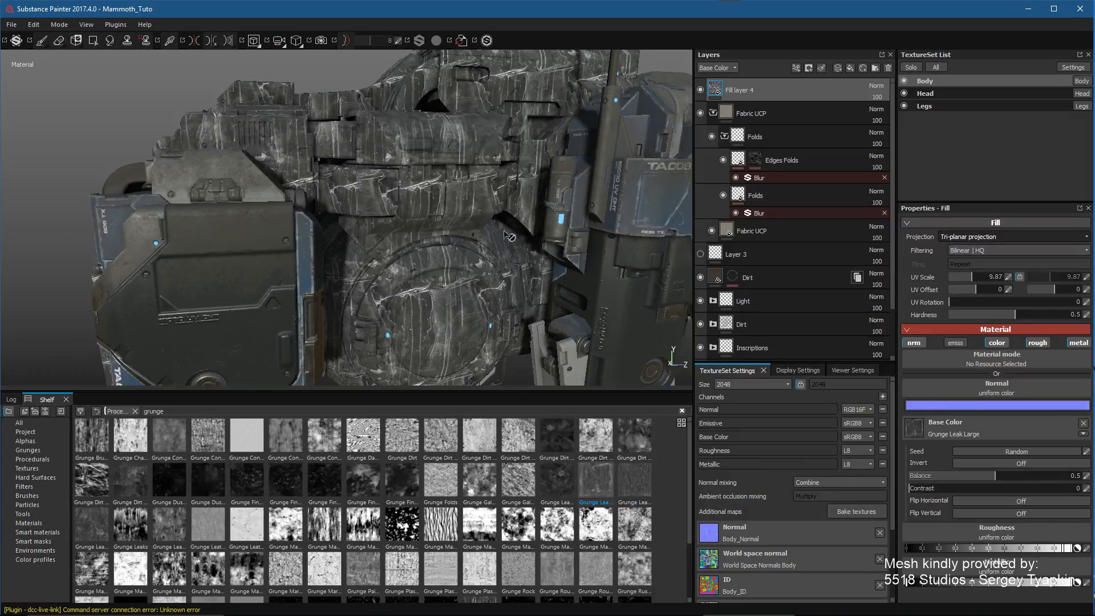
{"action": "mouse_move", "coordinate": [450, 222]}
{"action": "left_mouse_down", "text": "alt"}
{"action": "mouse_move", "coordinate": [465, 246]}
{"action": "mouse_move", "coordinate": [413, 235]}
{"action": "left_mouse_up", "text": "alt"}
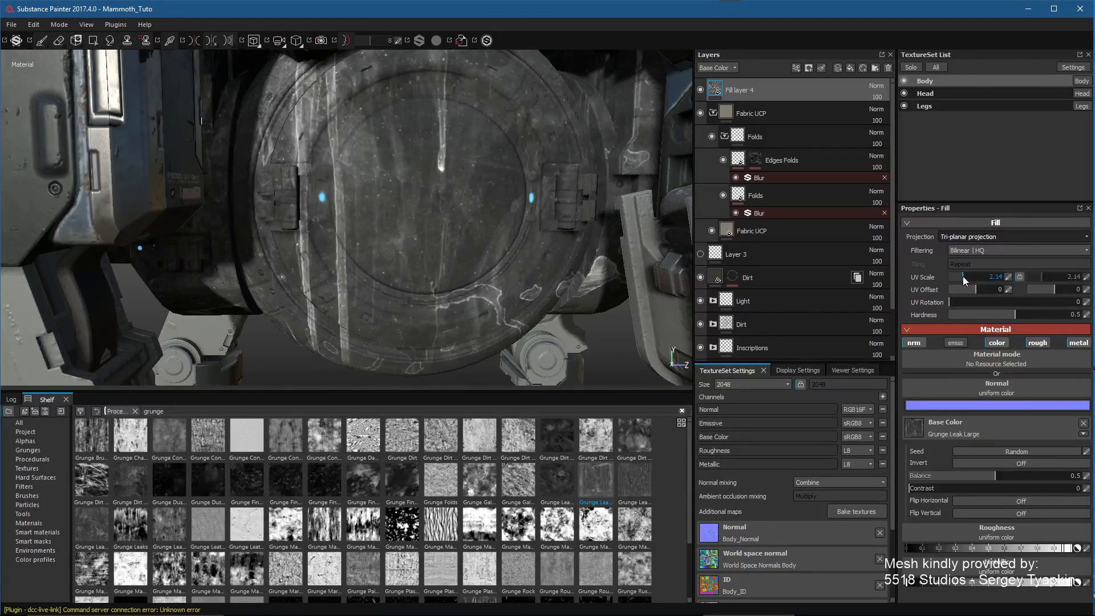
Step: Try Grunge Leak Small as the fill layer's Base Color with Balance 0.48 and Contrast 0.36
{"action": "mouse_move", "coordinate": [590, 276]}
{"action": "left_mouse_down", "text": "alt"}
{"action": "mouse_move", "coordinate": [525, 184]}
{"action": "mouse_move", "coordinate": [576, 273]}
{"action": "left_mouse_up", "text": "alt"}
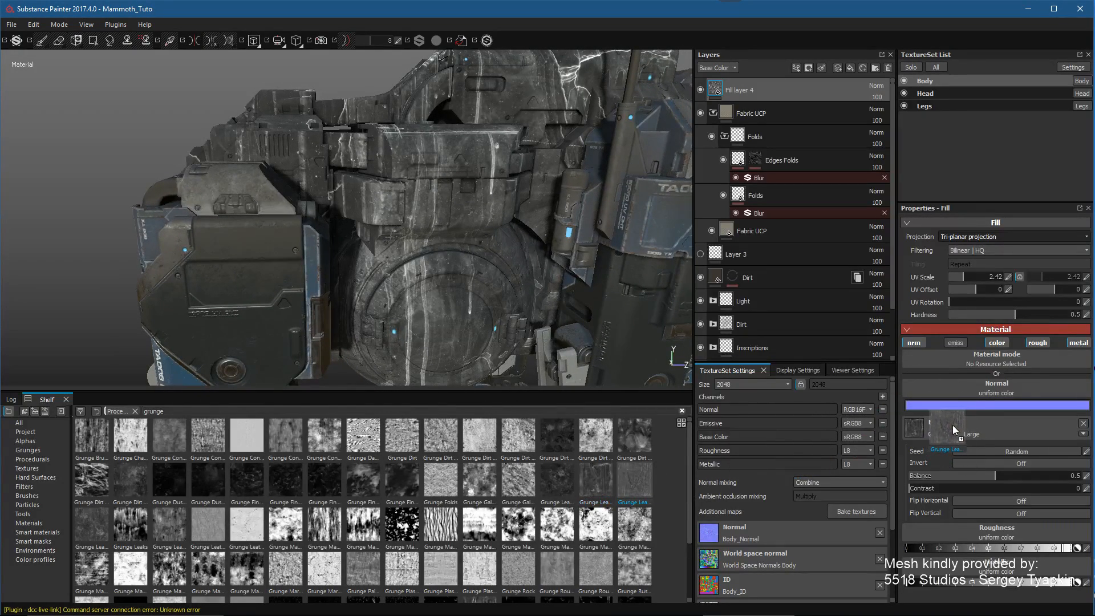
{"action": "left_click_drag", "start_coordinate": [954, 426], "coordinate": [952, 427]}
{"action": "mouse_move", "coordinate": [512, 245]}
{"action": "left_mouse_down", "text": "alt"}
{"action": "mouse_move", "coordinate": [468, 232]}
{"action": "mouse_move", "coordinate": [576, 295]}
{"action": "left_mouse_up", "text": "alt"}
{"action": "left_click_drag", "start_coordinate": [995, 476], "coordinate": [983, 494]}
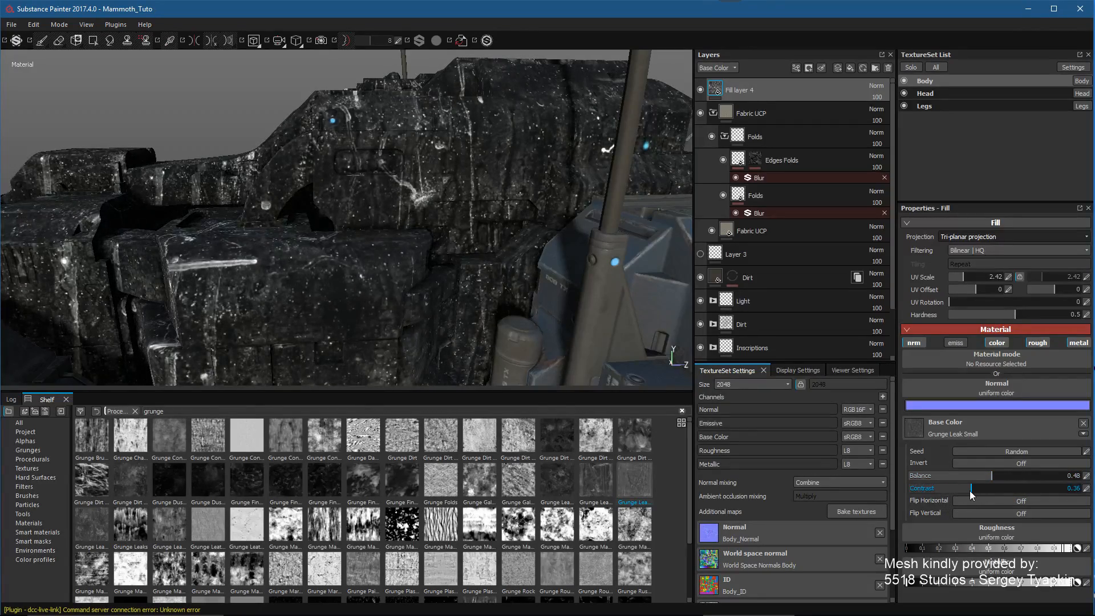
{"action": "left_click_drag", "start_coordinate": [547, 257], "coordinate": [505, 194], "text": "alt"}
Step: Try Grunge Leak Spots as the fill layer's Base Color and inspect it around the round hatch
{"action": "left_click", "coordinate": [95, 526]}
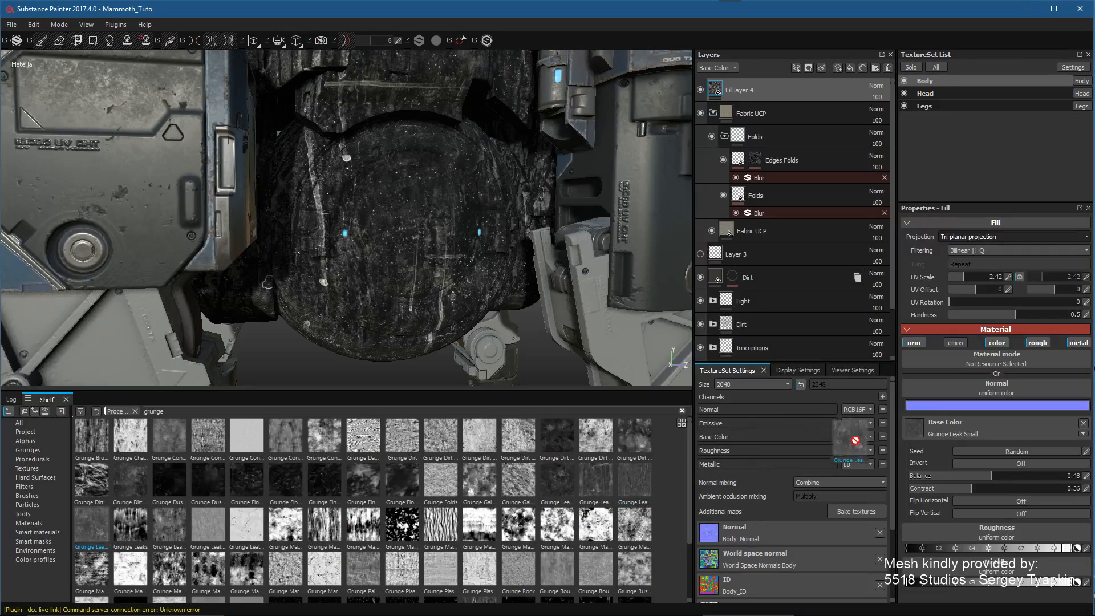
{"action": "left_click_drag", "start_coordinate": [945, 430], "coordinate": [943, 429]}
{"action": "right_click_drag", "start_coordinate": [522, 247], "coordinate": [510, 194], "text": "alt"}
{"action": "middle_click_drag", "start_coordinate": [511, 194], "coordinate": [521, 246], "text": "alt"}
{"action": "right_click_drag", "start_coordinate": [521, 246], "coordinate": [499, 254], "text": "alt"}
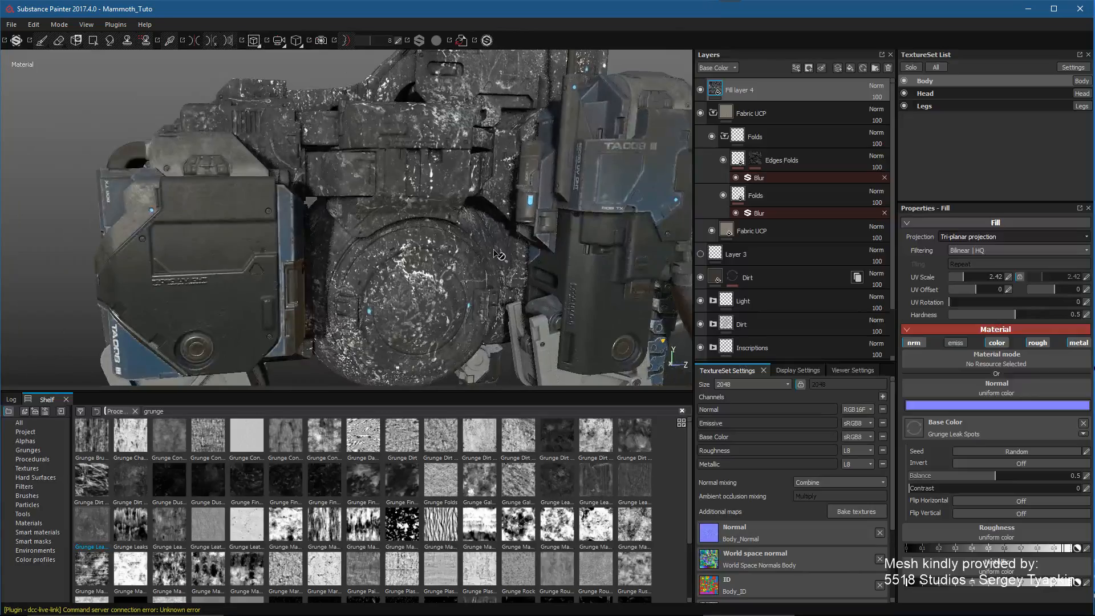
{"action": "left_click_drag", "start_coordinate": [463, 235], "coordinate": [393, 343], "text": "alt"}
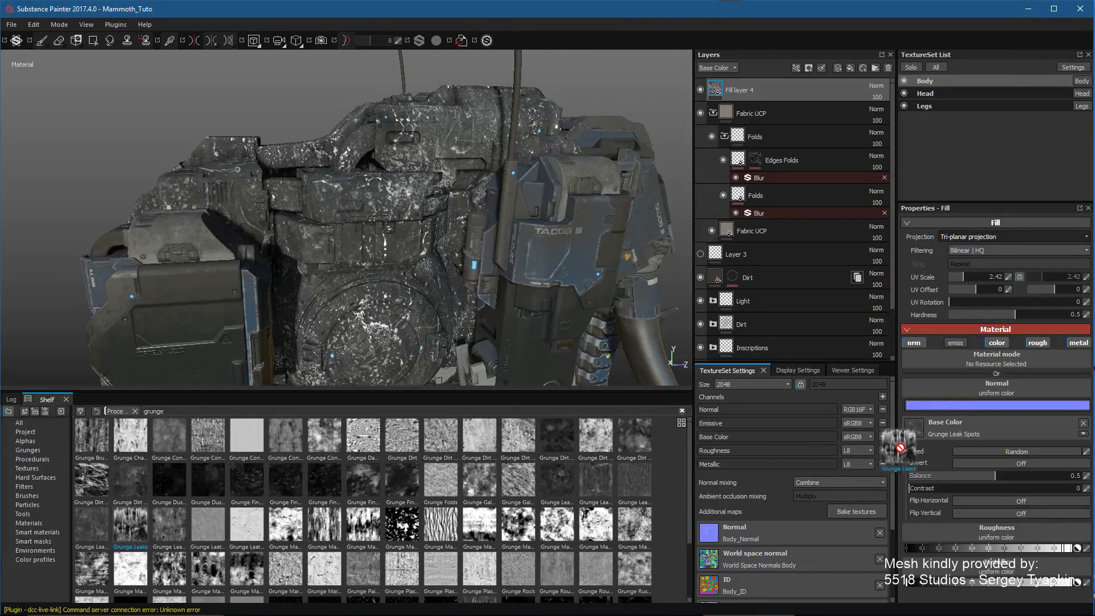
Step: Try Grunge Leaks and Grunge Leaky Paint in turn as the fill layer's Base Color
{"action": "left_click_drag", "start_coordinate": [924, 429], "coordinate": [925, 429]}
{"action": "left_click_drag", "start_coordinate": [456, 180], "coordinate": [463, 239], "text": "alt"}
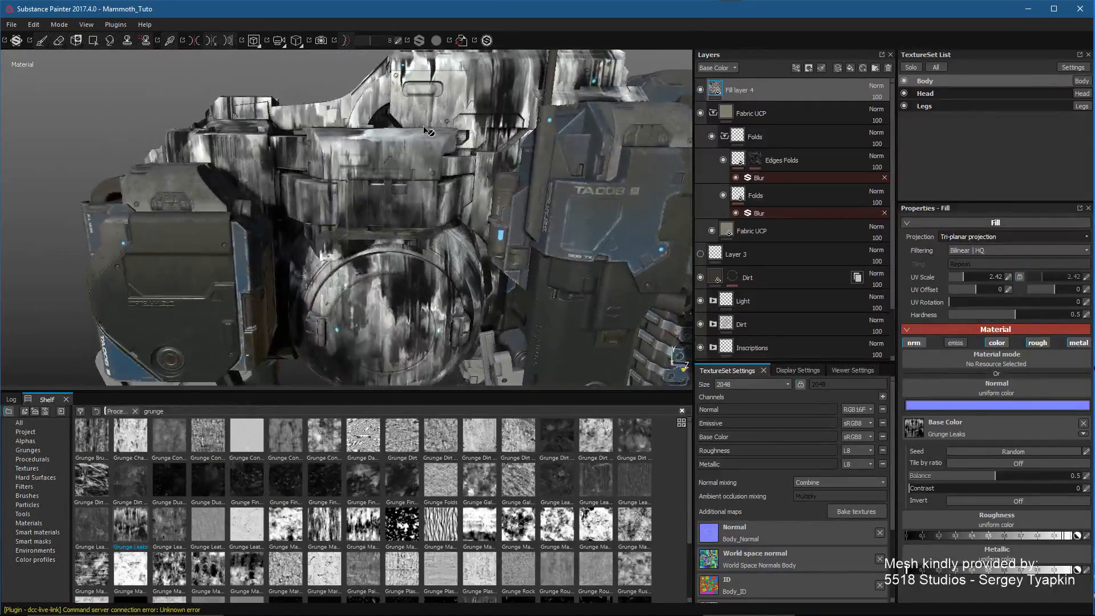
{"action": "left_click_drag", "start_coordinate": [451, 205], "coordinate": [455, 230], "text": "alt"}
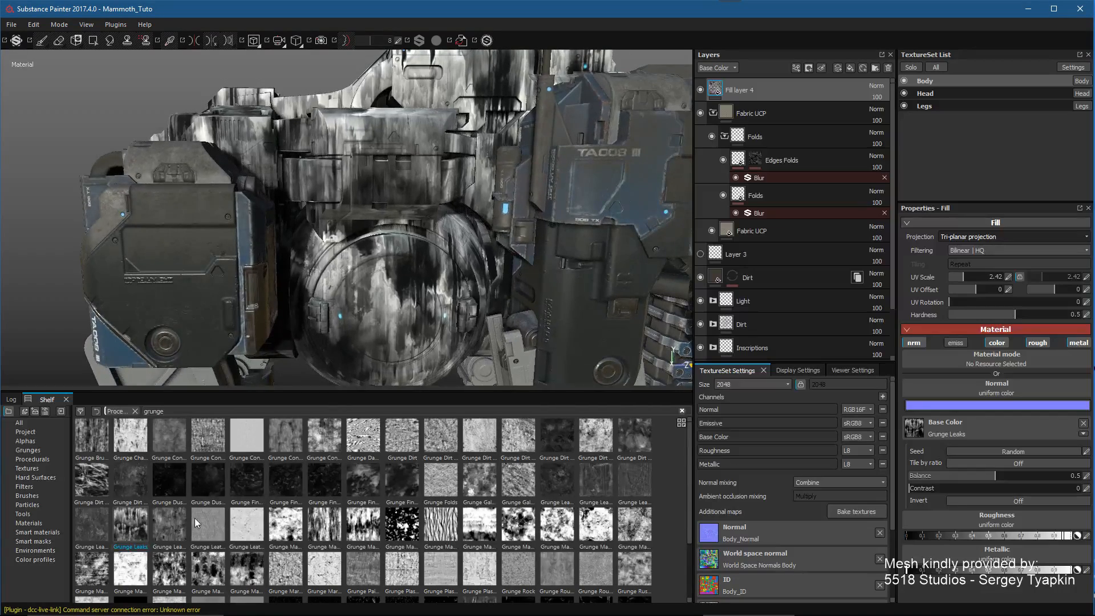
{"action": "left_click_drag", "start_coordinate": [933, 420], "coordinate": [961, 429]}
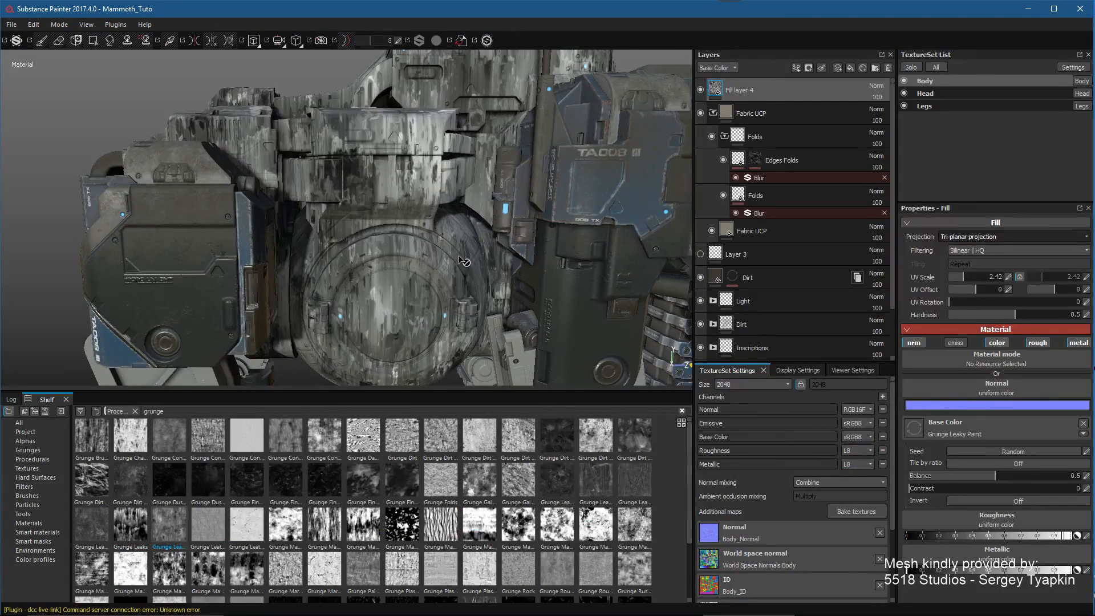
{"action": "right_click_drag", "start_coordinate": [484, 249], "coordinate": [433, 179], "text": "alt"}
{"action": "left_click_drag", "start_coordinate": [433, 179], "coordinate": [546, 251], "text": "alt"}
{"action": "middle_click_drag", "start_coordinate": [546, 251], "coordinate": [410, 67], "text": "alt"}
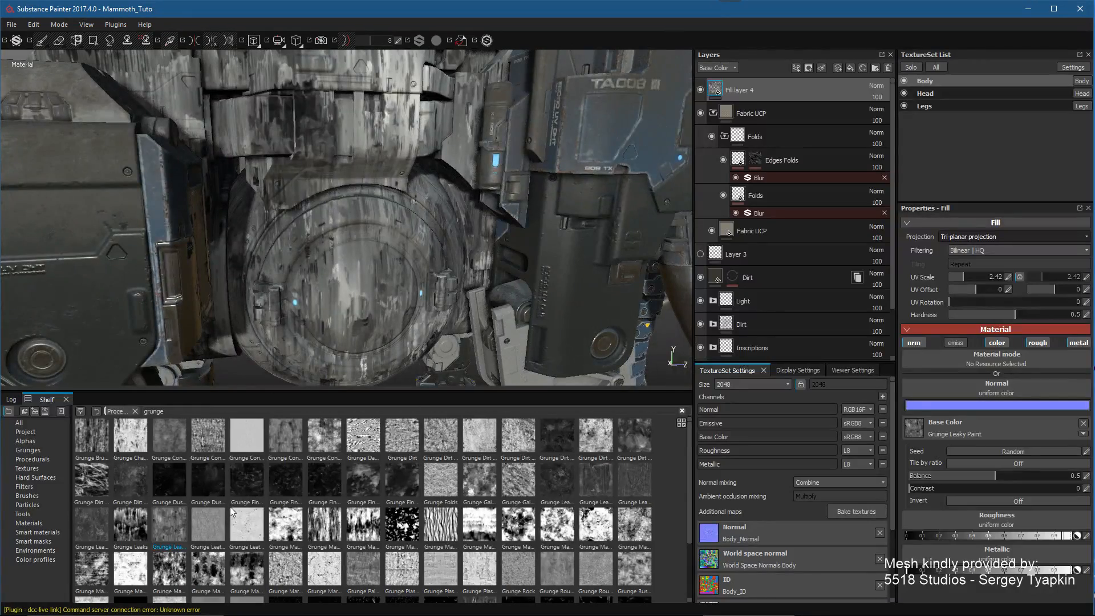
Step: Try Grunge Leather as the fill layer's Base Color and inspect its pattern on the body up close and from afar
{"action": "left_click_drag", "start_coordinate": [208, 525], "coordinate": [936, 427]}
{"action": "middle_click_drag", "start_coordinate": [451, 203], "coordinate": [472, 274], "text": "alt"}
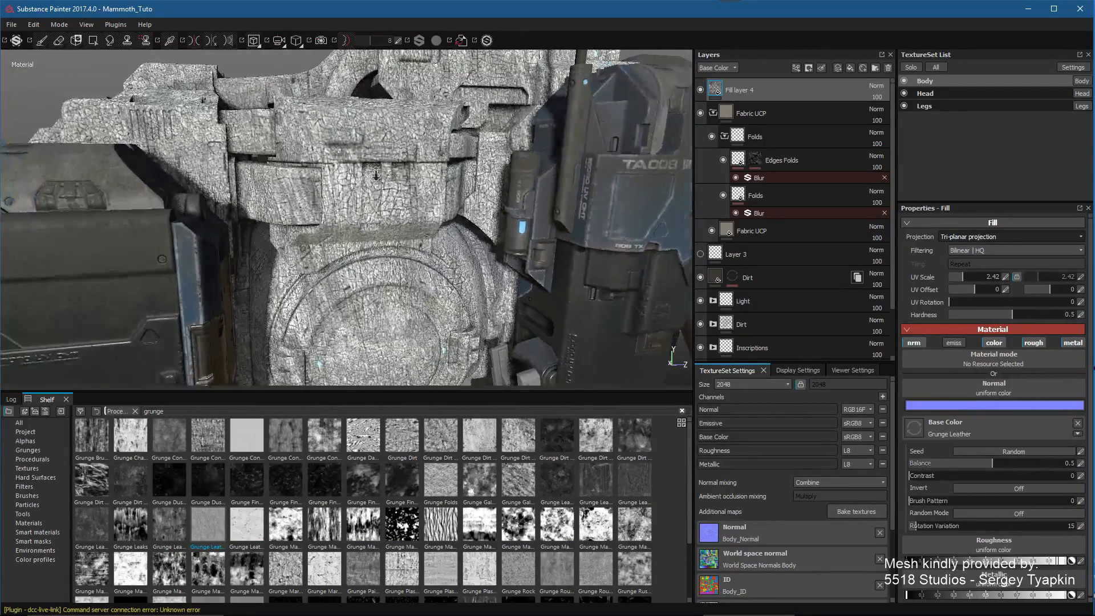
{"action": "right_click_drag", "start_coordinate": [472, 273], "coordinate": [474, 313], "text": "alt"}
{"action": "middle_click_drag", "start_coordinate": [473, 314], "coordinate": [492, 145], "text": "alt"}
{"action": "right_click_drag", "start_coordinate": [491, 145], "coordinate": [470, 91], "text": "alt"}
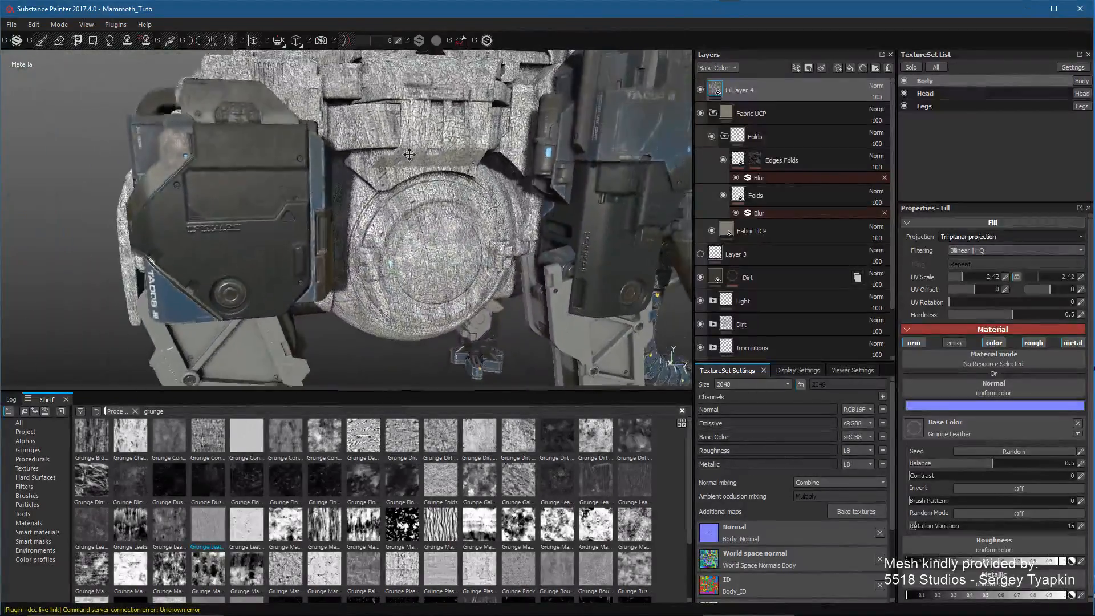
{"action": "middle_click_drag", "start_coordinate": [471, 91], "coordinate": [485, 194], "text": "alt"}
{"action": "right_click_drag", "start_coordinate": [485, 194], "coordinate": [456, 244], "text": "alt"}
{"action": "middle_click_drag", "start_coordinate": [456, 244], "coordinate": [493, 131], "text": "alt"}
{"action": "right_click_drag", "start_coordinate": [525, 225], "coordinate": [480, 203], "text": "alt"}
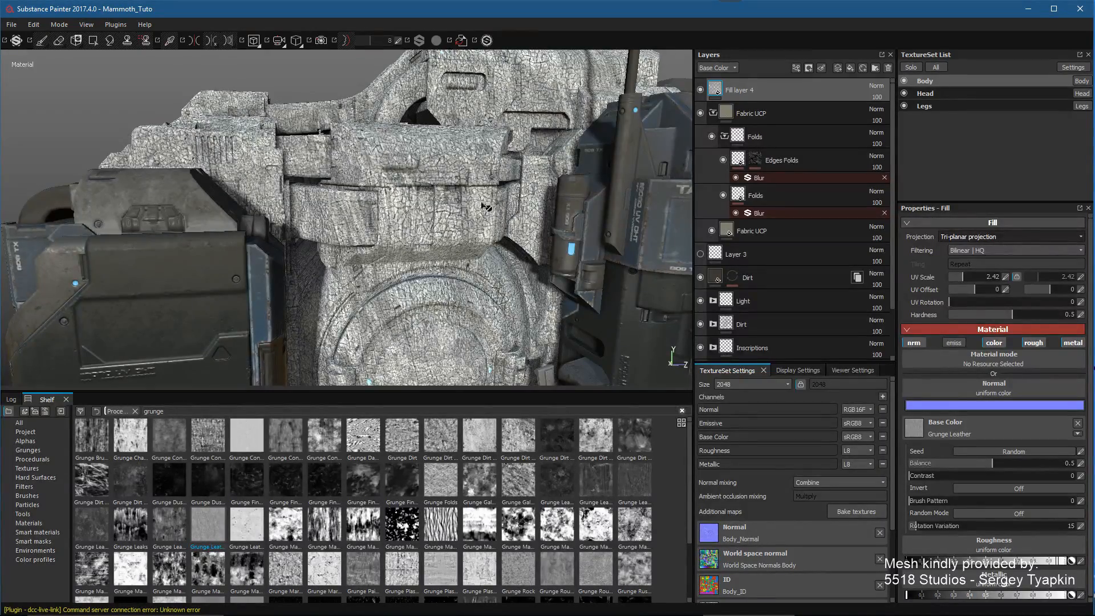
{"action": "left_click_drag", "start_coordinate": [505, 253], "coordinate": [470, 268], "text": "alt"}
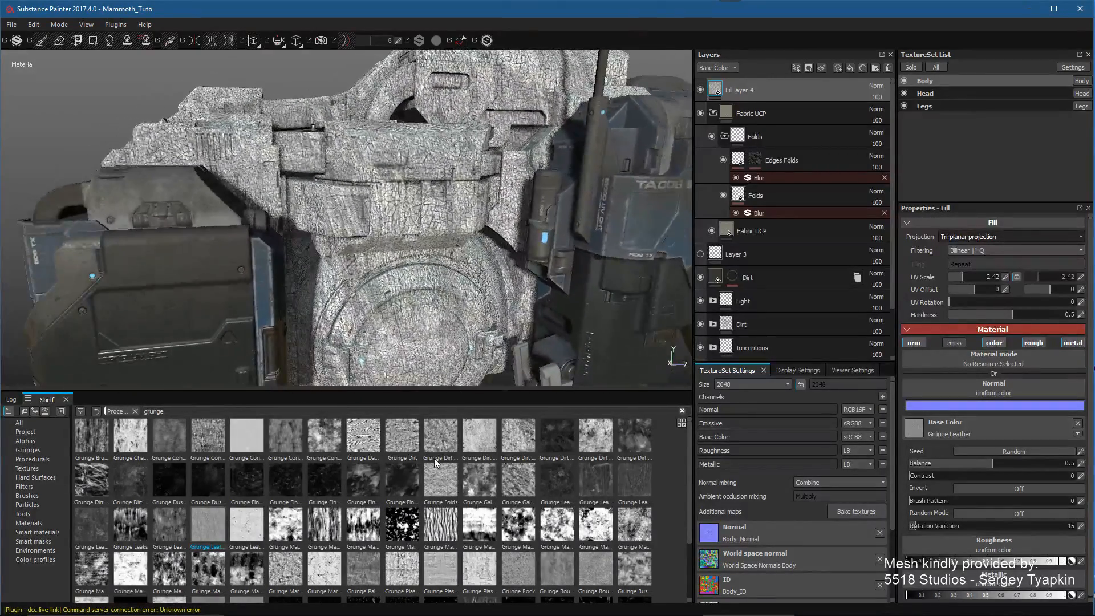
Step: Try Grunge Leather Damaged and Grunge Stains Leaky in turn as the fill layer's Base Color
{"action": "left_click_drag", "start_coordinate": [483, 508], "coordinate": [932, 431]}
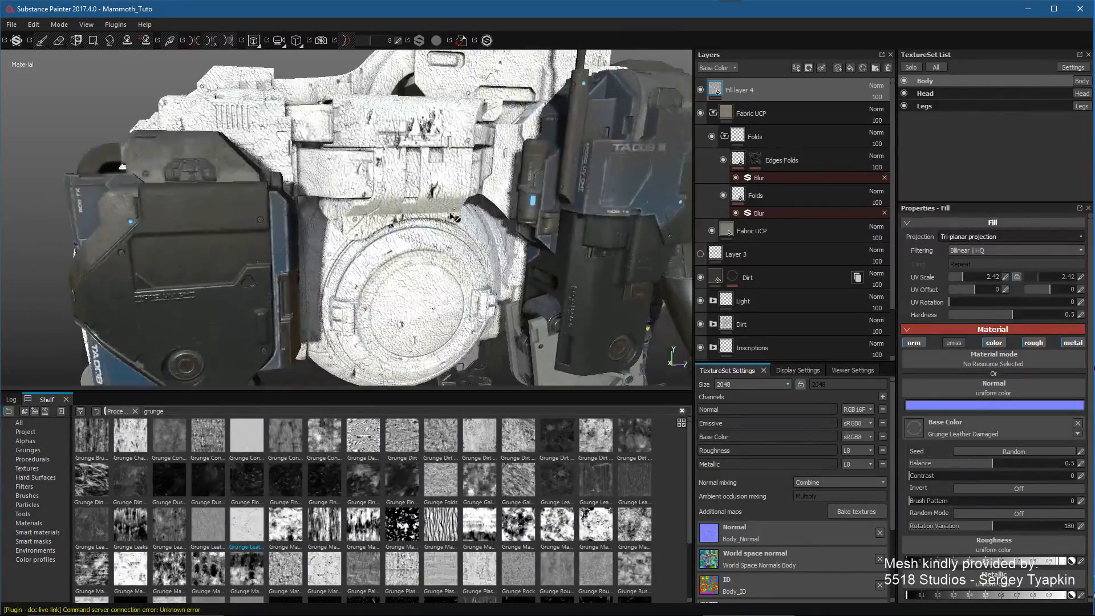
{"action": "left_click_drag", "start_coordinate": [423, 211], "coordinate": [488, 258], "text": "alt"}
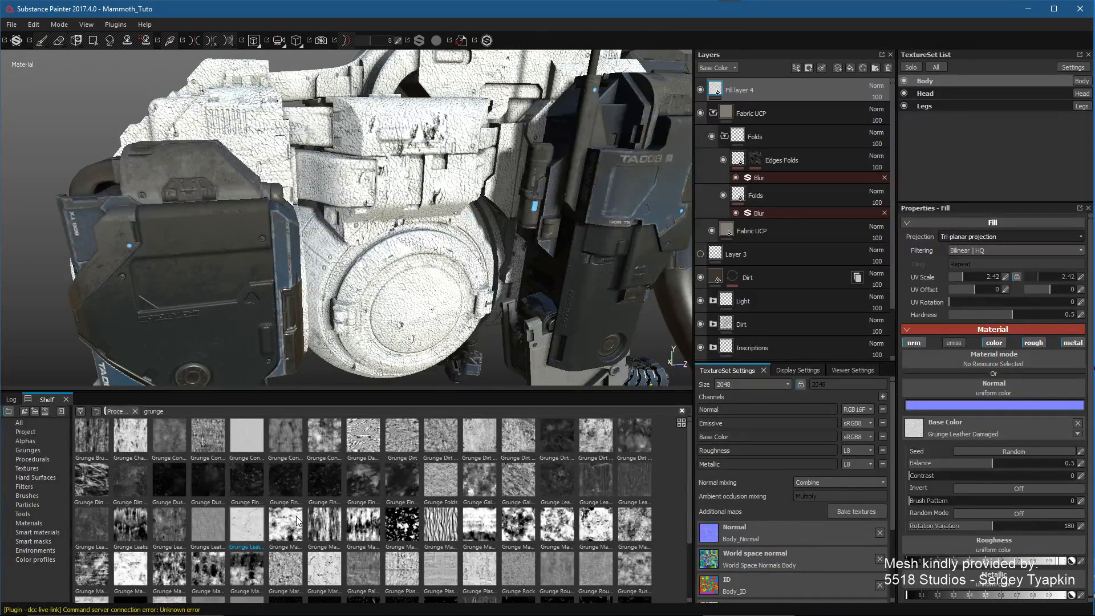
{"action": "left_click_drag", "start_coordinate": [689, 527], "coordinate": [690, 565]}
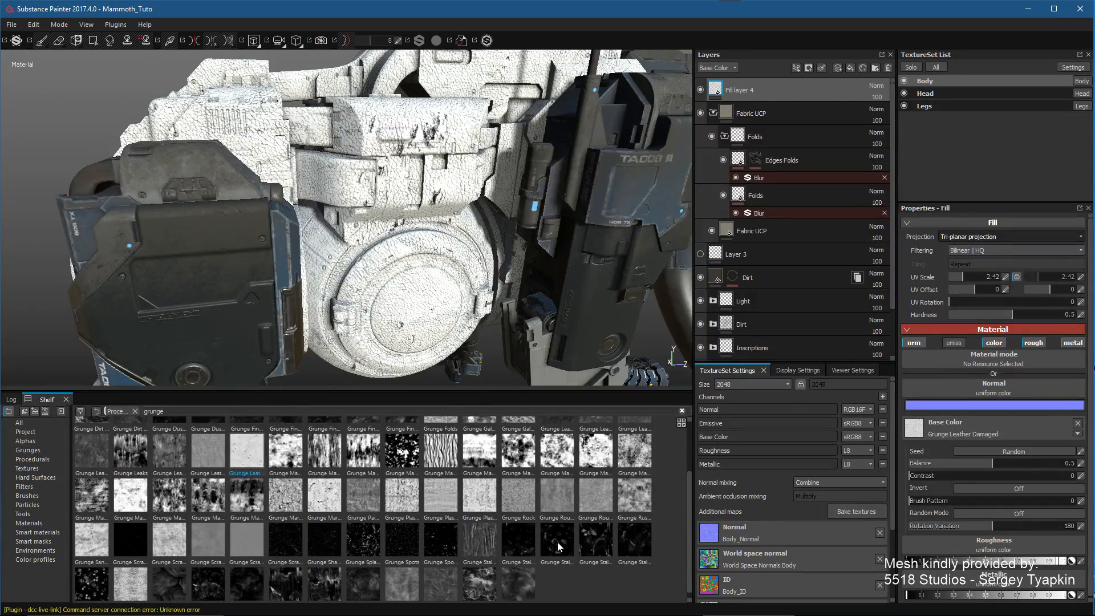
{"action": "mouse_move", "coordinate": [584, 545]}
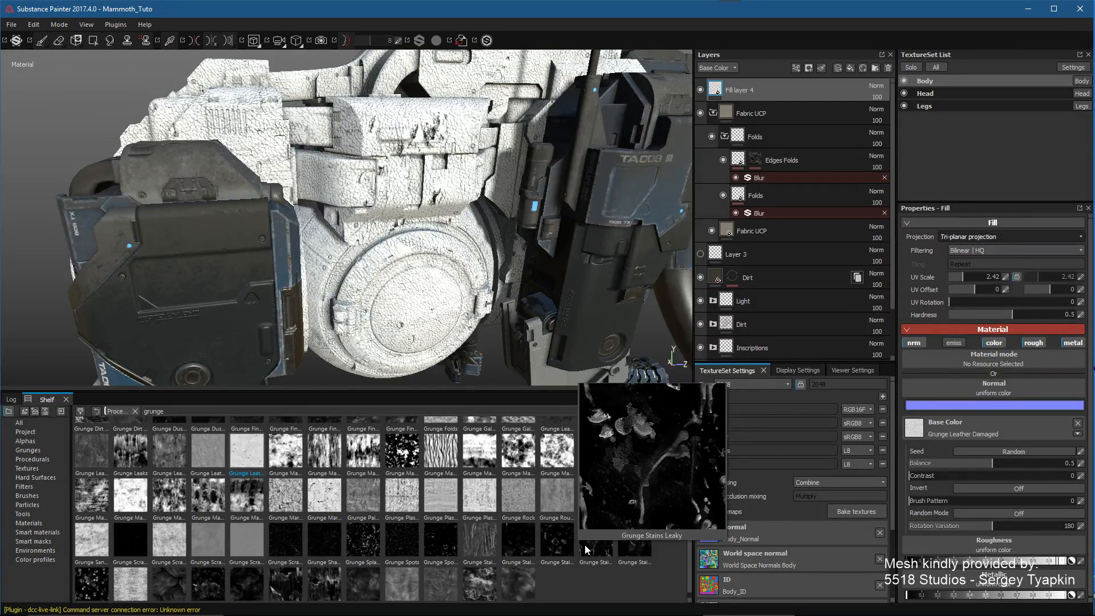
{"action": "left_click_drag", "start_coordinate": [585, 549], "coordinate": [939, 436]}
{"action": "left_click_drag", "start_coordinate": [471, 212], "coordinate": [495, 260], "text": "alt"}
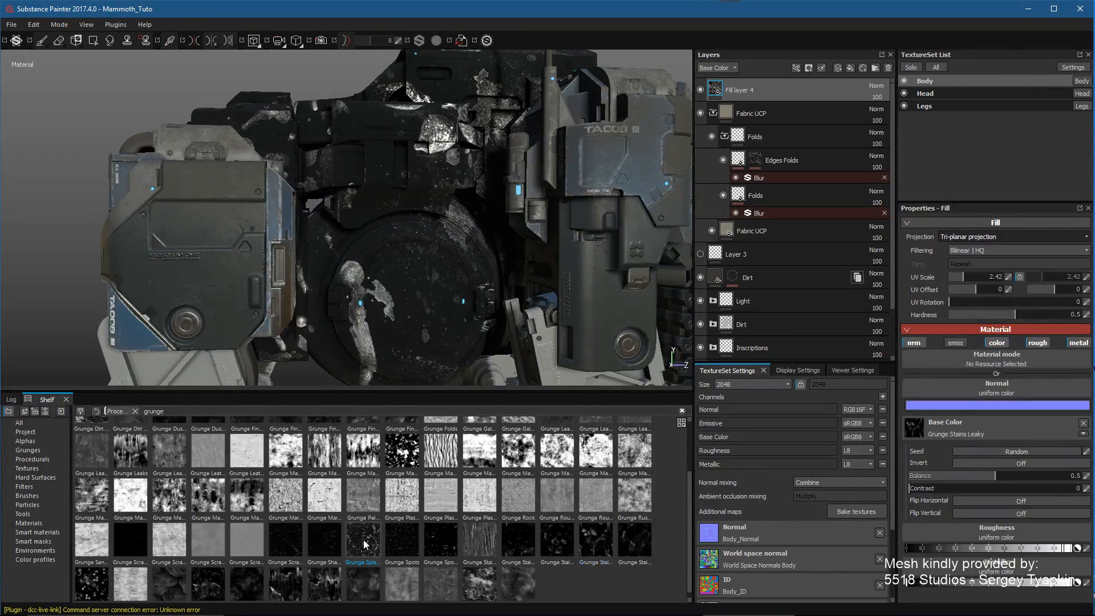
Step: Try Grunge Splashes Dusty, Grunge Shavings and Grunge Scratches Rough in turn as the fill layer's Base Color
{"action": "left_click_drag", "start_coordinate": [934, 431], "coordinate": [934, 431]}
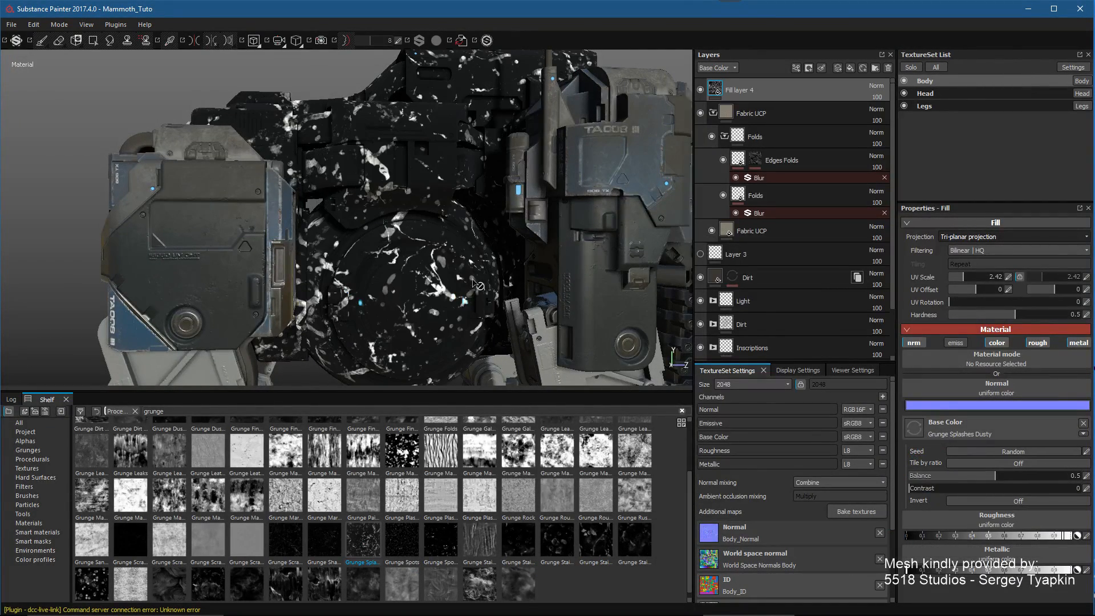
{"action": "left_click_drag", "start_coordinate": [474, 279], "coordinate": [476, 233], "text": "alt"}
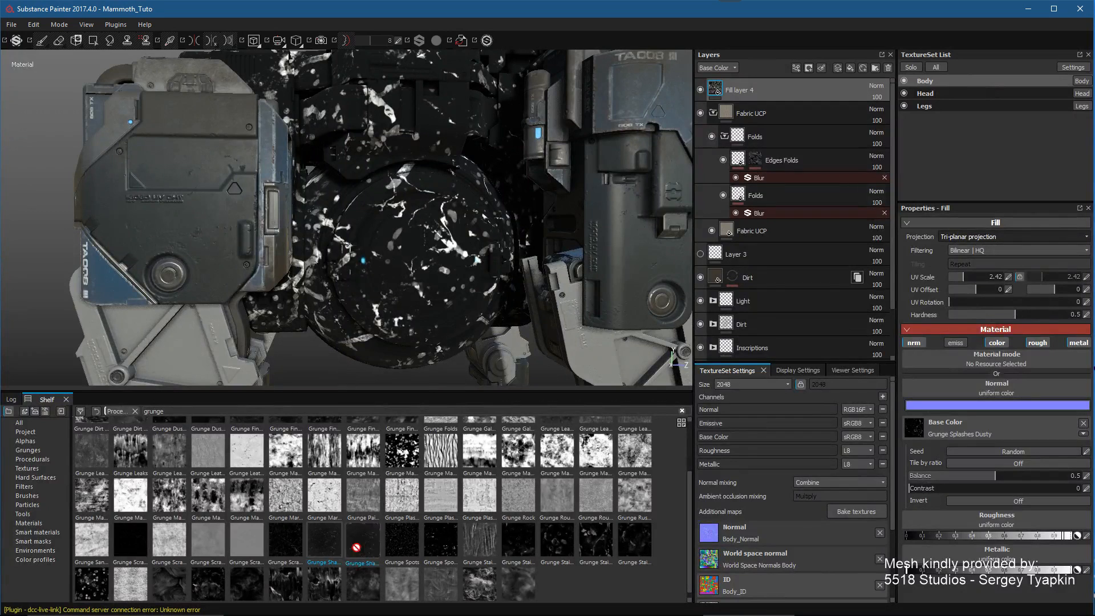
{"action": "left_click_drag", "start_coordinate": [508, 326], "coordinate": [496, 295], "text": "alt"}
{"action": "left_click_drag", "start_coordinate": [293, 530], "coordinate": [896, 452]}
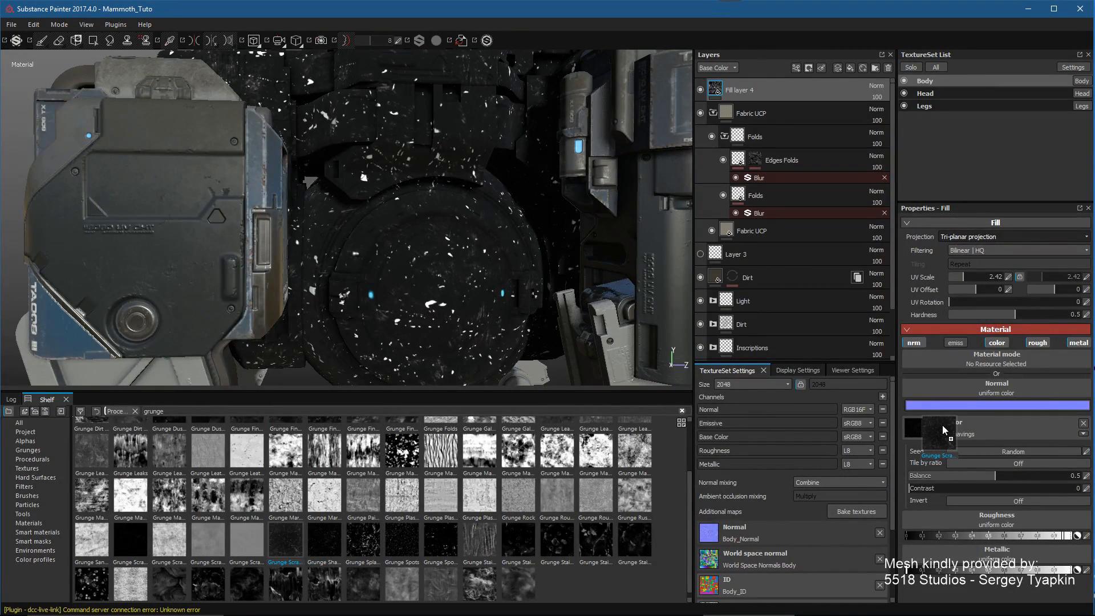
{"action": "left_click_drag", "start_coordinate": [942, 426], "coordinate": [941, 428]}
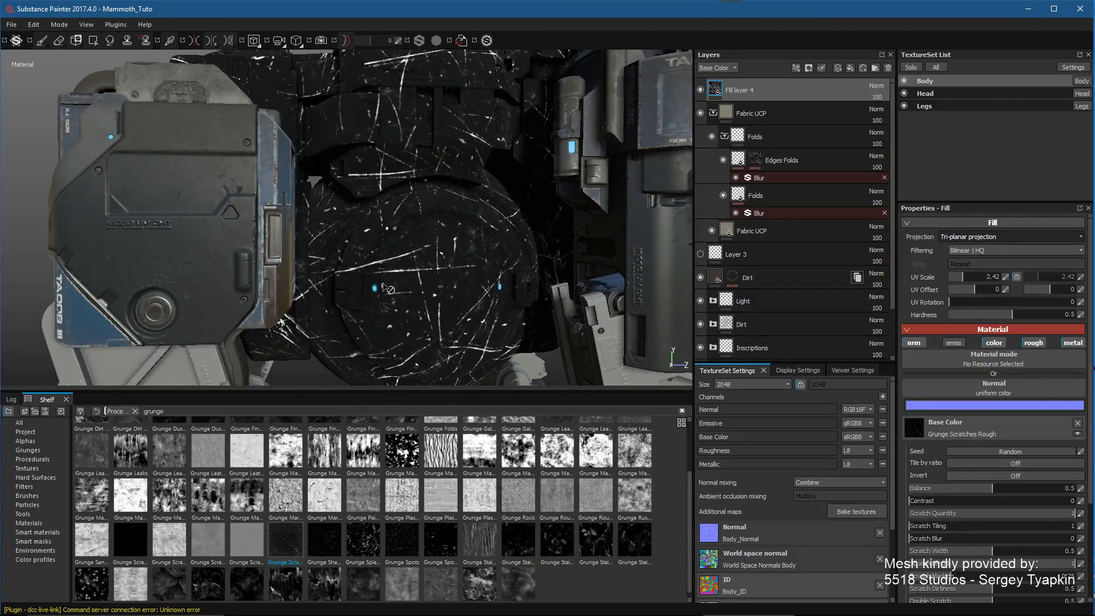
Step: Try the grunge texture listed after Grunge Stains Leaky as the Base Color, and reassign Grunge Stains Leaky for comparison
{"action": "left_click_drag", "start_coordinate": [634, 539], "coordinate": [947, 428]}
{"action": "right_click_drag", "start_coordinate": [488, 239], "coordinate": [464, 208], "text": "alt"}
{"action": "left_click_drag", "start_coordinate": [464, 208], "coordinate": [482, 228], "text": "alt"}
{"action": "right_click_drag", "start_coordinate": [482, 228], "coordinate": [506, 287], "text": "alt"}
{"action": "left_click_drag", "start_coordinate": [506, 287], "coordinate": [497, 254], "text": "alt"}
{"action": "left_click_drag", "start_coordinate": [589, 536], "coordinate": [944, 428]}
{"action": "left_click_drag", "start_coordinate": [508, 257], "coordinate": [518, 274], "text": "alt"}
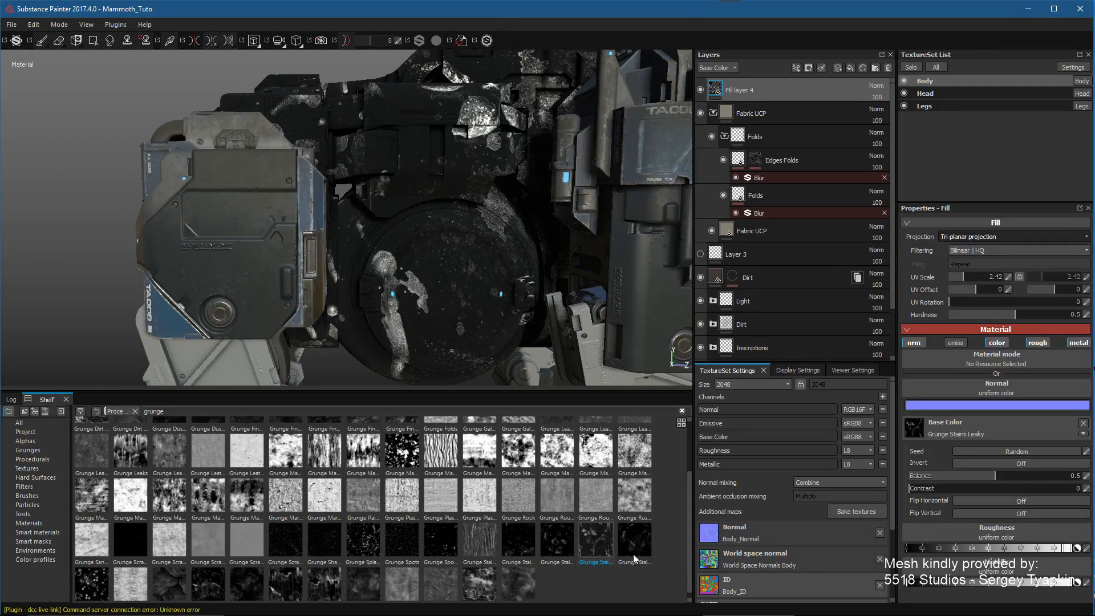
Step: Try Grunge Wipe Smudgy Soft and Grunge Wipe Smudgy Heavy in turn as the fill layer's Base Color
{"action": "scroll", "coordinate": [690, 572], "scroll_direction": "down", "scroll_amount": 1}
{"action": "left_click_drag", "start_coordinate": [517, 583], "coordinate": [578, 577]}
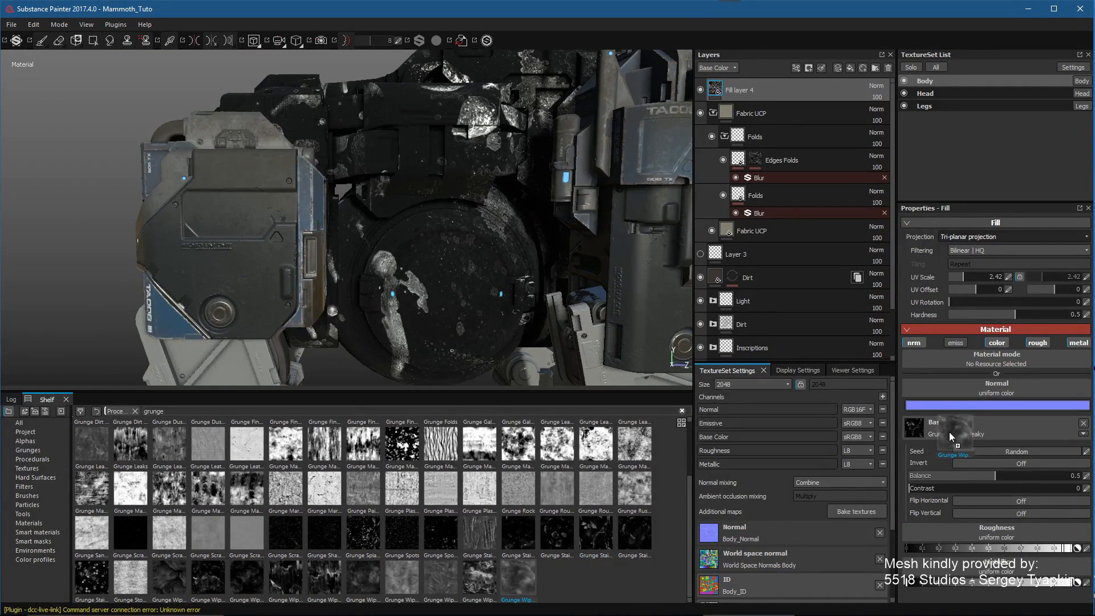
{"action": "mouse_move", "coordinate": [456, 268]}
{"action": "left_mouse_down", "text": "alt"}
{"action": "mouse_move", "coordinate": [444, 286]}
{"action": "mouse_move", "coordinate": [446, 262]}
{"action": "left_mouse_up", "text": "alt"}
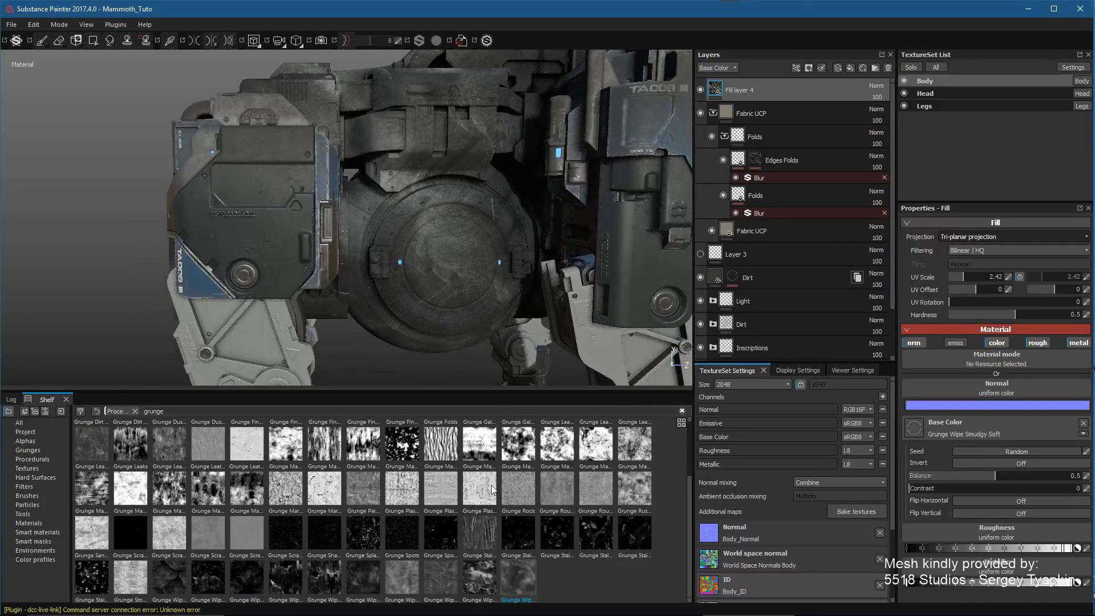
{"action": "left_click", "coordinate": [479, 573]}
{"action": "left_click_drag", "start_coordinate": [941, 431], "coordinate": [941, 431]}
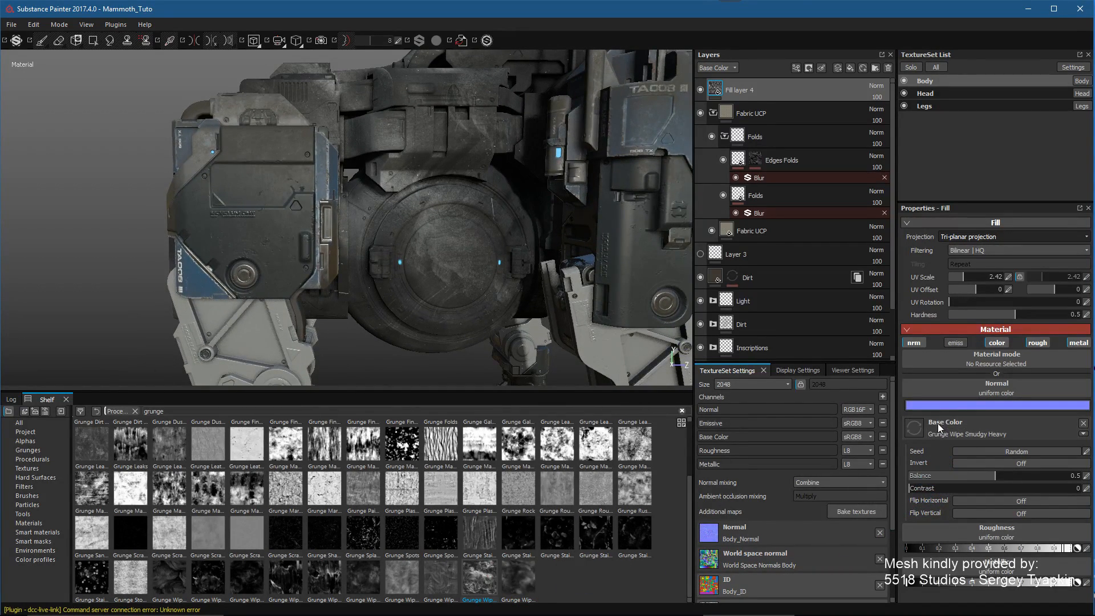
{"action": "left_click_drag", "start_coordinate": [444, 274], "coordinate": [434, 272], "text": "alt"}
Step: Try Grunge Wipe Leaky and Grunge Wipe Dusty in turn as the fill layer's Base Color
{"action": "left_click_drag", "start_coordinate": [436, 576], "coordinate": [861, 492]}
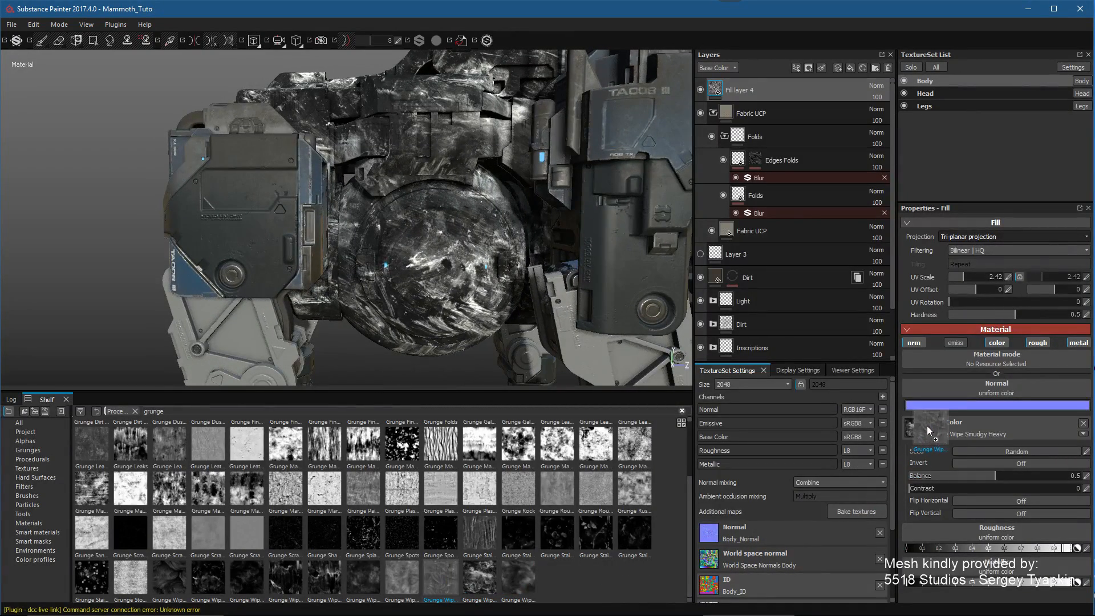
{"action": "left_click_drag", "start_coordinate": [927, 430], "coordinate": [928, 431]}
{"action": "middle_click_drag", "start_coordinate": [520, 142], "coordinate": [511, 184], "text": "alt"}
{"action": "right_click_drag", "start_coordinate": [511, 183], "coordinate": [510, 214], "text": "alt"}
{"action": "middle_click_drag", "start_coordinate": [510, 215], "coordinate": [492, 268], "text": "alt"}
{"action": "left_click_drag", "start_coordinate": [492, 268], "coordinate": [449, 347], "text": "alt"}
{"action": "middle_click_drag", "start_coordinate": [449, 348], "coordinate": [450, 272], "text": "alt"}
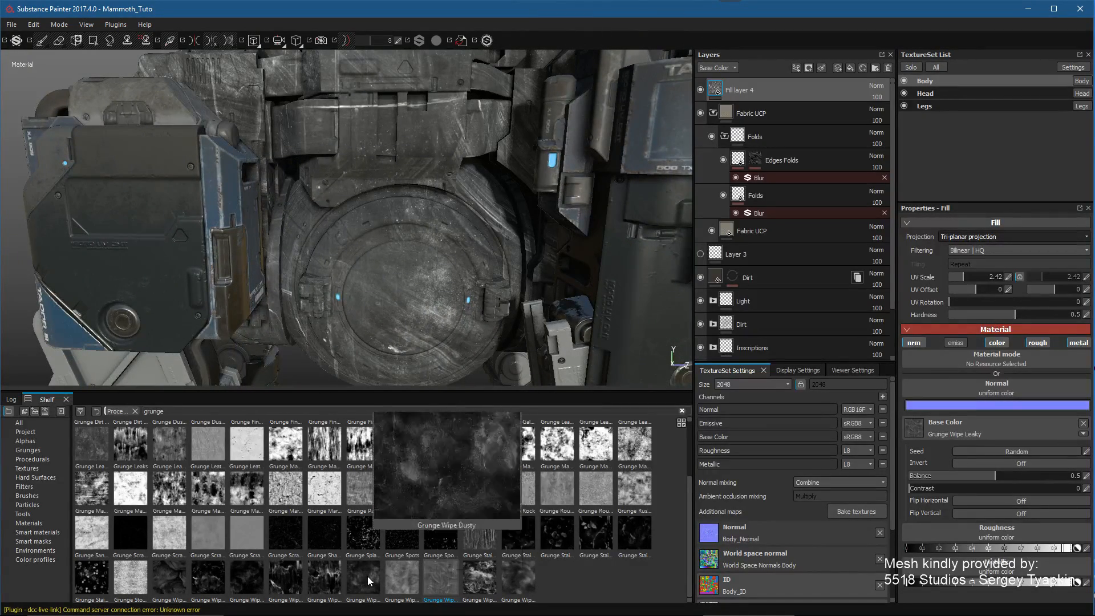
{"action": "left_click_drag", "start_coordinate": [375, 577], "coordinate": [910, 472]}
{"action": "left_click_drag", "start_coordinate": [948, 430], "coordinate": [948, 430]}
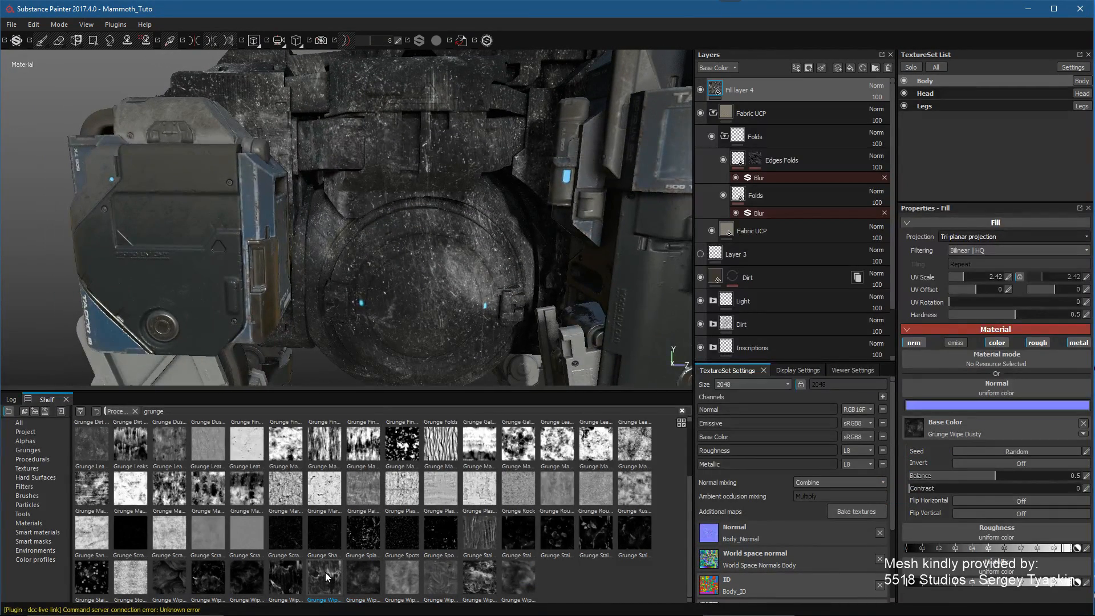
Step: Try Grunge Wipe Directional Heavy as the Base Color with Balance 0.51 and Contrast 0.1
{"action": "left_click_drag", "start_coordinate": [941, 432], "coordinate": [942, 432]}
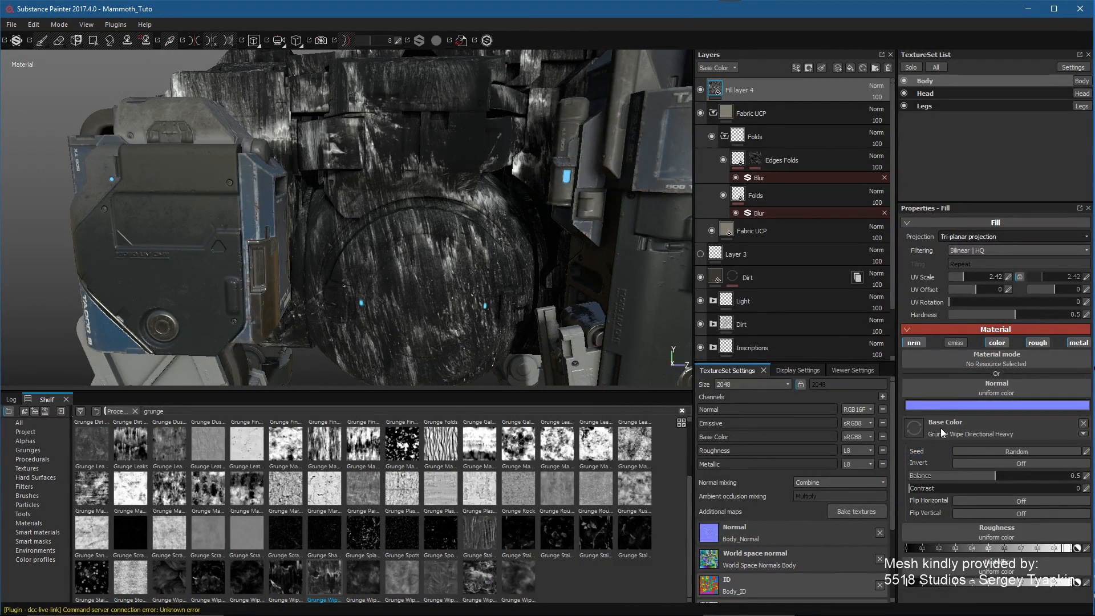
{"action": "left_click_drag", "start_coordinate": [411, 216], "coordinate": [437, 211], "text": "alt"}
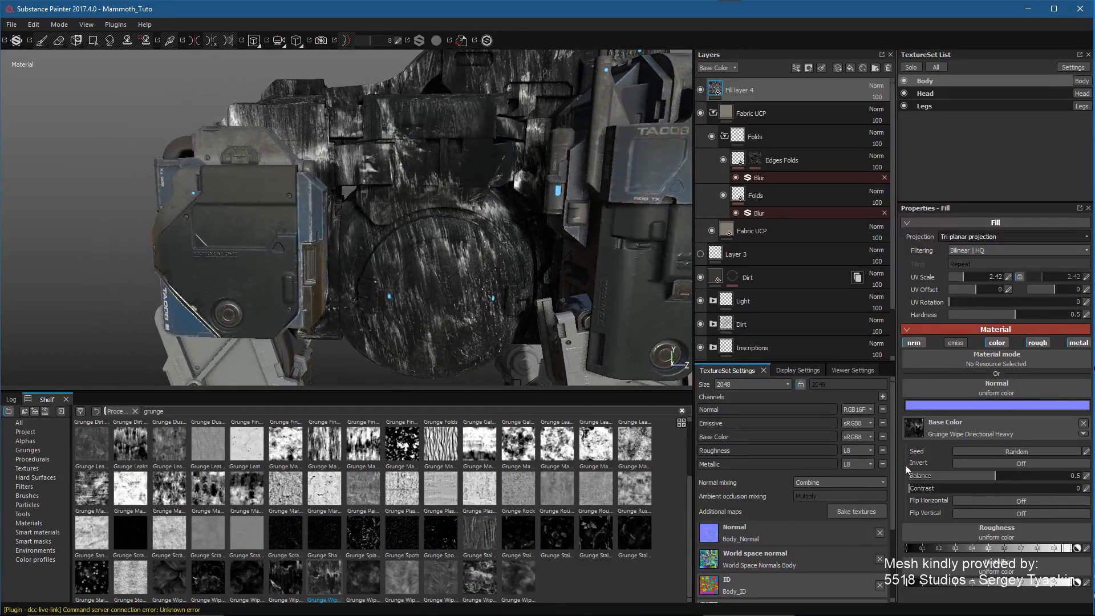
{"action": "left_click_drag", "start_coordinate": [987, 476], "coordinate": [971, 497]}
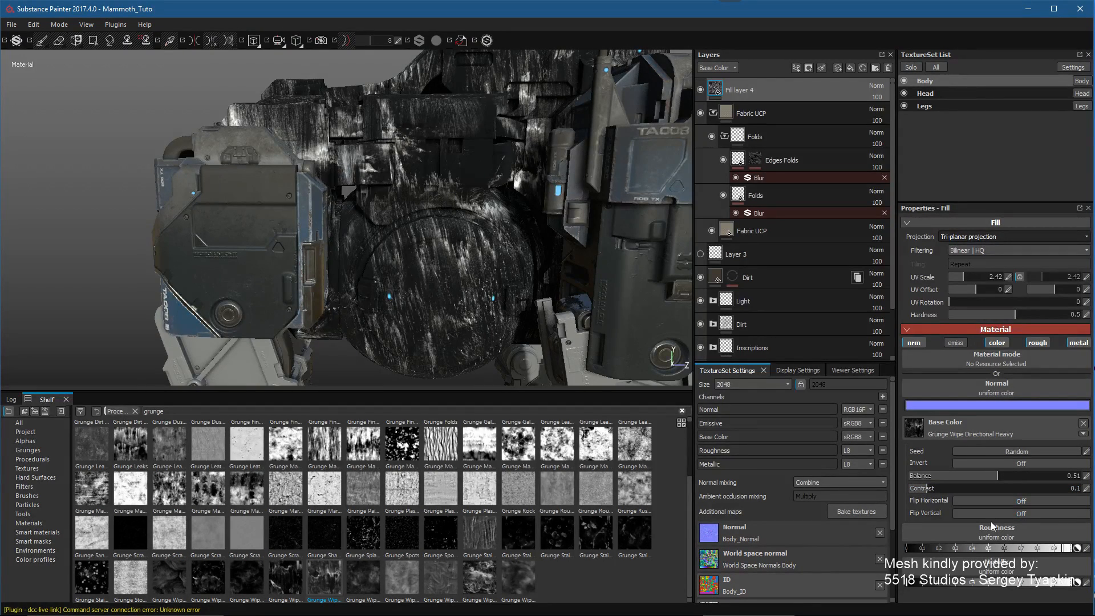
{"action": "left_click", "coordinate": [991, 517]}
{"action": "left_click", "coordinate": [991, 517]}
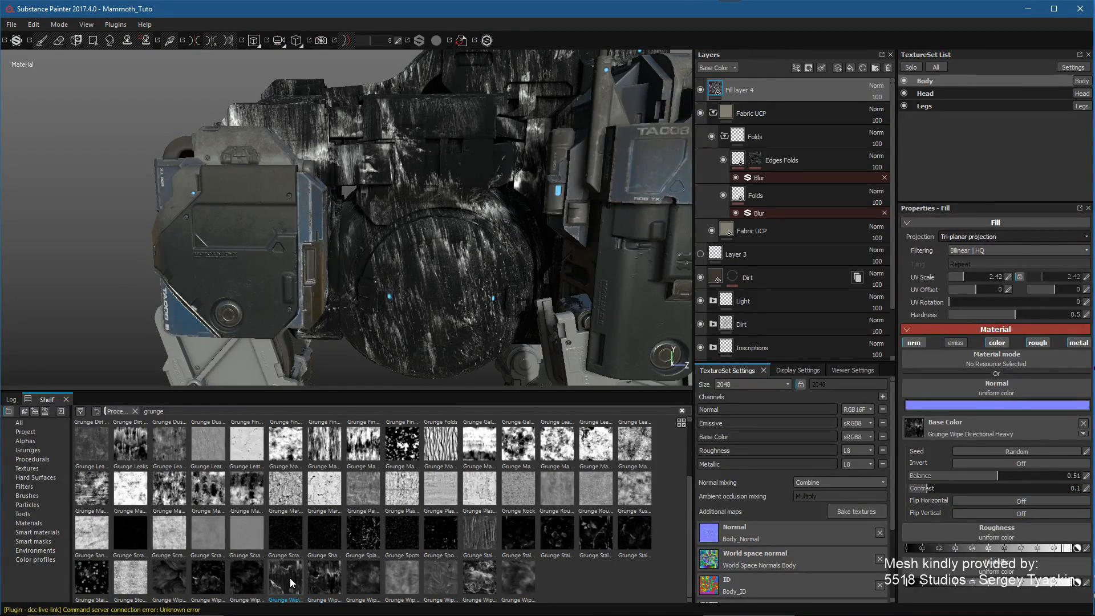
Step: Try Grunge Wipe Directional as the Base Color, and replace it with Grunge Wipe Brushed Partial
{"action": "left_click_drag", "start_coordinate": [940, 453], "coordinate": [913, 428]}
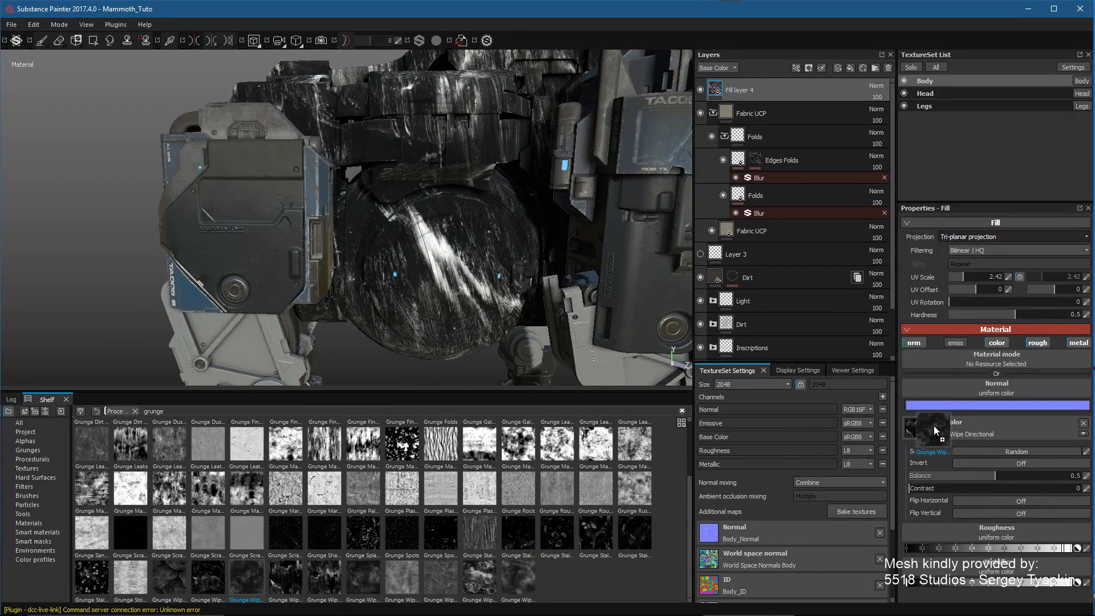
{"action": "left_click_drag", "start_coordinate": [935, 431], "coordinate": [930, 430]}
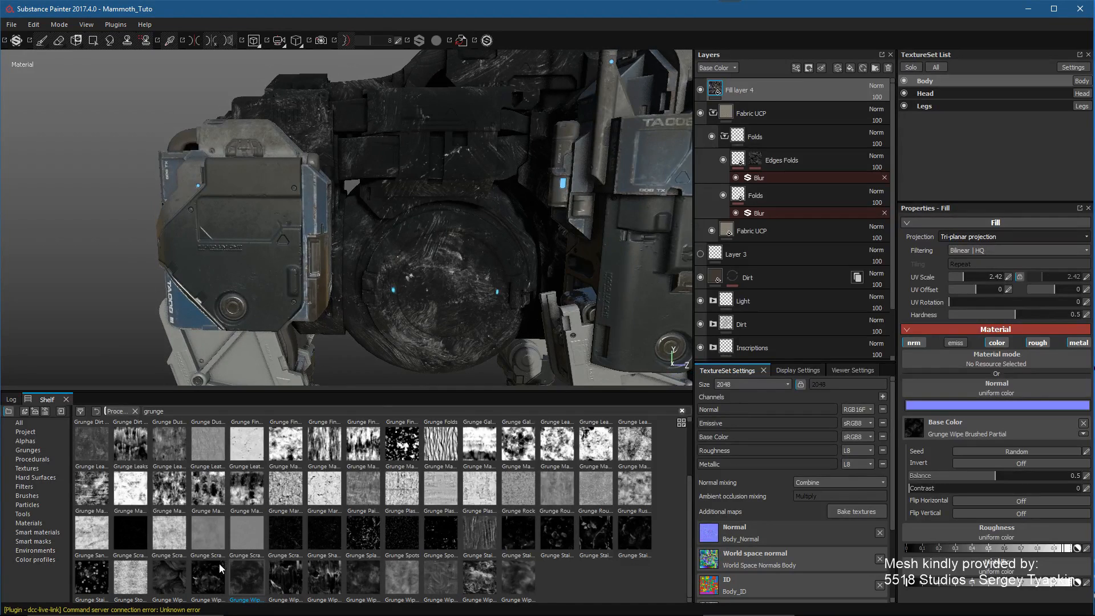
Step: Try Grunge Wipe Brushed Large and Grunge Stone Details in turn as the fill layer's Base Color
{"action": "left_click_drag", "start_coordinate": [220, 567], "coordinate": [401, 549]}
{"action": "left_click_drag", "start_coordinate": [942, 426], "coordinate": [943, 425]}
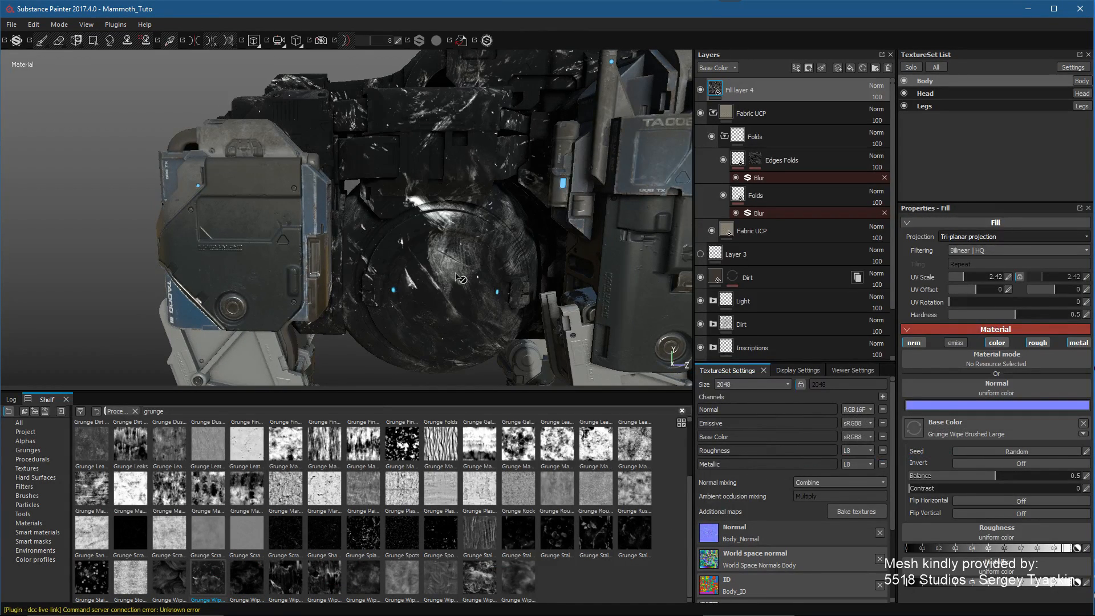
{"action": "right_click_drag", "start_coordinate": [462, 277], "coordinate": [470, 290], "text": "alt"}
{"action": "middle_click_drag", "start_coordinate": [469, 290], "coordinate": [474, 278], "text": "alt"}
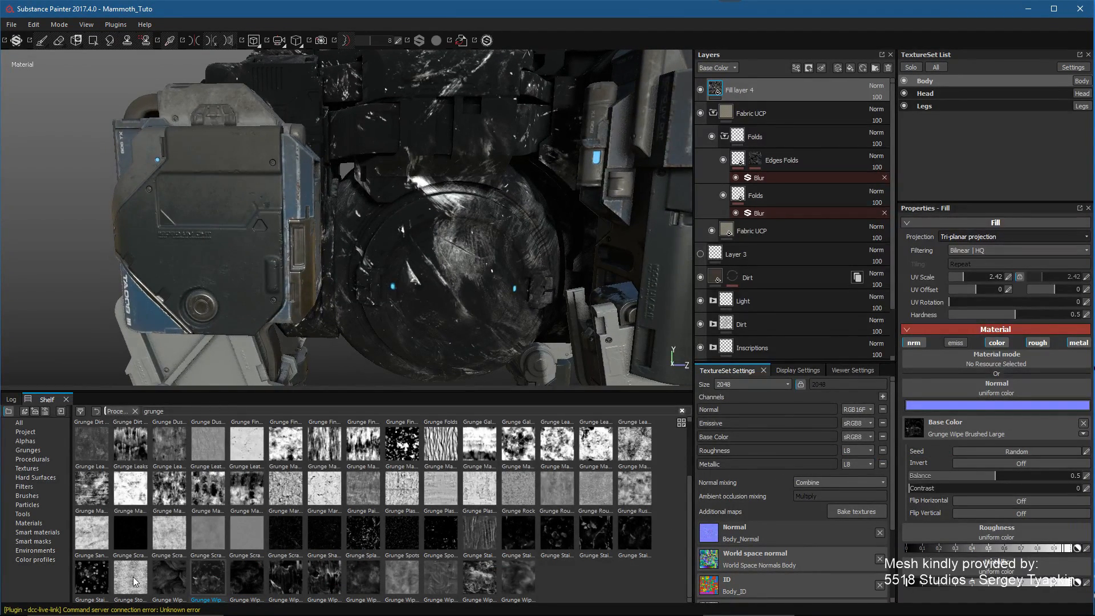
{"action": "mouse_move", "coordinate": [135, 580]}
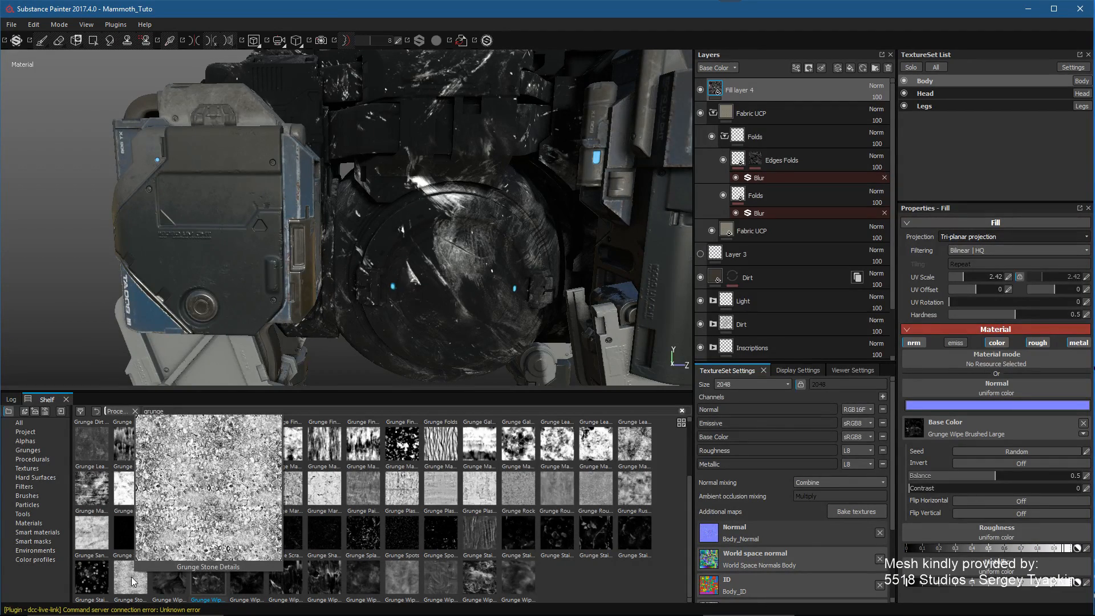
{"action": "left_click_drag", "start_coordinate": [132, 580], "coordinate": [974, 426]}
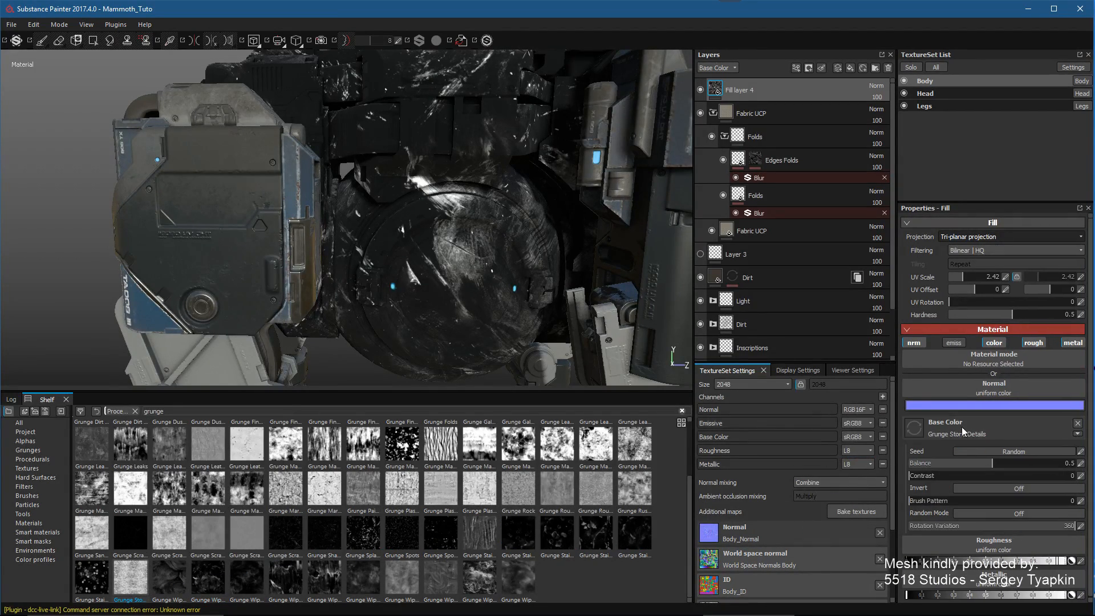
{"action": "left_click_drag", "start_coordinate": [445, 217], "coordinate": [559, 315], "text": "alt"}
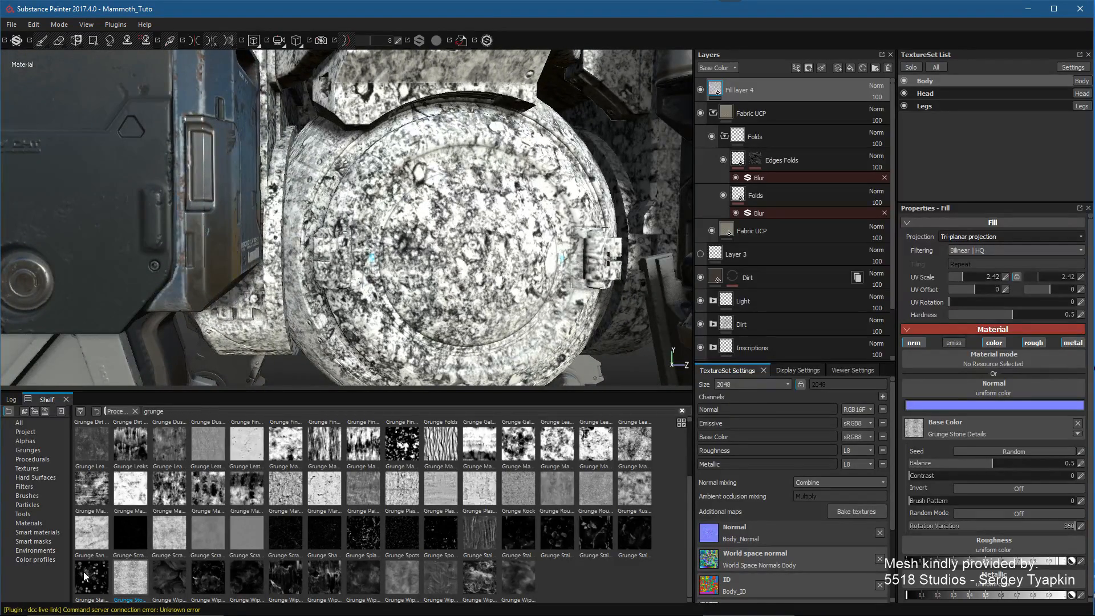
Step: Replace the fill layer's Base Color texture with Grunge Stains Spots and examine it on the mammoth's body
{"action": "left_click_drag", "start_coordinate": [84, 576], "coordinate": [194, 402]}
{"action": "left_click_drag", "start_coordinate": [911, 444], "coordinate": [913, 445]}
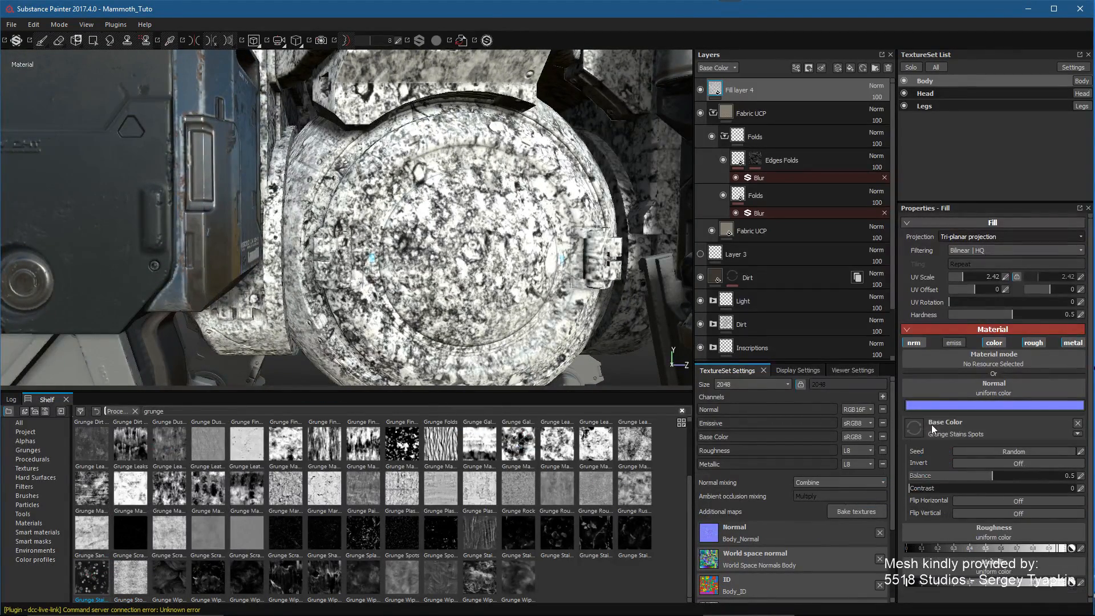
{"action": "left_click_drag", "start_coordinate": [399, 188], "coordinate": [320, 243], "text": "alt"}
{"action": "left_click_drag", "start_coordinate": [388, 261], "coordinate": [457, 252], "text": "alt"}
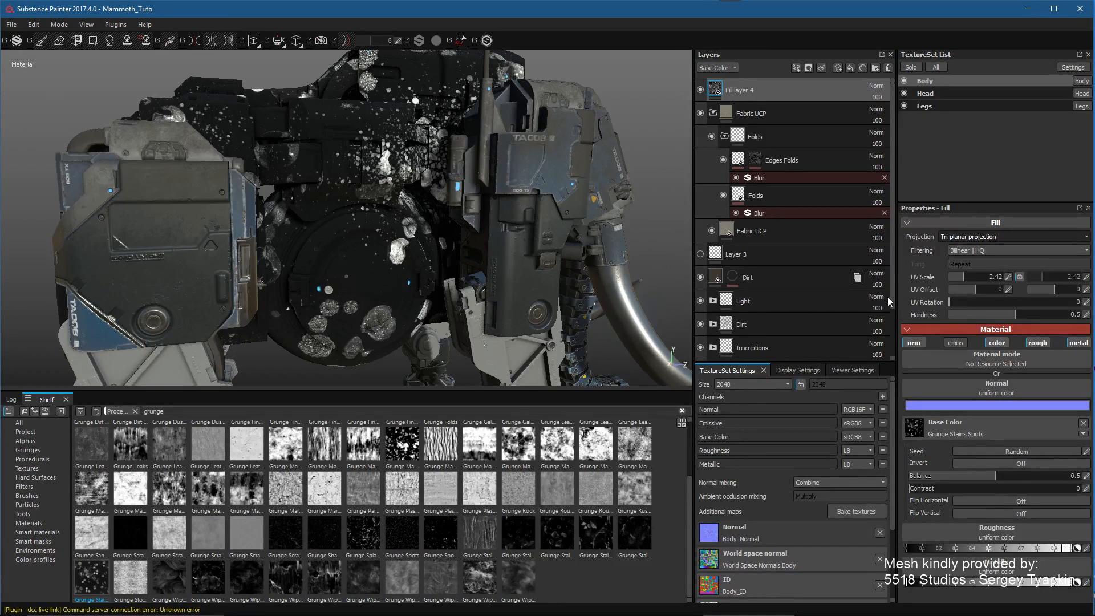
Step: Reduce the shelf's height to enlarge the 3D viewport around the mammoth's side
{"action": "left_click_drag", "start_coordinate": [432, 209], "coordinate": [468, 214], "text": "alt"}
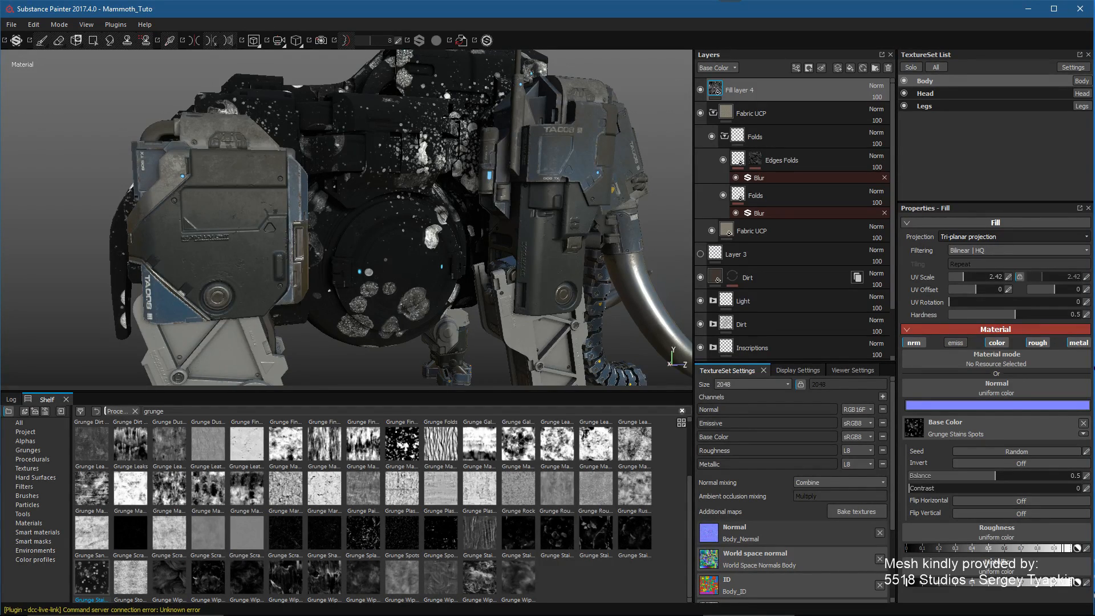
{"action": "middle_click_drag", "start_coordinate": [516, 232], "coordinate": [512, 271], "text": "alt"}
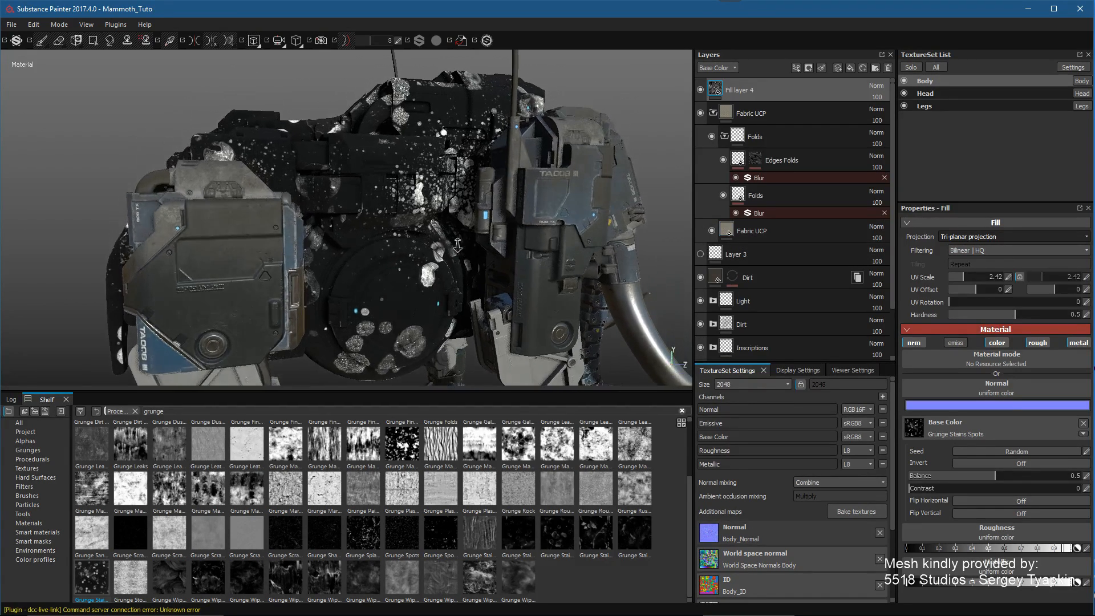
{"action": "right_click_drag", "start_coordinate": [513, 270], "coordinate": [475, 320], "text": "alt"}
{"action": "left_click_drag", "start_coordinate": [446, 393], "coordinate": [463, 473]}
{"action": "left_click_drag", "start_coordinate": [498, 356], "coordinate": [504, 308], "text": "alt"}
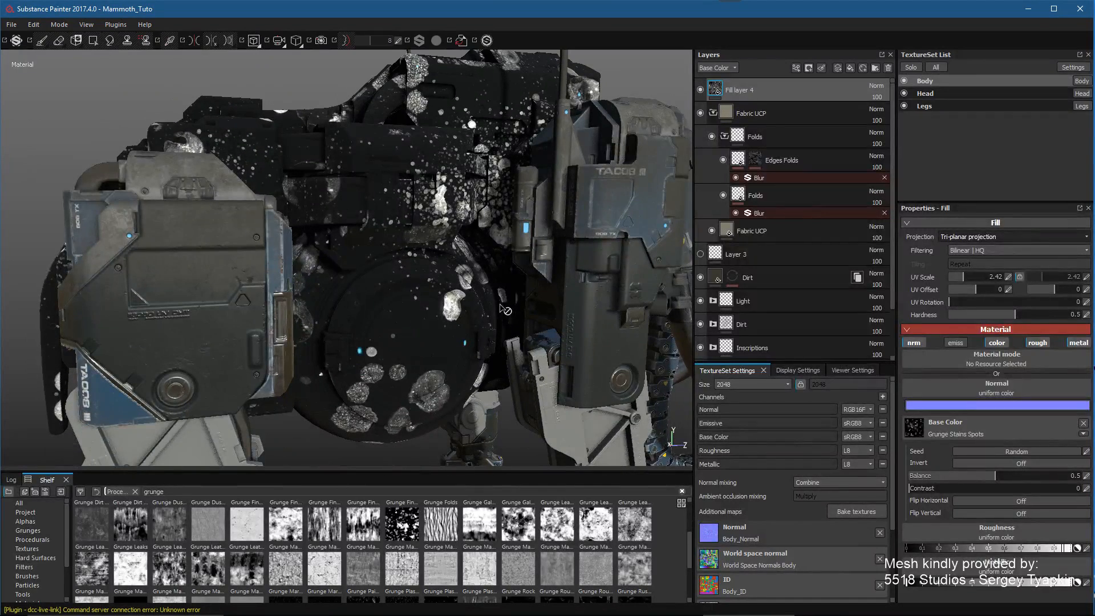